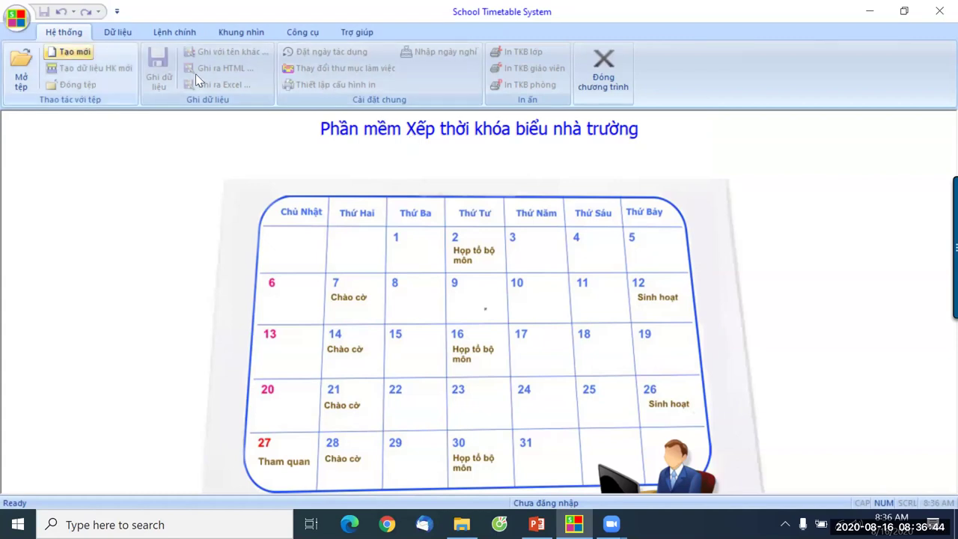
From Mở tệp, pick LQĐ_NEW.STKB in the Data folder as the file to open.
{"action": "left_click", "coordinate": [21, 73]}
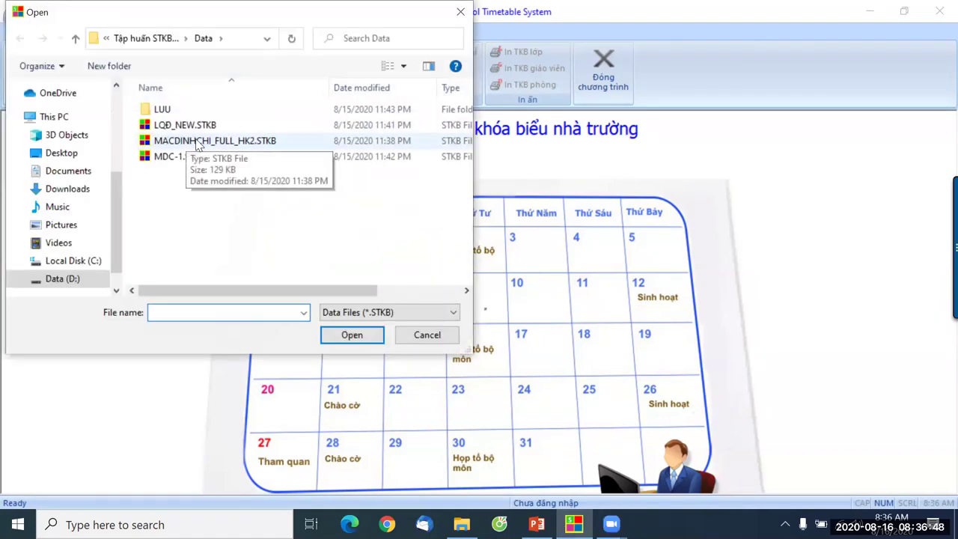
{"action": "left_click", "coordinate": [185, 125]}
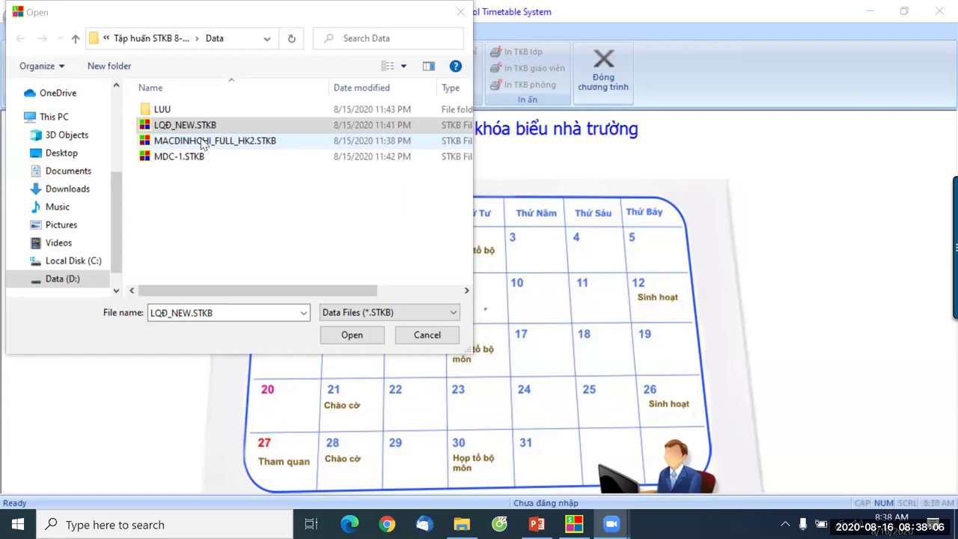
{"action": "left_click", "coordinate": [184, 125]}
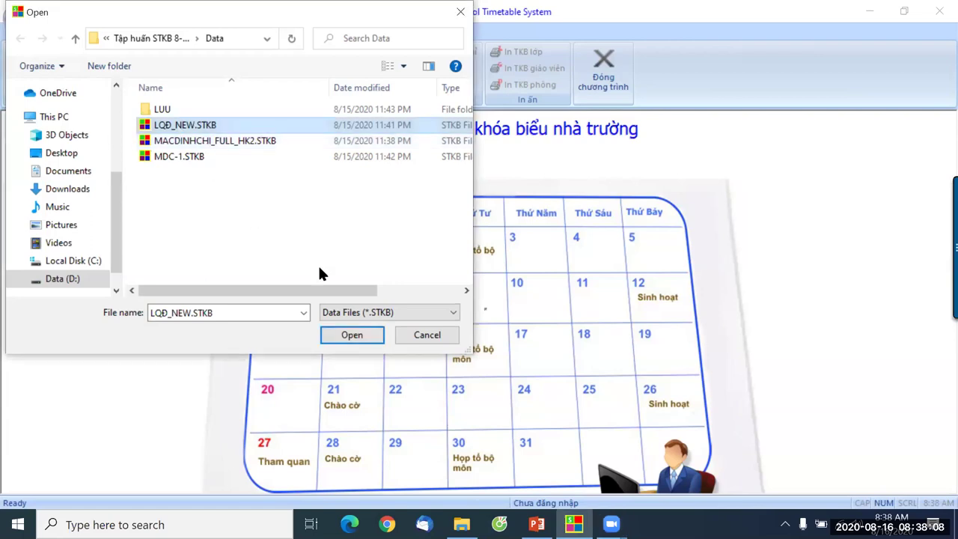
Confirm the Open dialog to load LQĐ_NEW.STKB.
{"action": "left_click", "coordinate": [351, 335]}
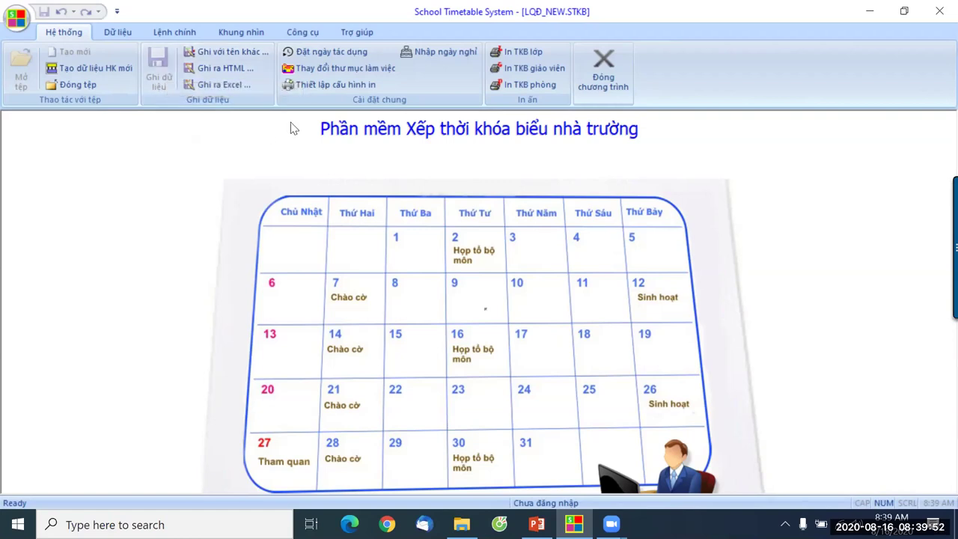
Switch the ribbon through Dữ liệu to the Lệnh chính scheduling commands.
{"action": "left_click", "coordinate": [112, 35]}
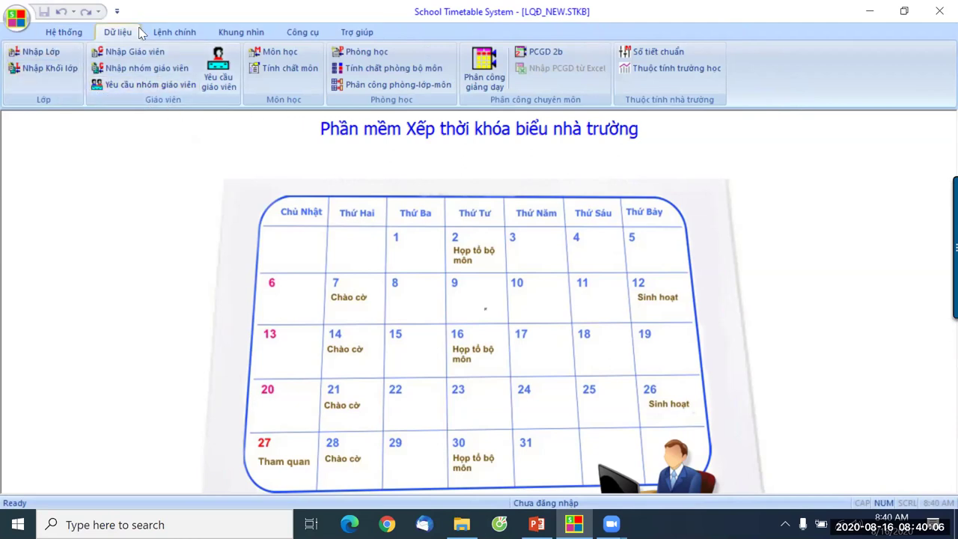
{"action": "left_click", "coordinate": [180, 33]}
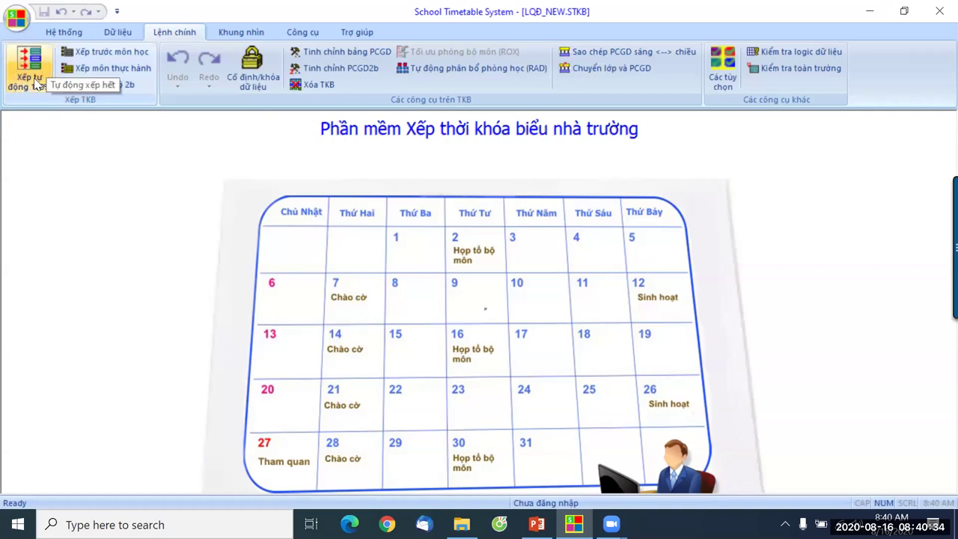
Run Xếp tự động to auto-schedule the whole timetable.
{"action": "left_click", "coordinate": [34, 83]}
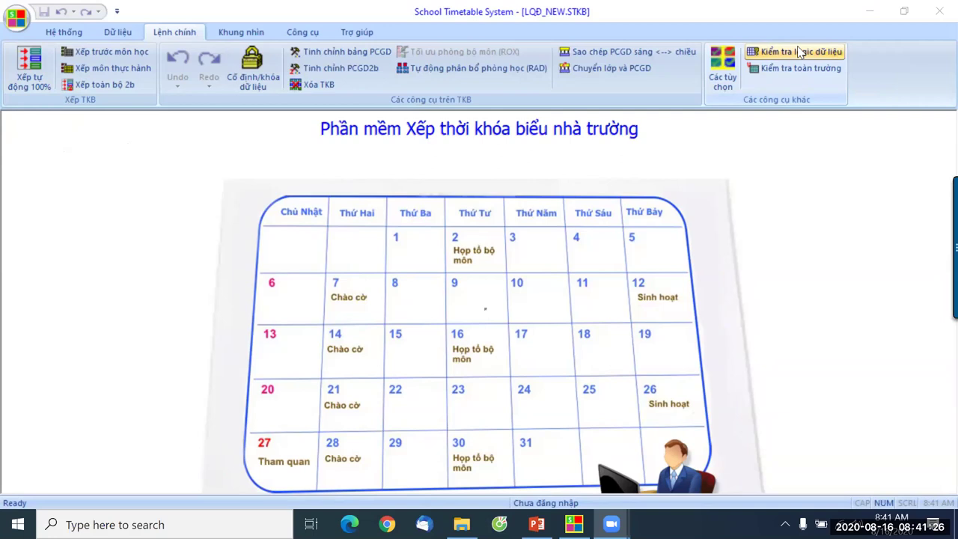
Run the data logic check (Kiểm tra logic dữ liệu) on the timetable.
{"action": "left_click", "coordinate": [797, 46]}
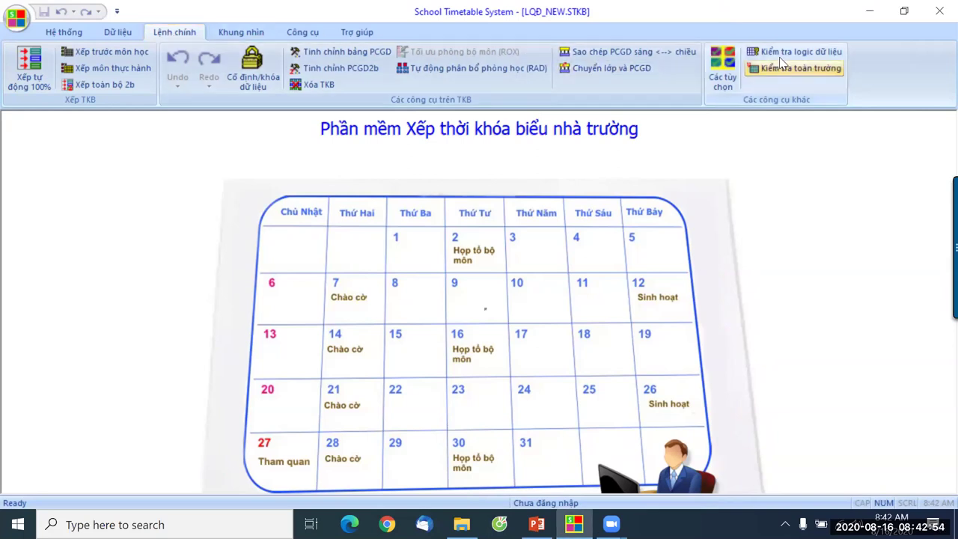
{"action": "left_click", "coordinate": [798, 52]}
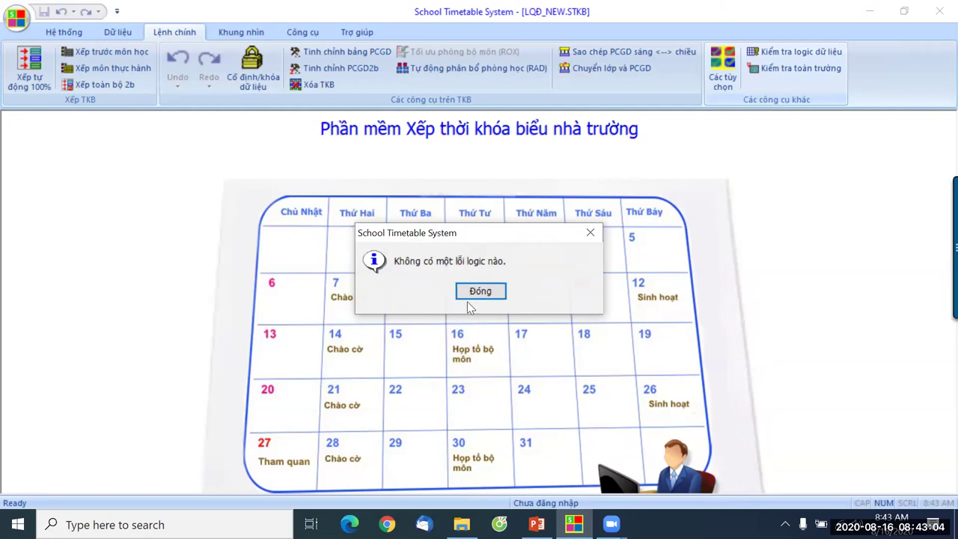
{"action": "left_click", "coordinate": [490, 294]}
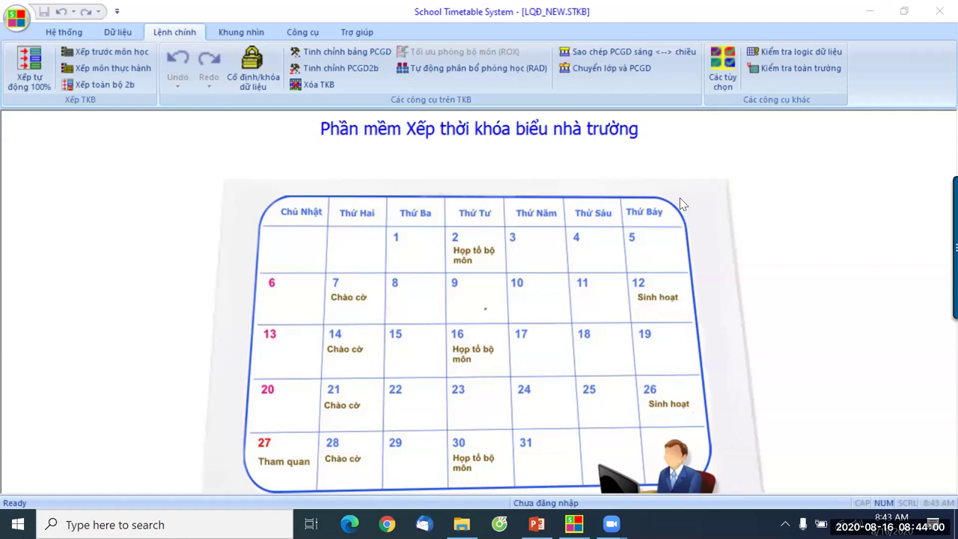
{"action": "left_click", "coordinate": [429, 70]}
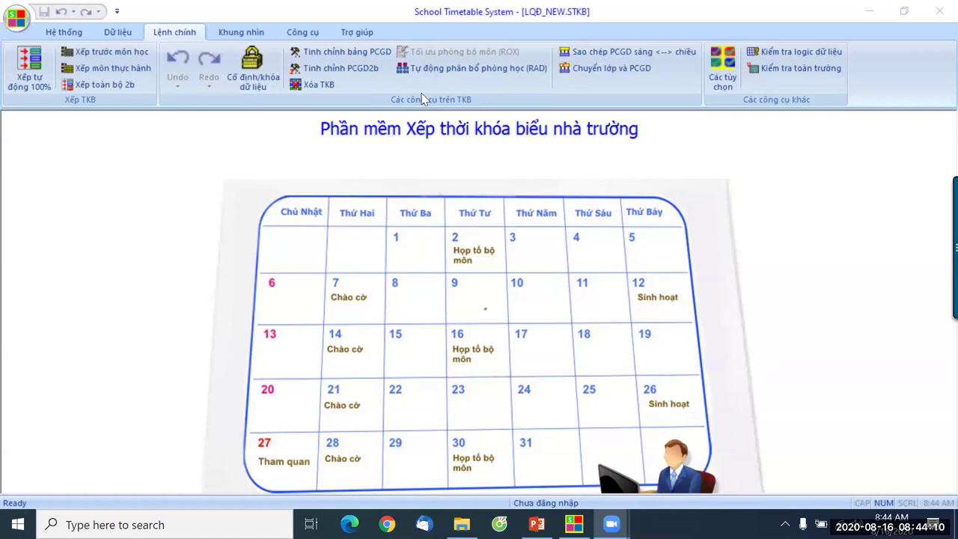
{"action": "left_click", "coordinate": [383, 65]}
{"action": "left_click", "coordinate": [462, 70]}
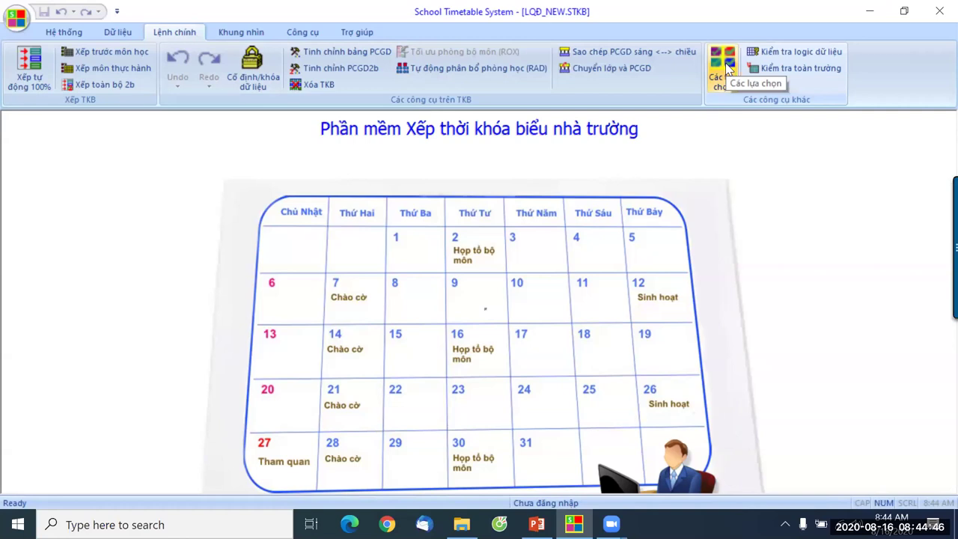
{"action": "left_click", "coordinate": [723, 71]}
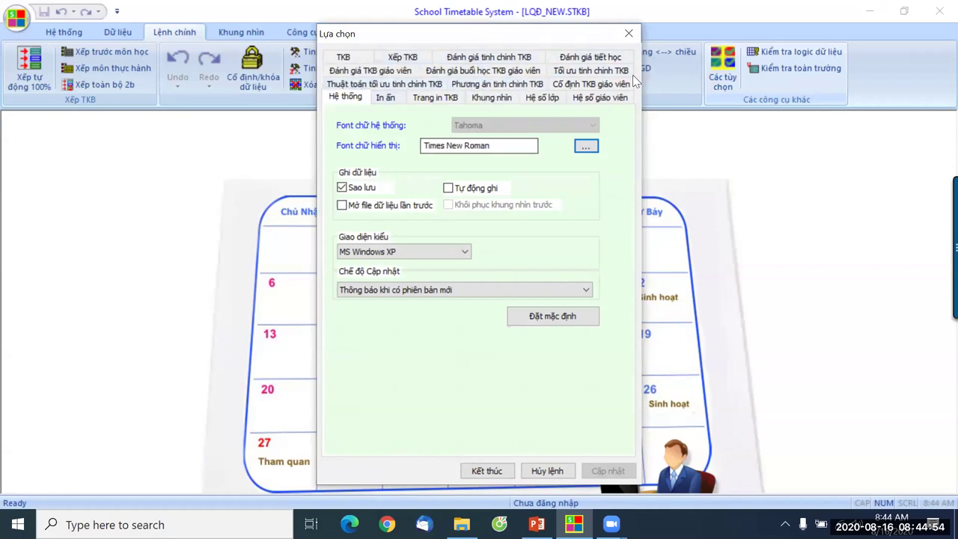
{"action": "left_click", "coordinate": [492, 100]}
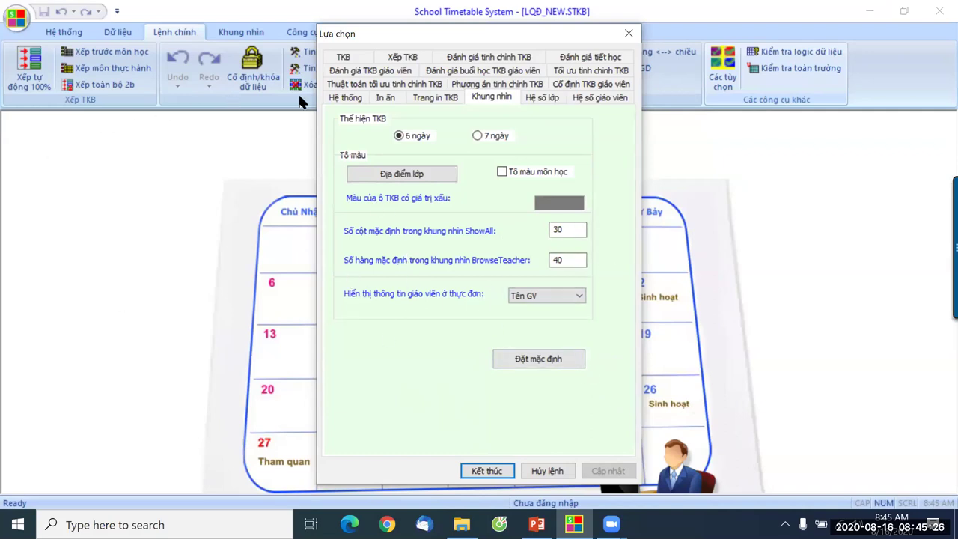
{"action": "left_click", "coordinate": [629, 34]}
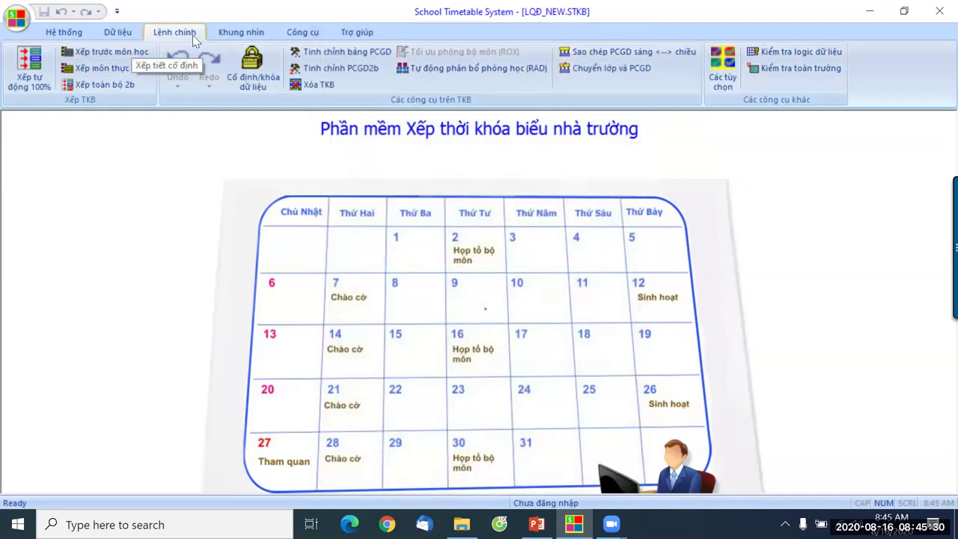
Show the Khung nhìn ribbon with Mainloop, ShowAll and class views.
{"action": "left_click", "coordinate": [241, 33]}
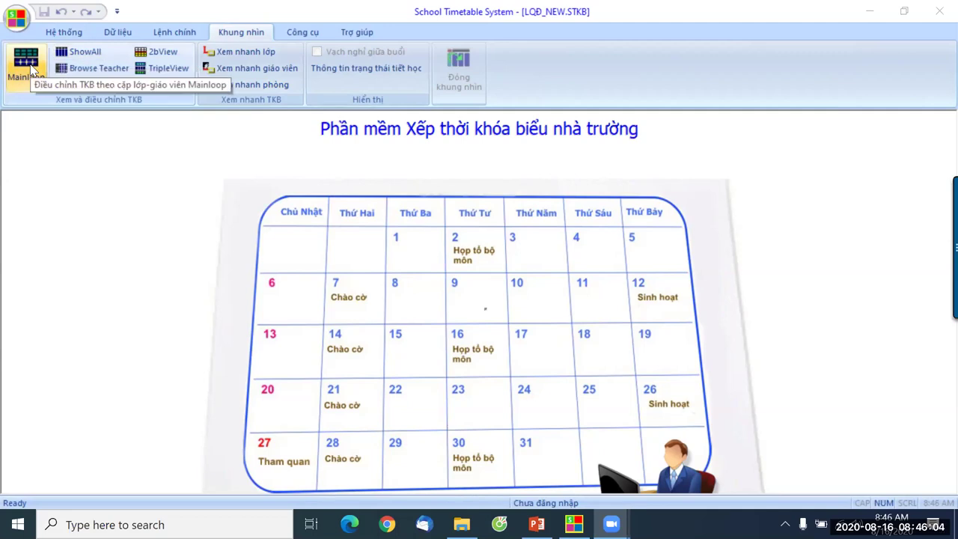
{"action": "left_click", "coordinate": [31, 70]}
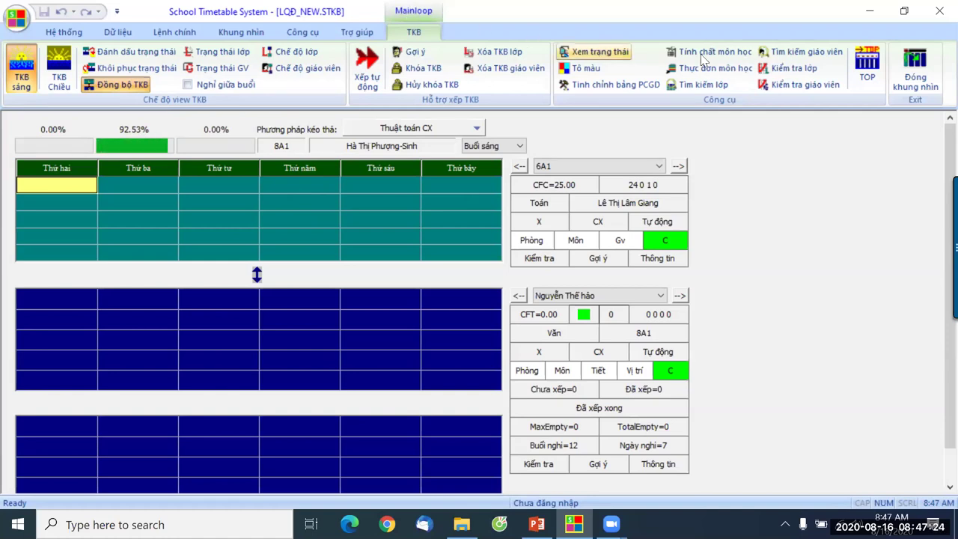
{"action": "left_click", "coordinate": [920, 80]}
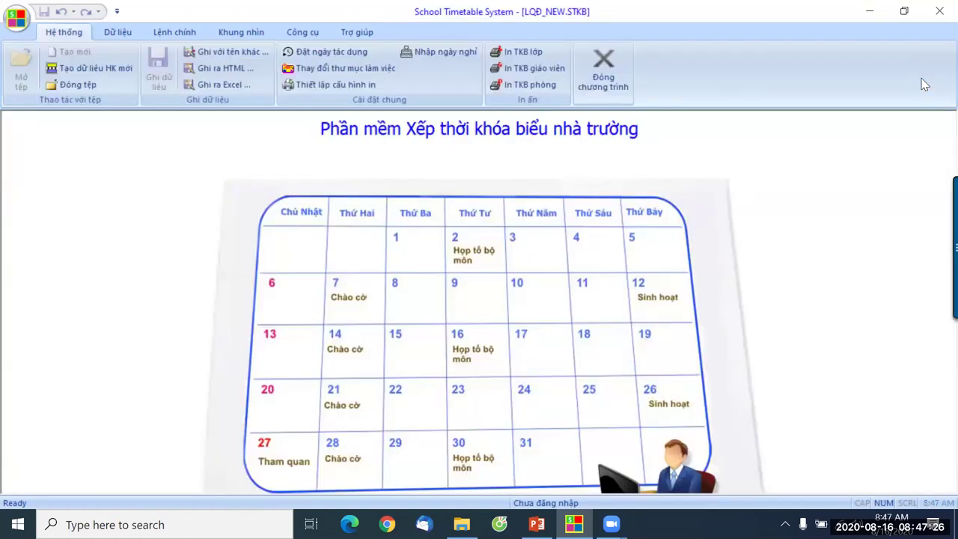
Return to the Khung nhìn ribbon to reach Mainloop again.
{"action": "left_click", "coordinate": [240, 33]}
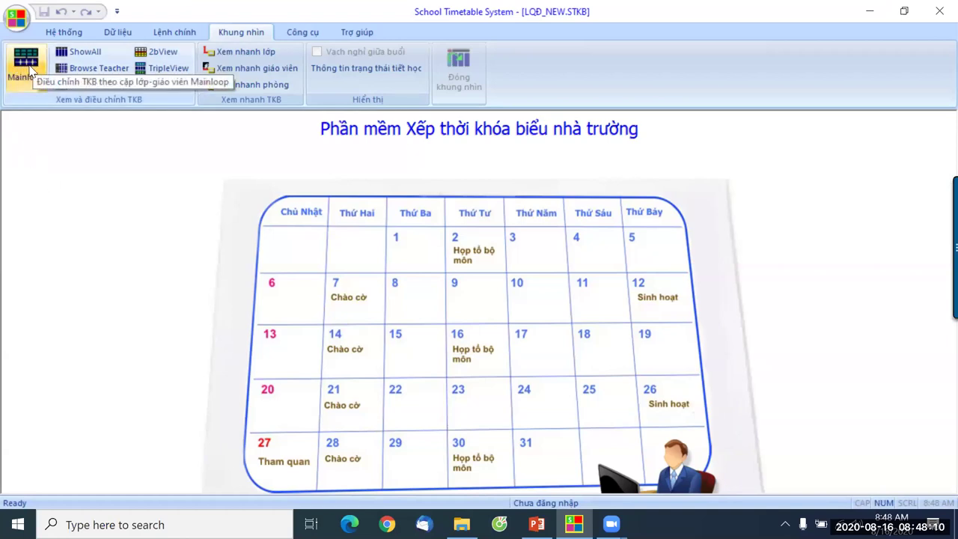
Reopen Mainloop, select the Thứ năm period 4 slot, then close the view to the home calendar.
{"action": "left_click", "coordinate": [30, 69]}
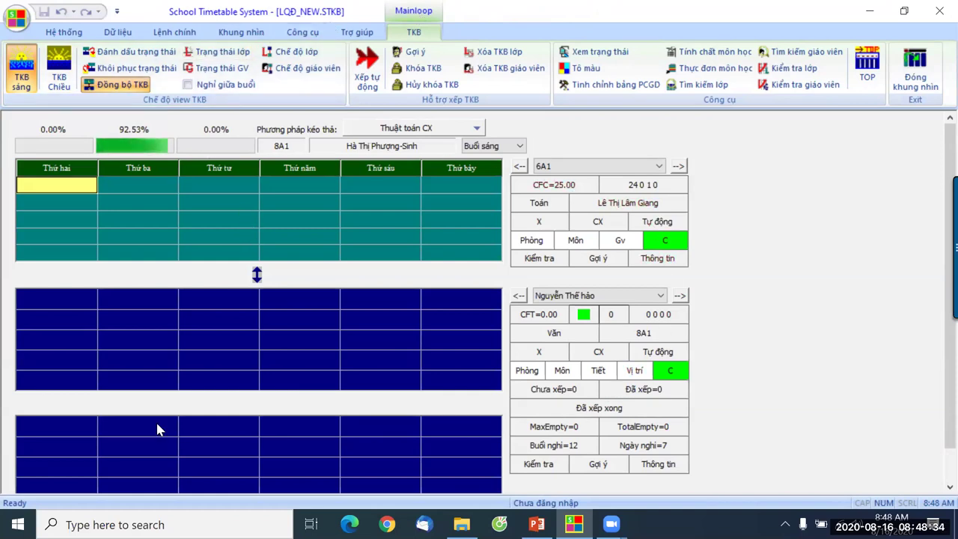
{"action": "left_click", "coordinate": [914, 81]}
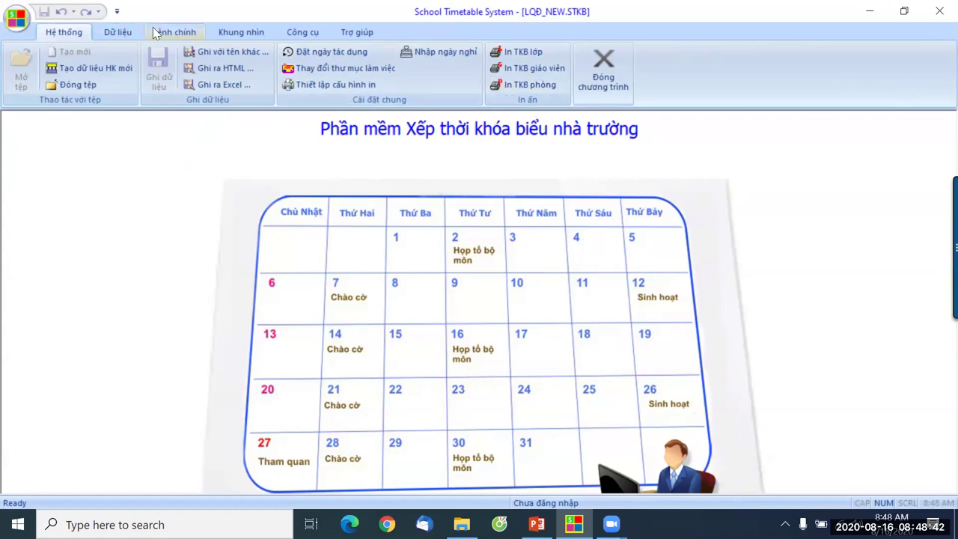
{"action": "left_click", "coordinate": [247, 36]}
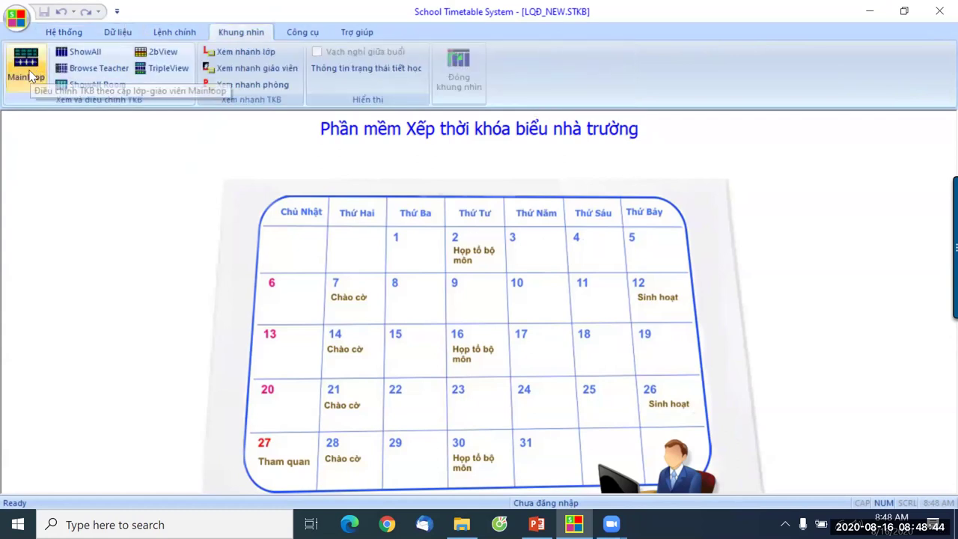
{"action": "left_click", "coordinate": [28, 76]}
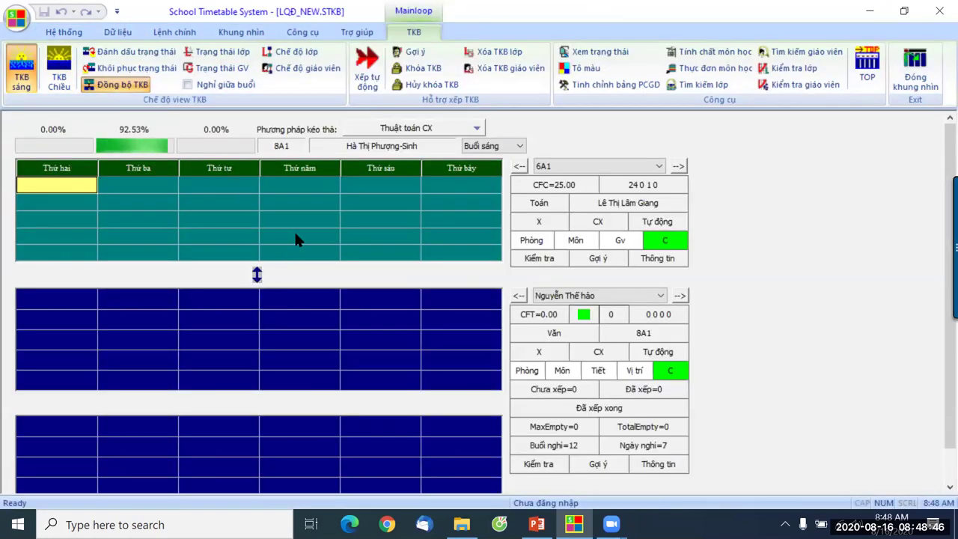
{"action": "left_click", "coordinate": [295, 235]}
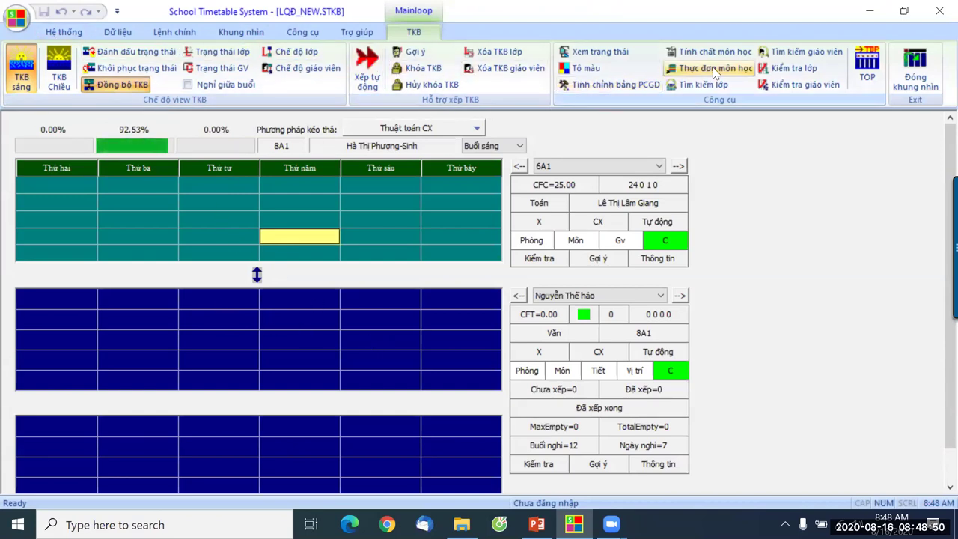
{"action": "left_click", "coordinate": [911, 71]}
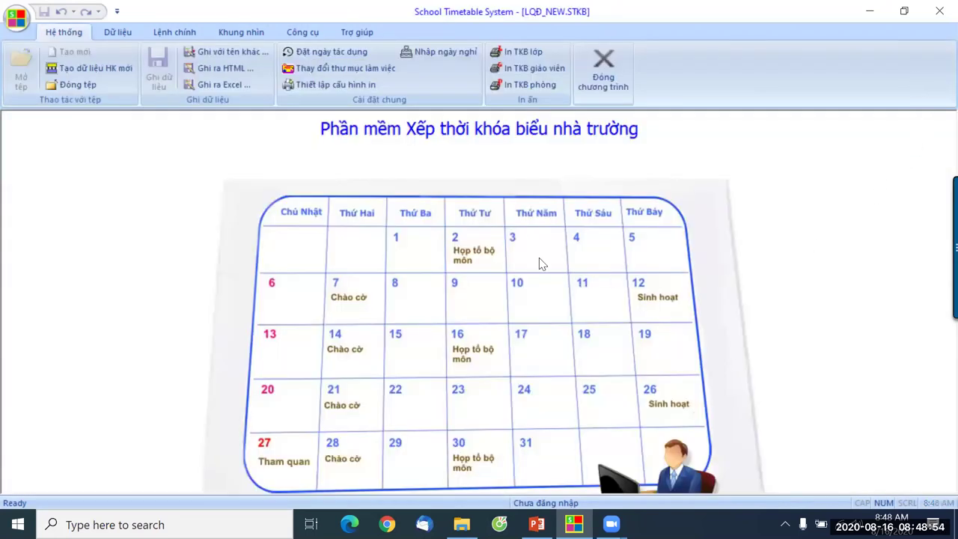
Open the ShowAll all-classes timetable and scroll through its grid.
{"action": "left_click", "coordinate": [252, 32]}
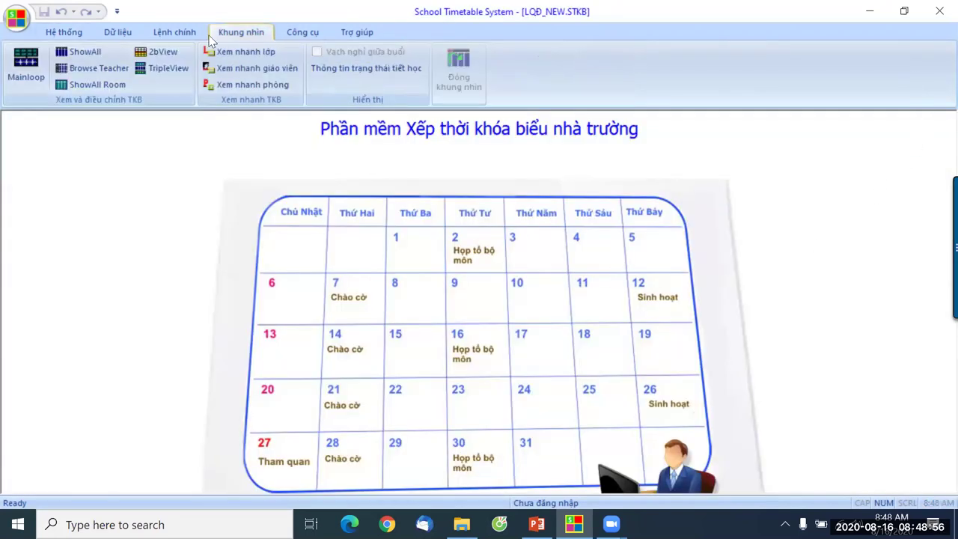
{"action": "left_click", "coordinate": [81, 54]}
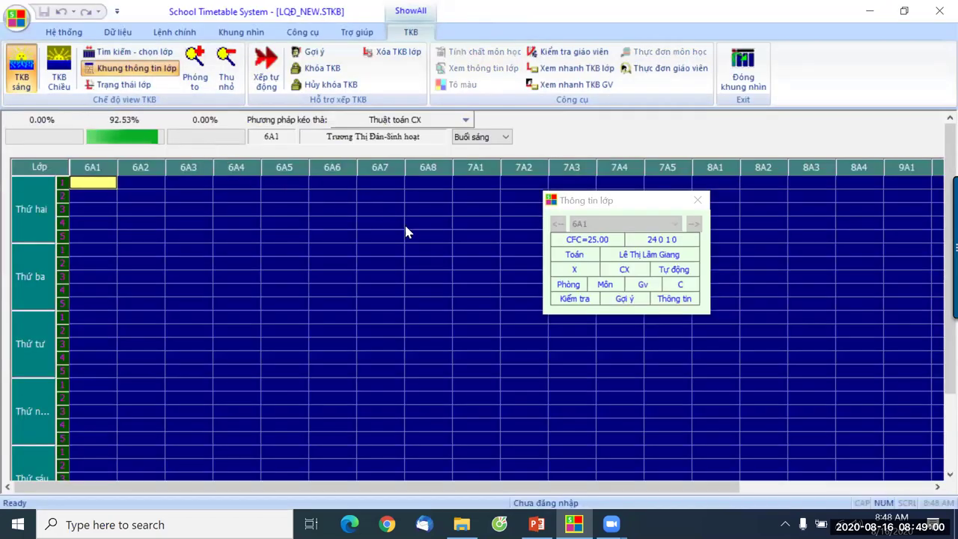
{"action": "scroll", "coordinate": [411, 292], "scroll_direction": "down", "scroll_amount": 2}
{"action": "scroll", "coordinate": [408, 295], "scroll_direction": "up", "scroll_amount": 2}
{"action": "scroll", "coordinate": [408, 298], "scroll_direction": "down", "scroll_amount": 2}
{"action": "scroll", "coordinate": [407, 298], "scroll_direction": "up", "scroll_amount": 2}
{"action": "scroll", "coordinate": [89, 292], "scroll_direction": "down", "scroll_amount": 2}
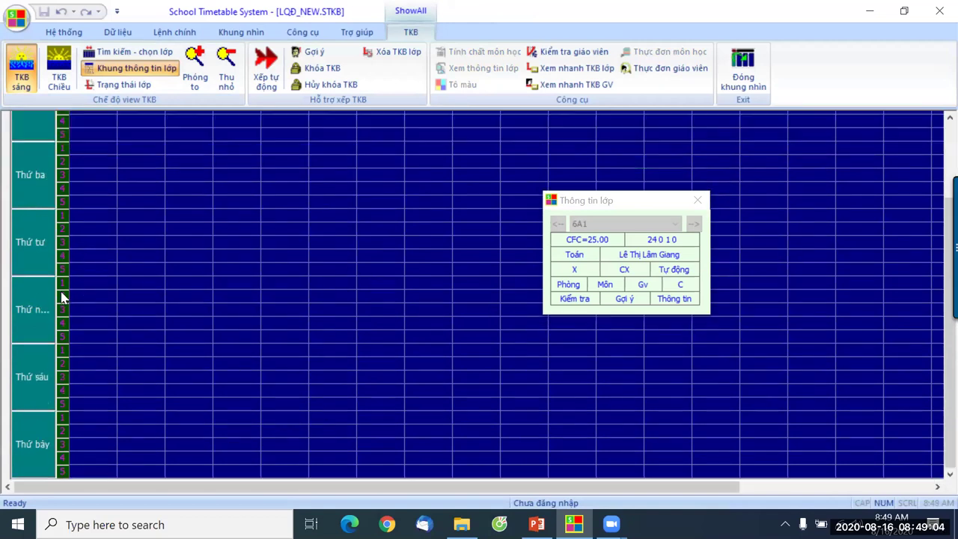
{"action": "scroll", "coordinate": [60, 359], "scroll_direction": "up", "scroll_amount": 2}
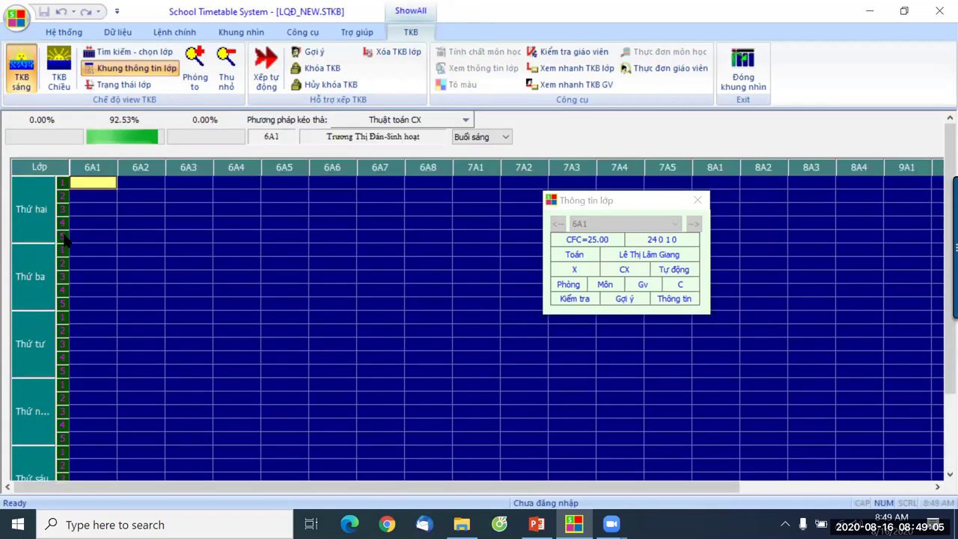
Select class 6A7's Thứ ba period 1 slot, close ShowAll, and return to Khung nhìn.
{"action": "left_click", "coordinate": [370, 250]}
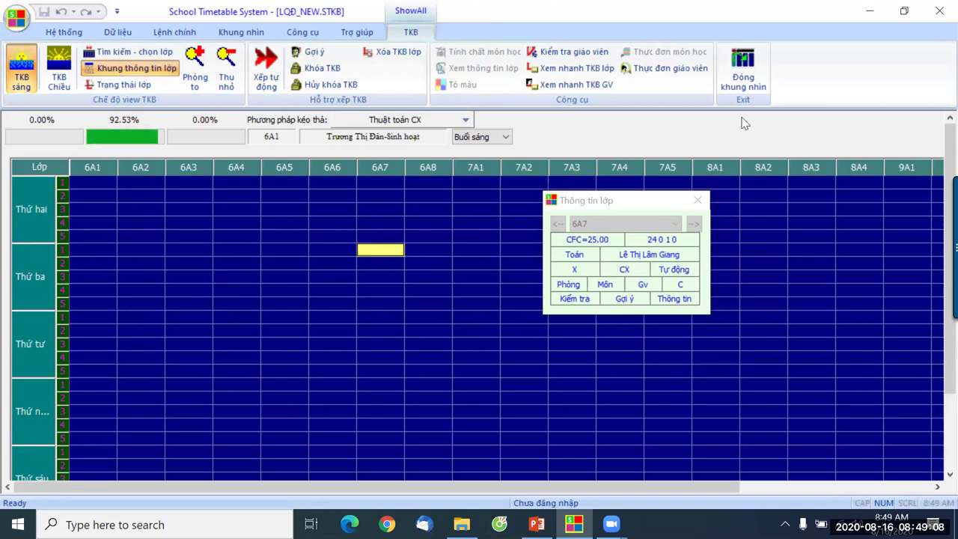
{"action": "left_click", "coordinate": [739, 76]}
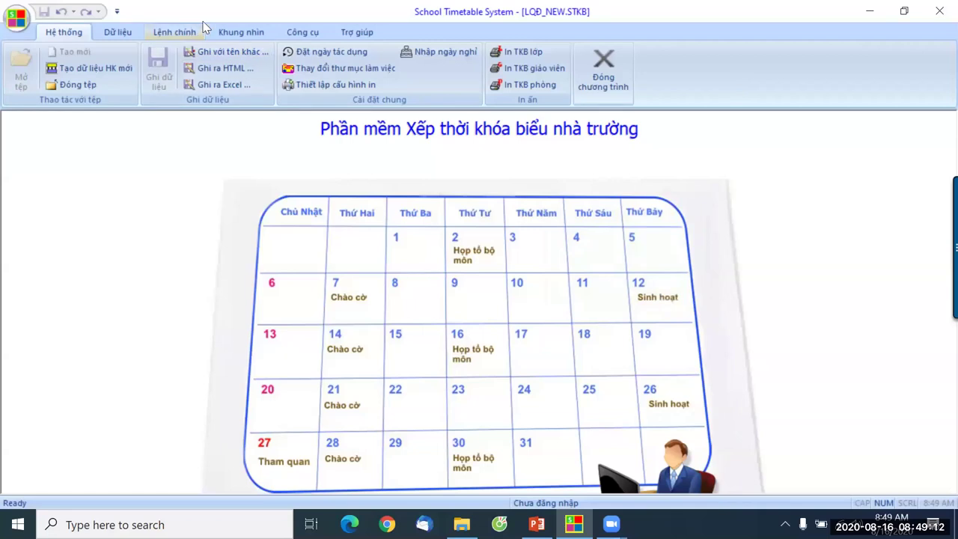
{"action": "left_click", "coordinate": [240, 33]}
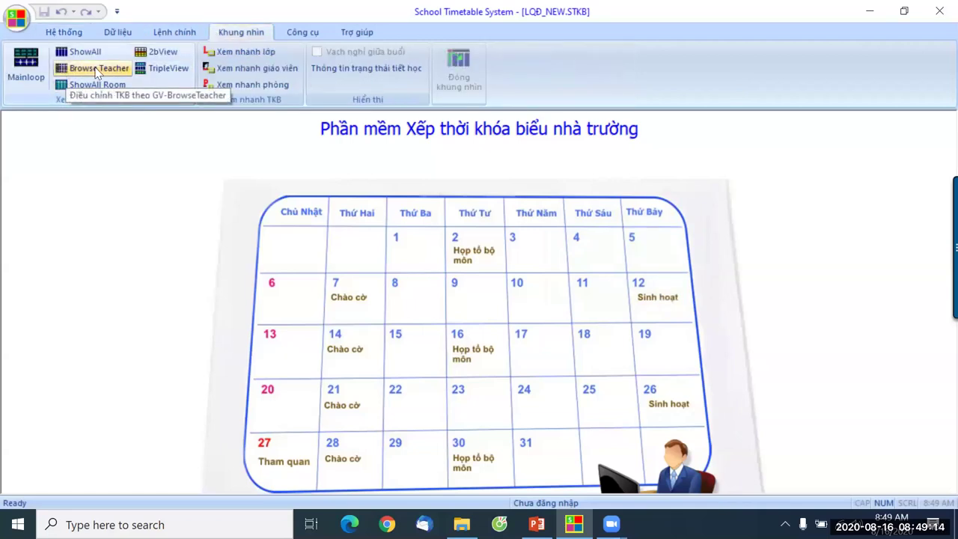
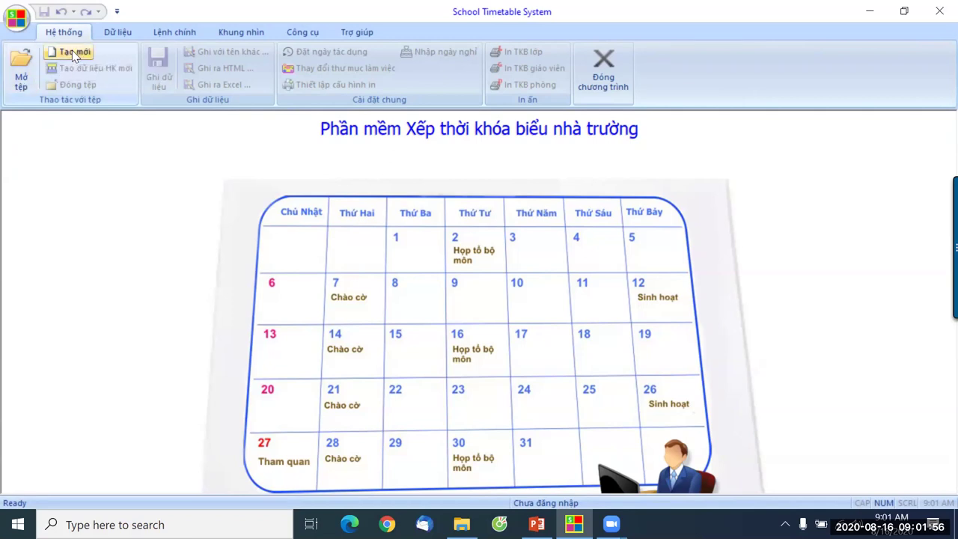
Start a new timetable file with school code CVA and school name THPT Chu Văn An.
{"action": "left_click", "coordinate": [72, 51]}
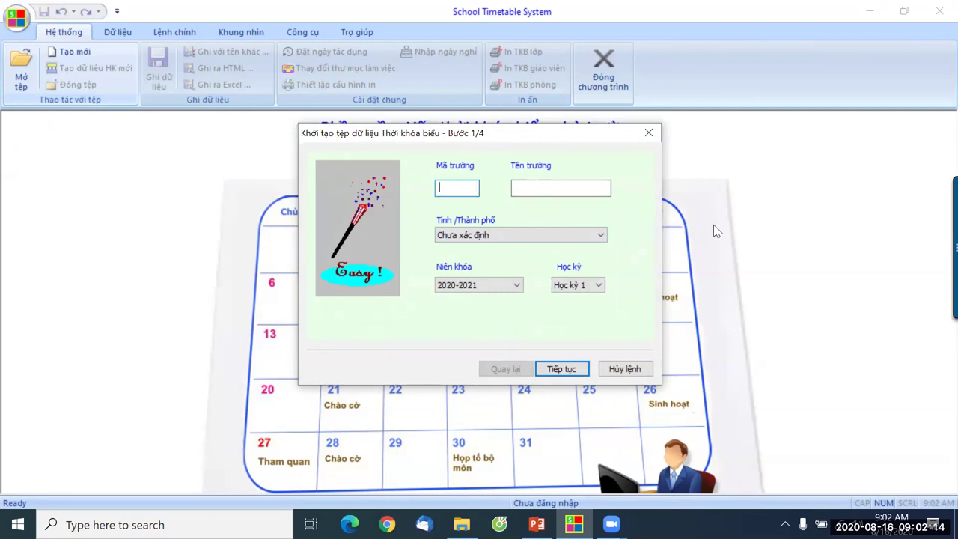
{"action": "type", "text": "CVA"}
{"action": "left_click", "coordinate": [537, 186]}
{"action": "type", "text": "THPT Chu"}
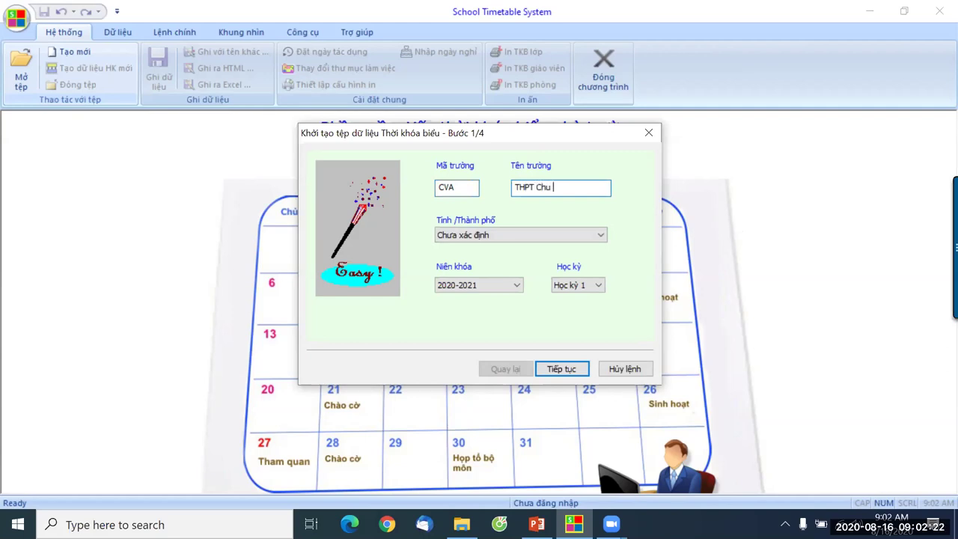
{"action": "type", "text": " Văn A"}
Choose Hà Nội as the province, keep Học kỳ 1 and 2020-2021, and continue.
{"action": "left_click", "coordinate": [517, 235]}
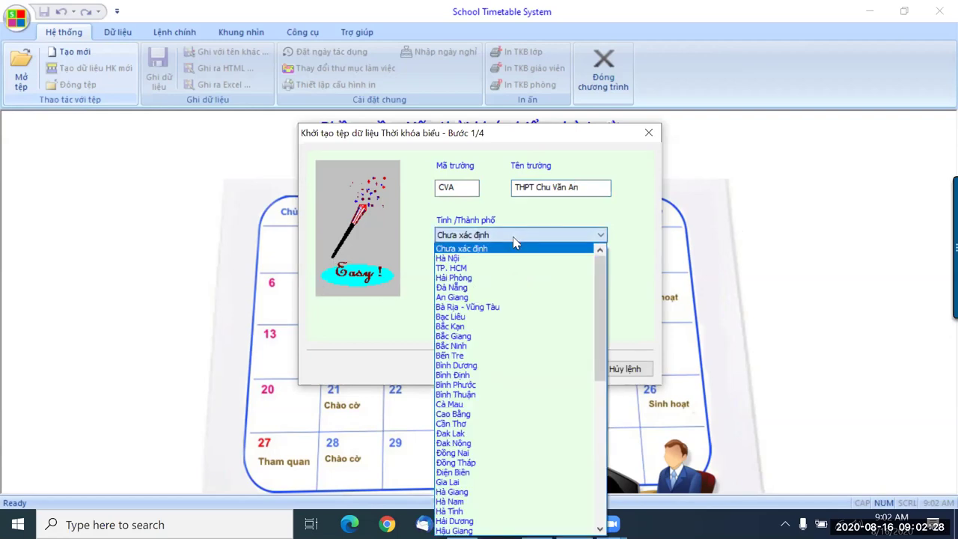
{"action": "left_click", "coordinate": [477, 258]}
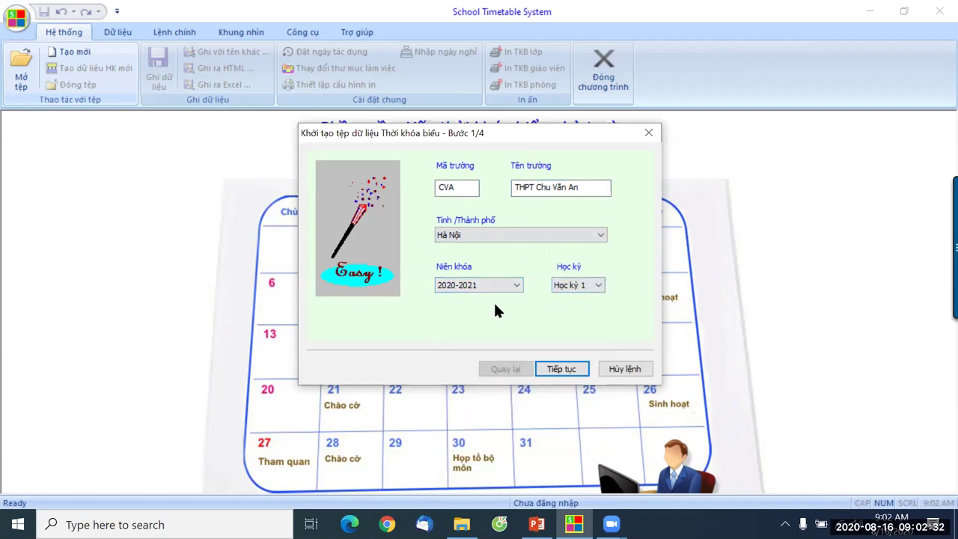
{"action": "left_click", "coordinate": [599, 287]}
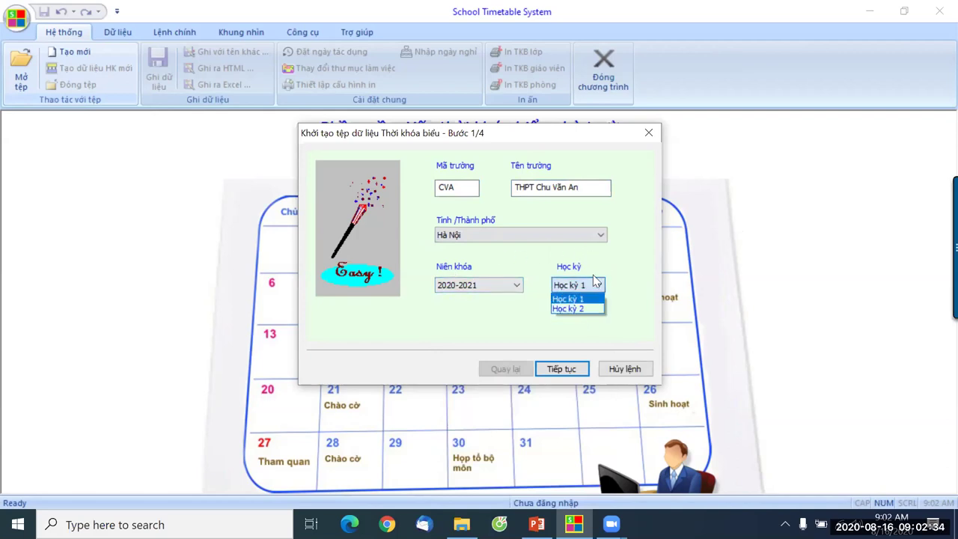
{"action": "left_click", "coordinate": [620, 301]}
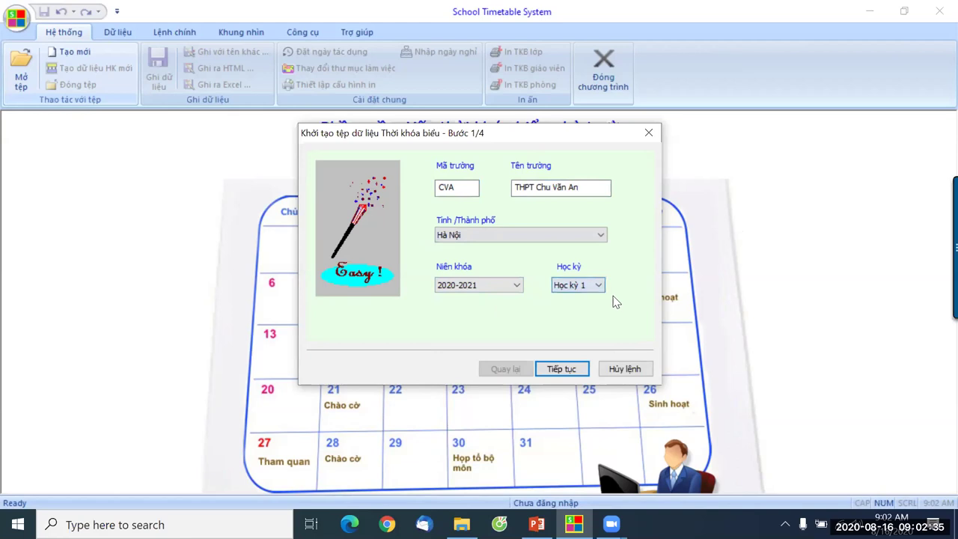
{"action": "left_click", "coordinate": [518, 285]}
{"action": "left_click", "coordinate": [557, 289]}
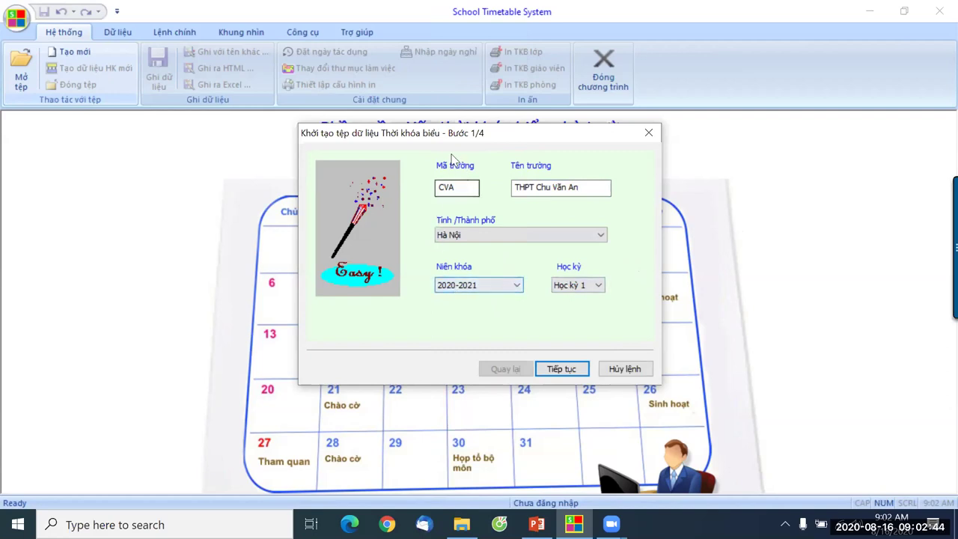
{"action": "left_click", "coordinate": [554, 366]}
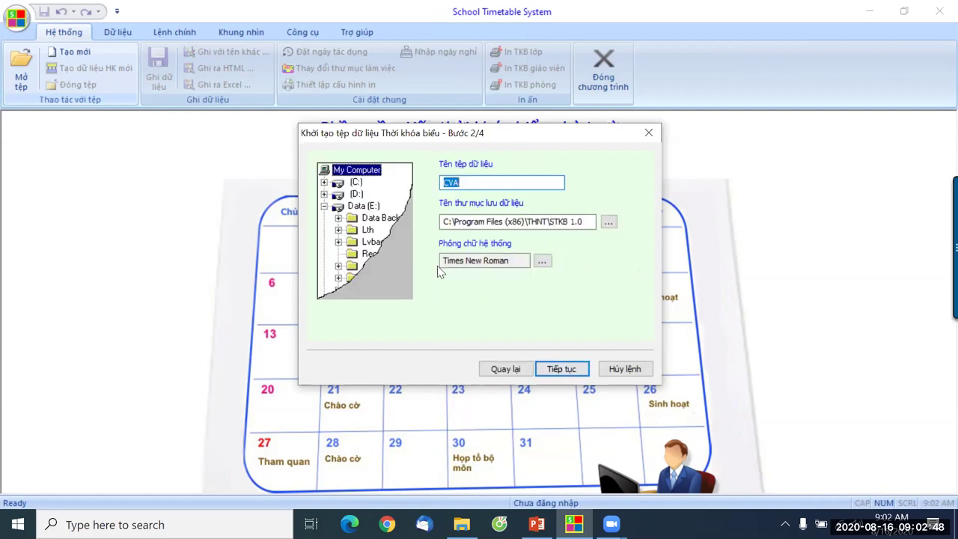
On step 2/4, check the CVA data file name, then browse for a storage folder.
{"action": "left_click", "coordinate": [467, 182]}
{"action": "left_click", "coordinate": [607, 223]}
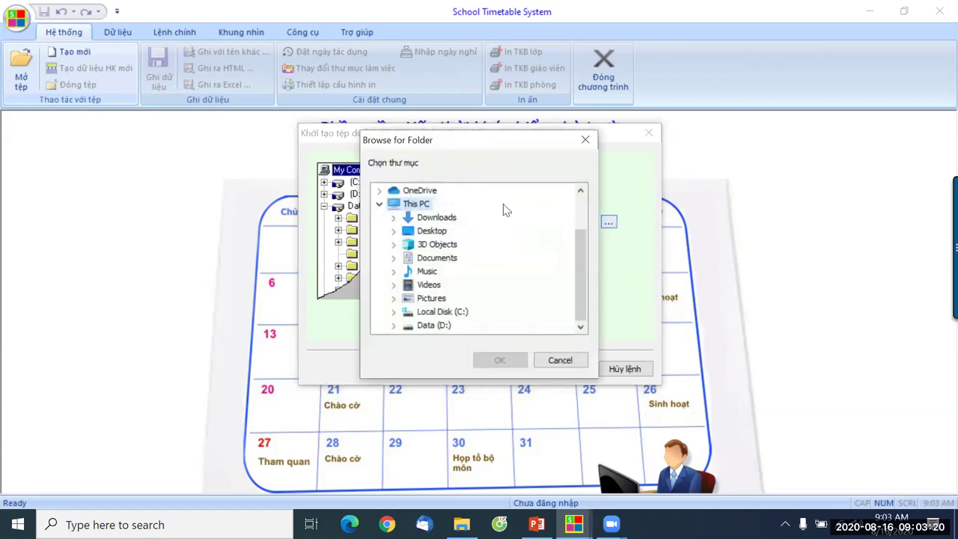
In the folder browser, expand Data (D:) > Habv > docx > Hoi thao - Trien lam > 2020.
{"action": "left_click", "coordinate": [440, 327]}
{"action": "left_click", "coordinate": [394, 327]}
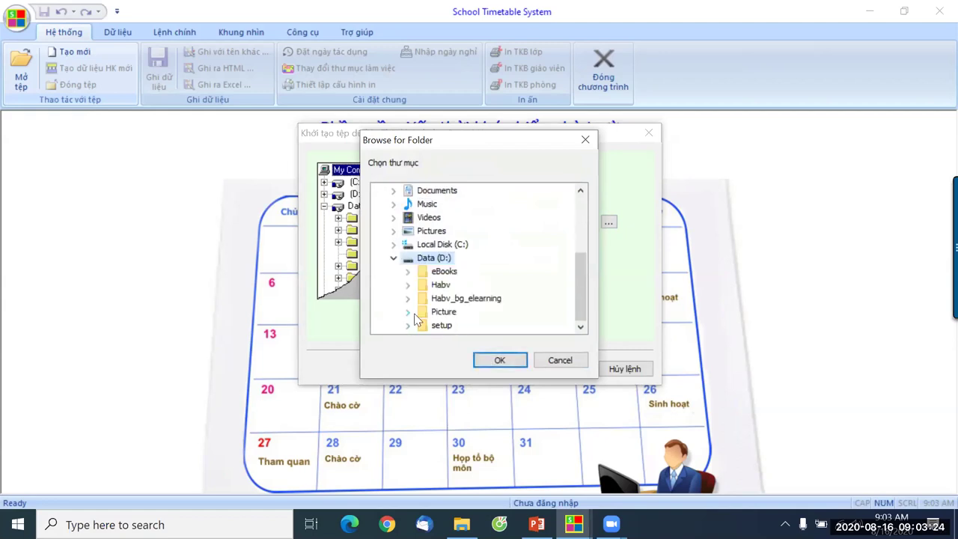
{"action": "left_click", "coordinate": [409, 284]}
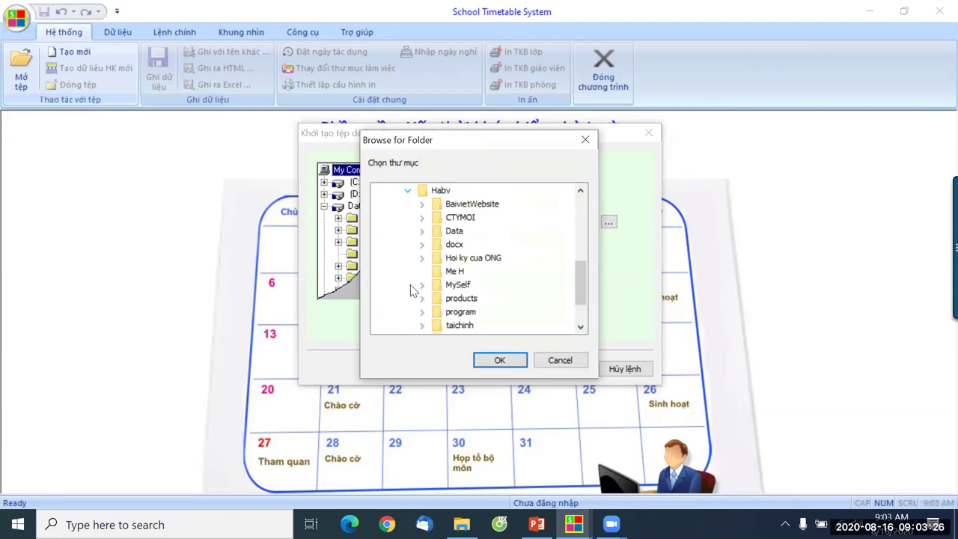
{"action": "left_click", "coordinate": [422, 245]}
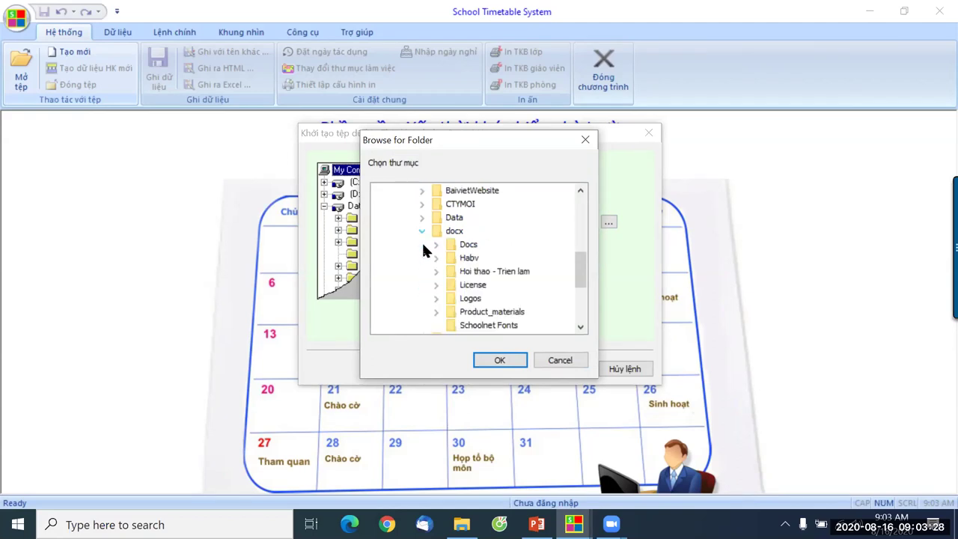
{"action": "left_click", "coordinate": [437, 272]}
{"action": "scroll", "coordinate": [442, 285], "scroll_direction": "down", "scroll_amount": 2}
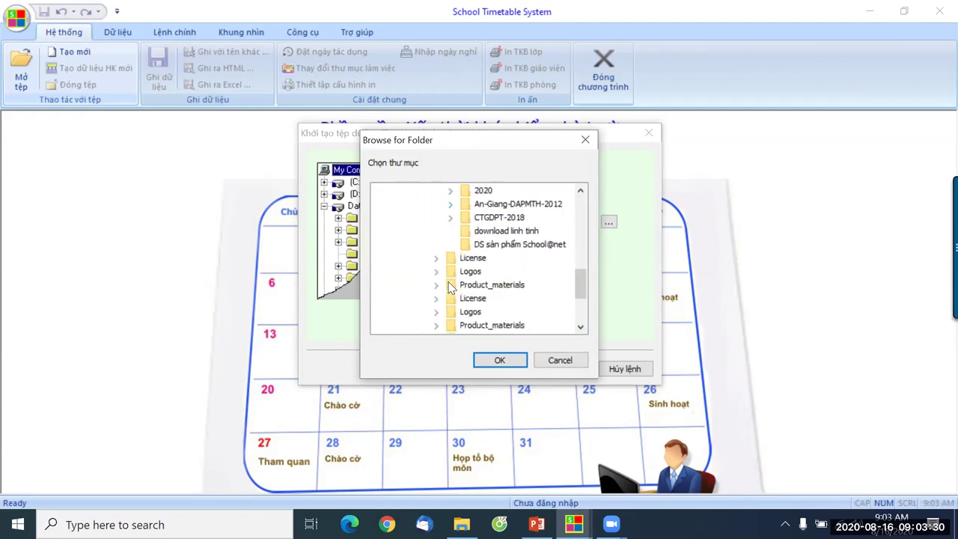
{"action": "scroll", "coordinate": [461, 267], "scroll_direction": "up", "scroll_amount": 1}
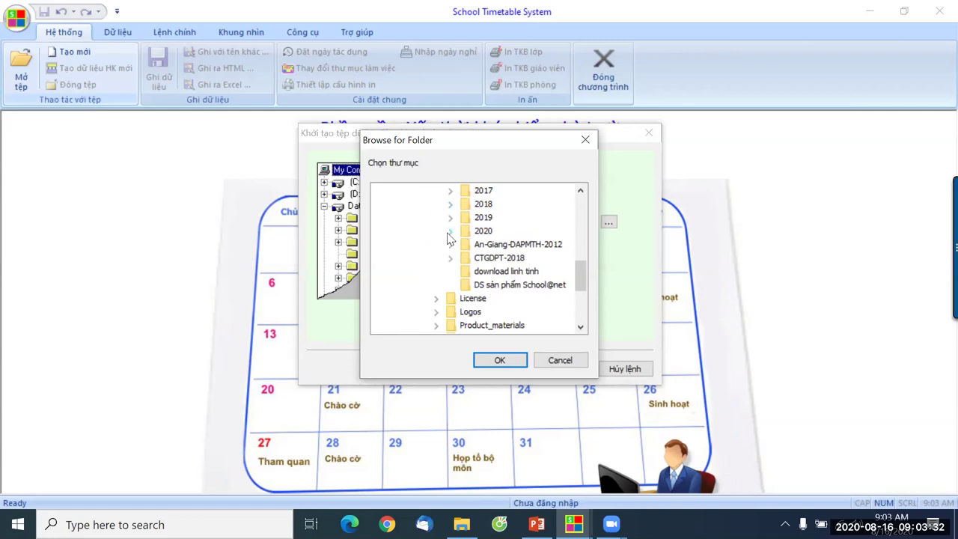
{"action": "left_click", "coordinate": [451, 232]}
Pick the Tập huấn STKB 8-2020 folder as the data storage folder and continue.
{"action": "scroll", "coordinate": [555, 293], "scroll_direction": "down", "scroll_amount": 1}
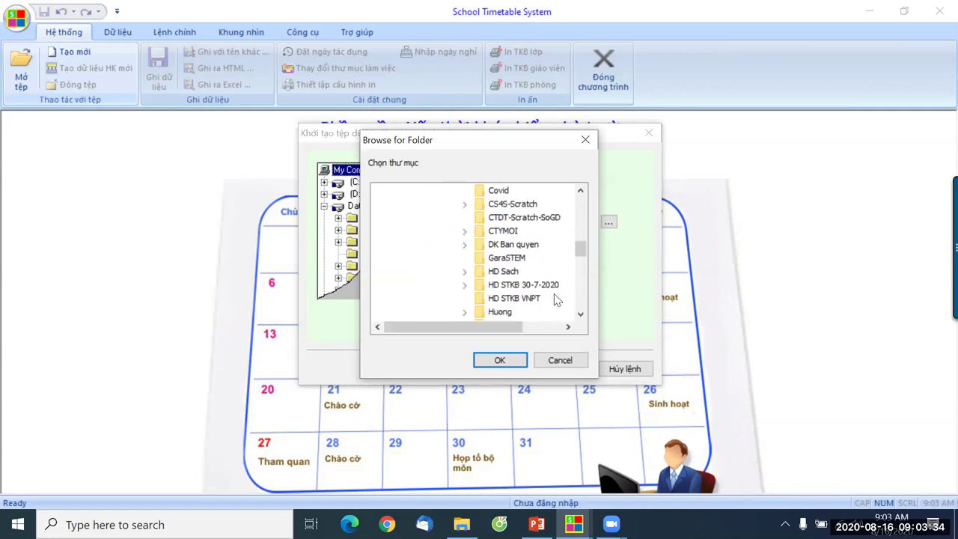
{"action": "scroll", "coordinate": [556, 300], "scroll_direction": "down", "scroll_amount": 2}
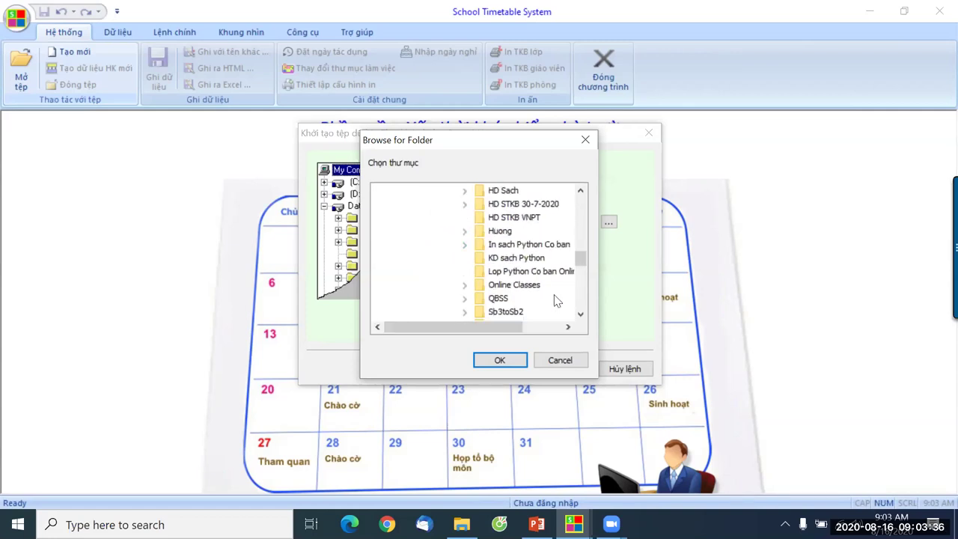
{"action": "scroll", "coordinate": [555, 300], "scroll_direction": "down", "scroll_amount": 2}
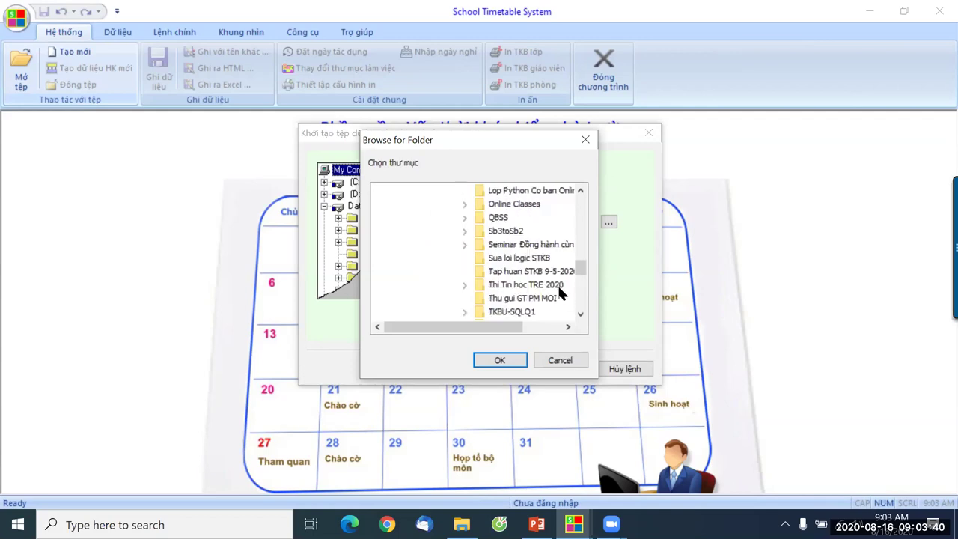
{"action": "scroll", "coordinate": [563, 296], "scroll_direction": "down", "scroll_amount": 1}
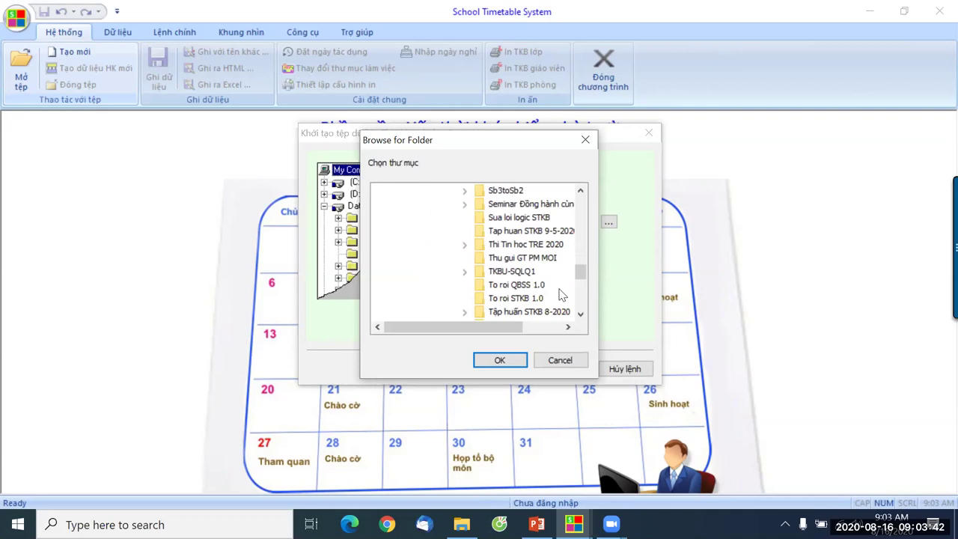
{"action": "scroll", "coordinate": [563, 296], "scroll_direction": "down", "scroll_amount": 1}
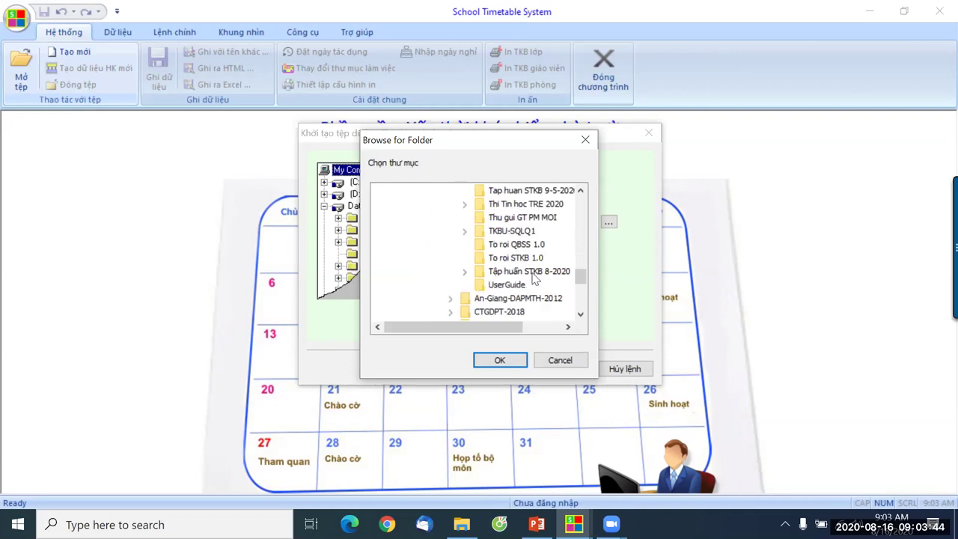
{"action": "left_click", "coordinate": [535, 274]}
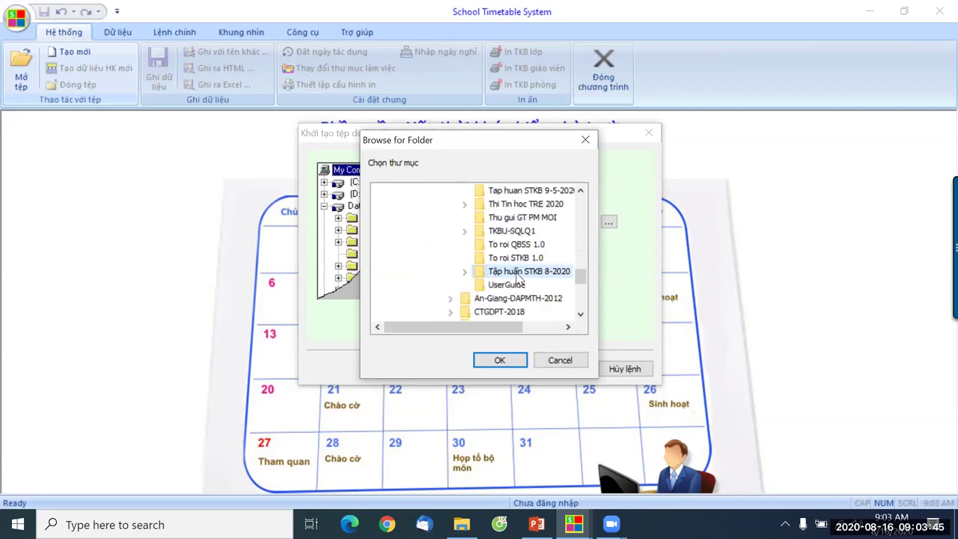
{"action": "left_click", "coordinate": [506, 361]}
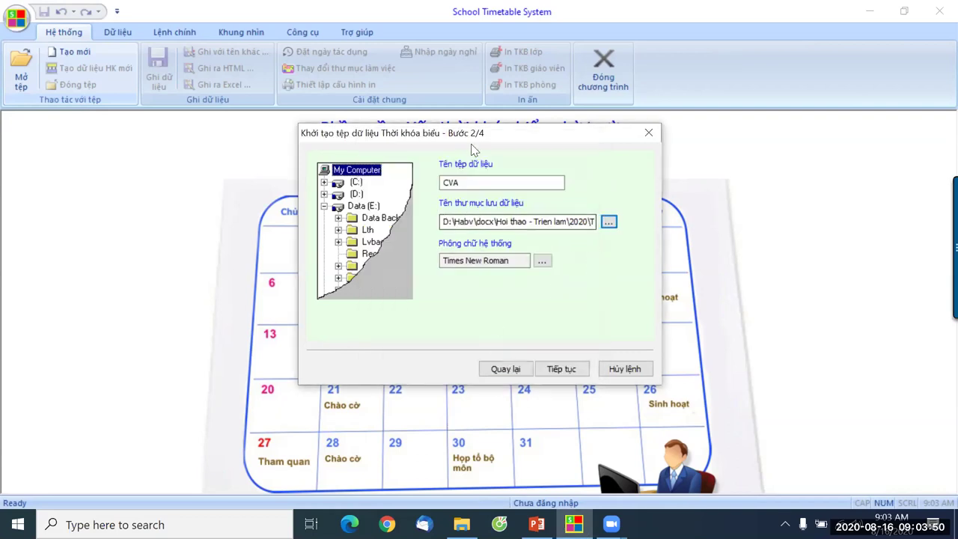
{"action": "left_click", "coordinate": [564, 369]}
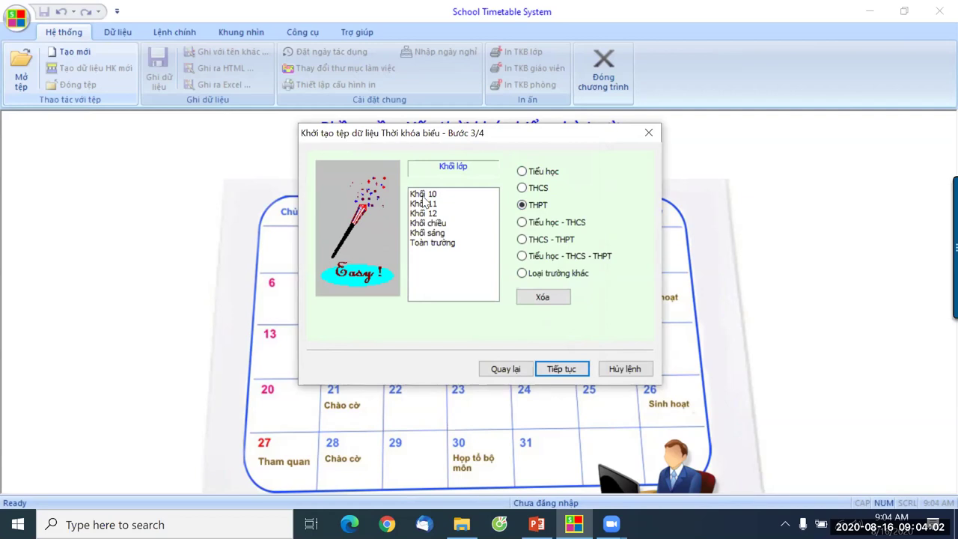
Set the school level to THPT (Khối 10–12) and advance to step 4/4.
{"action": "left_click", "coordinate": [523, 171]}
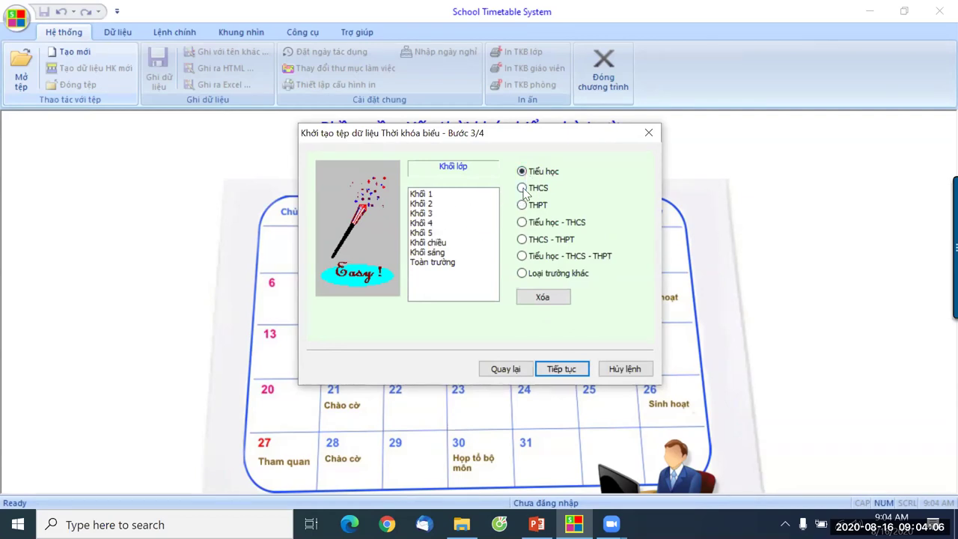
{"action": "left_click", "coordinate": [522, 189]}
{"action": "left_click", "coordinate": [522, 205]}
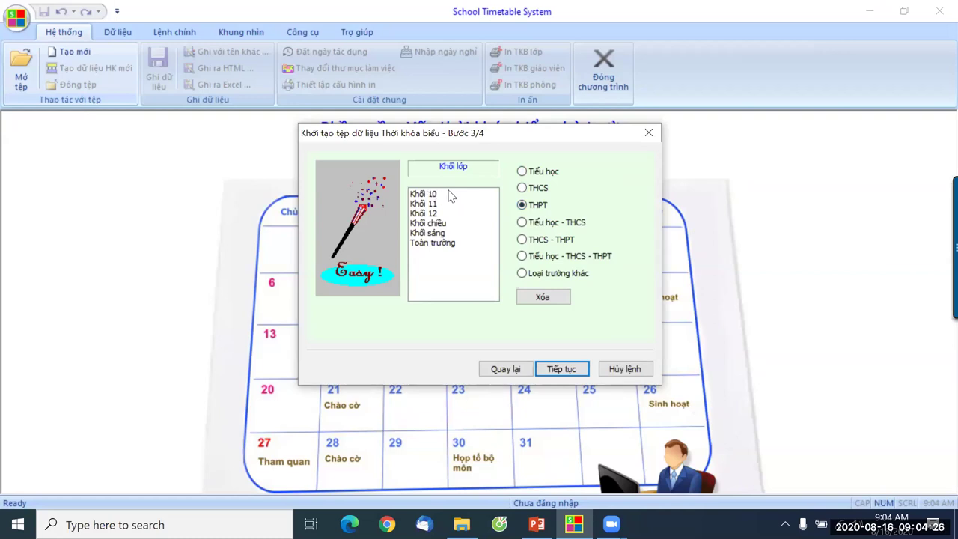
{"action": "left_click", "coordinate": [572, 371]}
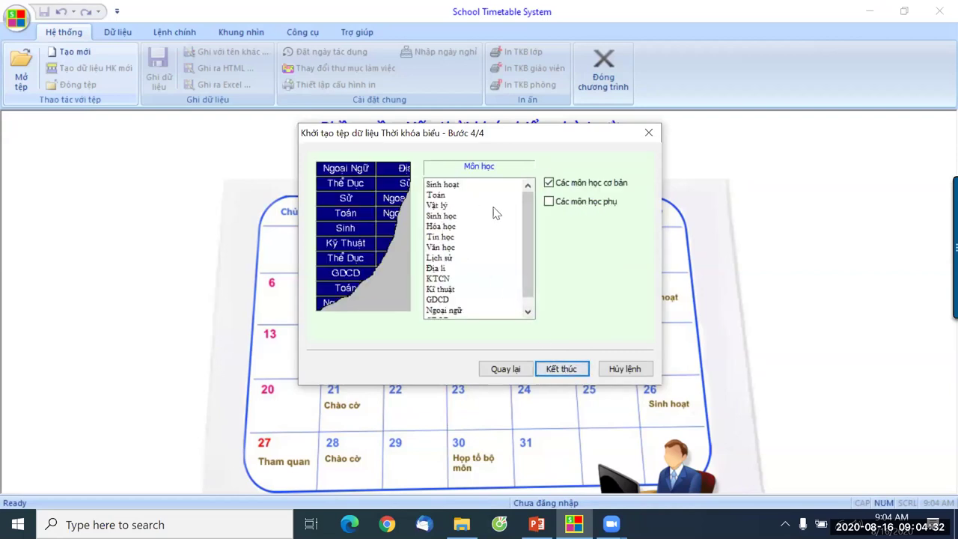
Include both core and optional subjects and finish the wizard to create CVA.STKB.
{"action": "left_click_drag", "start_coordinate": [528, 249], "coordinate": [530, 246]}
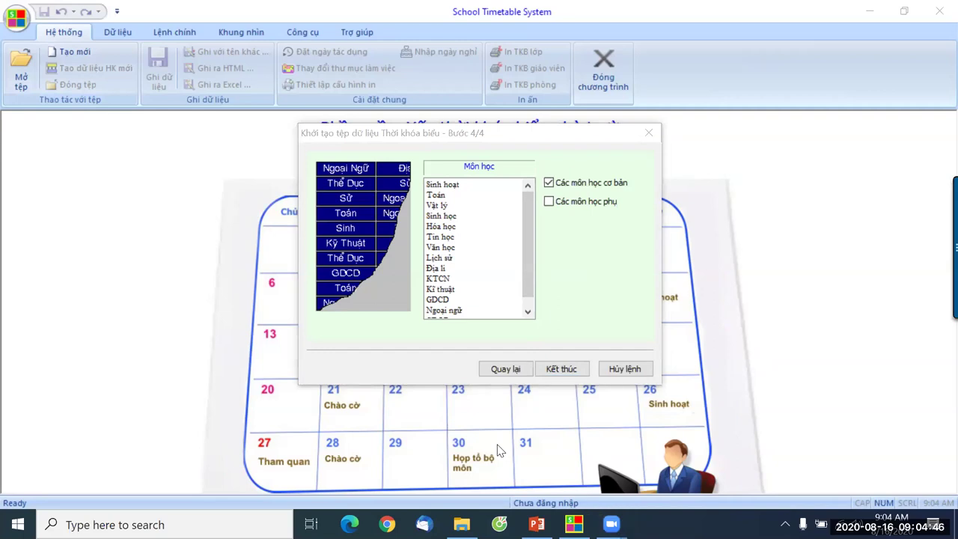
{"action": "left_click", "coordinate": [549, 202]}
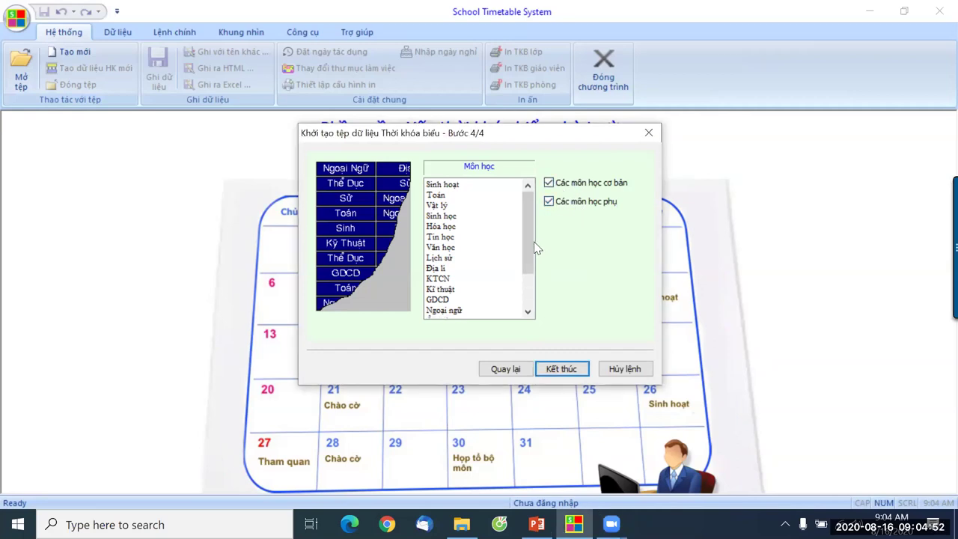
{"action": "left_click_drag", "start_coordinate": [529, 206], "coordinate": [599, 202]}
{"action": "mouse_move", "coordinate": [528, 280]}
{"action": "left_mouse_down"}
{"action": "mouse_move", "coordinate": [528, 293]}
{"action": "mouse_move", "coordinate": [528, 217]}
{"action": "mouse_move", "coordinate": [524, 278]}
{"action": "mouse_move", "coordinate": [527, 295]}
{"action": "mouse_move", "coordinate": [533, 237]}
{"action": "mouse_move", "coordinate": [535, 296]}
{"action": "left_mouse_up"}
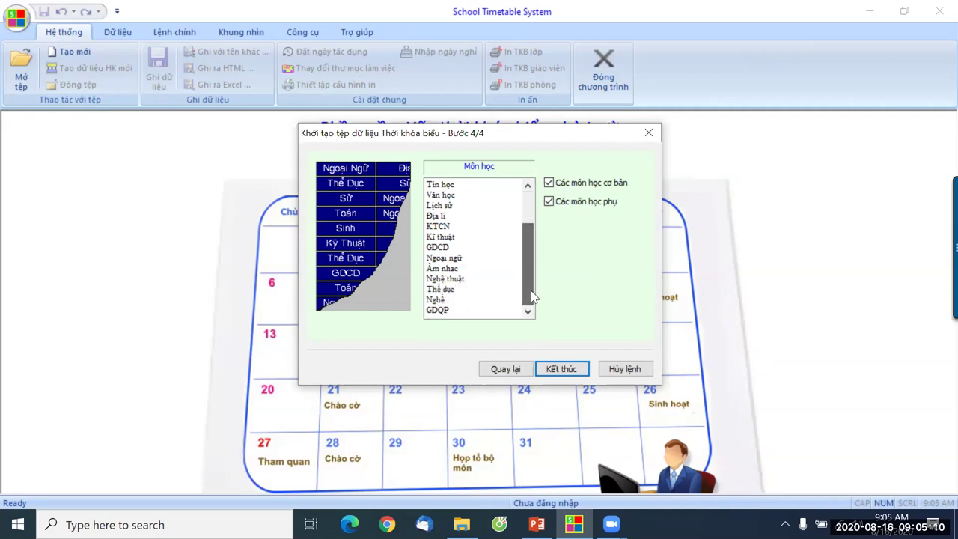
{"action": "left_click", "coordinate": [567, 373]}
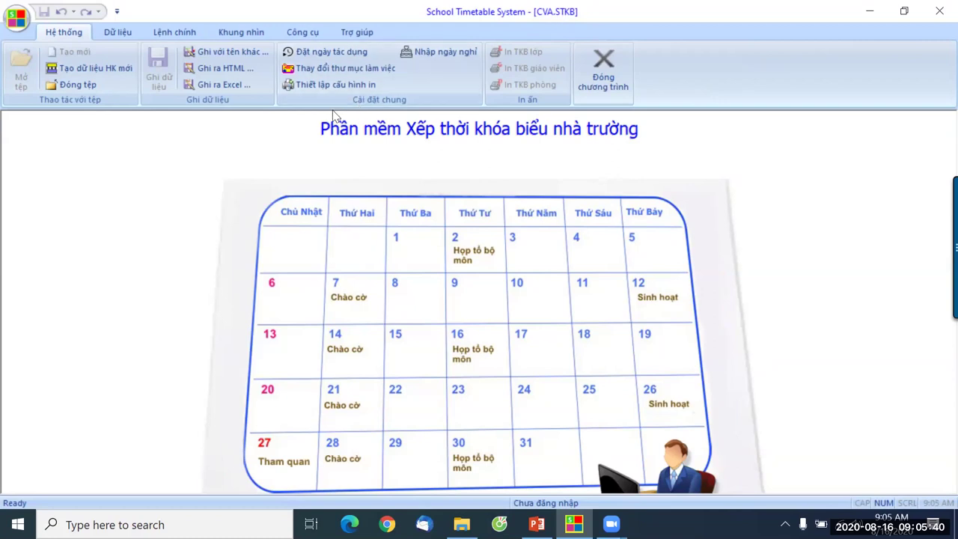
Close CVA.STKB with Đóng tệp and bring up the Mở tệp dialog.
{"action": "left_click", "coordinate": [83, 83]}
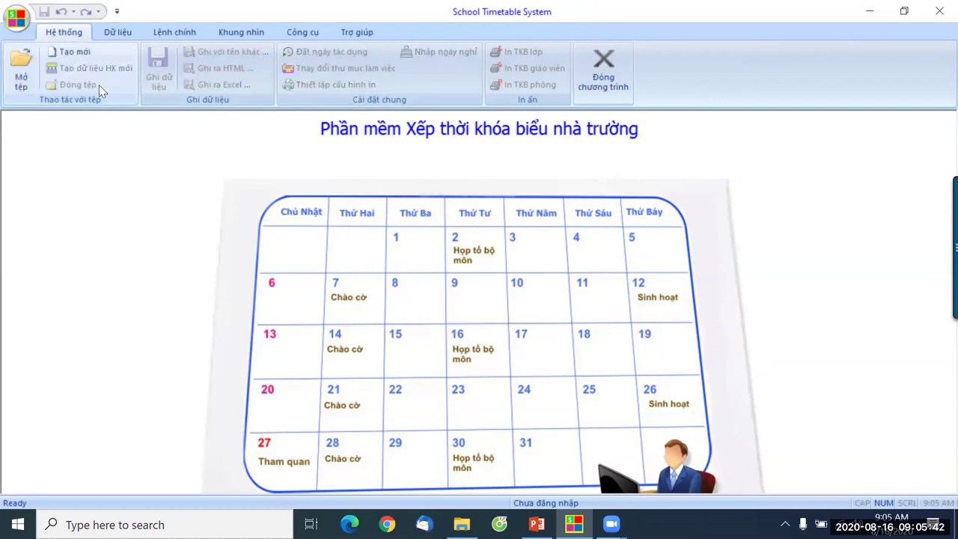
{"action": "left_click", "coordinate": [30, 83]}
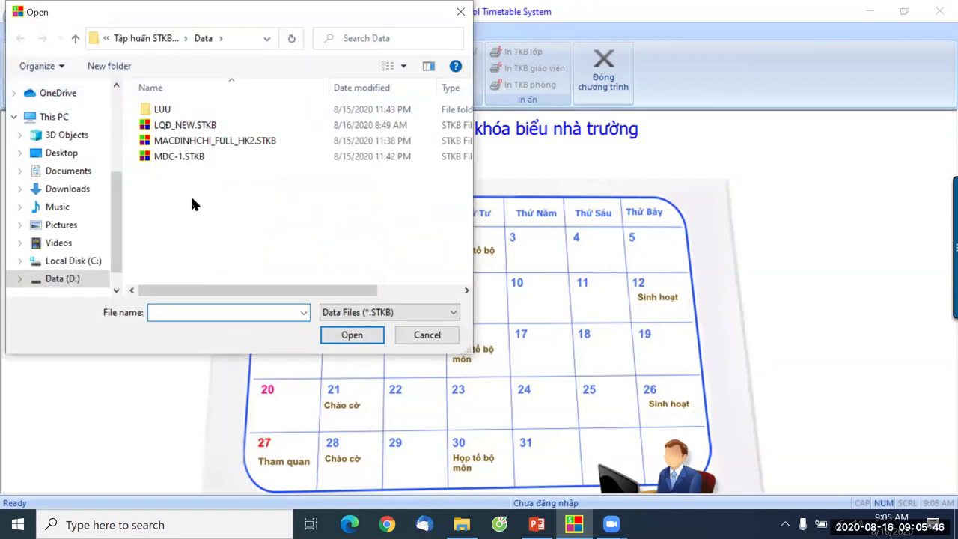
Go up one folder and open CVA.STKB from the training folder.
{"action": "left_click", "coordinate": [159, 37]}
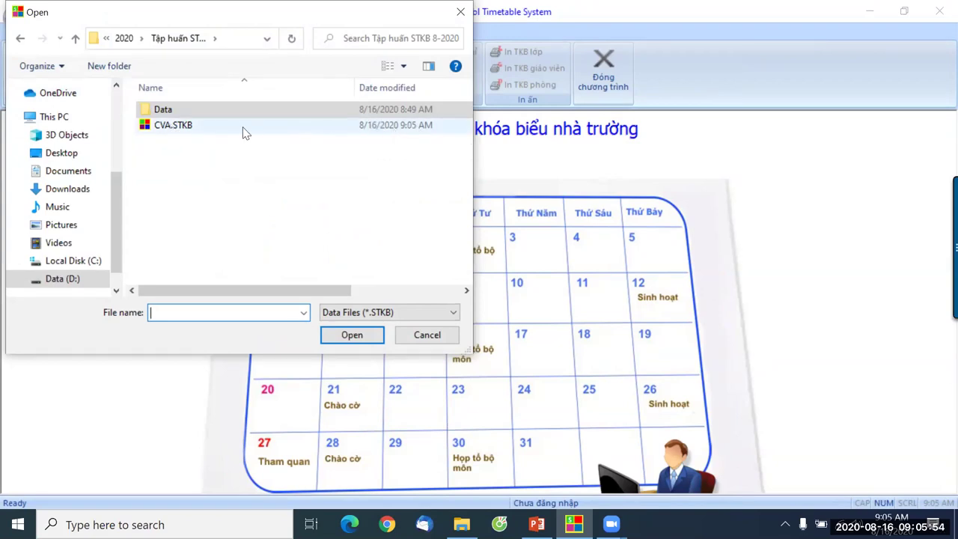
{"action": "left_click", "coordinate": [183, 127]}
{"action": "left_click", "coordinate": [355, 336]}
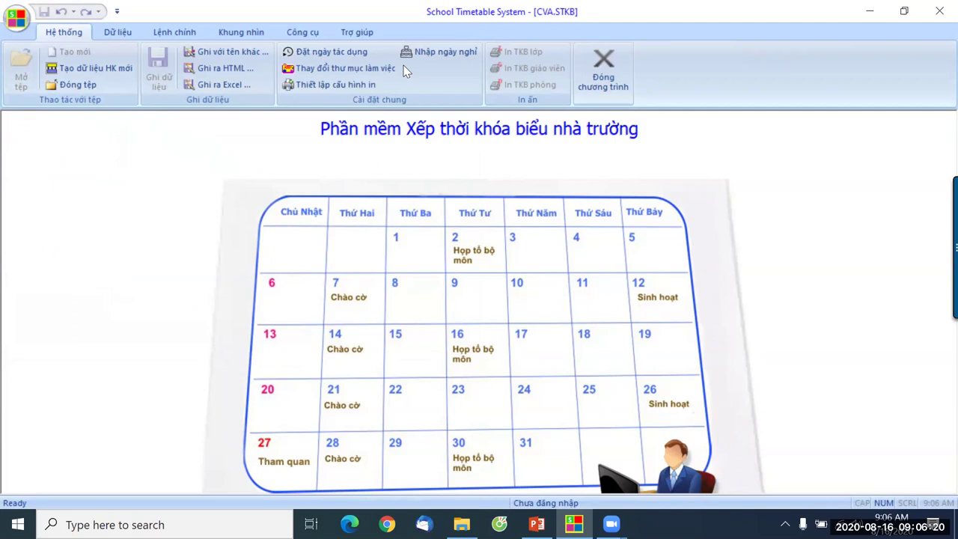
From the Dữ liệu tab, open the Số tiết chuẩn môn học table for Khối 10–12.
{"action": "left_click", "coordinate": [118, 34]}
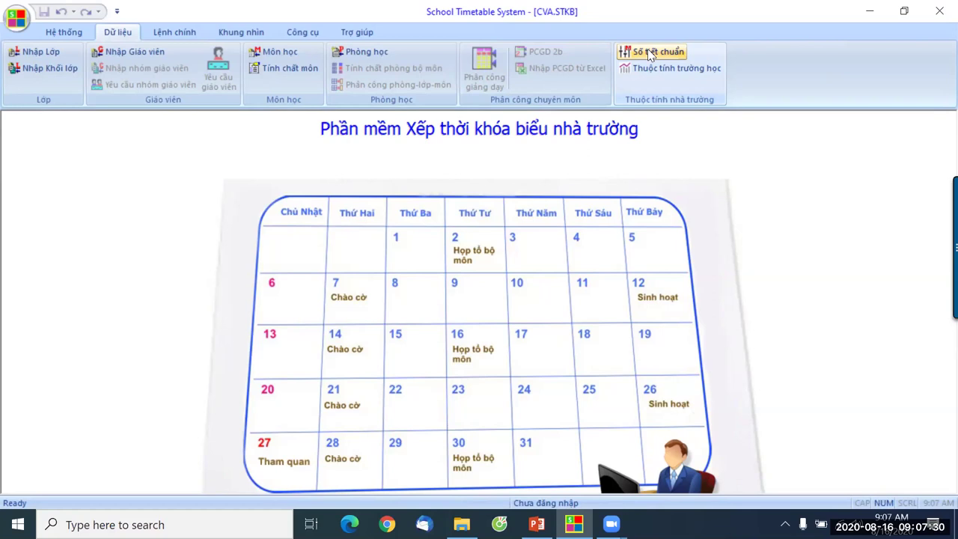
{"action": "left_click", "coordinate": [650, 52]}
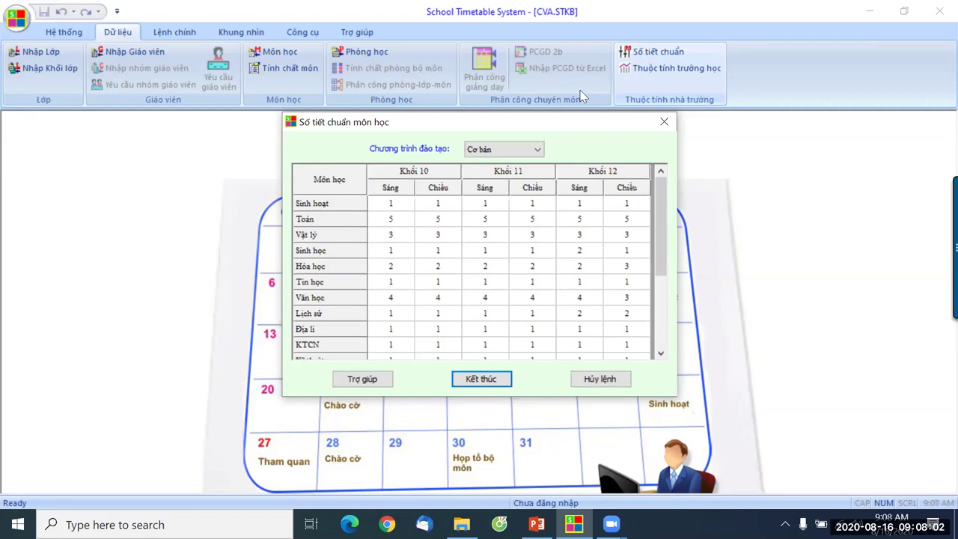
{"action": "left_click", "coordinate": [603, 381]}
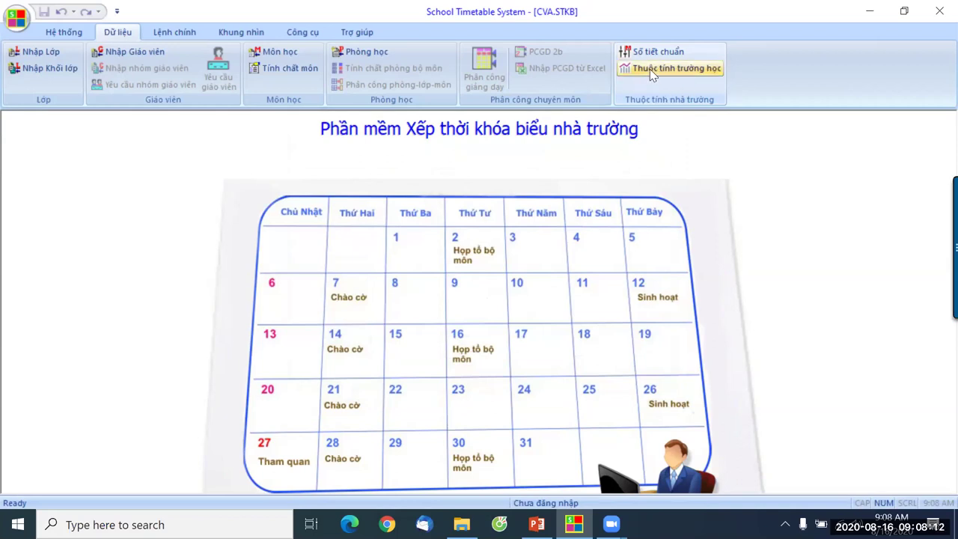
{"action": "left_click", "coordinate": [650, 69]}
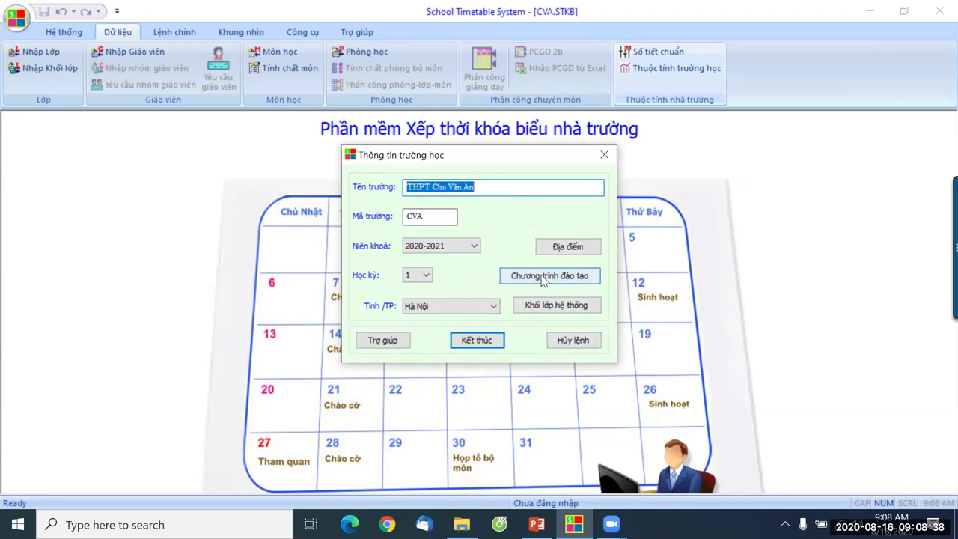
Open the Chương trình đào tạo list and select the Cơ bản program.
{"action": "left_click", "coordinate": [544, 277]}
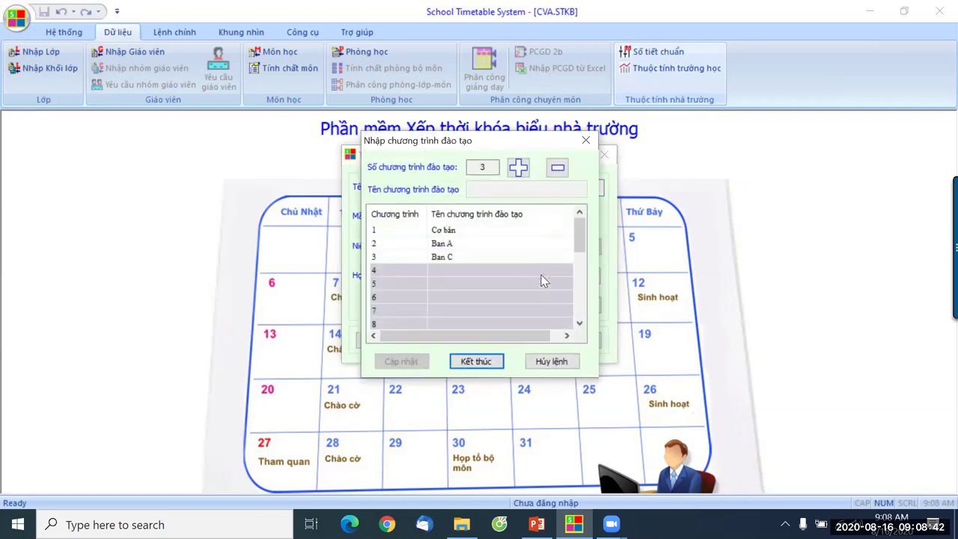
{"action": "left_click", "coordinate": [443, 231]}
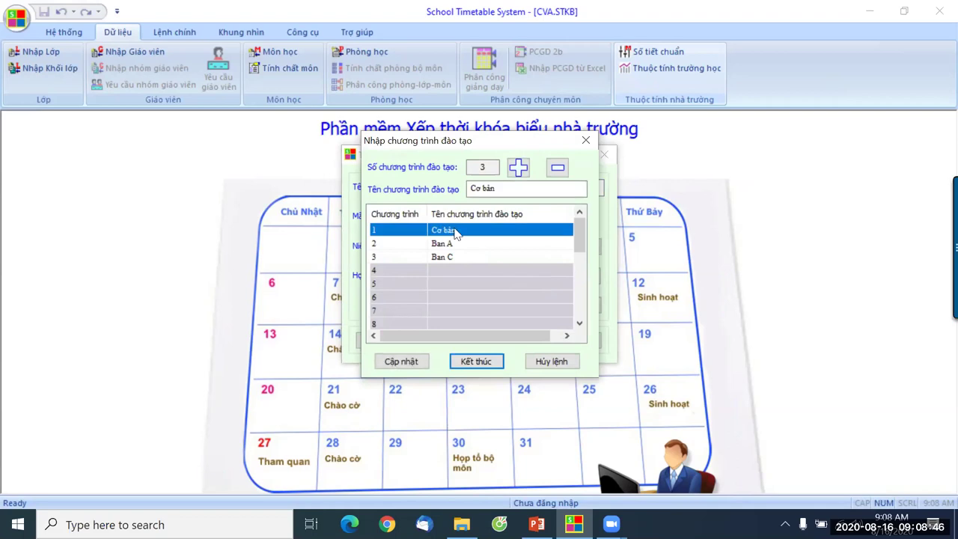
Switch back and forth between the Cơ bản, Ban A and Ban C programs.
{"action": "left_click", "coordinate": [450, 246]}
{"action": "left_click", "coordinate": [450, 257]}
{"action": "left_click", "coordinate": [451, 244]}
{"action": "left_click", "coordinate": [450, 234]}
{"action": "left_click", "coordinate": [443, 245]}
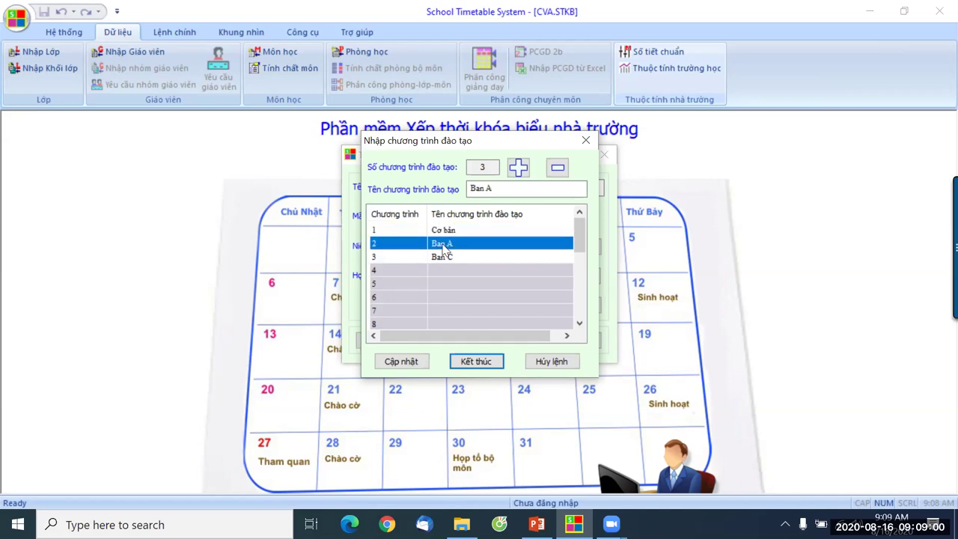
{"action": "key", "text": "Up"}
{"action": "key", "text": "Down"}
{"action": "key", "text": "Down"}
{"action": "key", "text": "Up"}
Review Cơ bản, Ban A and Ban C once more, close the list, and open Nhập địa điểm.
{"action": "left_click", "coordinate": [444, 232]}
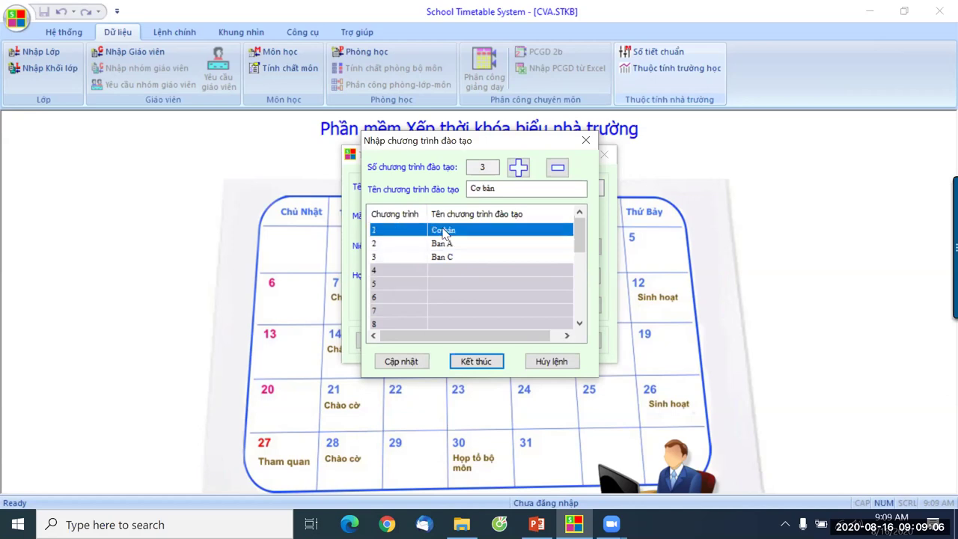
{"action": "left_click", "coordinate": [448, 244]}
{"action": "left_click", "coordinate": [447, 256]}
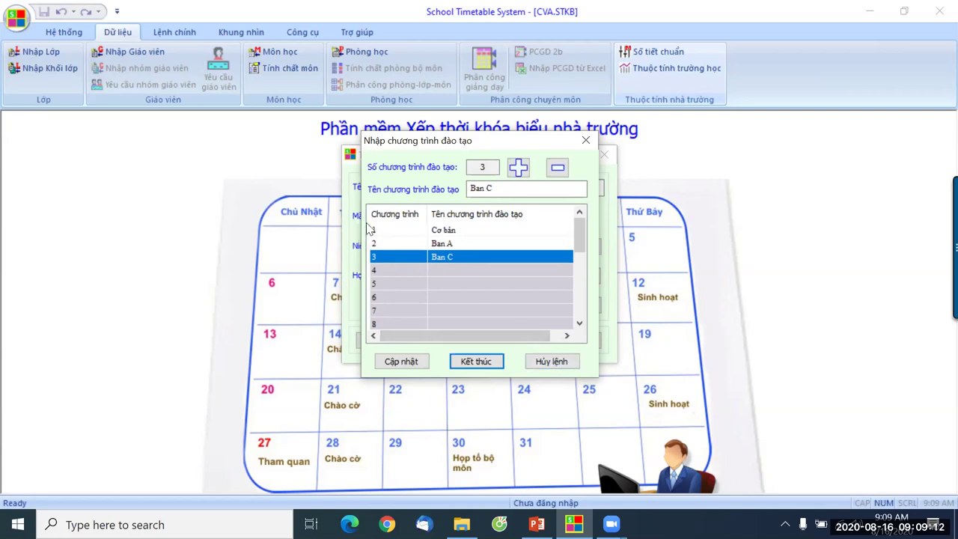
{"action": "scroll", "coordinate": [393, 300], "scroll_direction": "down", "scroll_amount": 2}
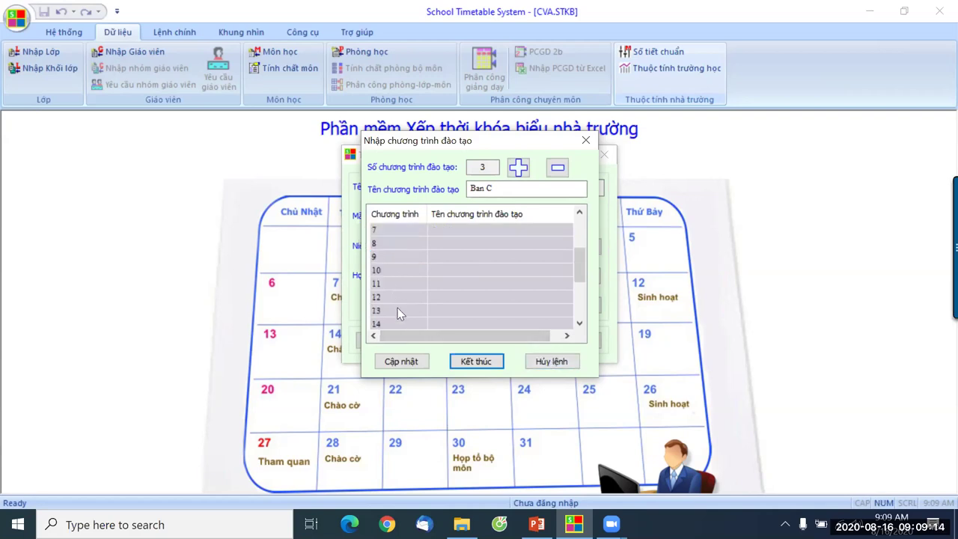
{"action": "scroll", "coordinate": [398, 313], "scroll_direction": "down", "scroll_amount": 3}
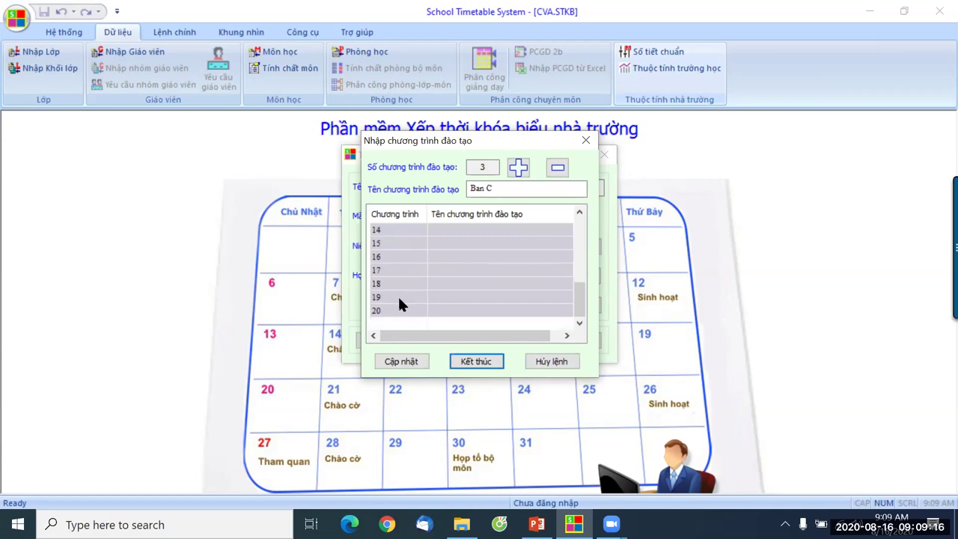
{"action": "scroll", "coordinate": [397, 302], "scroll_direction": "up", "scroll_amount": 5}
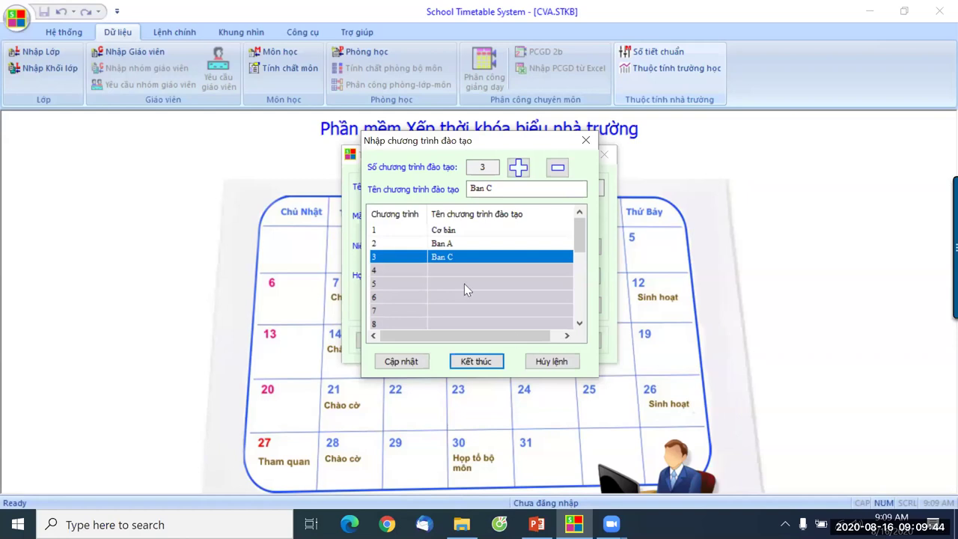
{"action": "left_click", "coordinate": [553, 362]}
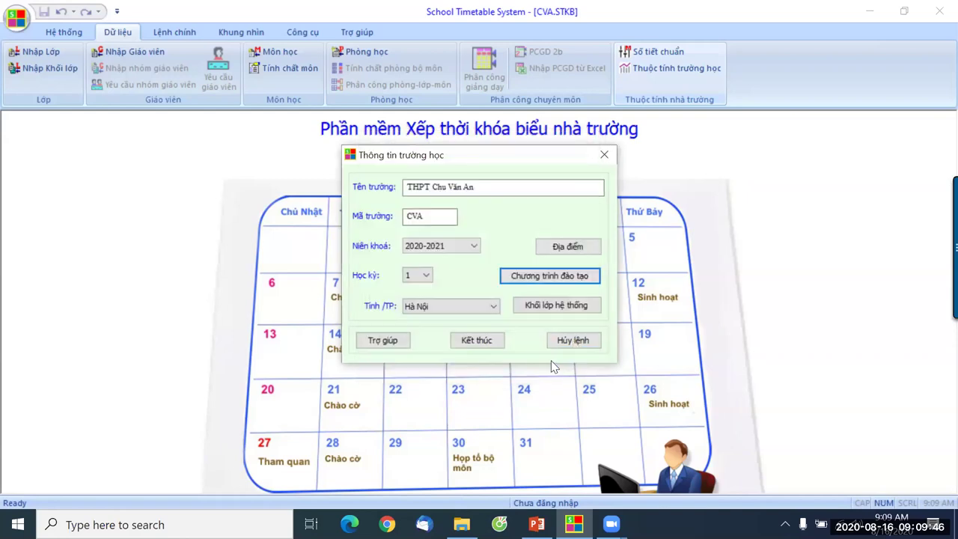
{"action": "left_click", "coordinate": [564, 252]}
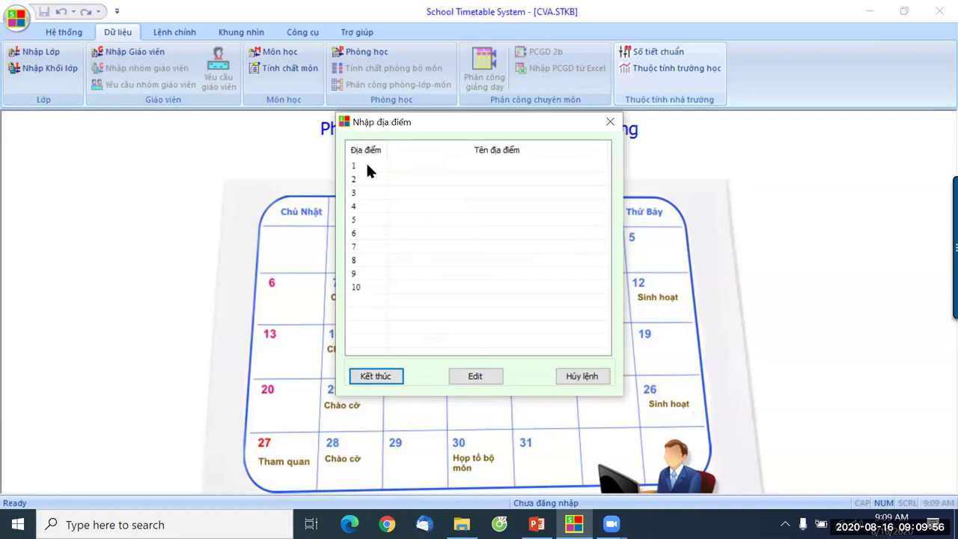
Enter Hoàn Kiếm and Hà Đông as the first two location names.
{"action": "left_click", "coordinate": [369, 171]}
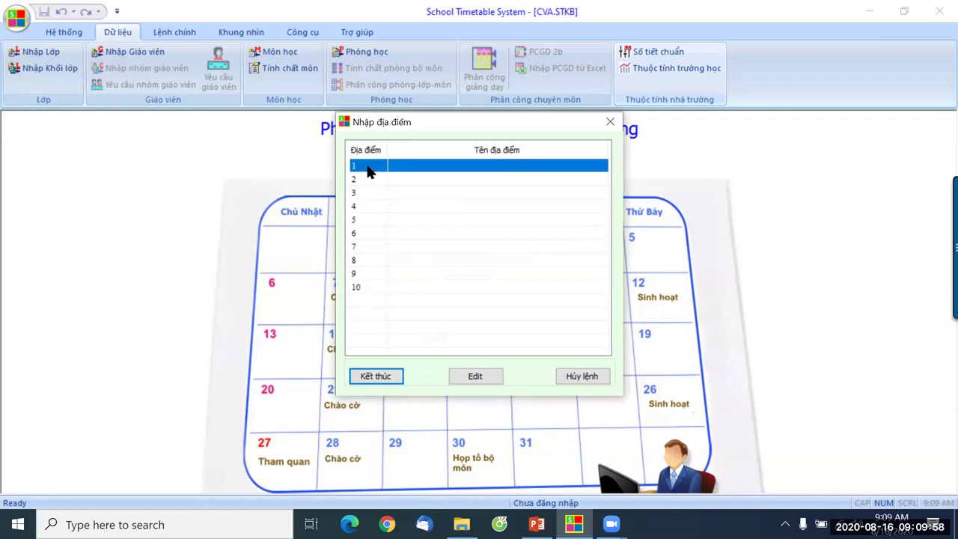
{"action": "left_click", "coordinate": [475, 168]}
{"action": "type", "text": "Ha"}
{"action": "key", "text": "BackSpace"}
{"action": "type", "text": "oanf Kieesm"}
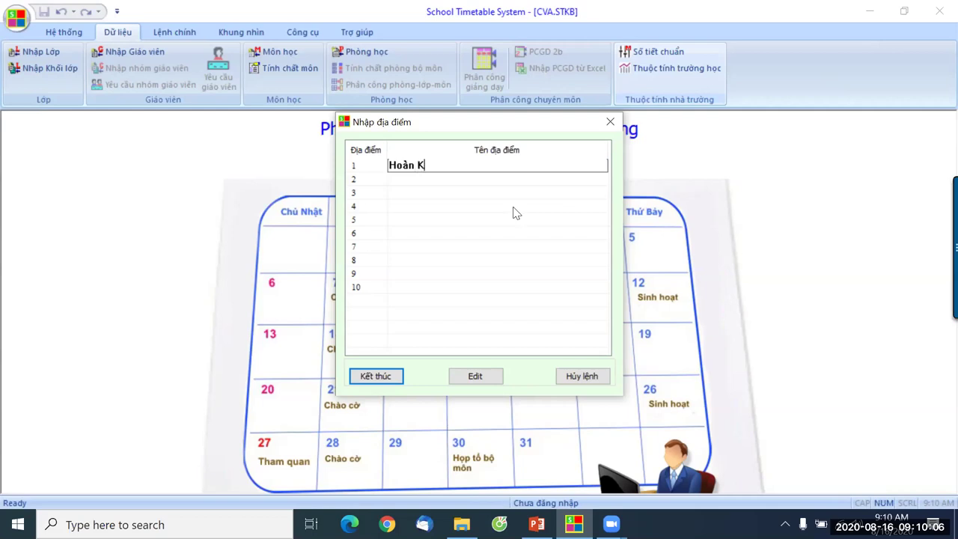
{"action": "left_click", "coordinate": [451, 183]}
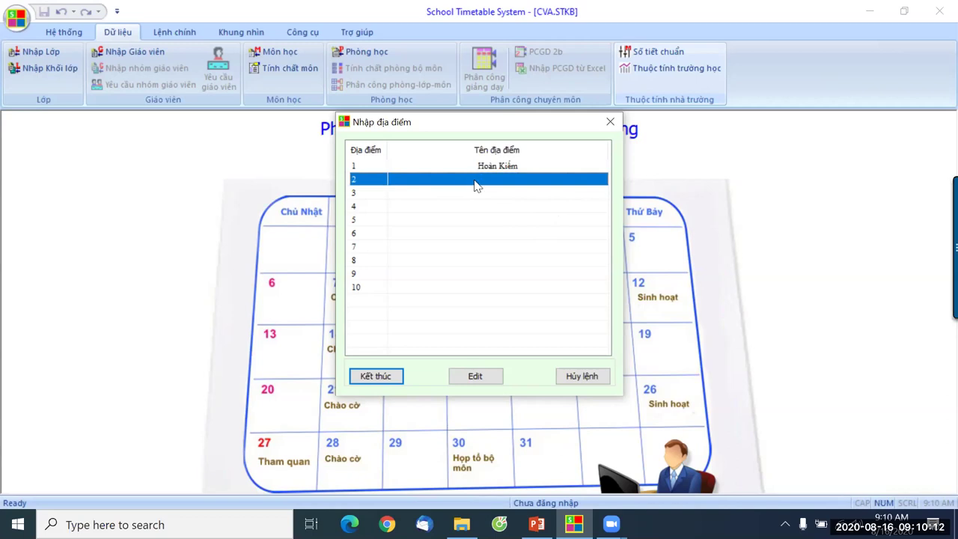
{"action": "left_click", "coordinate": [476, 180]}
{"action": "type", "text": "Ha"}
{"action": "type", "text": " Đông"}
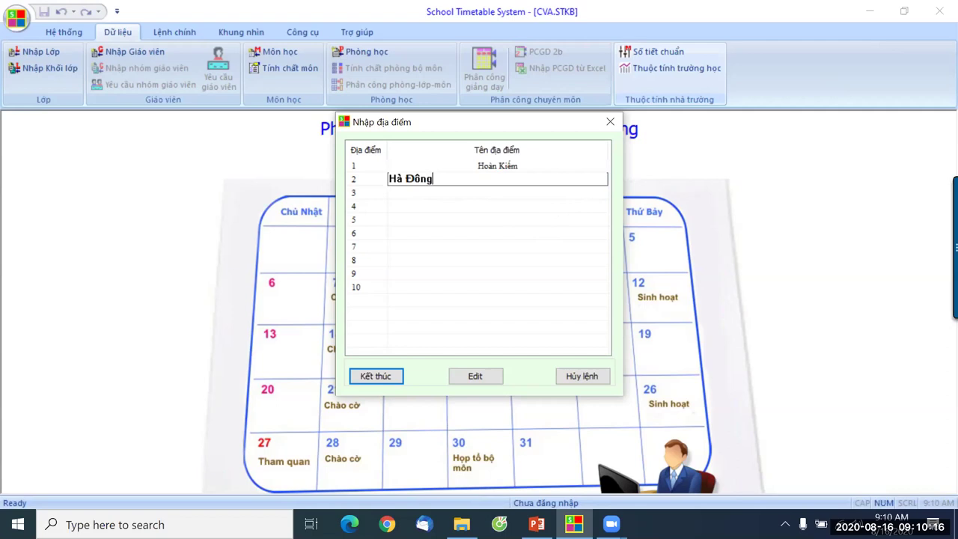
{"action": "left_click", "coordinate": [487, 193]}
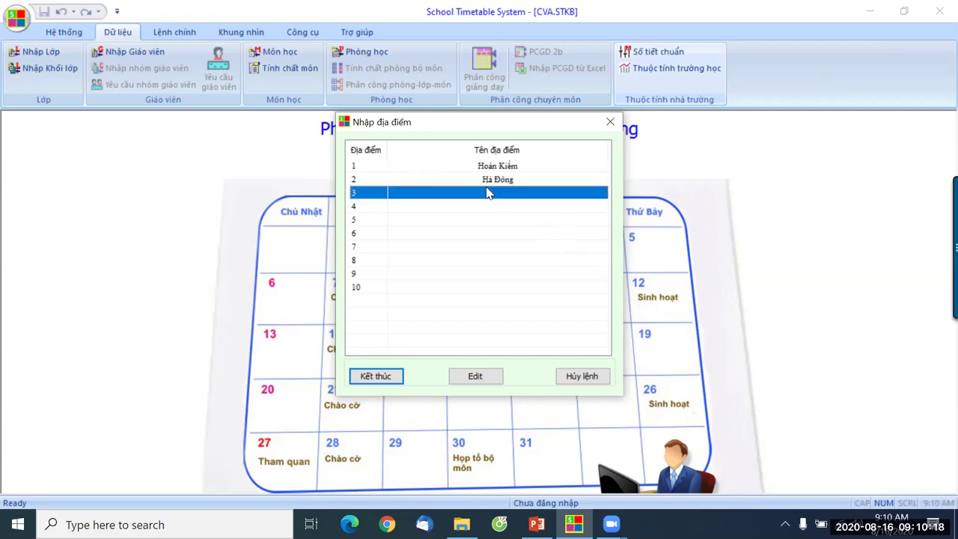
Check the location rows, then finish and return to the school information.
{"action": "left_click", "coordinate": [399, 182]}
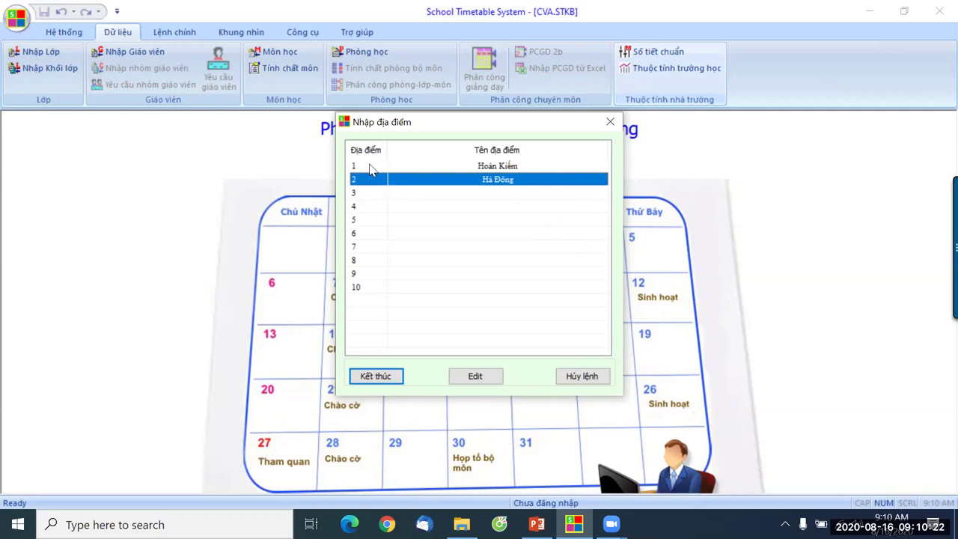
{"action": "left_click", "coordinate": [371, 168]}
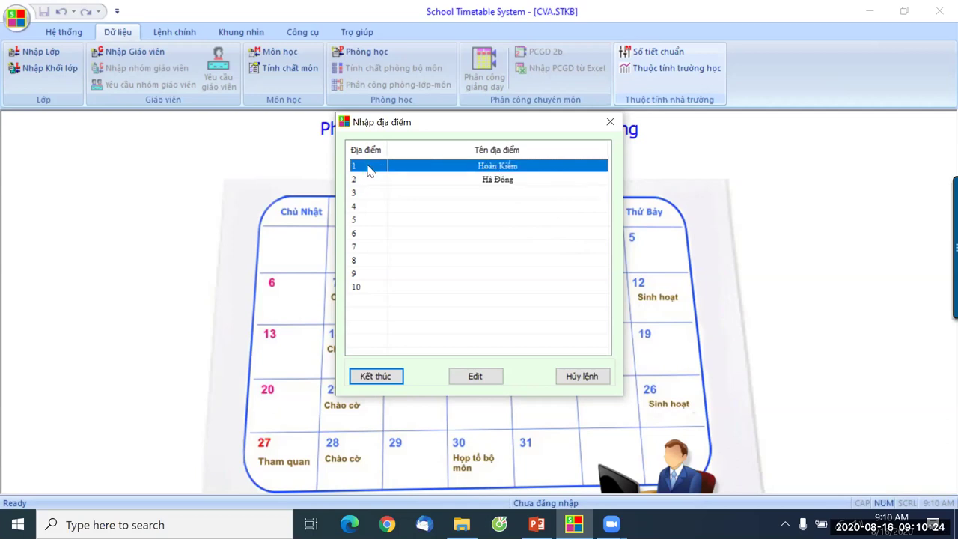
{"action": "left_click", "coordinate": [367, 182]}
{"action": "left_click", "coordinate": [372, 206]}
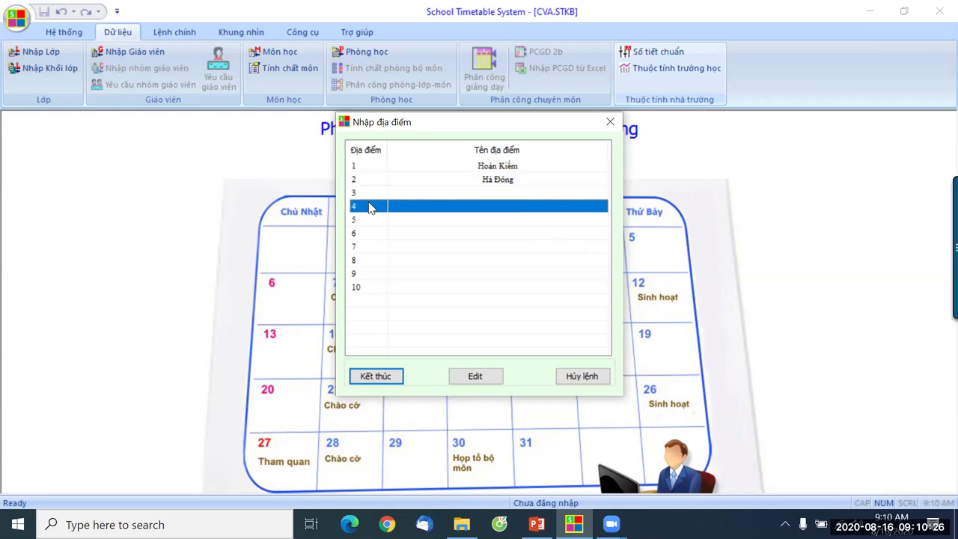
{"action": "left_click", "coordinate": [366, 167]}
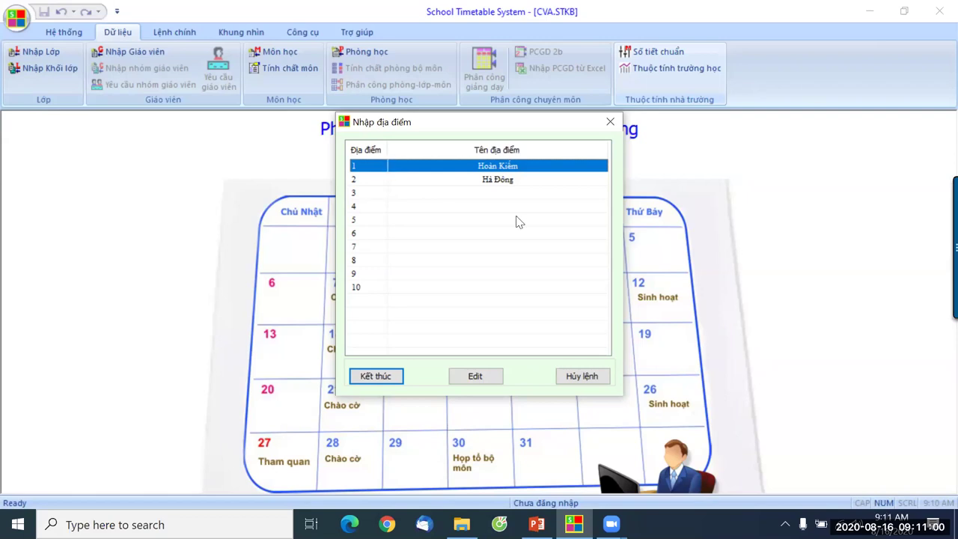
{"action": "left_click", "coordinate": [376, 376]}
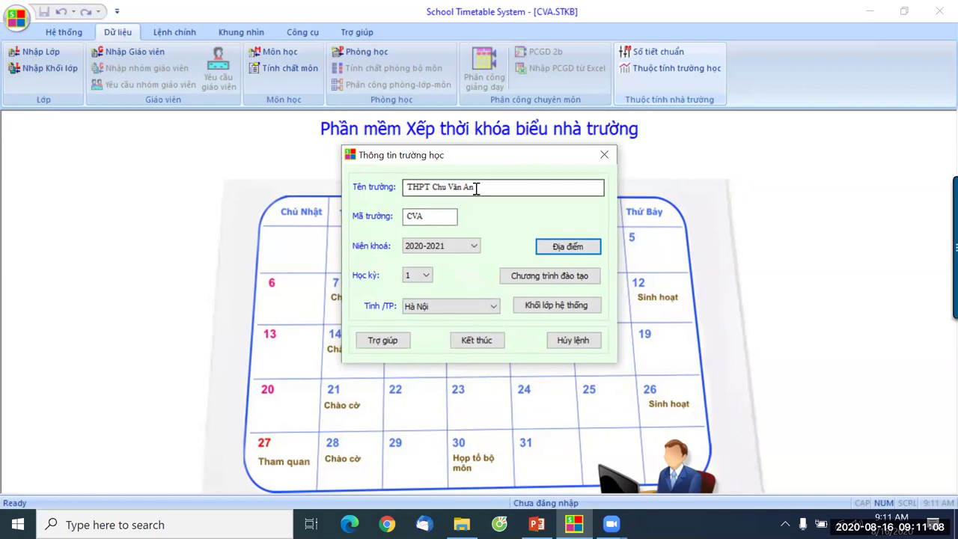
Close the school information and enter class names 10A 10B 10C 10D in a new class list.
{"action": "left_click", "coordinate": [470, 342]}
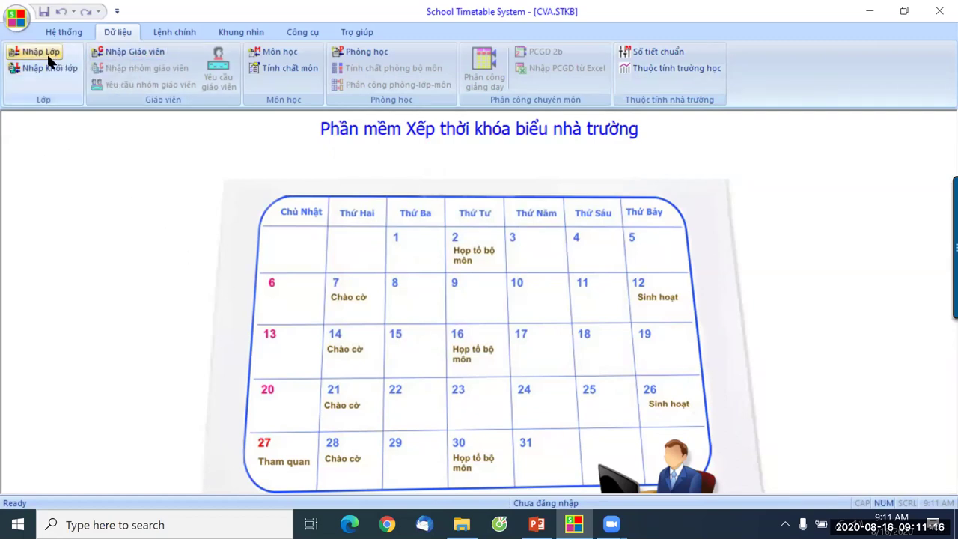
{"action": "left_click", "coordinate": [48, 56]}
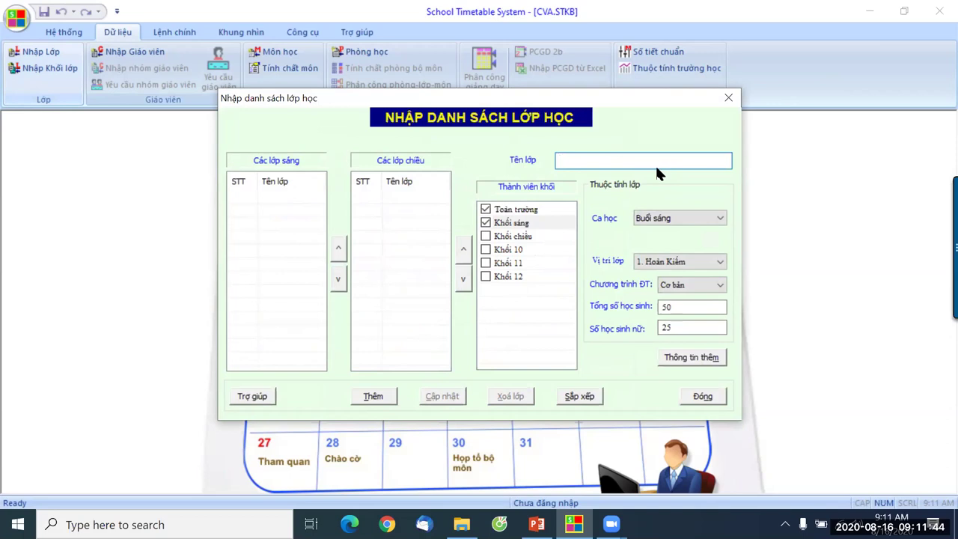
{"action": "type", "text": "10A"}
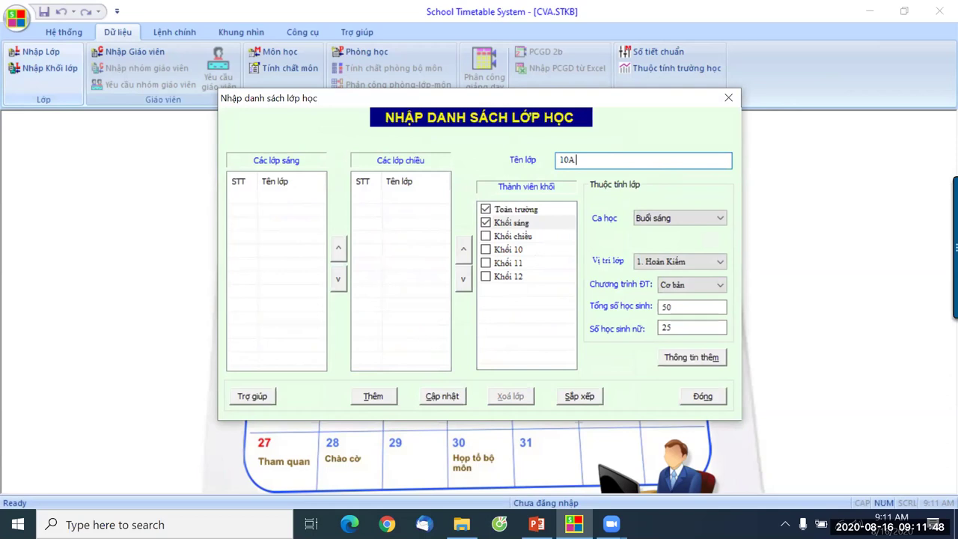
{"action": "type", "text": " 10B 10C 10D"}
Keep Buổi sáng as the session for the new classes.
{"action": "left_click", "coordinate": [656, 218]}
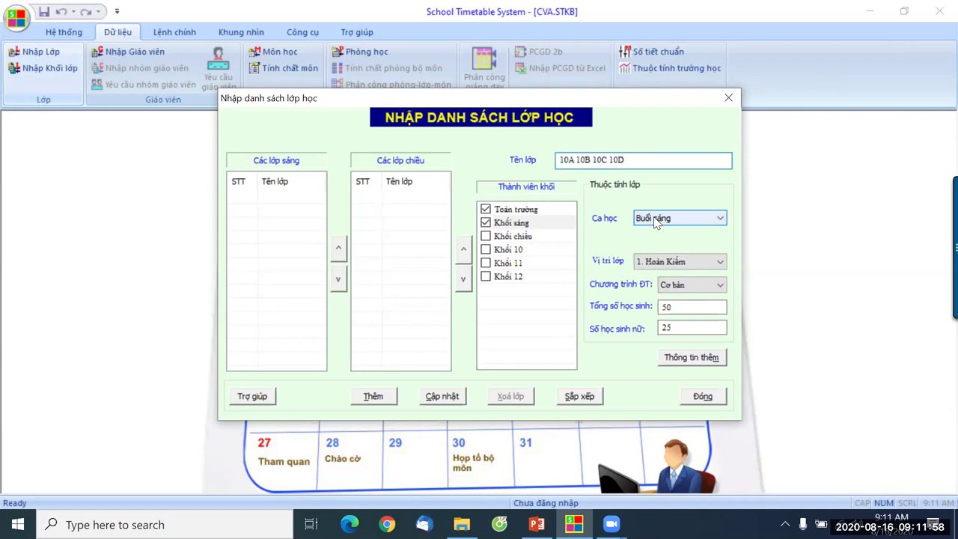
{"action": "left_click", "coordinate": [657, 218]}
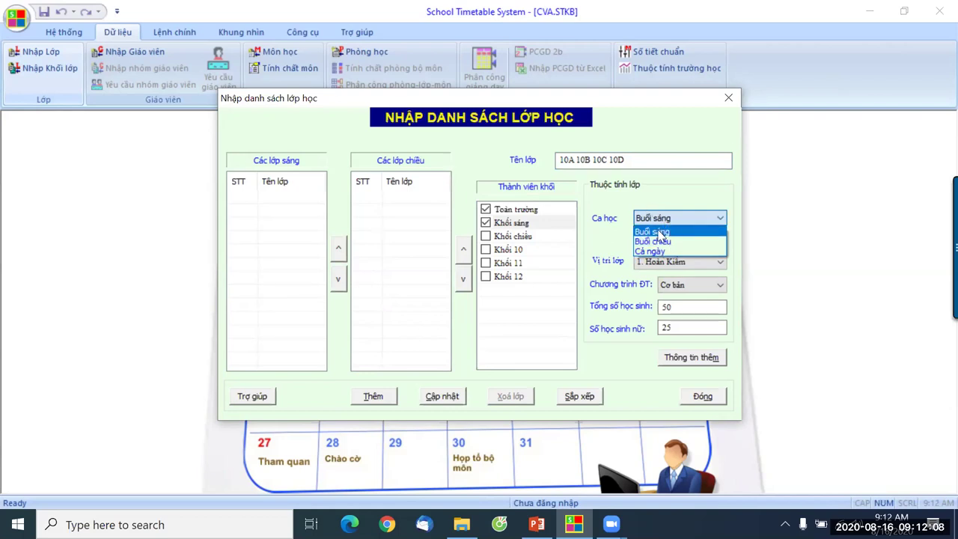
{"action": "left_click", "coordinate": [659, 233]}
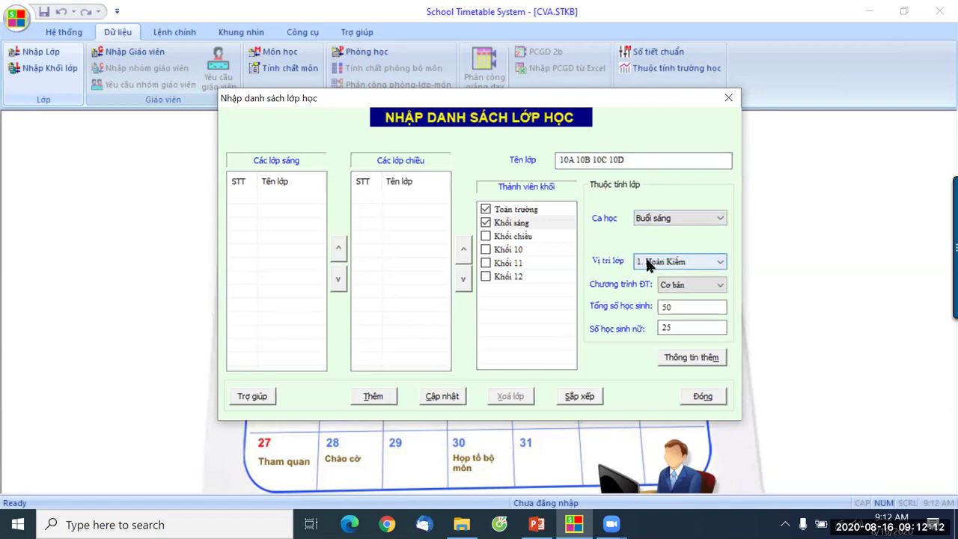
Add 10A–10D as morning classes at Hoàn Kiếm with the Cơ bản programme.
{"action": "left_click", "coordinate": [663, 262]}
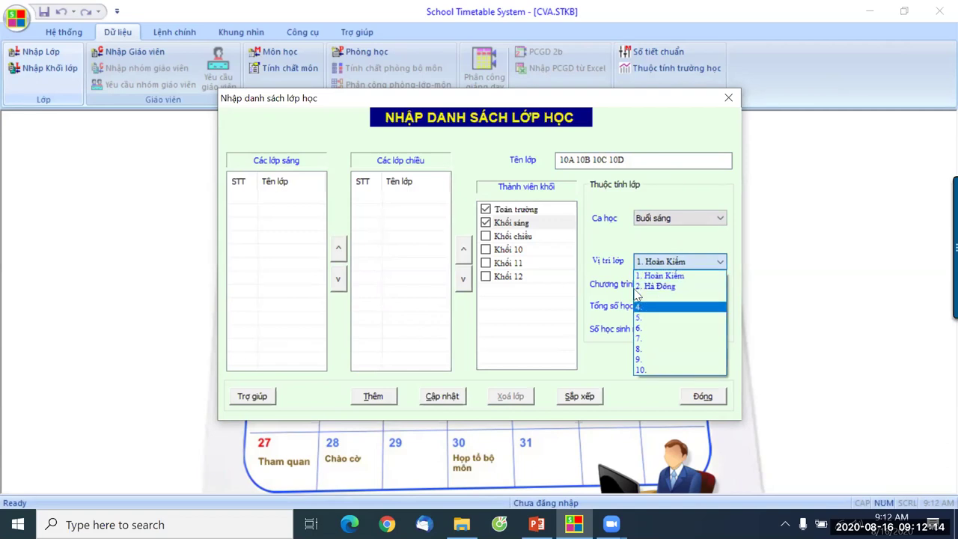
{"action": "left_click", "coordinate": [612, 279]}
{"action": "left_click", "coordinate": [668, 292]}
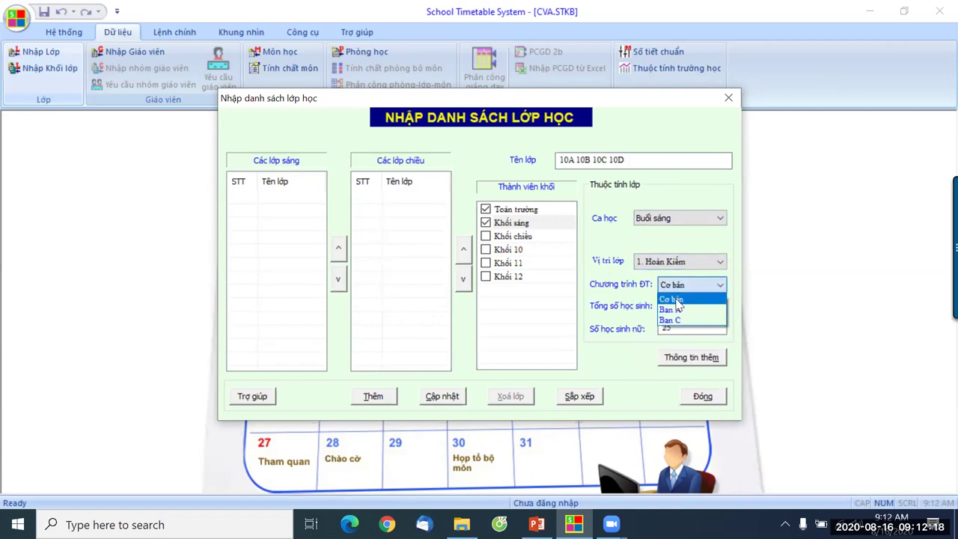
{"action": "left_click", "coordinate": [637, 299]}
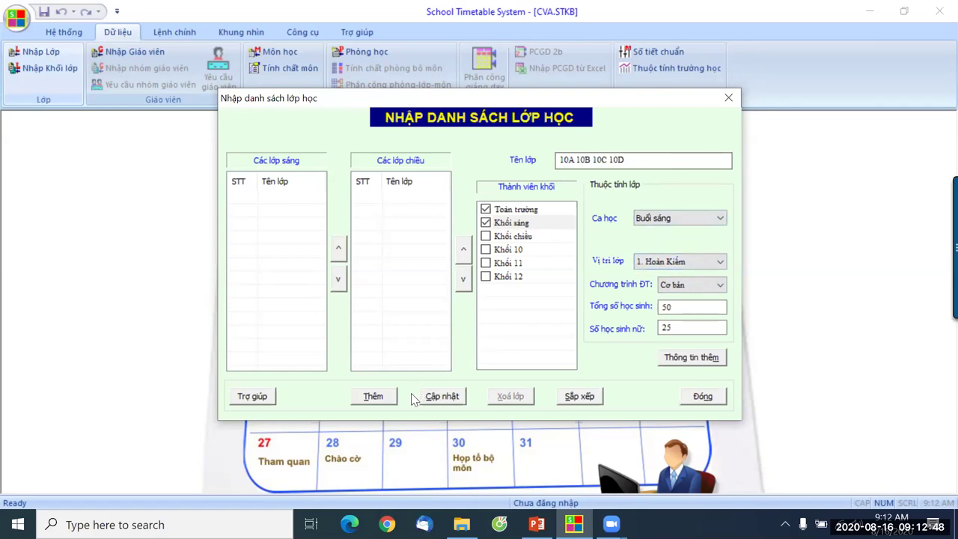
{"action": "left_click", "coordinate": [373, 396]}
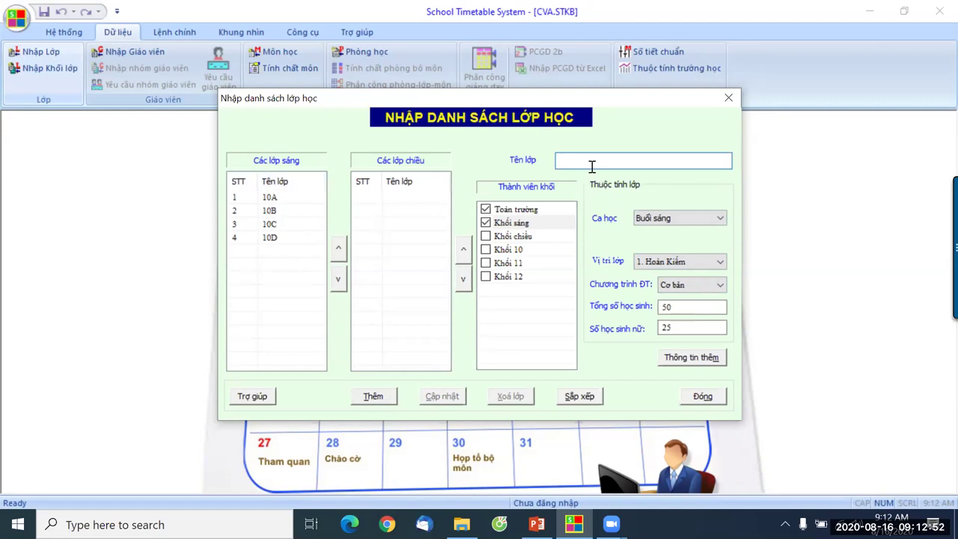
Add classes 11A 11B 11C 11D with session Buổi chiều.
{"action": "type", "text": "11A 11B 11C "}
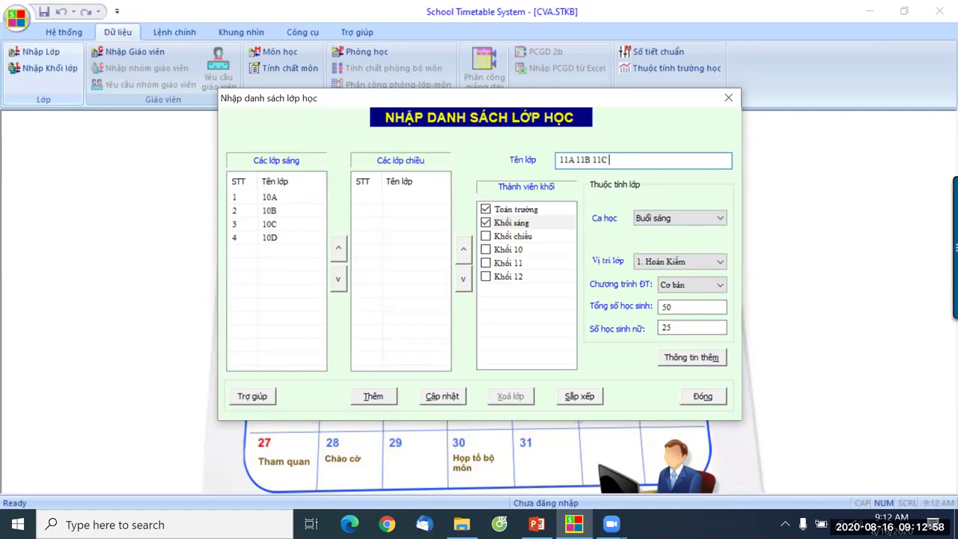
{"action": "type", "text": "11D"}
{"action": "left_click", "coordinate": [660, 223]}
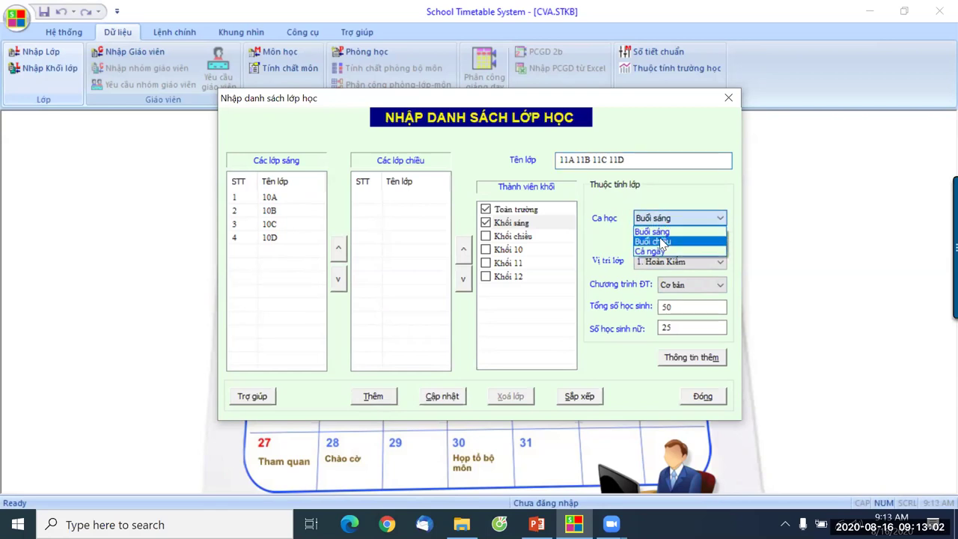
{"action": "left_click", "coordinate": [663, 242]}
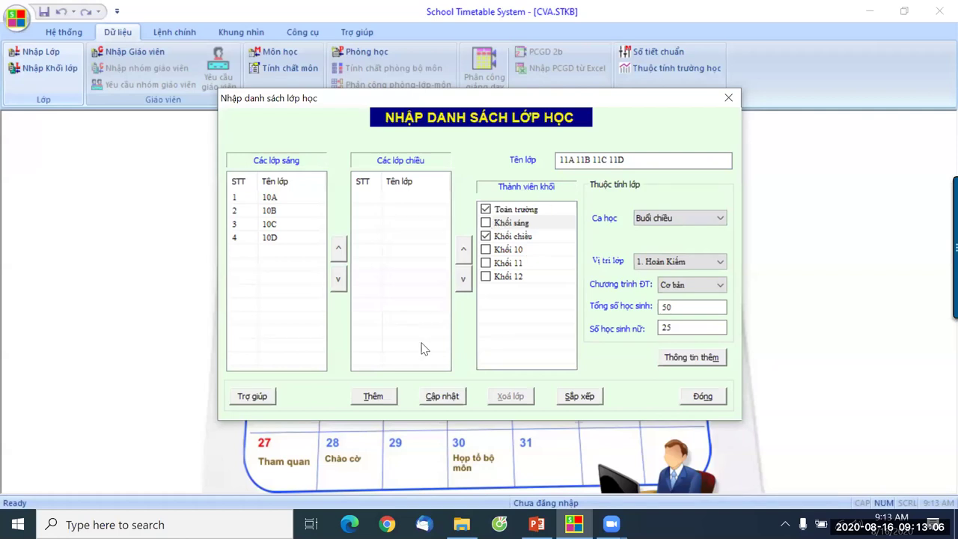
{"action": "left_click", "coordinate": [372, 398]}
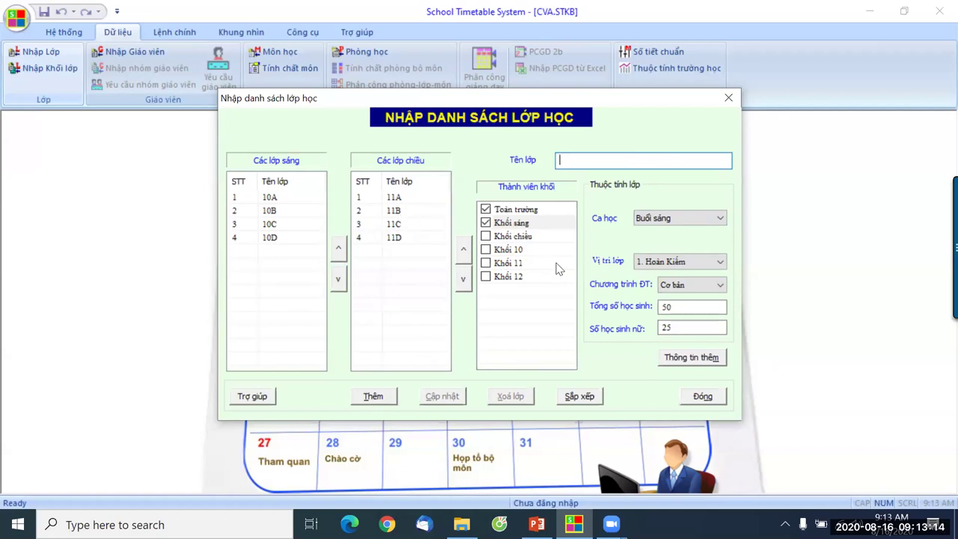
Add classes 12A 12B 12C 12D with session set to Cả ngày.
{"action": "type", "text": "12A 12B 1"}
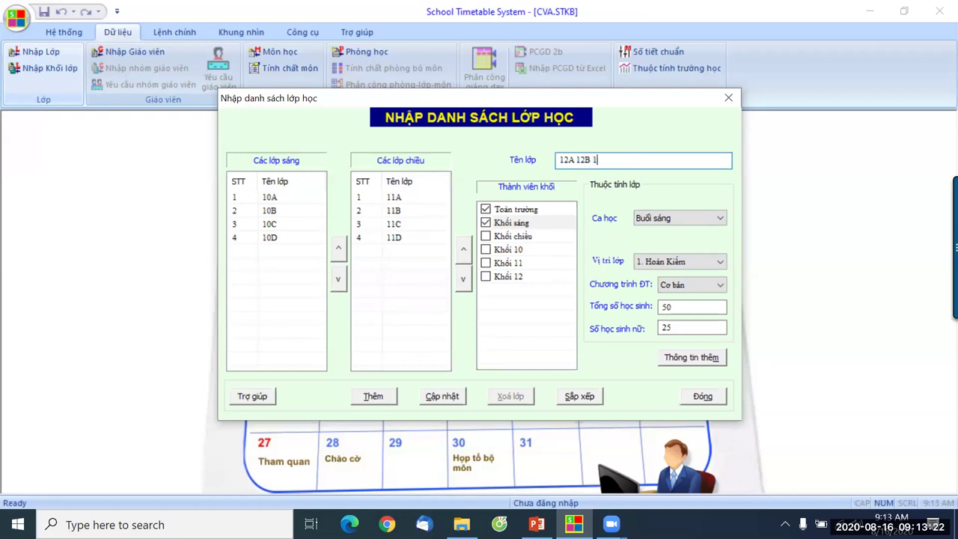
{"action": "type", "text": "2C 12D"}
{"action": "left_click", "coordinate": [653, 220]}
{"action": "left_click", "coordinate": [651, 251]}
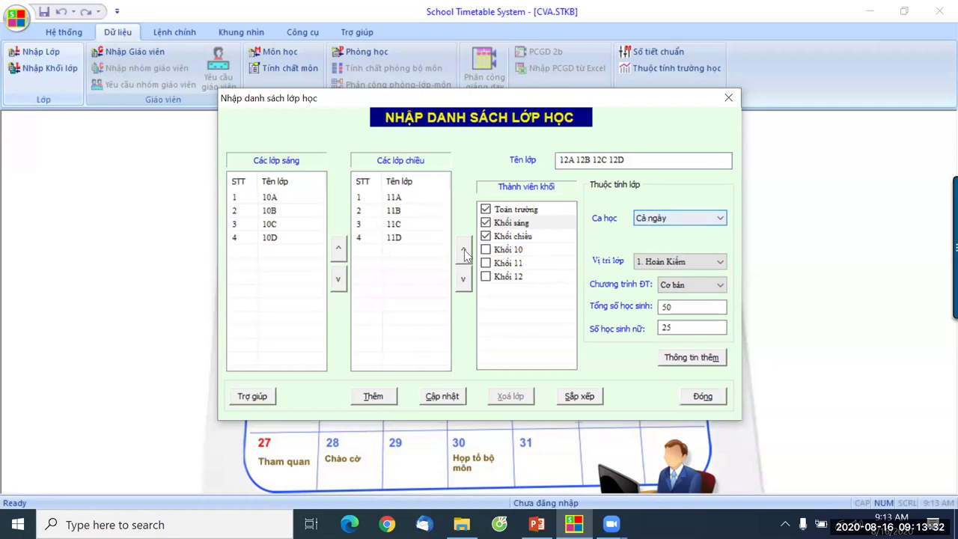
{"action": "left_click", "coordinate": [375, 399]}
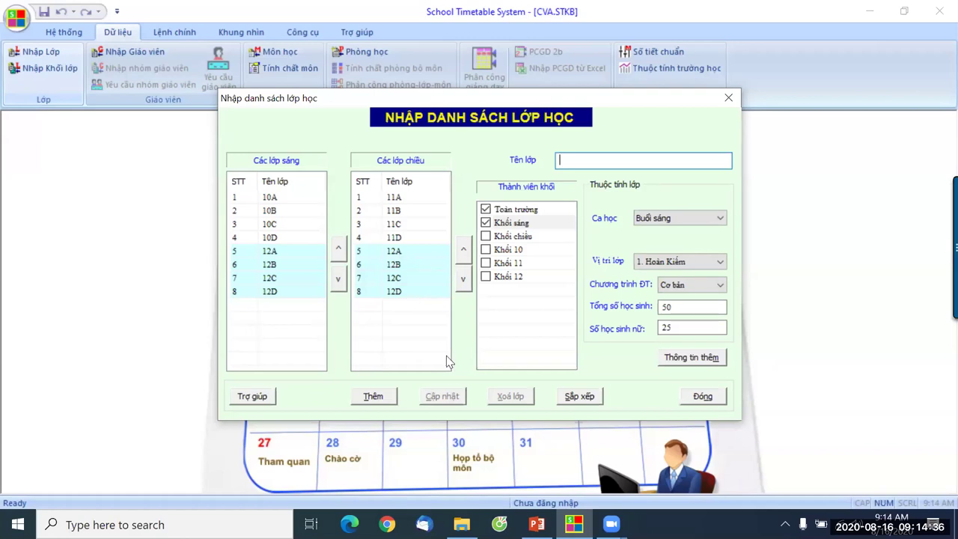
Inspect classes 12D, 10B and 10A in the morning list, then close the class list.
{"action": "left_click", "coordinate": [262, 292]}
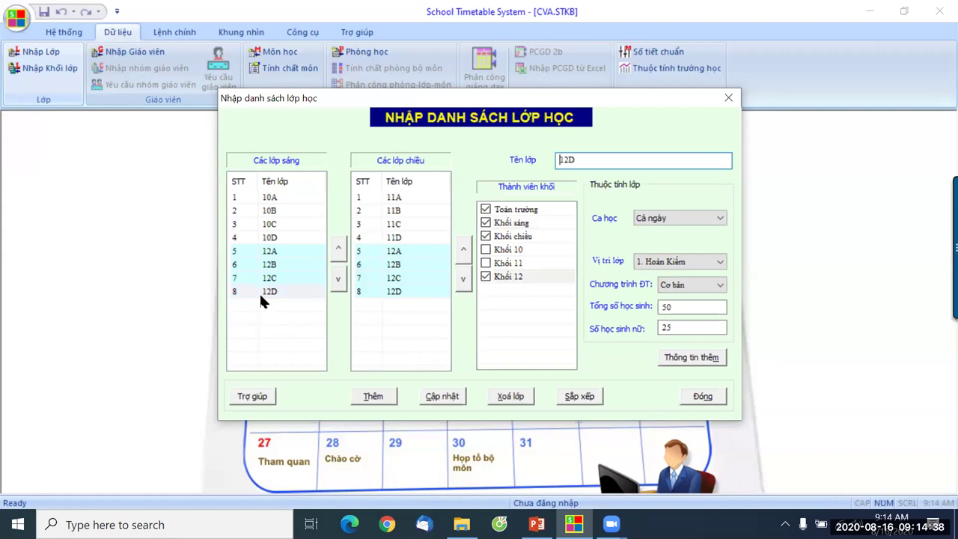
{"action": "left_click", "coordinate": [262, 295]}
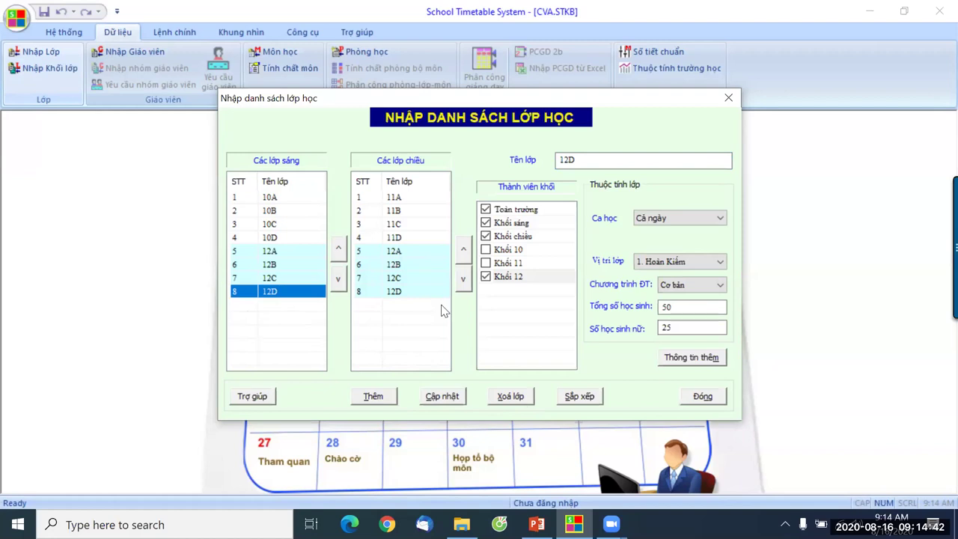
{"action": "left_click", "coordinate": [278, 218]}
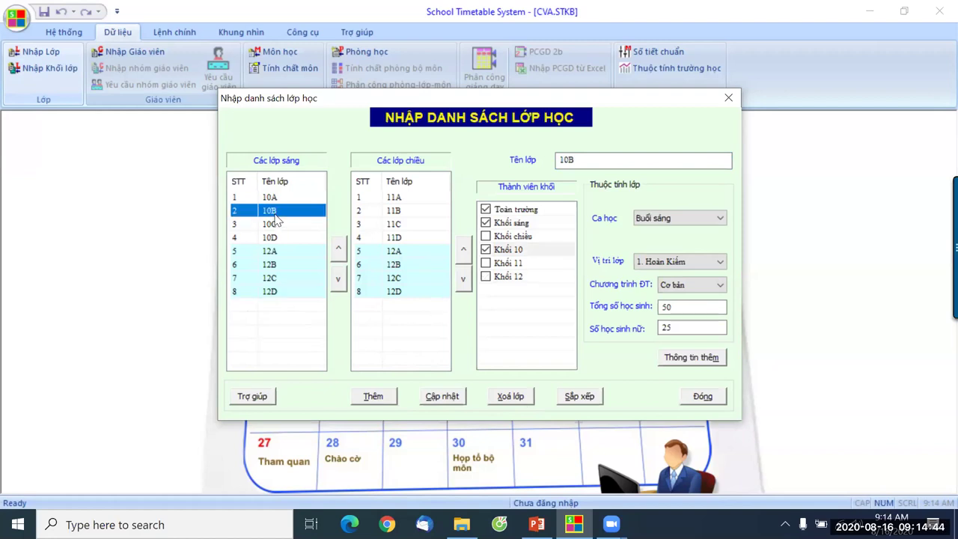
{"action": "left_click", "coordinate": [277, 199]}
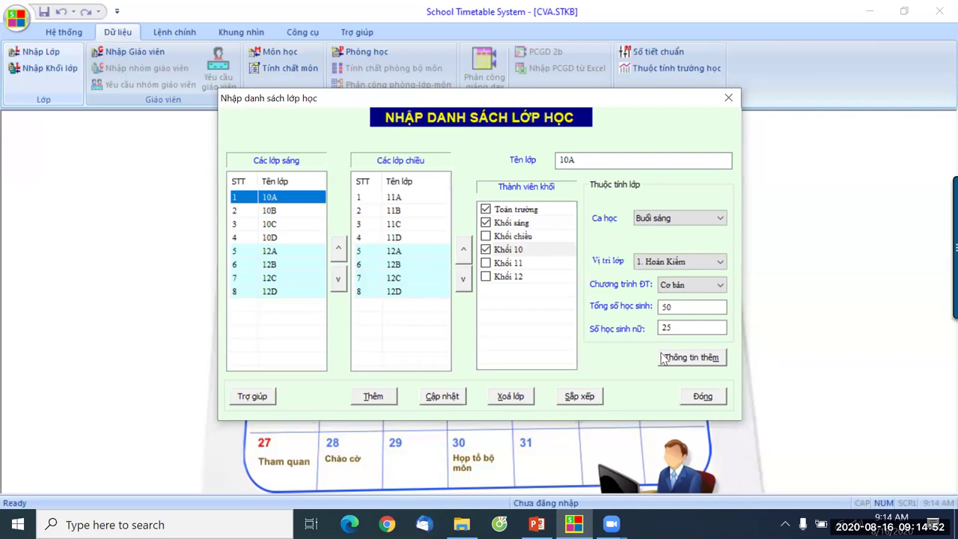
{"action": "left_click", "coordinate": [698, 396]}
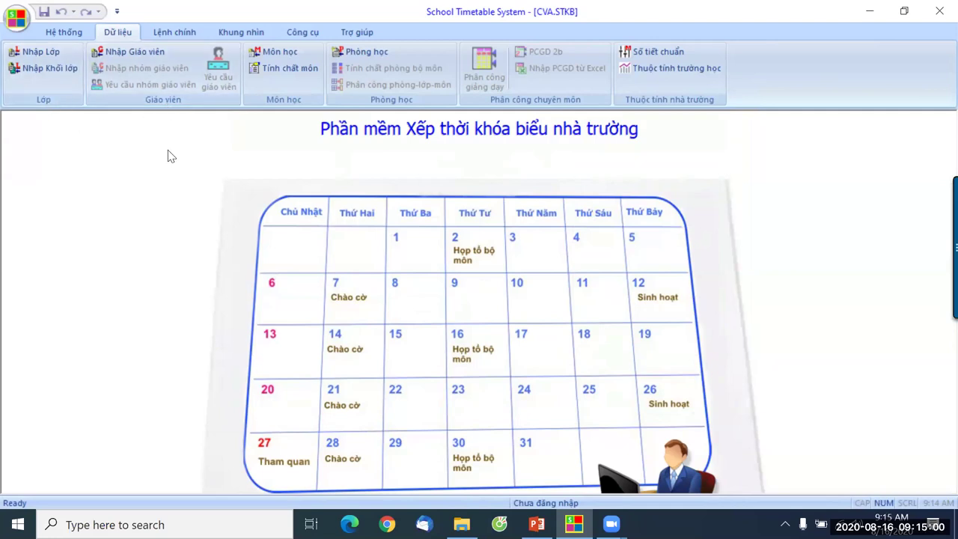
Open Nhập Giáo viên from the Dữ liệu tab.
{"action": "left_click", "coordinate": [145, 59]}
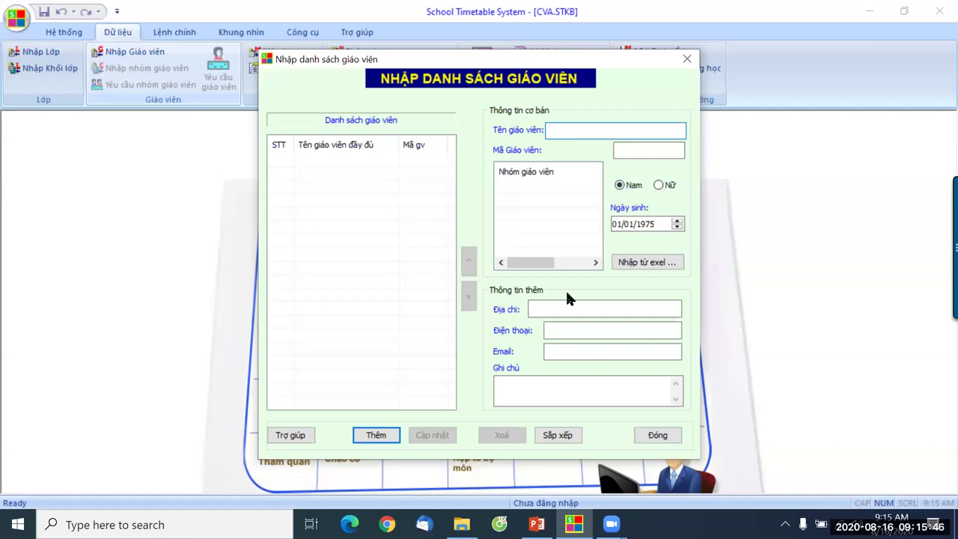
Look over the teacher form's address, phone, e-mail, code and name fields.
{"action": "left_click", "coordinate": [539, 305]}
{"action": "left_click", "coordinate": [555, 330]}
{"action": "left_click", "coordinate": [554, 353]}
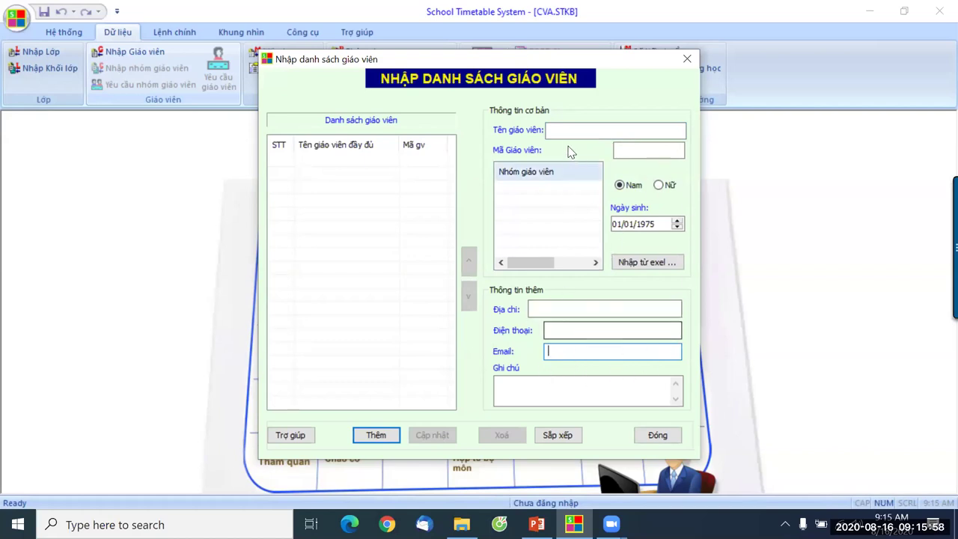
{"action": "left_click", "coordinate": [622, 152]}
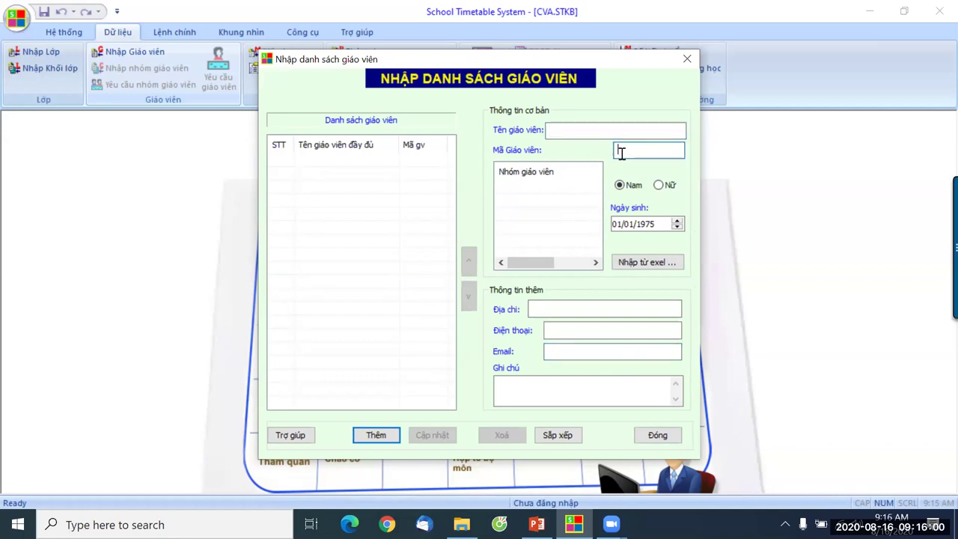
{"action": "left_click", "coordinate": [555, 130]}
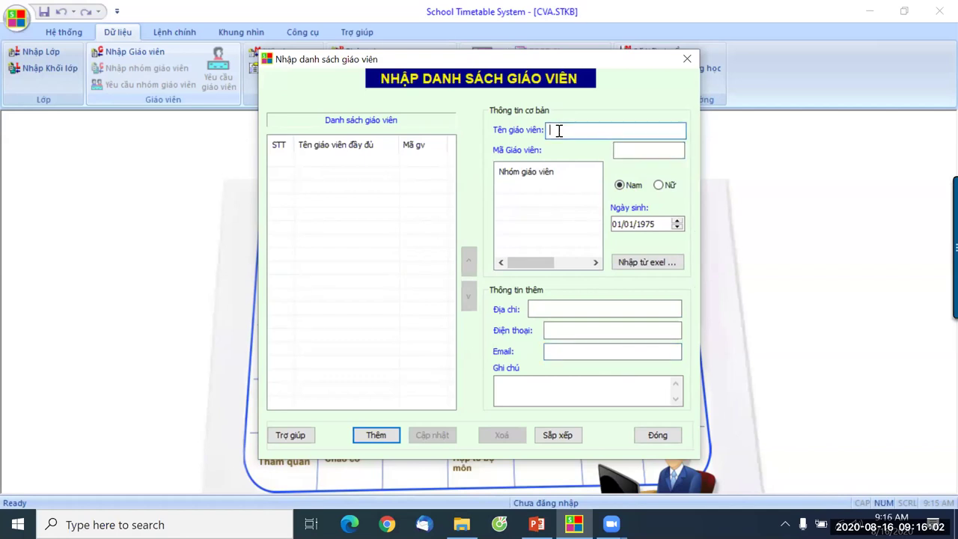
{"action": "left_click", "coordinate": [620, 150]}
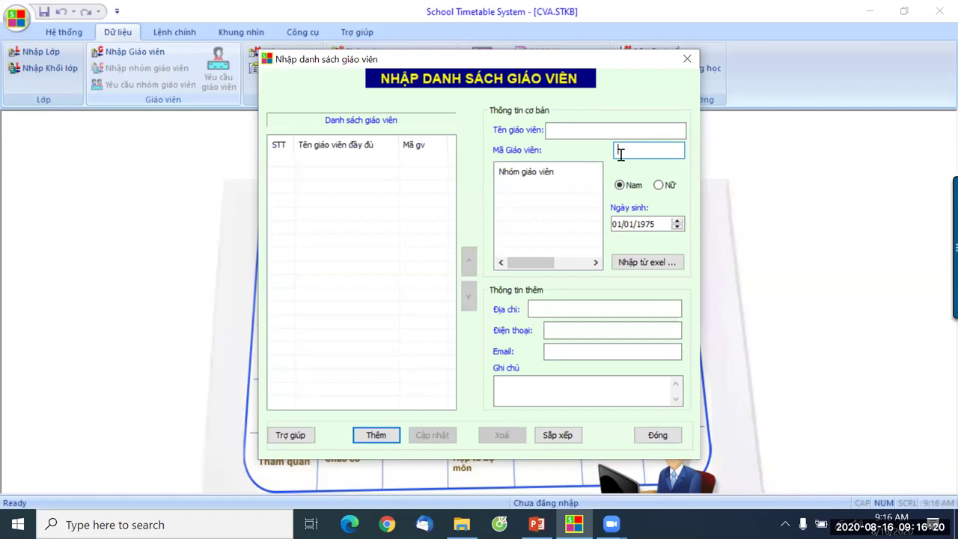
Enter the first teacher's full name, adjust the auto-filled code, and add the teacher.
{"action": "left_click", "coordinate": [599, 131]}
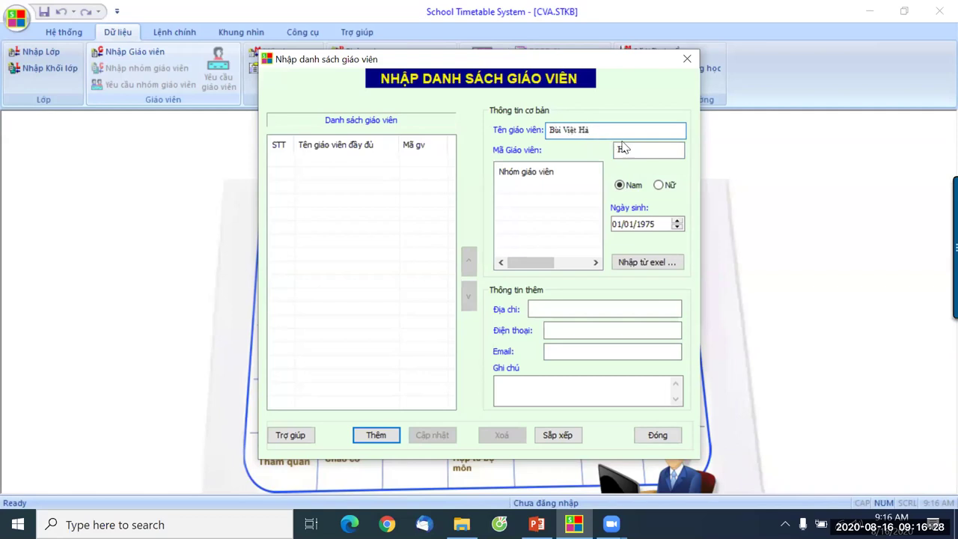
{"action": "left_click", "coordinate": [621, 151]}
{"action": "left_click", "coordinate": [581, 133]}
{"action": "left_click", "coordinate": [624, 150]}
{"action": "type", "text": "H"}
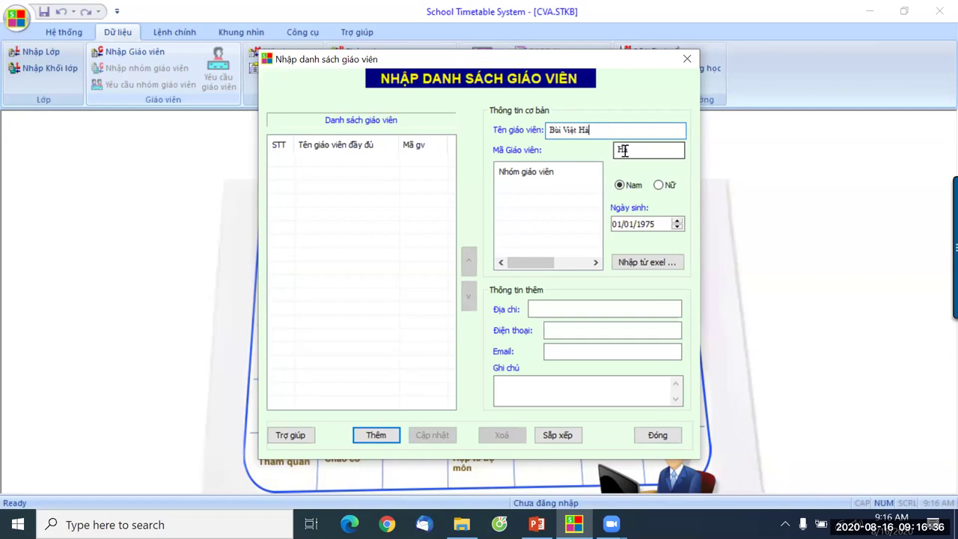
{"action": "type", "text": "à"}
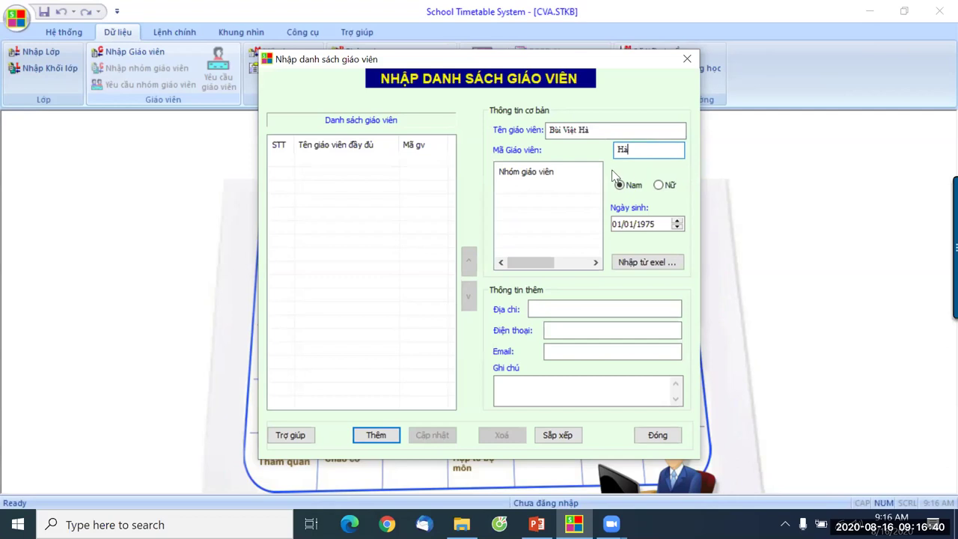
{"action": "type", "text": "1"}
{"action": "key", "text": "BackSpace"}
{"action": "type", "text": "T"}
{"action": "left_click", "coordinate": [374, 438]}
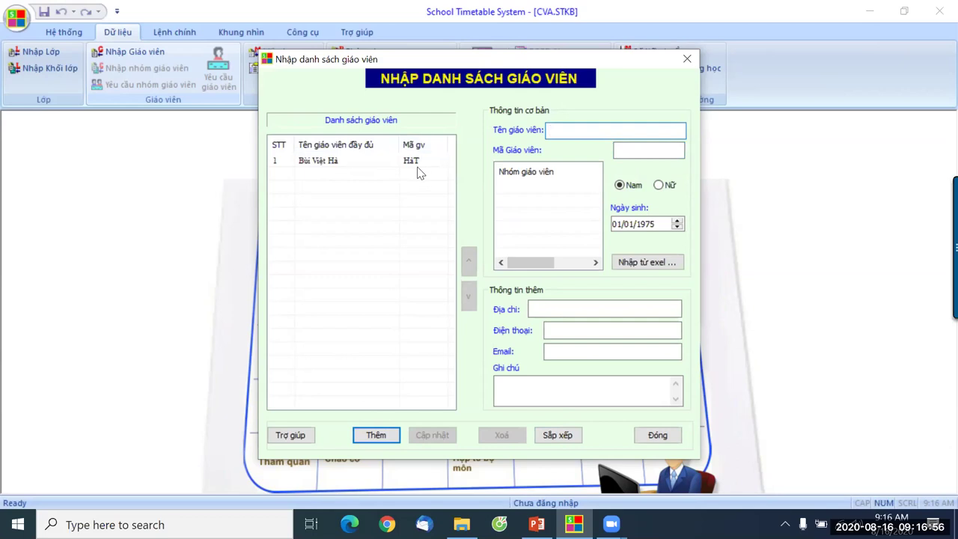
Add a second teacher by full name, appending 1 to the auto-filled teacher code.
{"action": "left_click", "coordinate": [315, 166]}
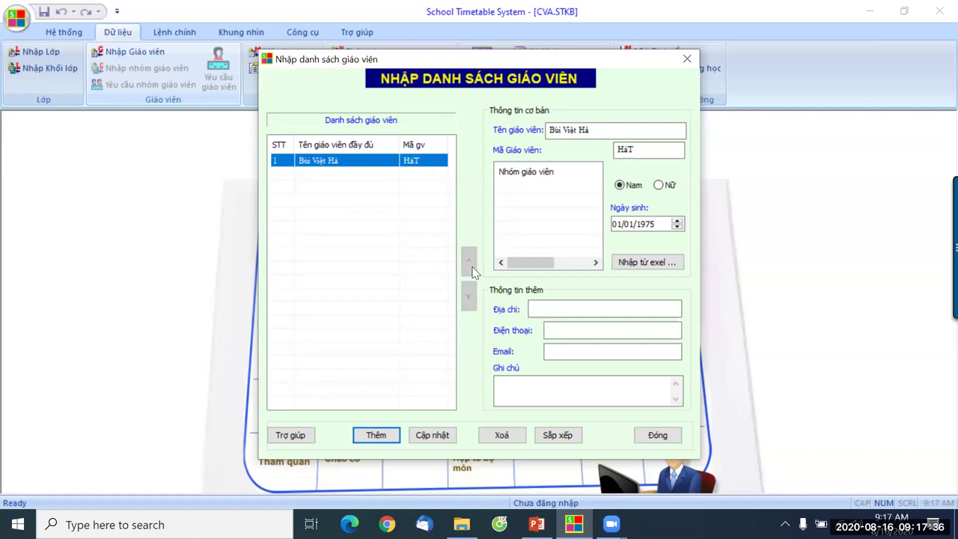
{"action": "left_click", "coordinate": [390, 436]}
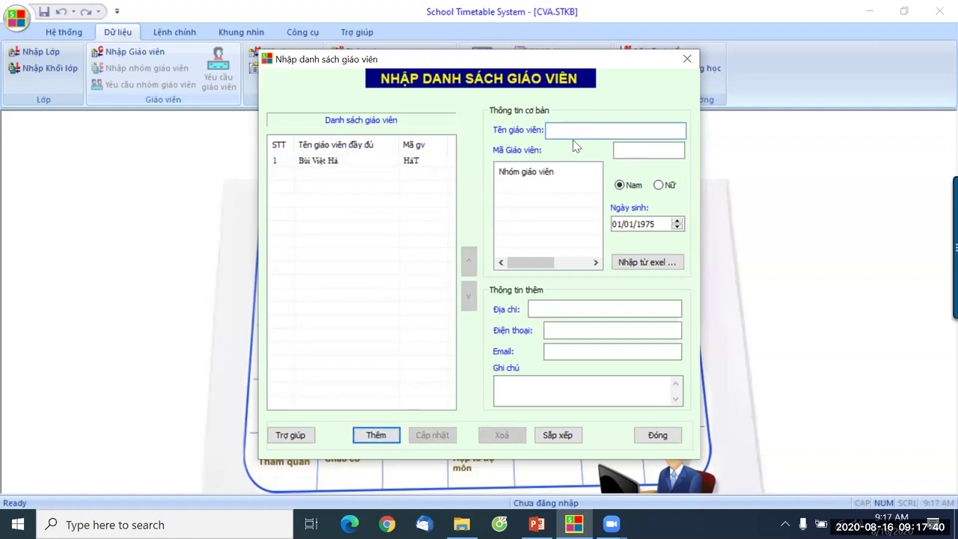
{"action": "left_click", "coordinate": [642, 147]}
{"action": "type", "text": "1"}
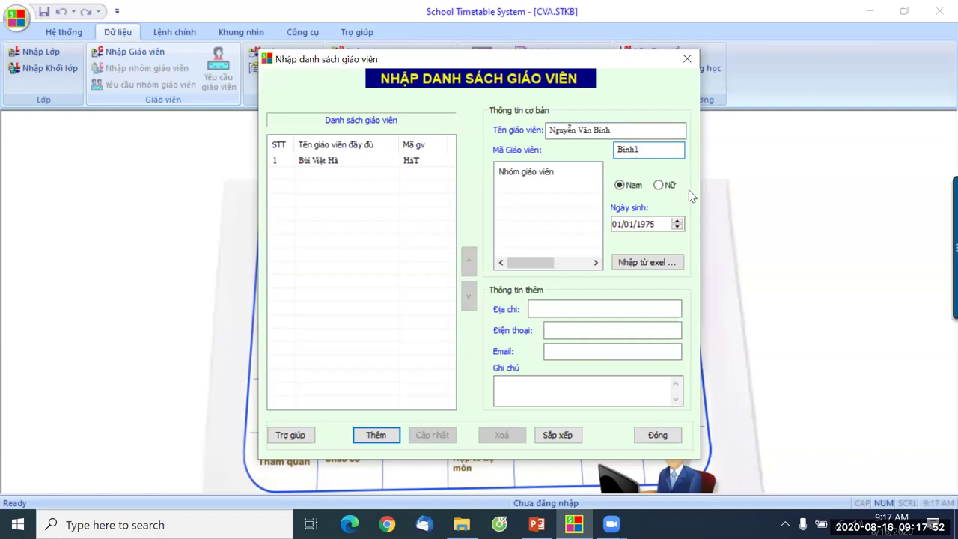
{"action": "left_click", "coordinate": [376, 435]}
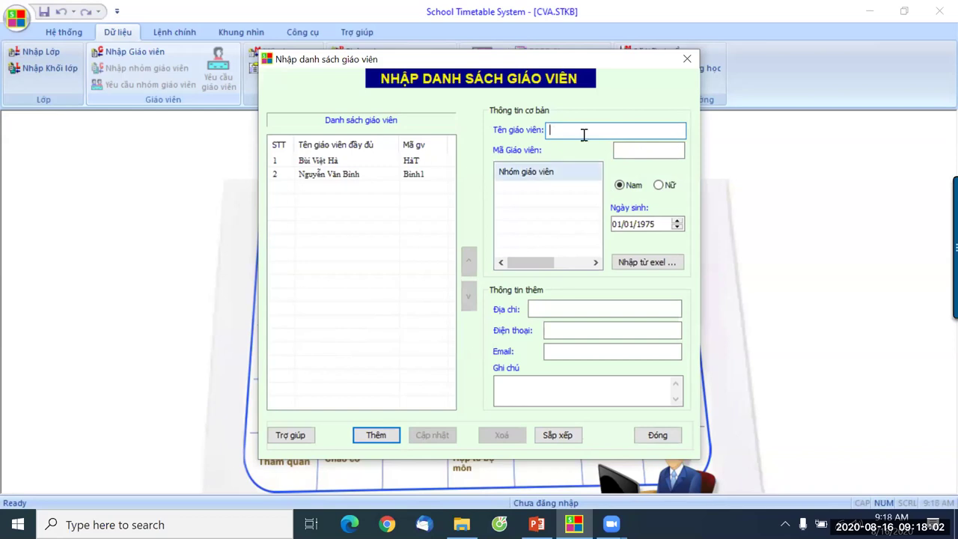
Add the third and fourth teachers, with code suffixes 1 and 2.
{"action": "type", "text": "An"}
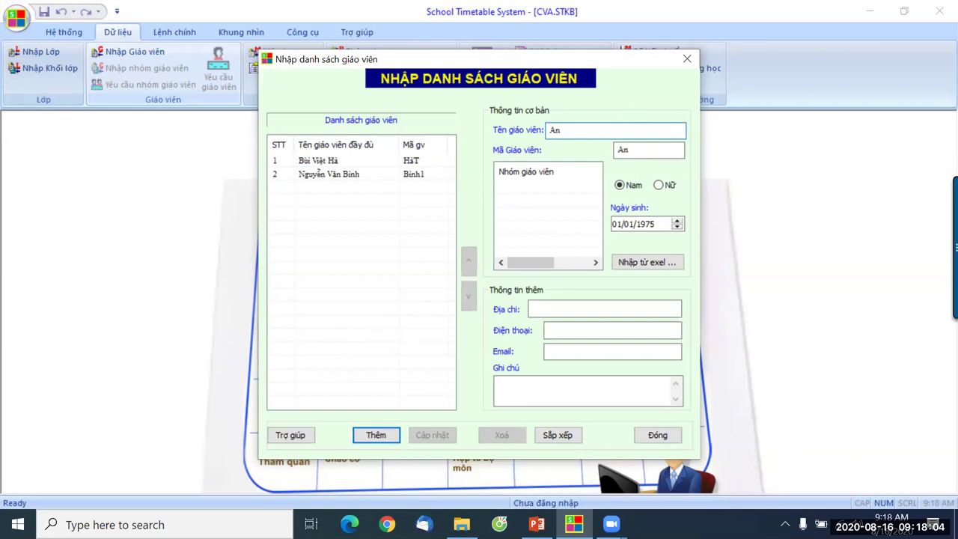
{"action": "left_click", "coordinate": [637, 150]}
{"action": "type", "text": "1"}
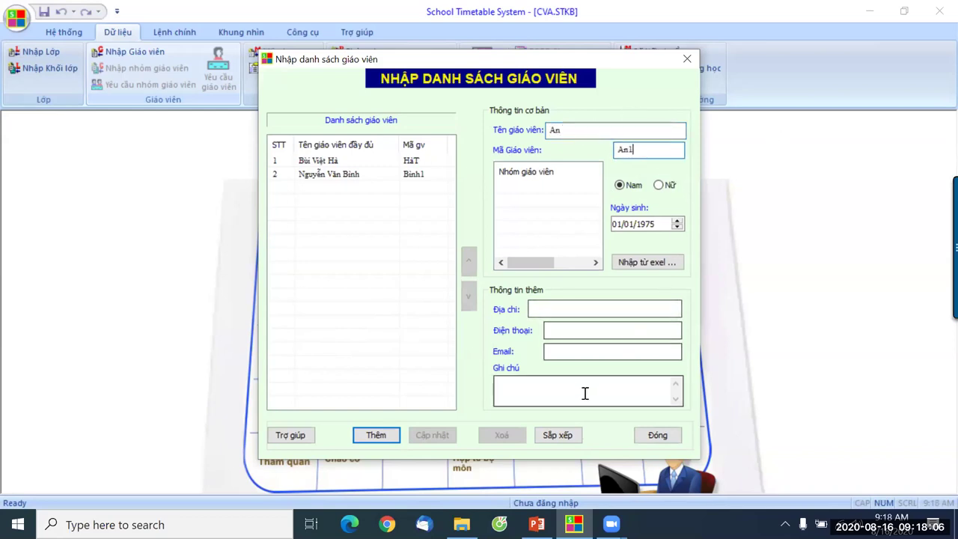
{"action": "left_click", "coordinate": [390, 438]}
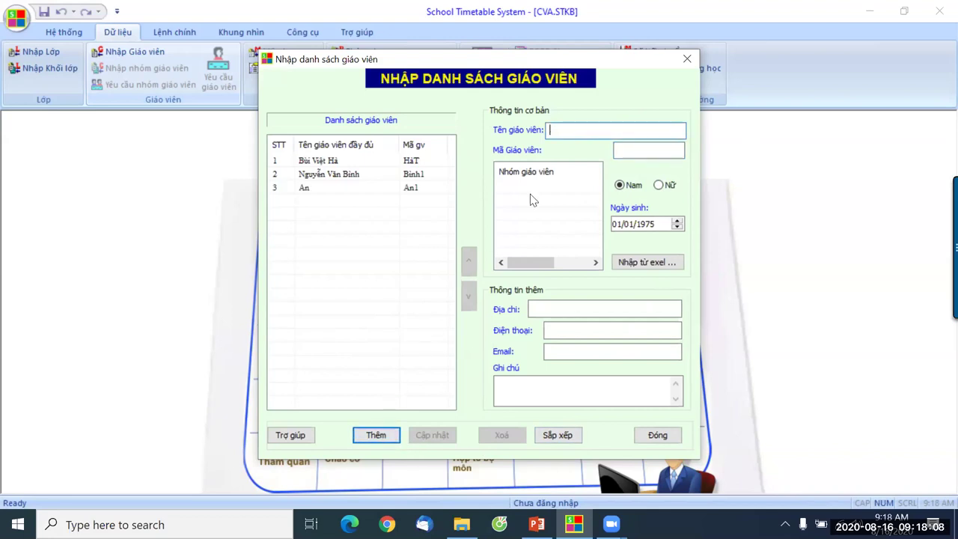
{"action": "type", "text": "An"}
{"action": "left_click", "coordinate": [646, 150]}
{"action": "type", "text": "2"}
{"action": "left_click", "coordinate": [376, 435]}
Add the fifth and sixth teachers, with code suffixes 2 and V.
{"action": "type", "text": "Binh"}
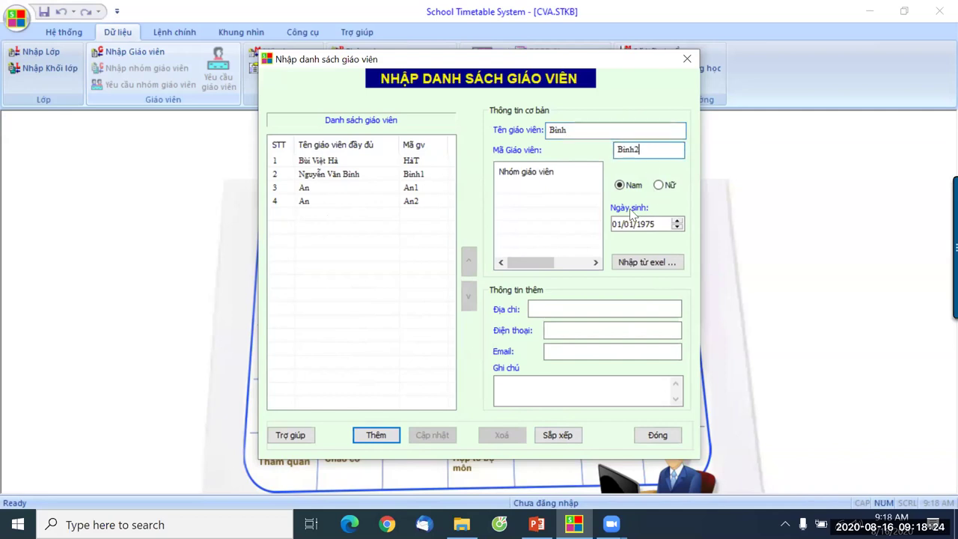
{"action": "type", "text": "2"}
{"action": "left_click", "coordinate": [372, 435]}
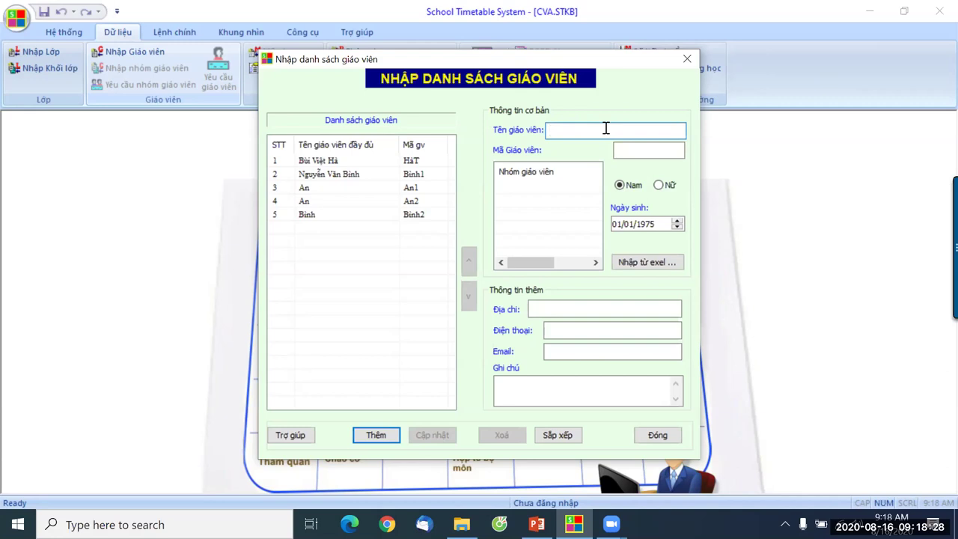
{"action": "left_click", "coordinate": [657, 153]}
{"action": "type", "text": "V"}
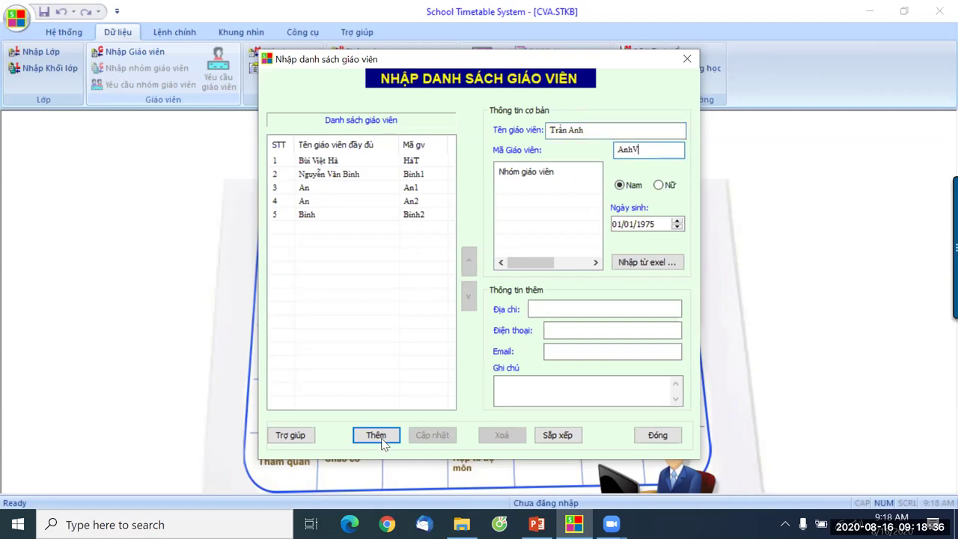
{"action": "left_click", "coordinate": [381, 437]}
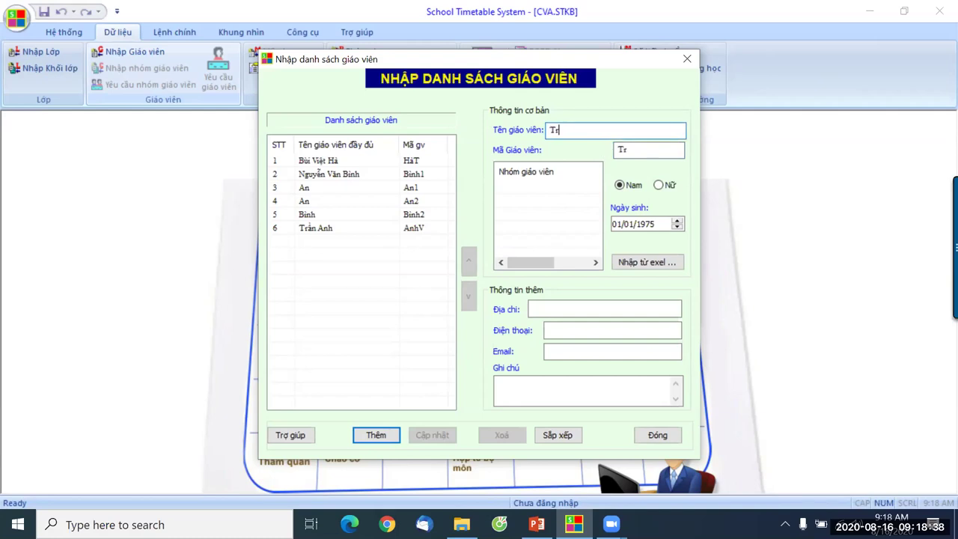
Add the seventh teacher with code suffix 8, then view the fifth teacher's details.
{"action": "left_click", "coordinate": [642, 150]}
{"action": "type", "text": "8"}
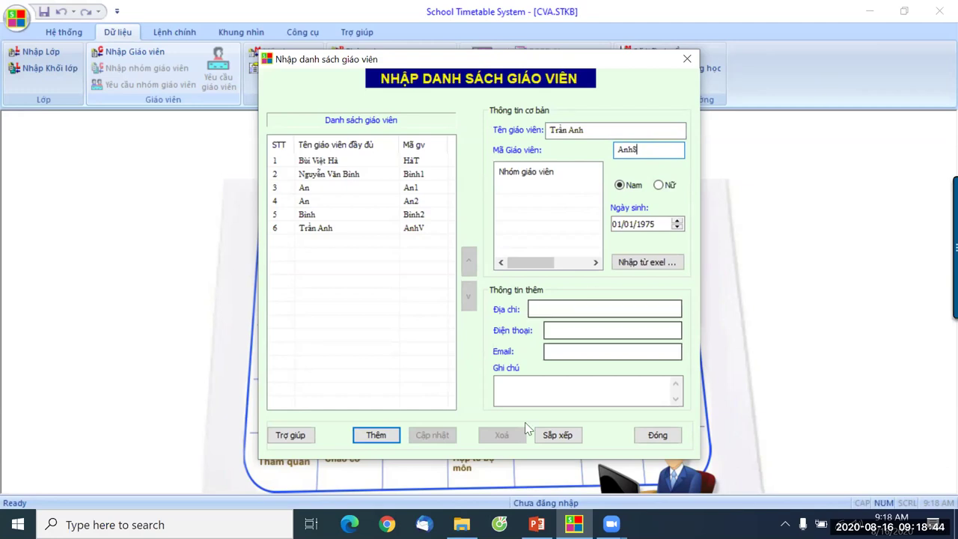
{"action": "left_click", "coordinate": [374, 435]}
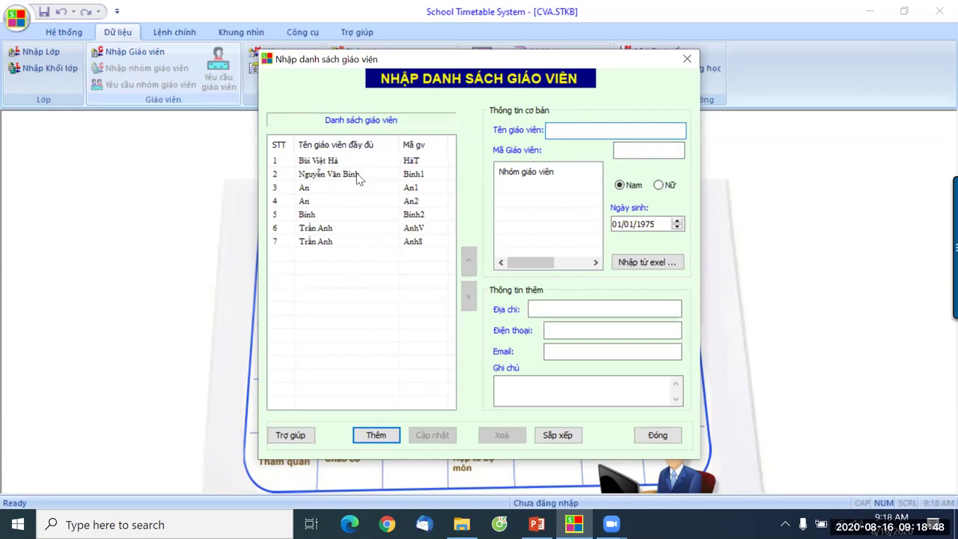
{"action": "left_click", "coordinate": [308, 217]}
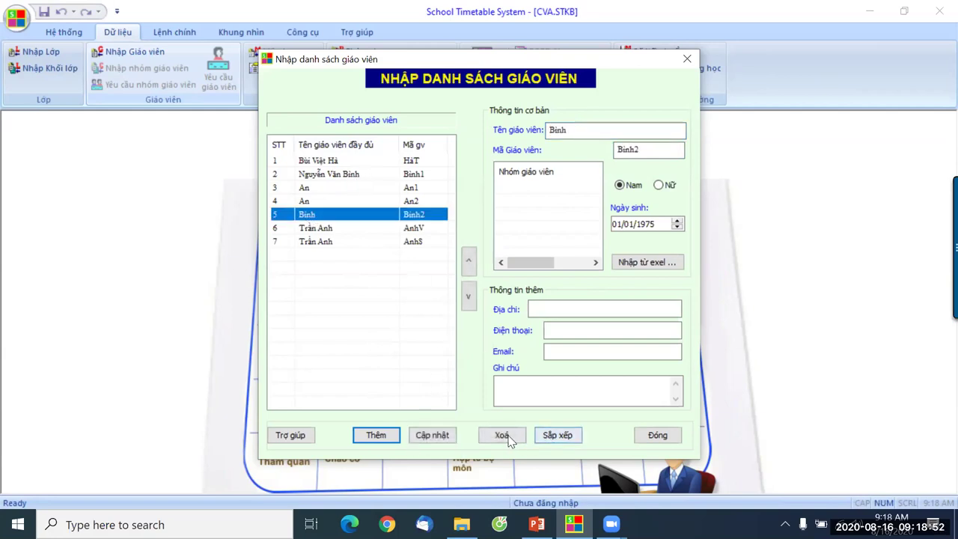
{"action": "left_click", "coordinate": [344, 266]}
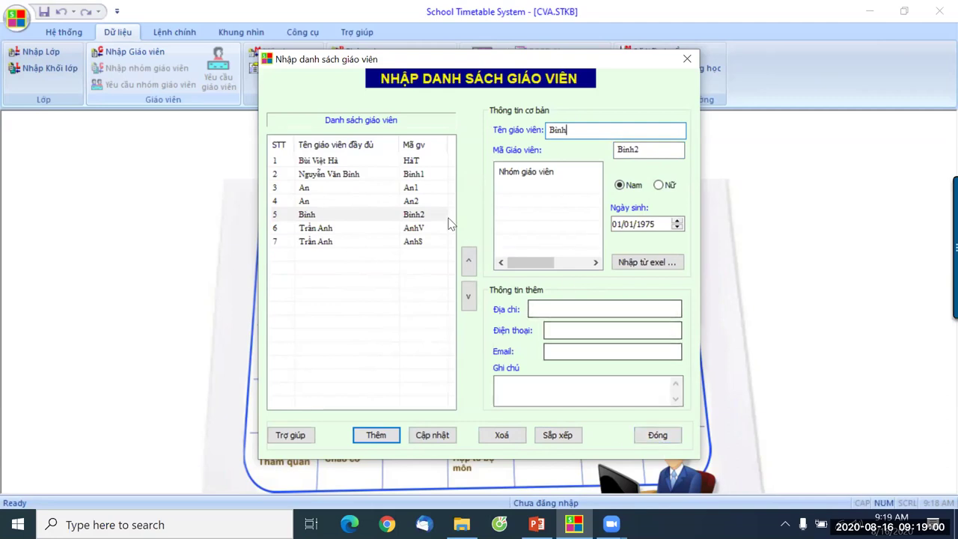
{"action": "left_click", "coordinate": [339, 177]}
{"action": "left_click", "coordinate": [331, 161]}
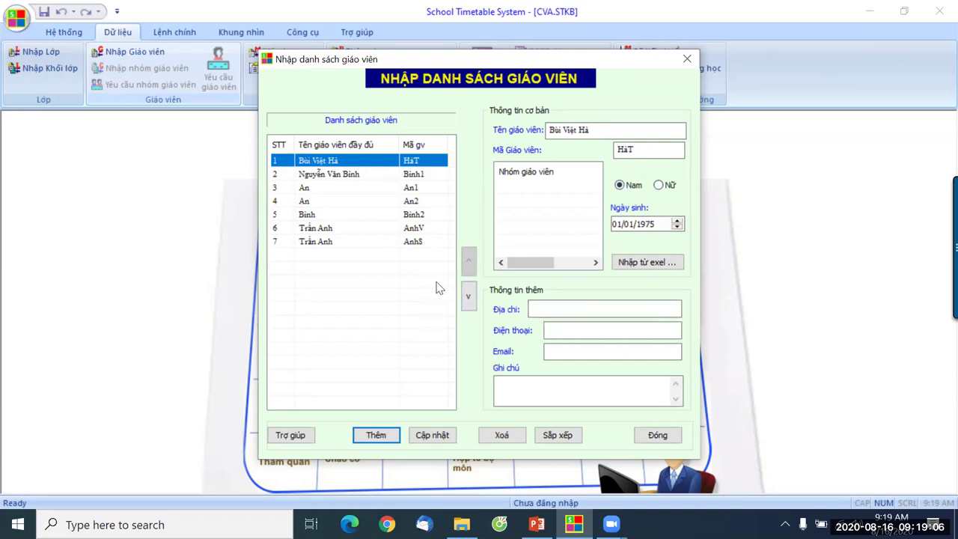
{"action": "left_click", "coordinate": [552, 312]}
{"action": "left_click", "coordinate": [552, 329]}
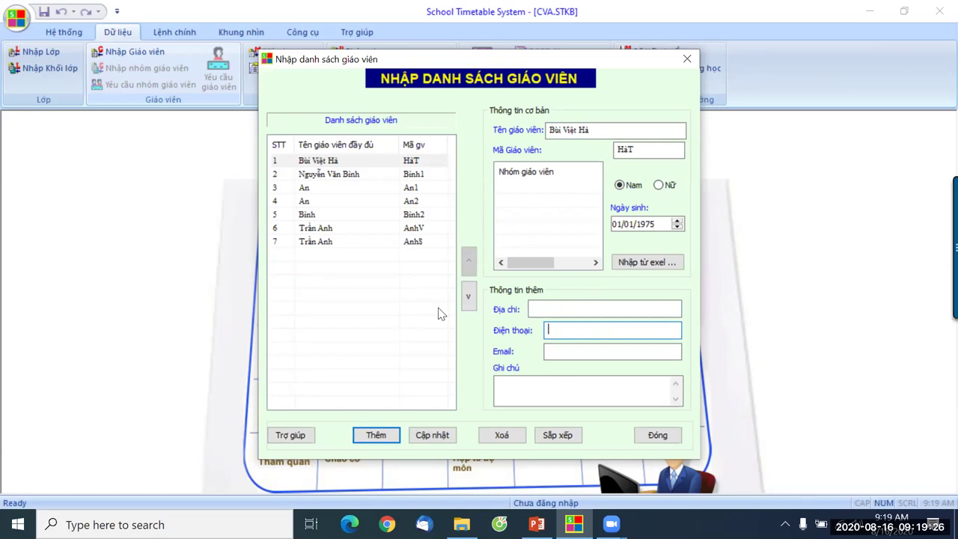
{"action": "left_click", "coordinate": [311, 188]}
Move the sixth teacher up five rows to the top, then close the teacher window.
{"action": "left_click", "coordinate": [311, 202]}
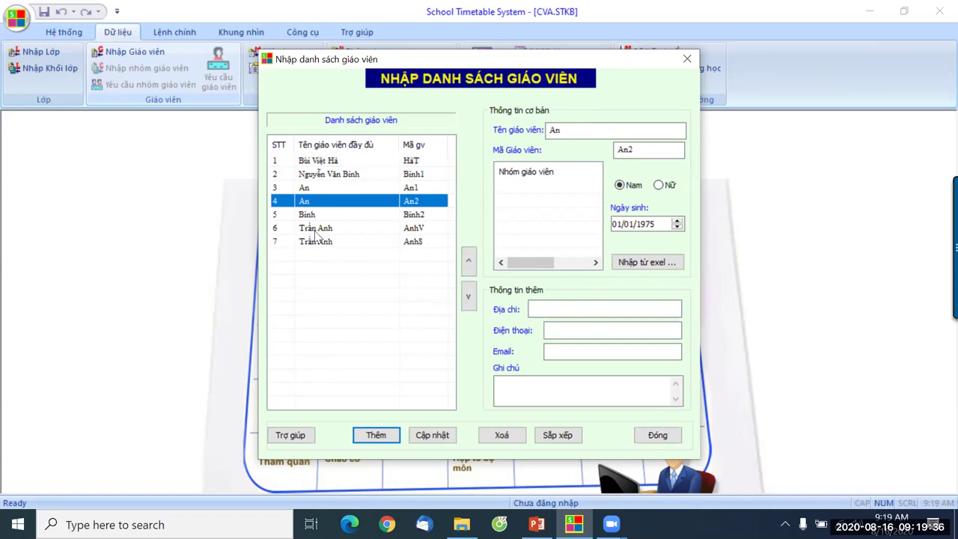
{"action": "left_click", "coordinate": [317, 229]}
{"action": "left_click", "coordinate": [471, 267]}
{"action": "left_click", "coordinate": [471, 267]}
{"action": "left_click", "coordinate": [471, 266]}
{"action": "left_click", "coordinate": [471, 266]}
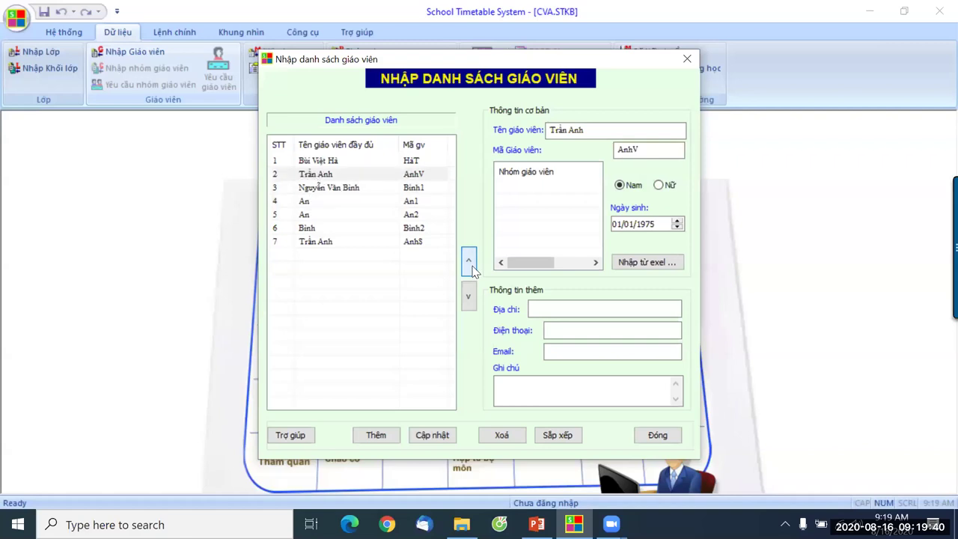
{"action": "left_click", "coordinate": [471, 267]}
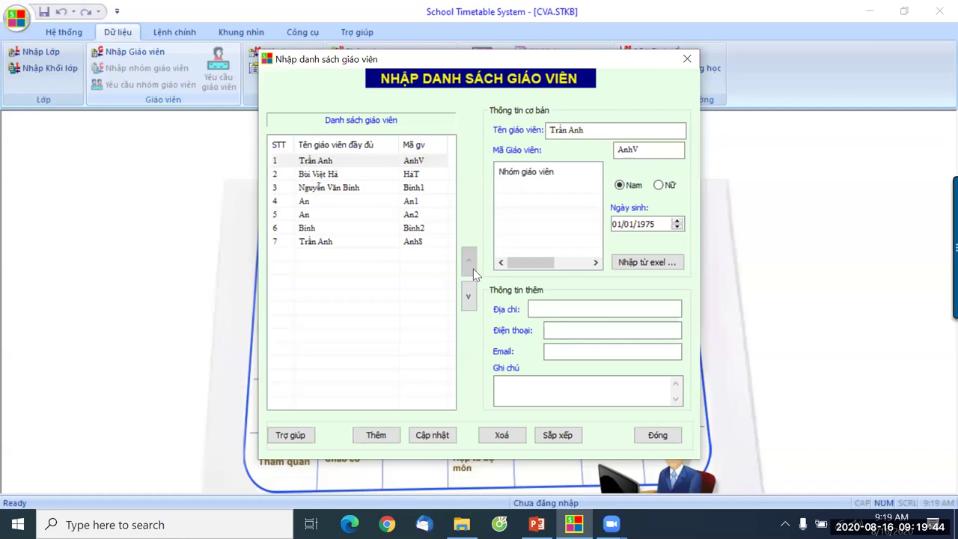
{"action": "left_click", "coordinate": [655, 436]}
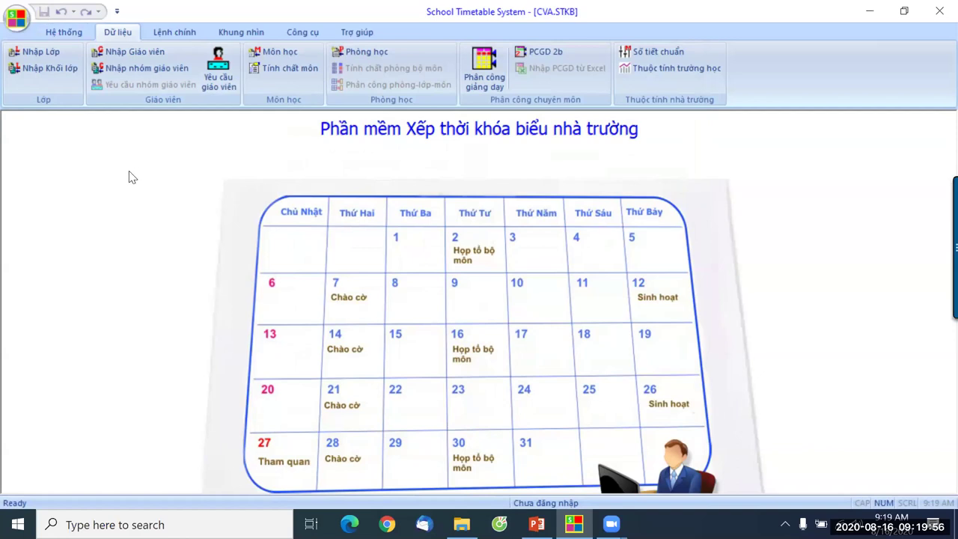
Open the subject list, select the Nghề subject and request its deletion.
{"action": "left_click", "coordinate": [272, 55]}
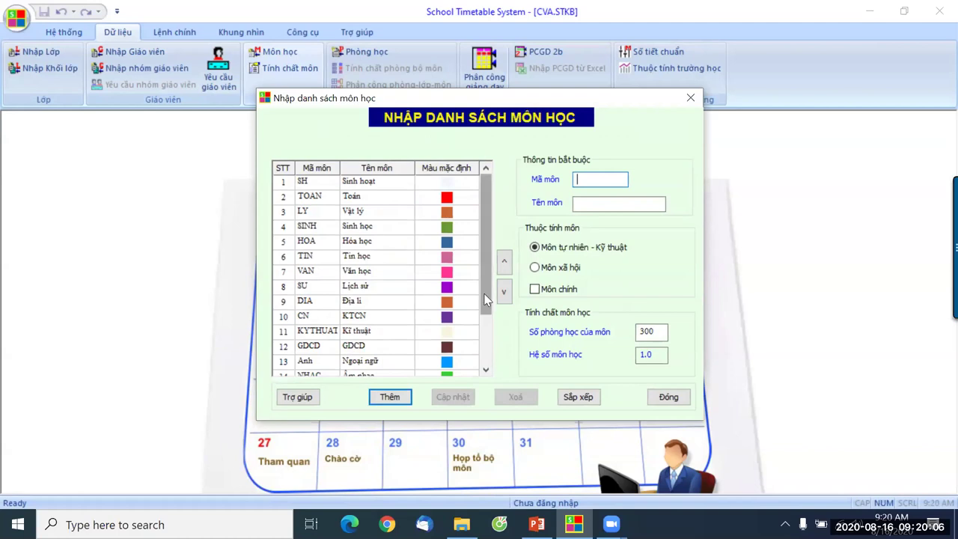
{"action": "scroll", "coordinate": [485, 300], "scroll_direction": "down", "scroll_amount": 3}
{"action": "scroll", "coordinate": [488, 303], "scroll_direction": "down", "scroll_amount": 1}
{"action": "scroll", "coordinate": [495, 307], "scroll_direction": "up", "scroll_amount": 1}
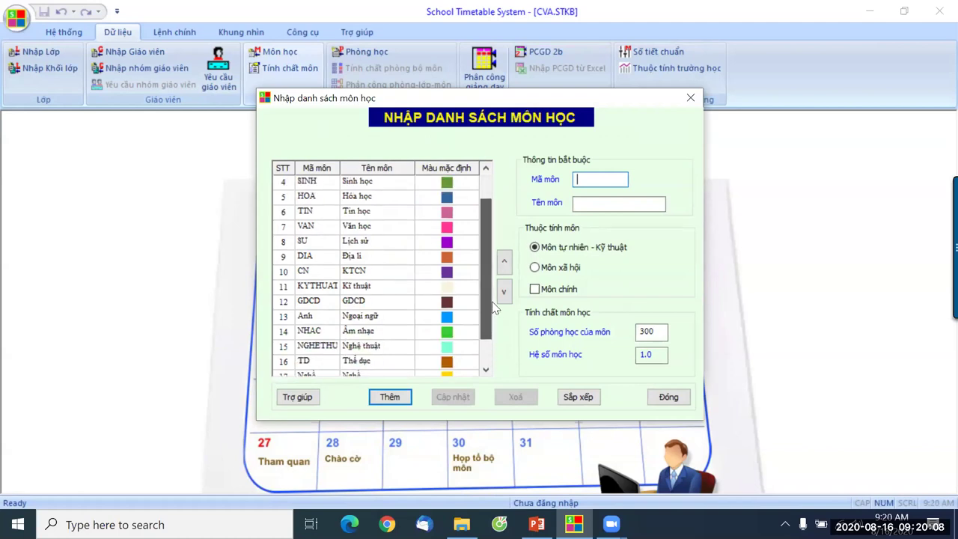
{"action": "scroll", "coordinate": [495, 303], "scroll_direction": "up", "scroll_amount": 3}
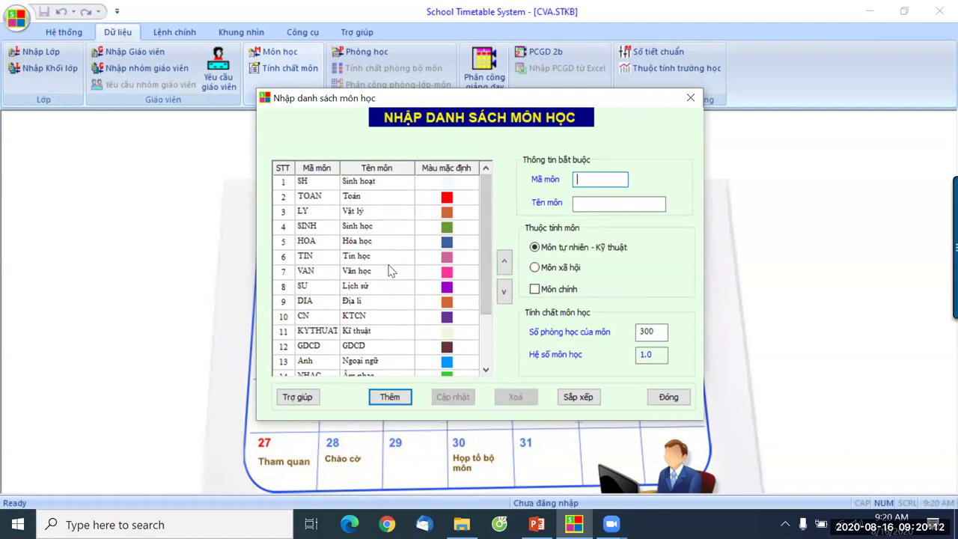
{"action": "scroll", "coordinate": [388, 269], "scroll_direction": "down", "scroll_amount": 5}
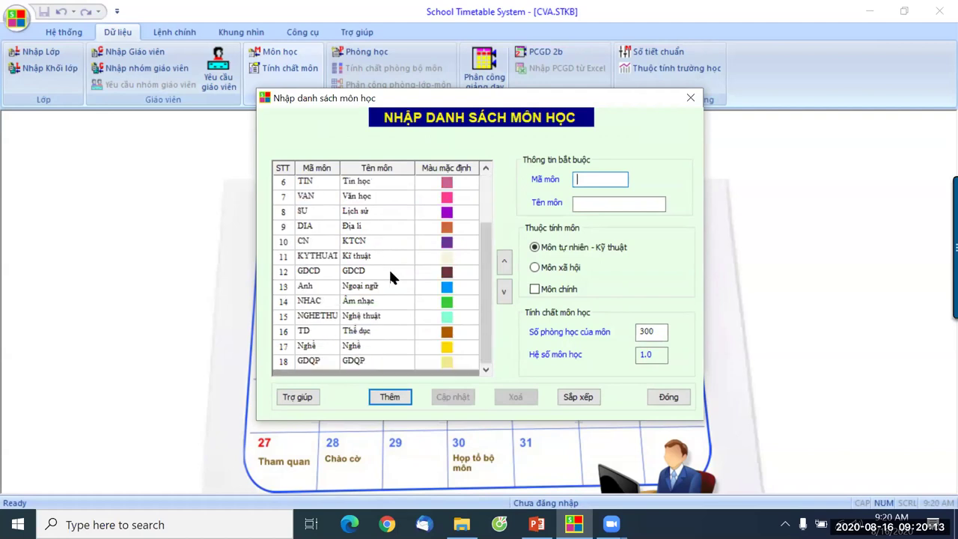
{"action": "left_click", "coordinate": [360, 349]}
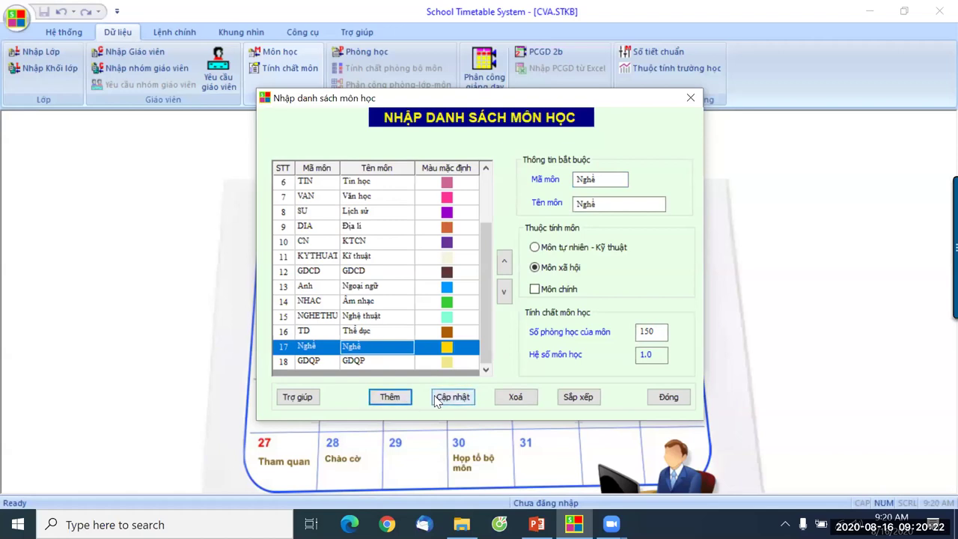
{"action": "left_click", "coordinate": [516, 397]}
Delete the Nghề, KYTHUAT (Kĩ thuật) and NHAC (Âm nhạc) subjects, confirming each deletion.
{"action": "left_click", "coordinate": [434, 291]}
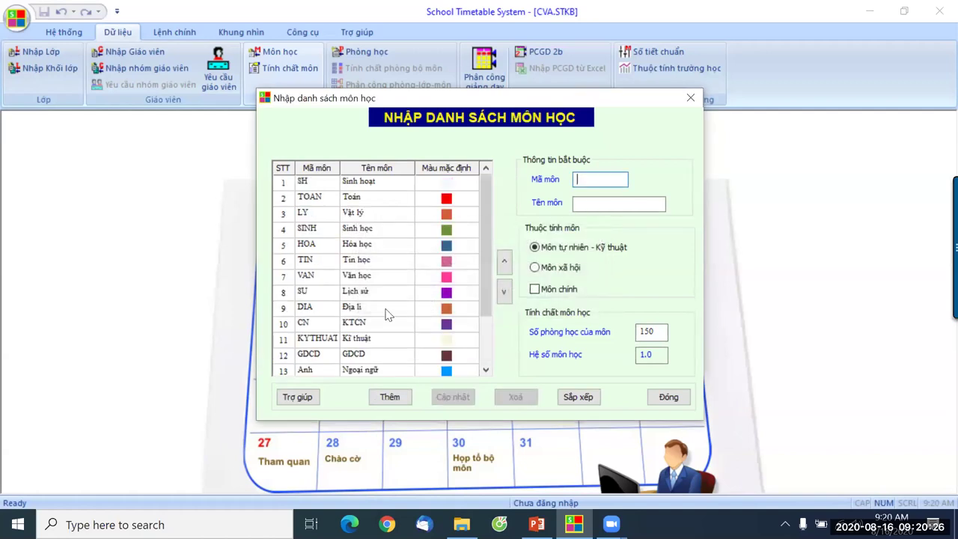
{"action": "scroll", "coordinate": [389, 314], "scroll_direction": "down", "scroll_amount": 2}
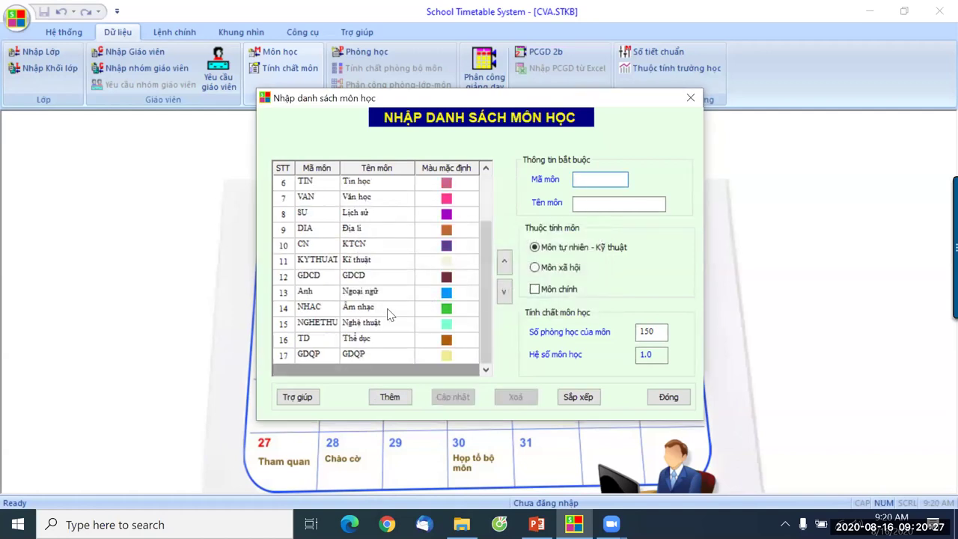
{"action": "left_click", "coordinate": [357, 262]}
{"action": "left_click", "coordinate": [529, 401]}
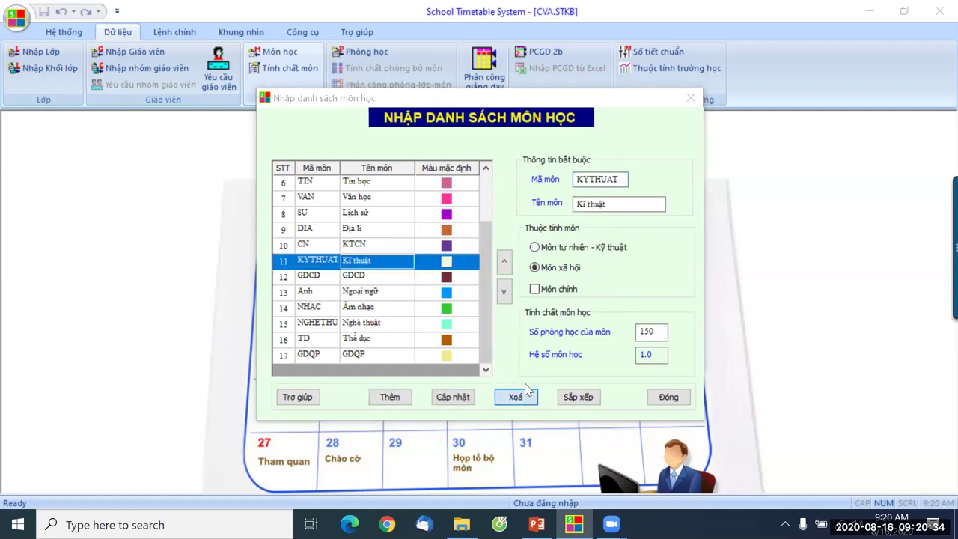
{"action": "left_click", "coordinate": [452, 292]}
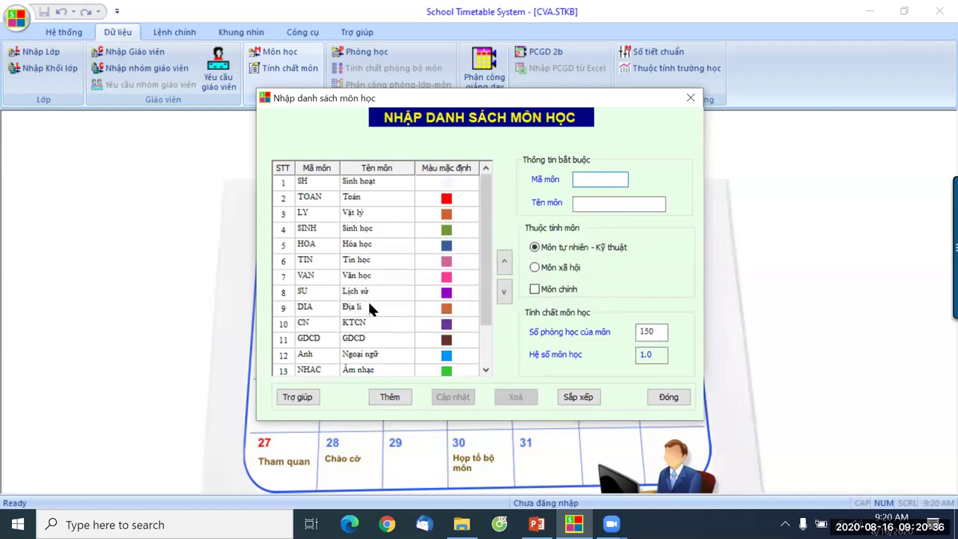
{"action": "scroll", "coordinate": [368, 299], "scroll_direction": "down", "scroll_amount": 2}
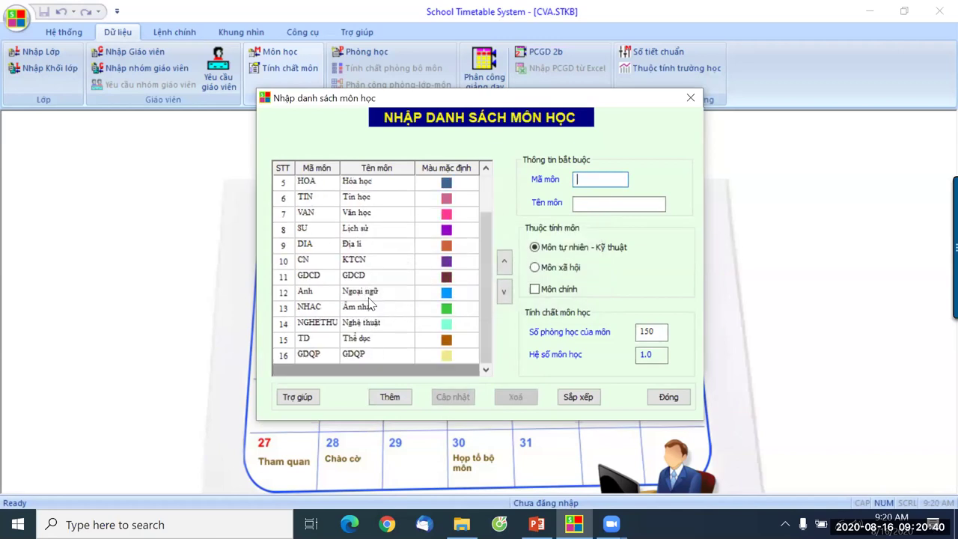
{"action": "left_click", "coordinate": [367, 309]}
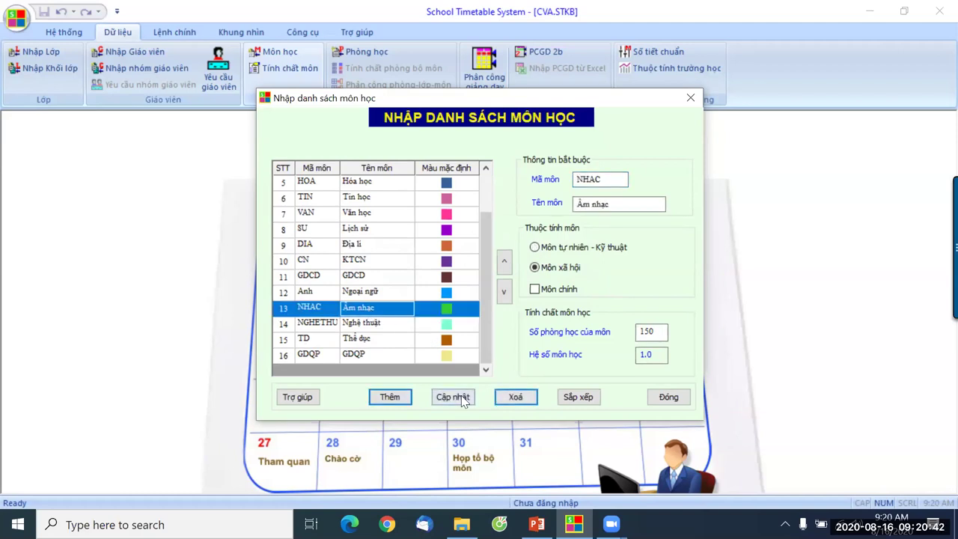
{"action": "left_click", "coordinate": [519, 395]}
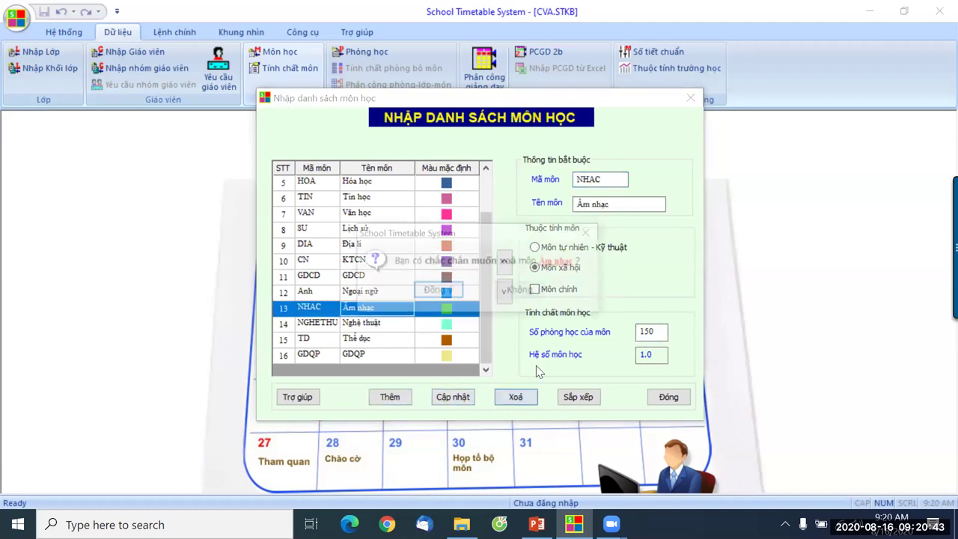
{"action": "left_click", "coordinate": [440, 294]}
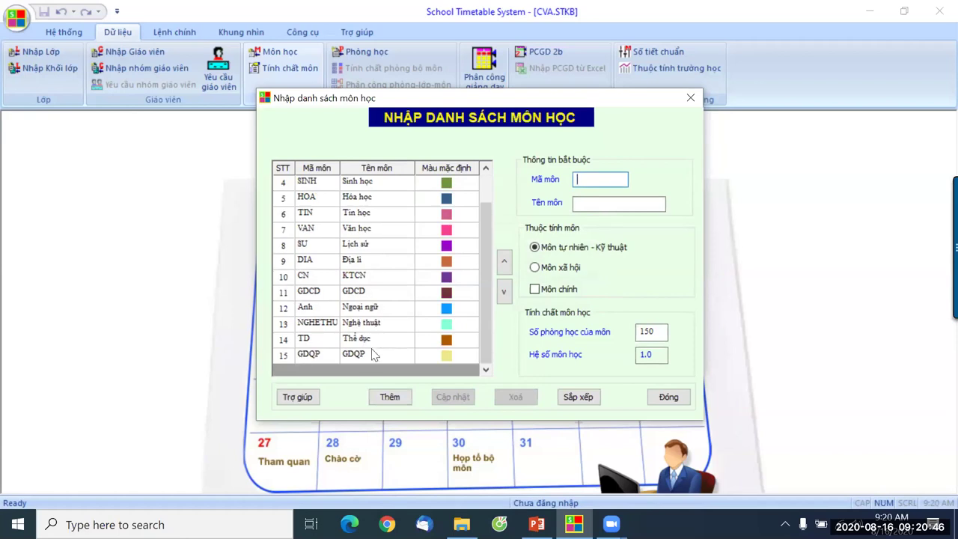
{"action": "scroll", "coordinate": [374, 290], "scroll_direction": "up", "scroll_amount": 1}
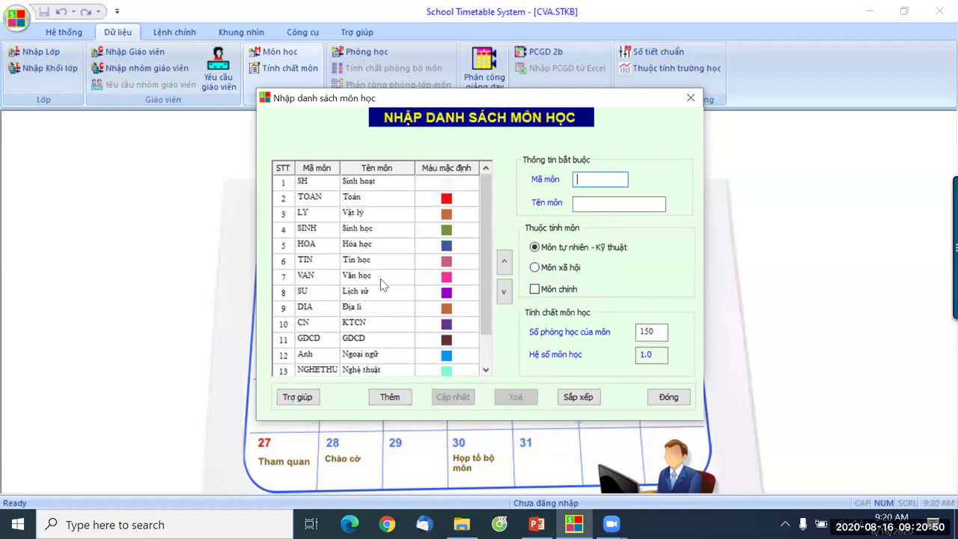
Inspect the SINH subject's code and name fields, then show the SH (Sinh hoạt) subject.
{"action": "left_click", "coordinate": [354, 230]}
{"action": "double_click", "coordinate": [584, 203]}
{"action": "left_click_drag", "start_coordinate": [605, 180], "coordinate": [575, 180]}
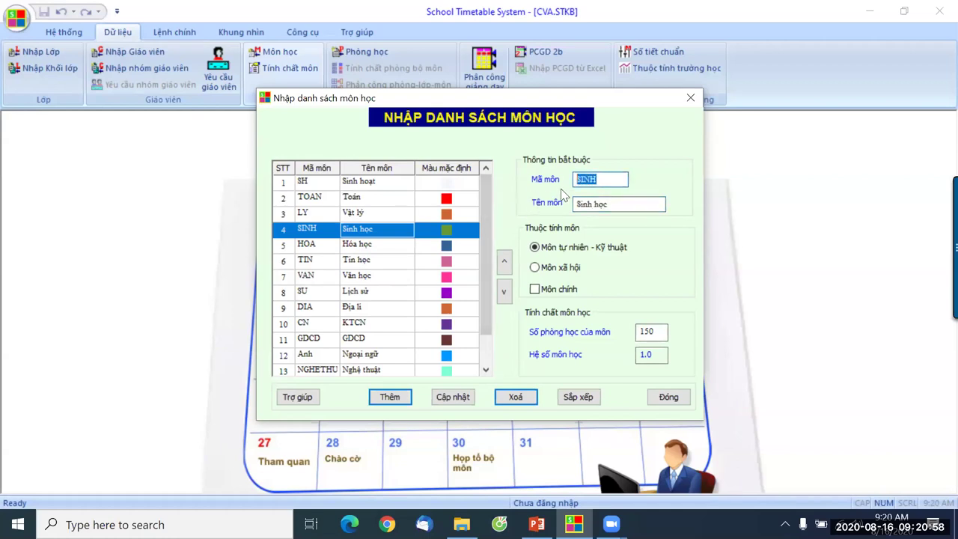
{"action": "left_click", "coordinate": [607, 184]}
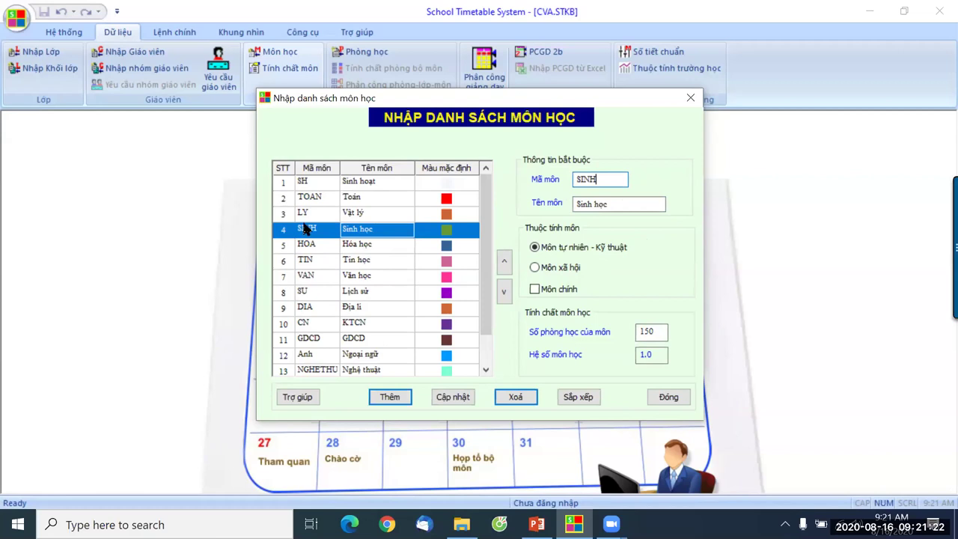
{"action": "left_click", "coordinate": [315, 185]}
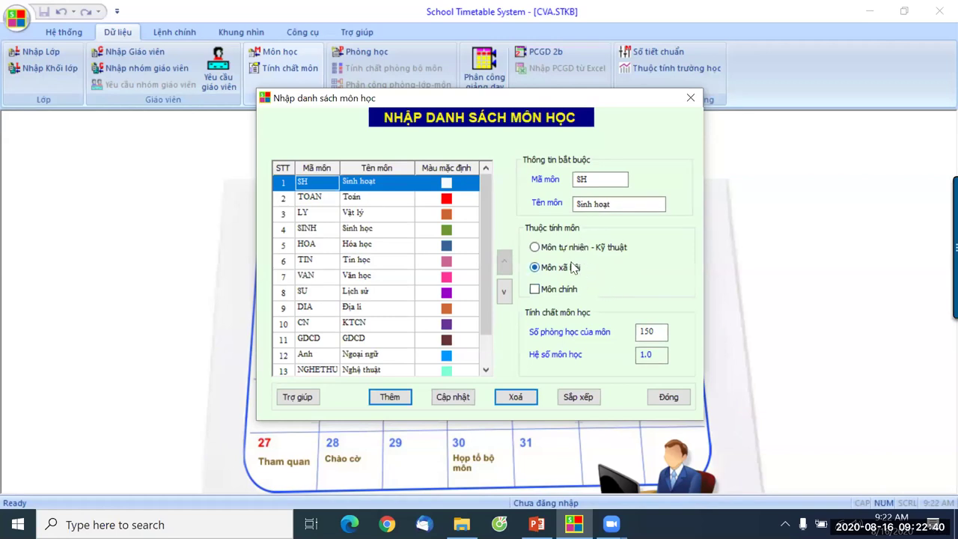
Show the TOAN subject's details: core natural-science subject, 150 rooms, coefficient 1.0.
{"action": "left_click", "coordinate": [380, 196]}
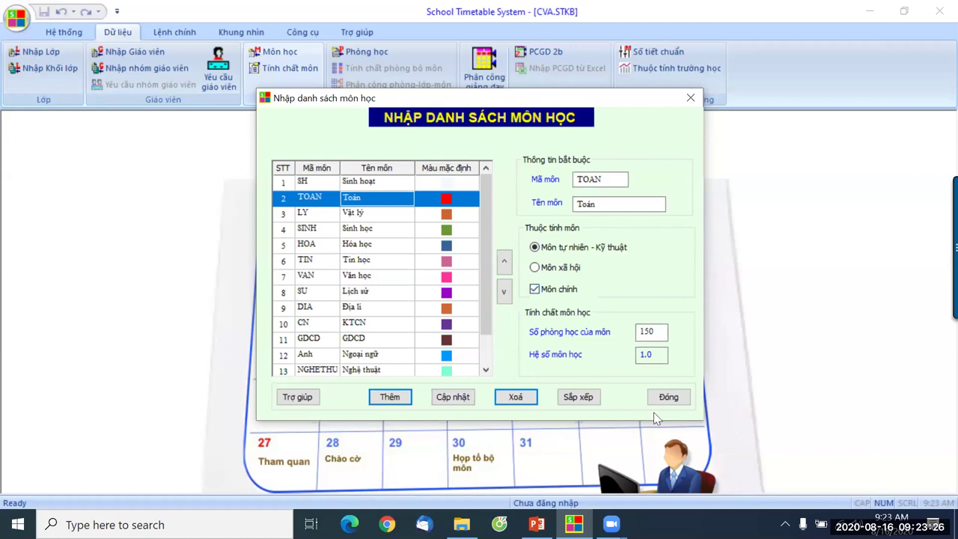
Examine the Toán subject's room count value of 150.
{"action": "left_click", "coordinate": [651, 332]}
{"action": "double_click", "coordinate": [655, 333]}
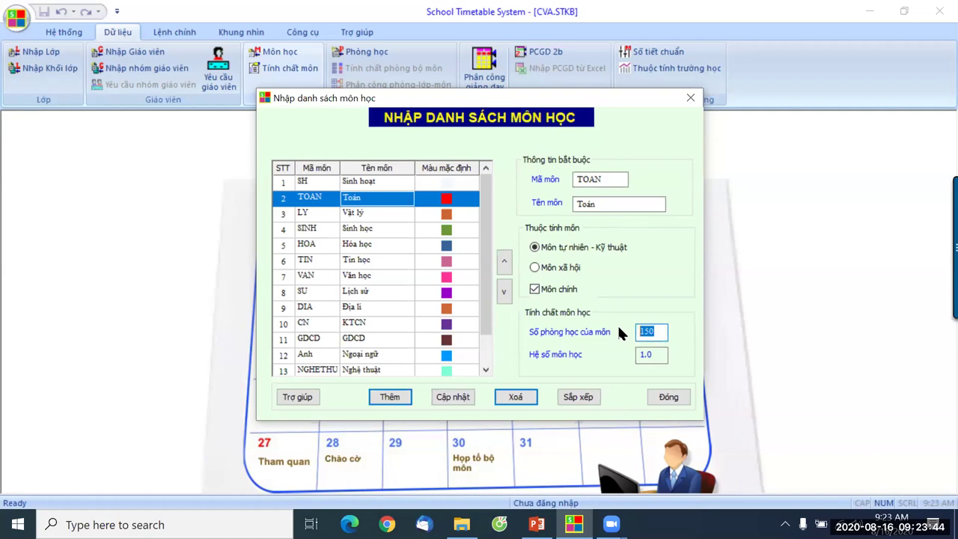
{"action": "left_click", "coordinate": [658, 333]}
{"action": "left_click_drag", "start_coordinate": [656, 331], "coordinate": [635, 333]}
{"action": "left_click", "coordinate": [653, 331]}
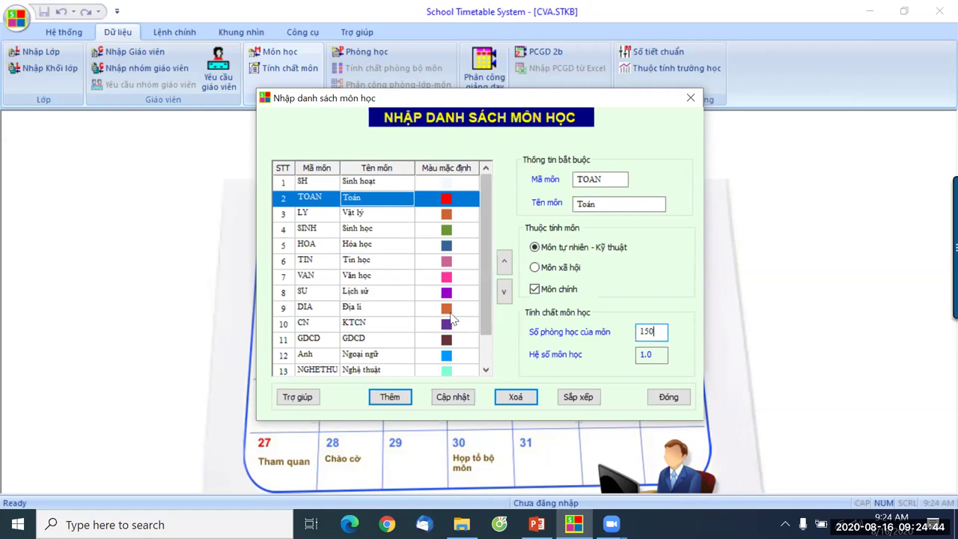
Change the Tin học (TIN) subject's room count to 3.
{"action": "scroll", "coordinate": [400, 315], "scroll_direction": "down", "scroll_amount": 1}
{"action": "scroll", "coordinate": [400, 296], "scroll_direction": "up", "scroll_amount": 1}
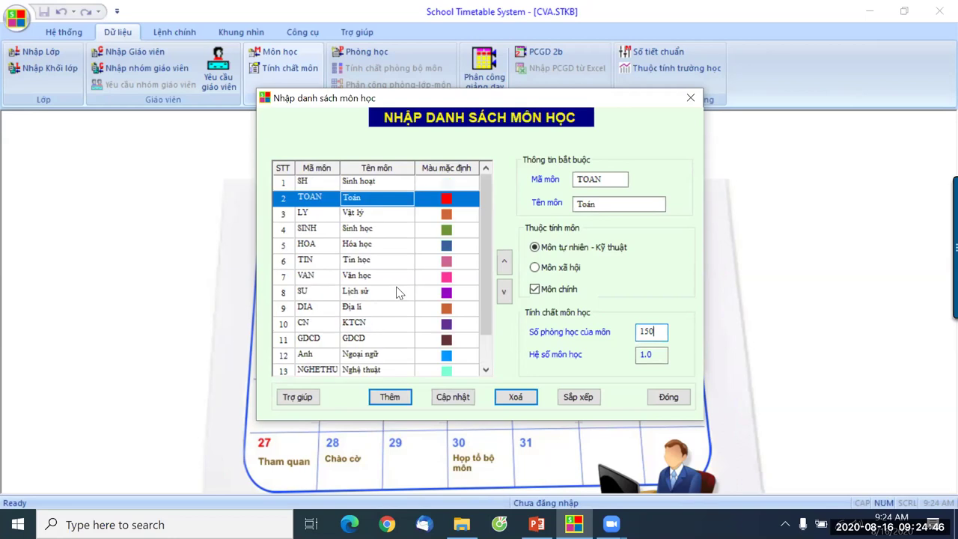
{"action": "left_click", "coordinate": [349, 263]}
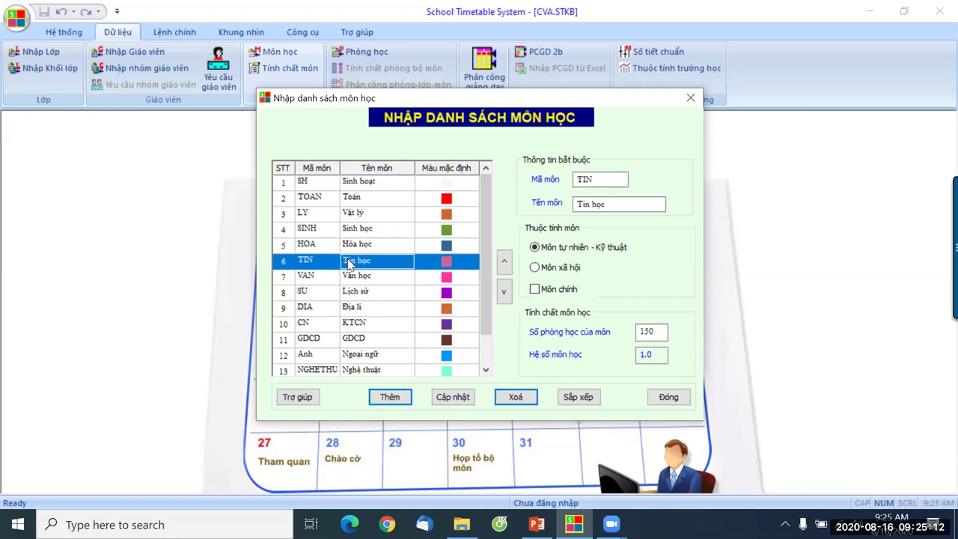
{"action": "double_click", "coordinate": [659, 329]}
{"action": "type", "text": "3"}
{"action": "left_click", "coordinate": [312, 217]}
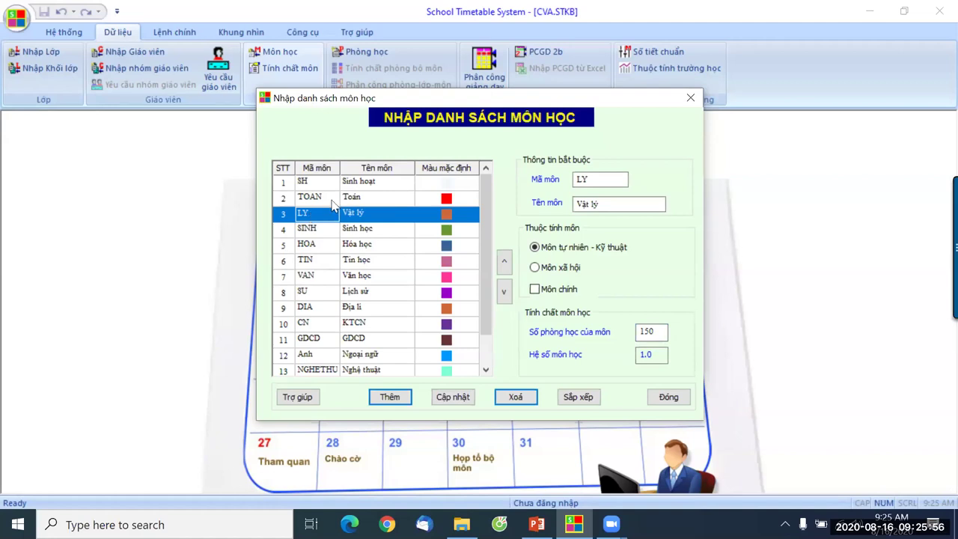
{"action": "left_click", "coordinate": [662, 332]}
{"action": "double_click", "coordinate": [662, 332]}
{"action": "type", "text": "5"}
{"action": "left_click", "coordinate": [455, 397]}
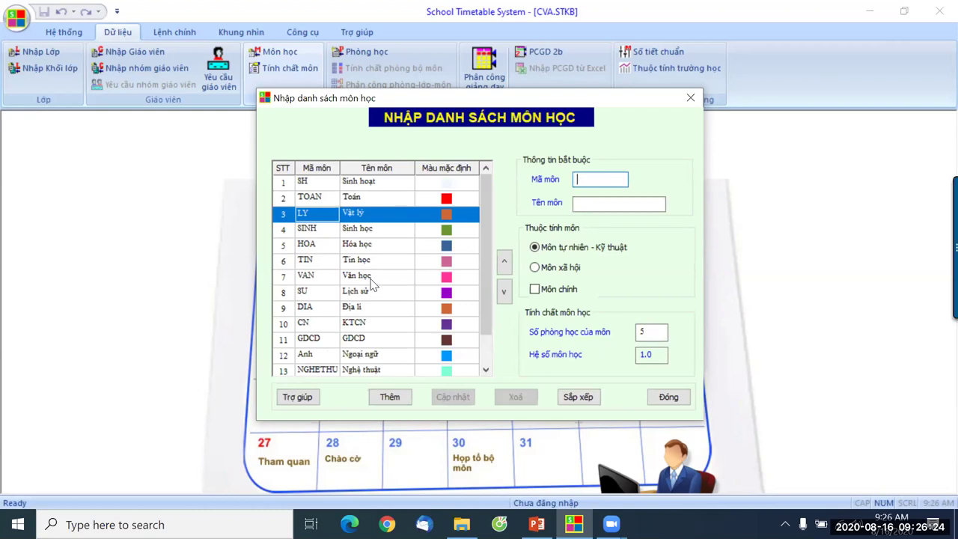
Replace Văn học's room count of 150 with 7, update it, and close the subject list.
{"action": "left_click", "coordinate": [361, 358]}
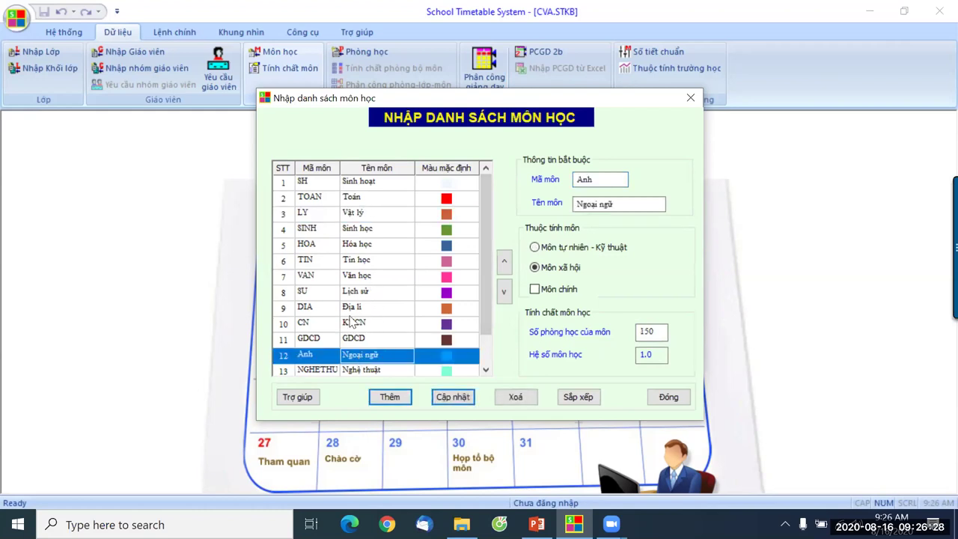
{"action": "left_click", "coordinate": [364, 278]}
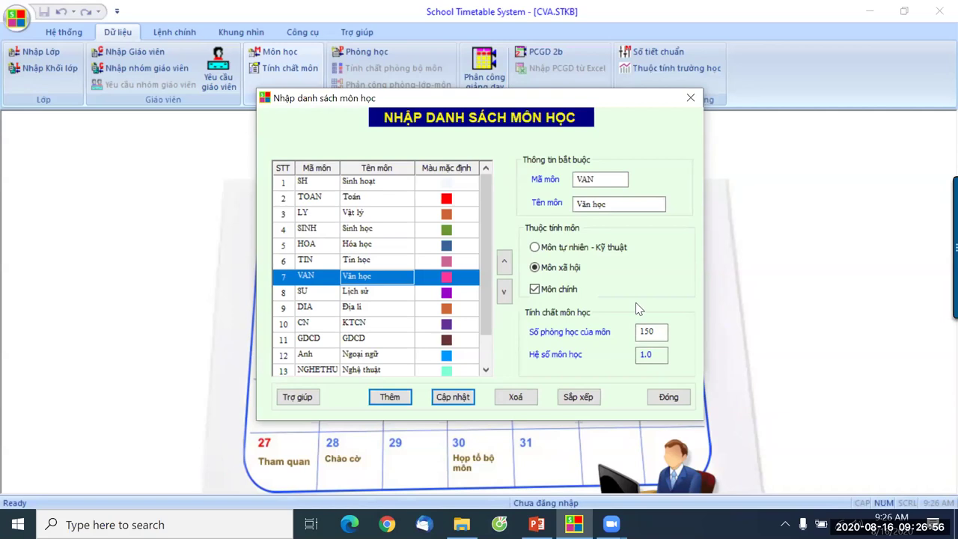
{"action": "left_click_drag", "start_coordinate": [660, 332], "coordinate": [585, 348]}
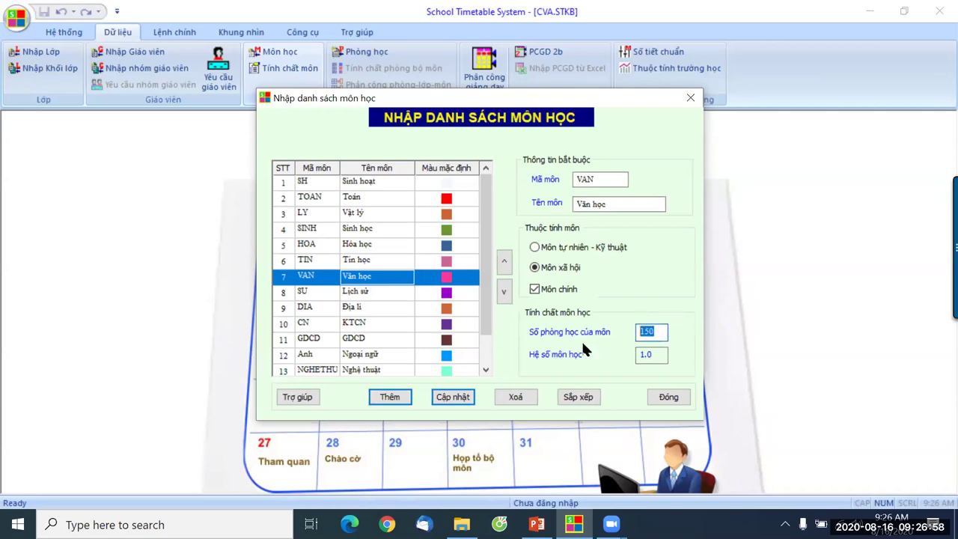
{"action": "type", "text": "7"}
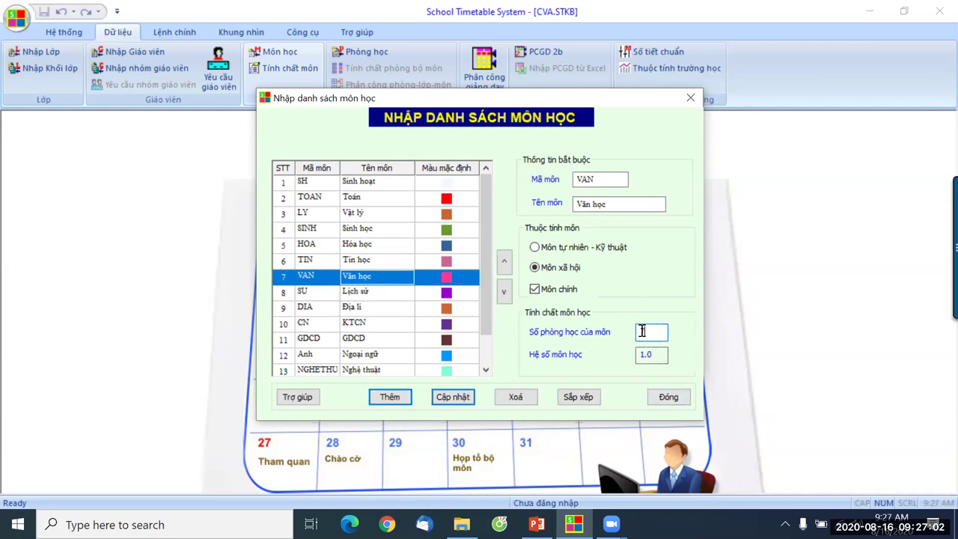
{"action": "key", "text": "BackSpace"}
{"action": "type", "text": "7"}
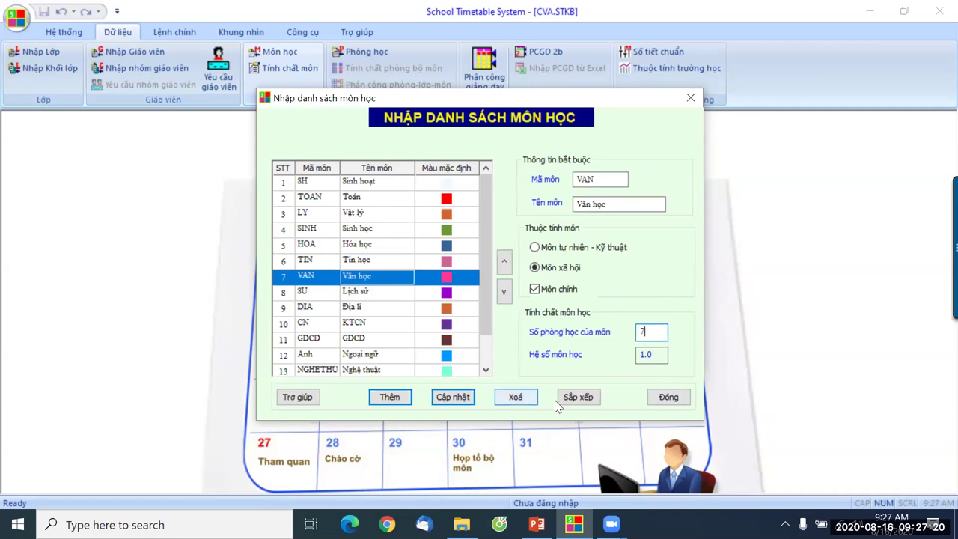
{"action": "left_click", "coordinate": [444, 398]}
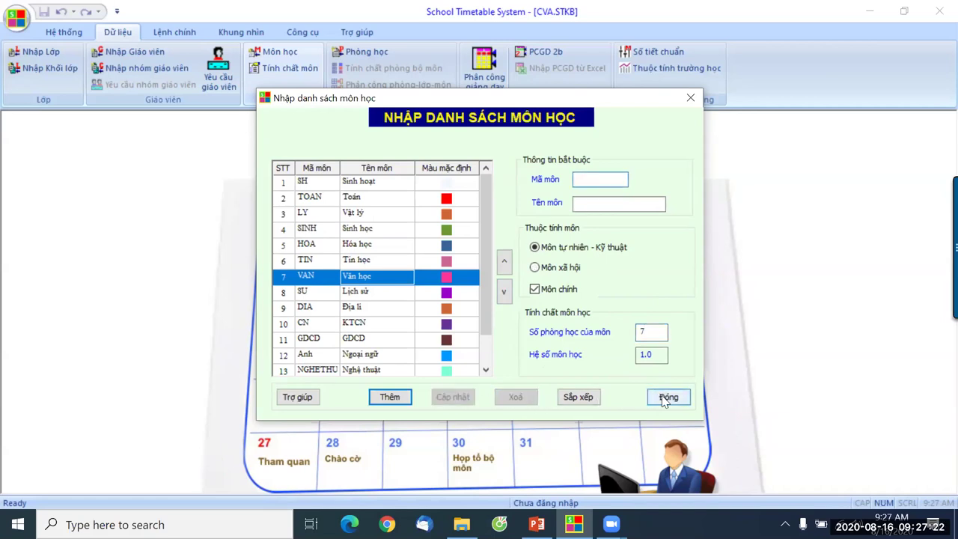
{"action": "left_click", "coordinate": [664, 397]}
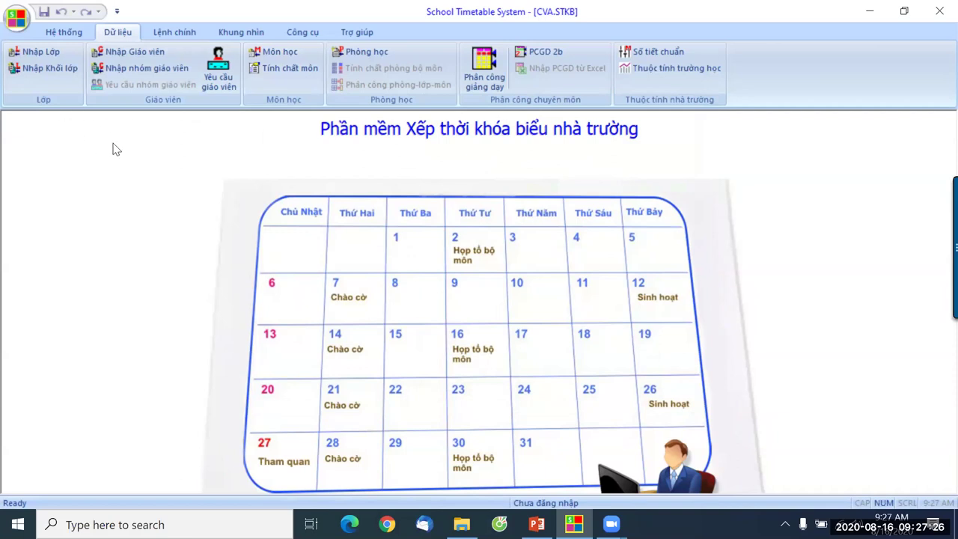
Add the teacher groups Văn, Toán and Lý in the Nhập nhóm giáo viên window.
{"action": "left_click", "coordinate": [138, 67]}
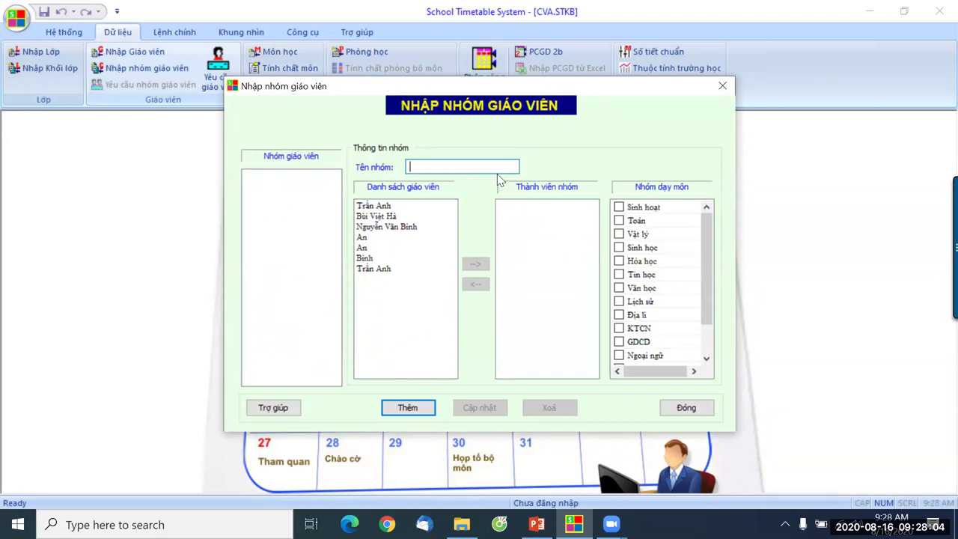
{"action": "type", "text": "Văn"}
{"action": "key", "text": "Return"}
{"action": "type", "text": "Toán"}
{"action": "key", "text": "Return"}
{"action": "type", "text": "Lý"}
{"action": "key", "text": "Return"}
{"action": "left_click", "coordinate": [252, 177]}
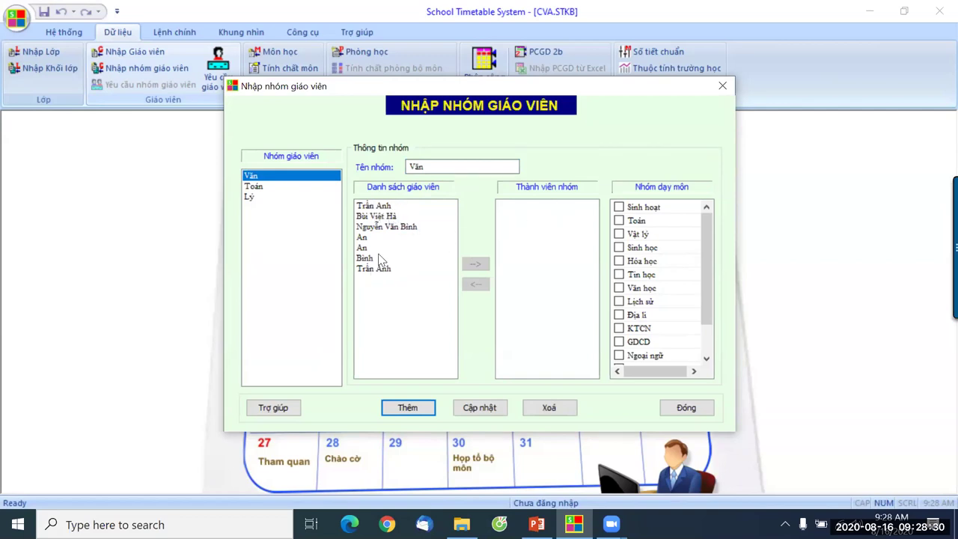
Move three teachers into the Văn group, assign Sinh hoạt, and save the group.
{"action": "left_click", "coordinate": [384, 207]}
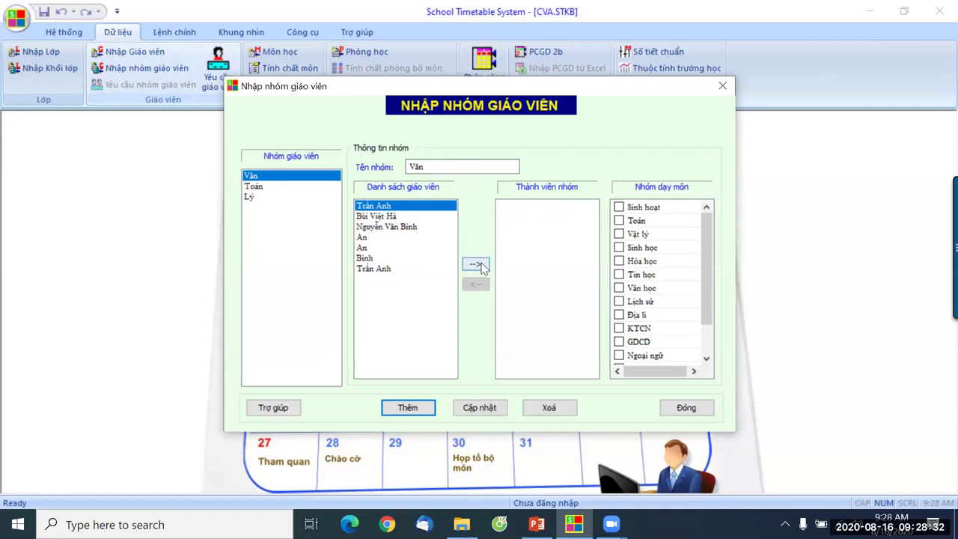
{"action": "left_click", "coordinate": [478, 265]}
{"action": "left_click", "coordinate": [367, 248]}
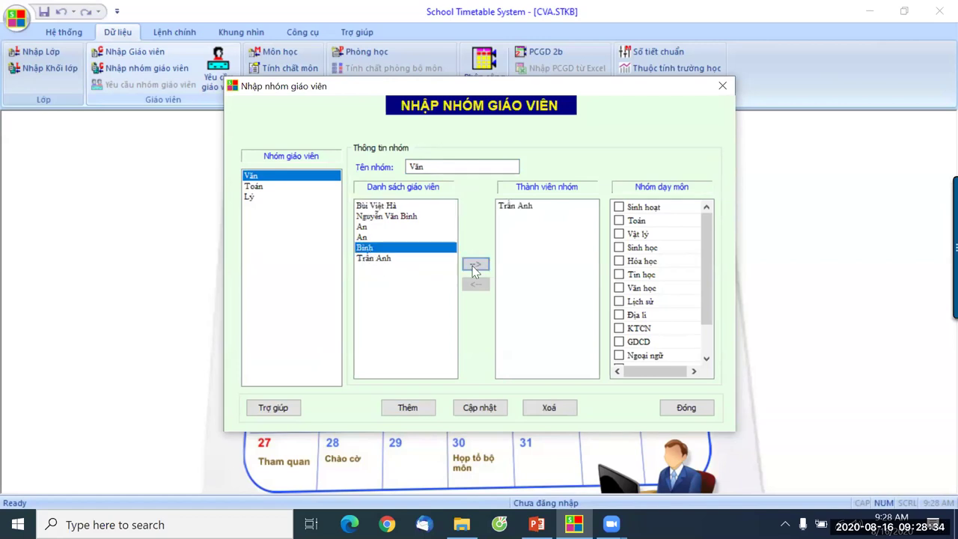
{"action": "left_click", "coordinate": [476, 264]}
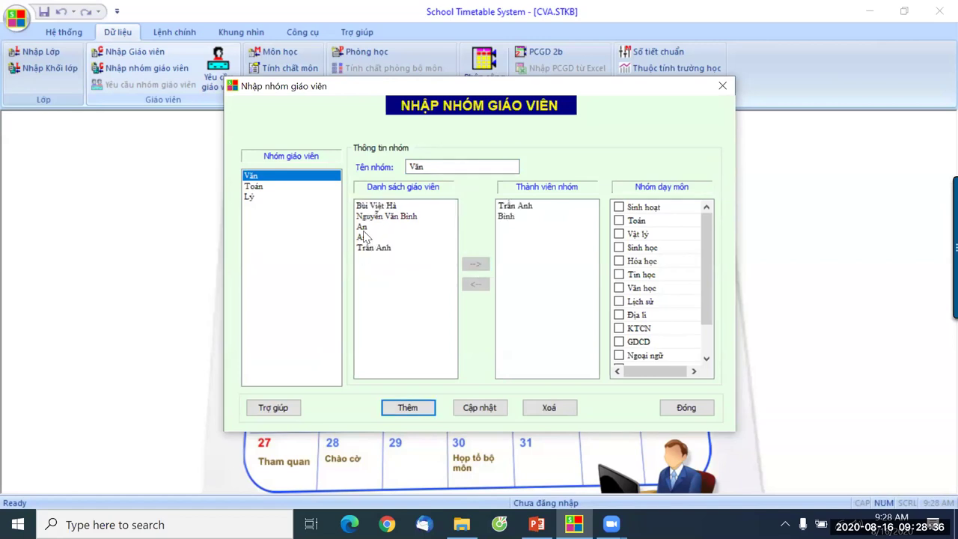
{"action": "left_click", "coordinate": [366, 228]}
{"action": "left_click", "coordinate": [477, 264]}
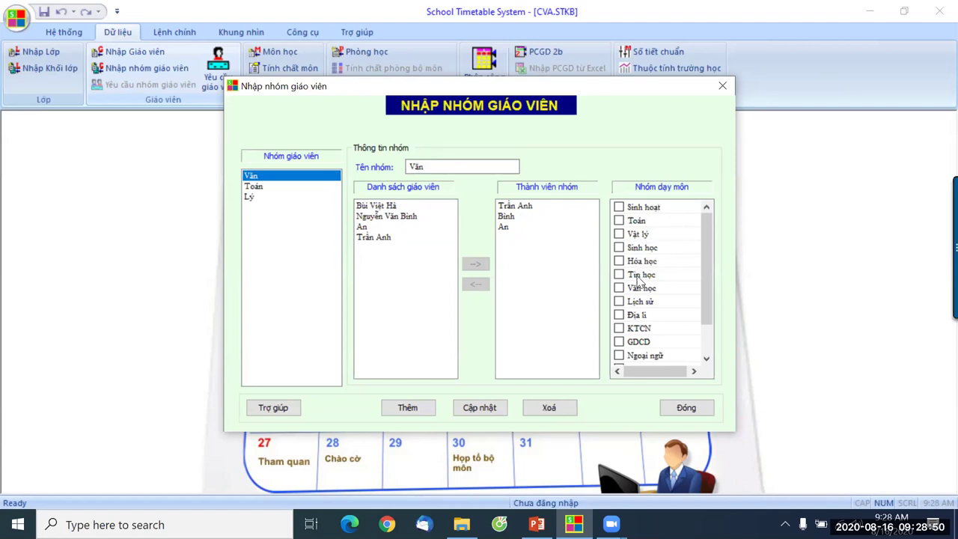
{"action": "left_click", "coordinate": [619, 208]}
{"action": "left_click", "coordinate": [477, 407]}
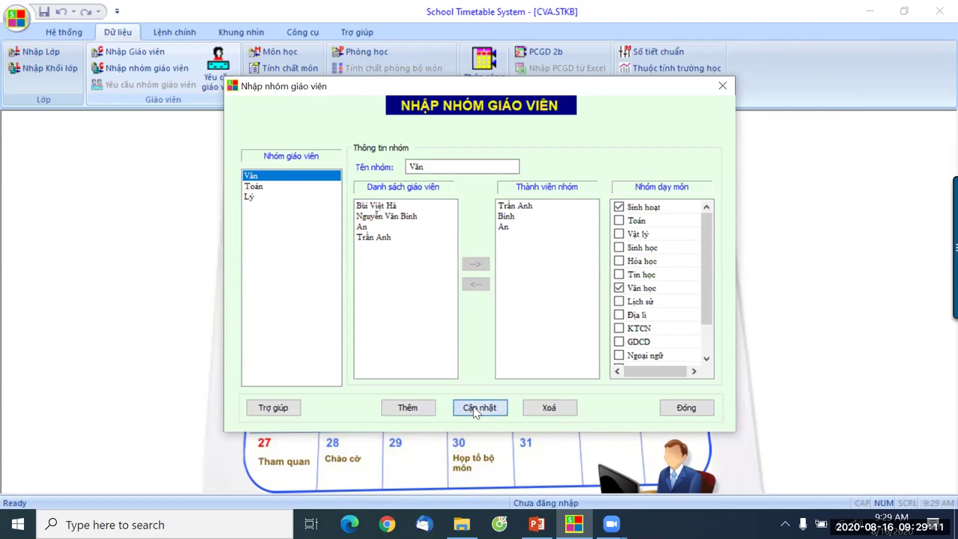
Give the Toán group three teachers and the Sinh hoạt and Toán subjects, then save.
{"action": "left_click", "coordinate": [252, 187]}
{"action": "left_click", "coordinate": [396, 217]}
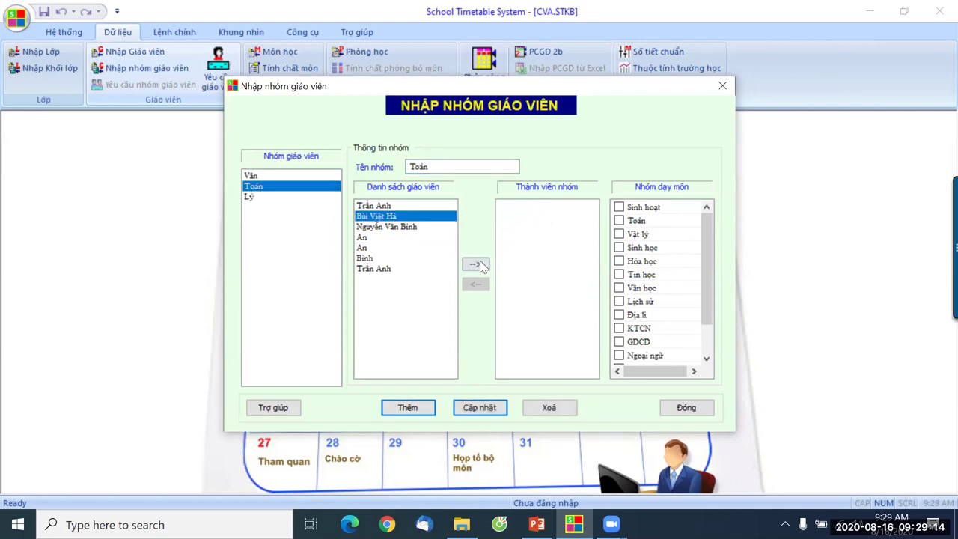
{"action": "left_click", "coordinate": [479, 265]}
{"action": "left_click", "coordinate": [420, 217]}
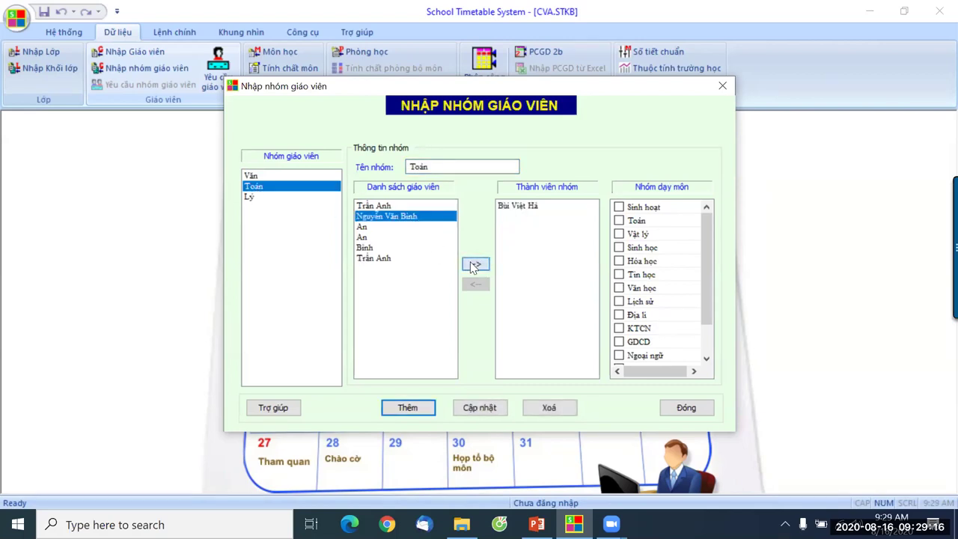
{"action": "left_click", "coordinate": [475, 265]}
{"action": "left_click", "coordinate": [369, 238]}
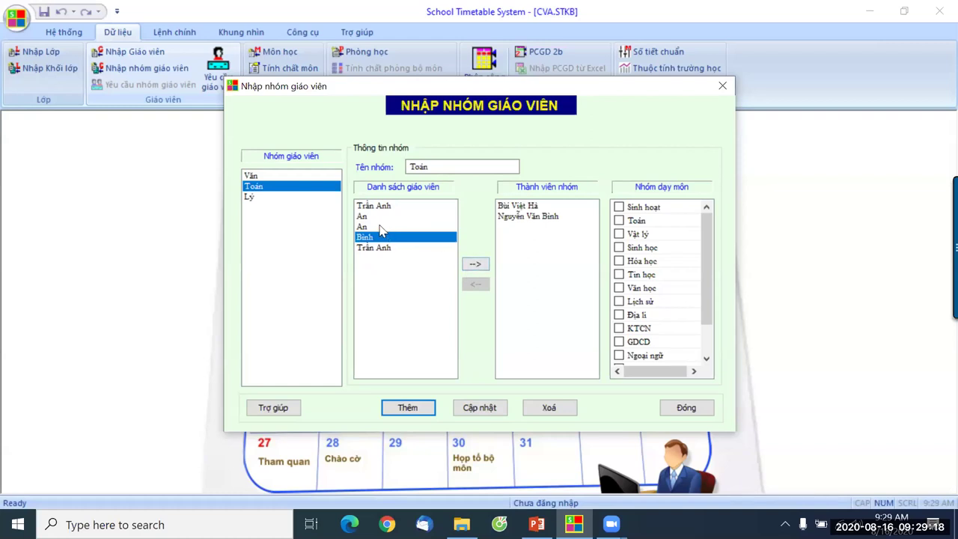
{"action": "left_click", "coordinate": [475, 265]}
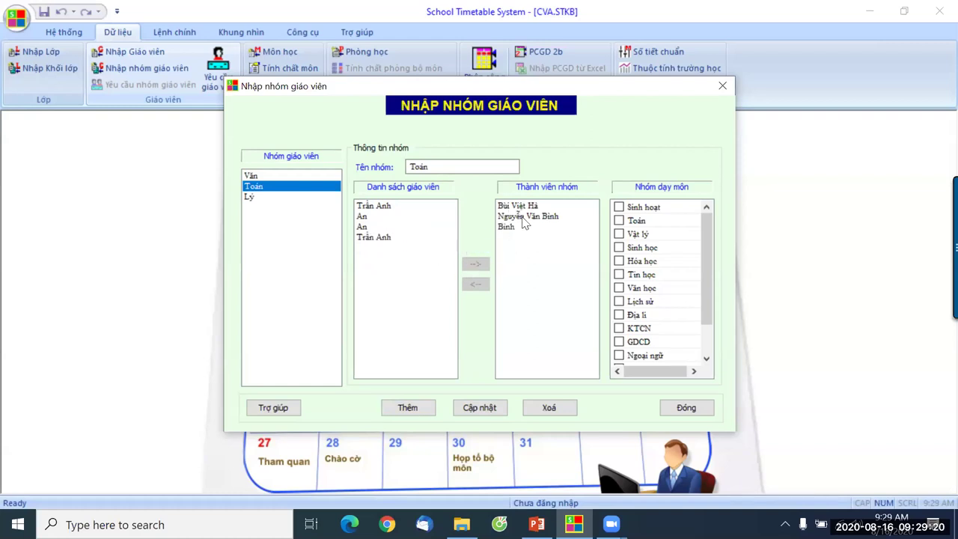
{"action": "left_click", "coordinate": [619, 208]}
{"action": "left_click", "coordinate": [619, 221]}
{"action": "left_click", "coordinate": [475, 405]}
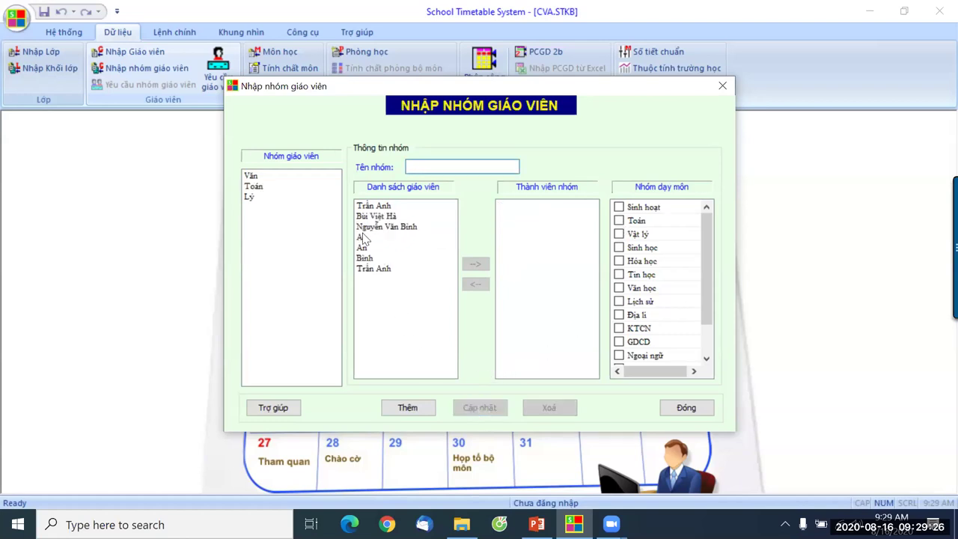
Give the Lý group five teachers and the Sinh hoạt and Vật lý subjects, save, and close.
{"action": "left_click", "coordinate": [255, 197]}
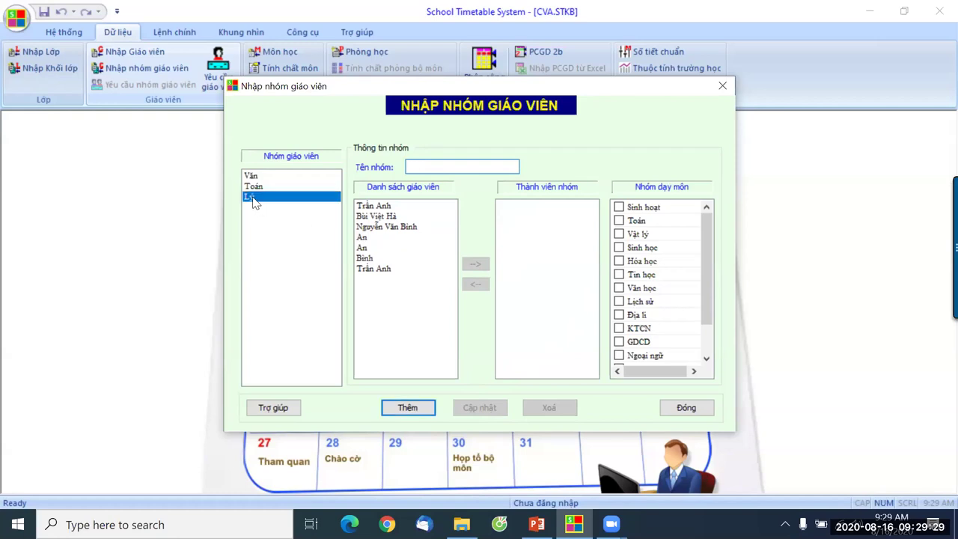
{"action": "double_click", "coordinate": [378, 206]}
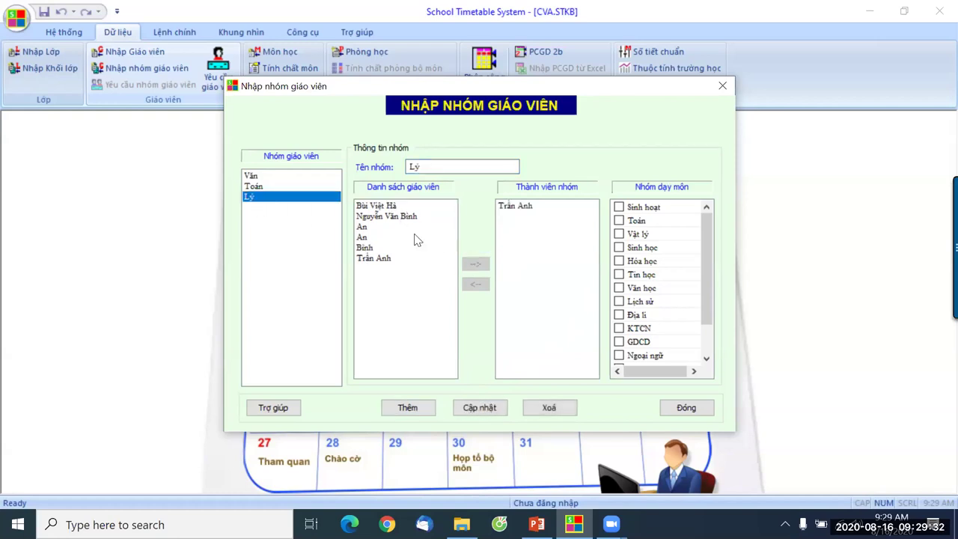
{"action": "left_click", "coordinate": [394, 207]}
{"action": "left_click", "coordinate": [475, 265]}
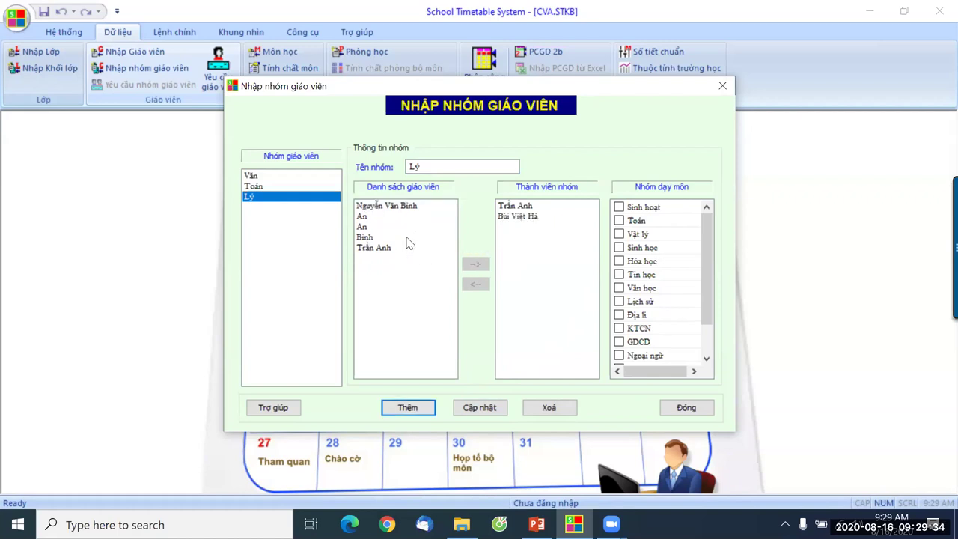
{"action": "left_click_drag", "start_coordinate": [402, 207], "coordinate": [402, 217]}
{"action": "left_click", "coordinate": [471, 266]}
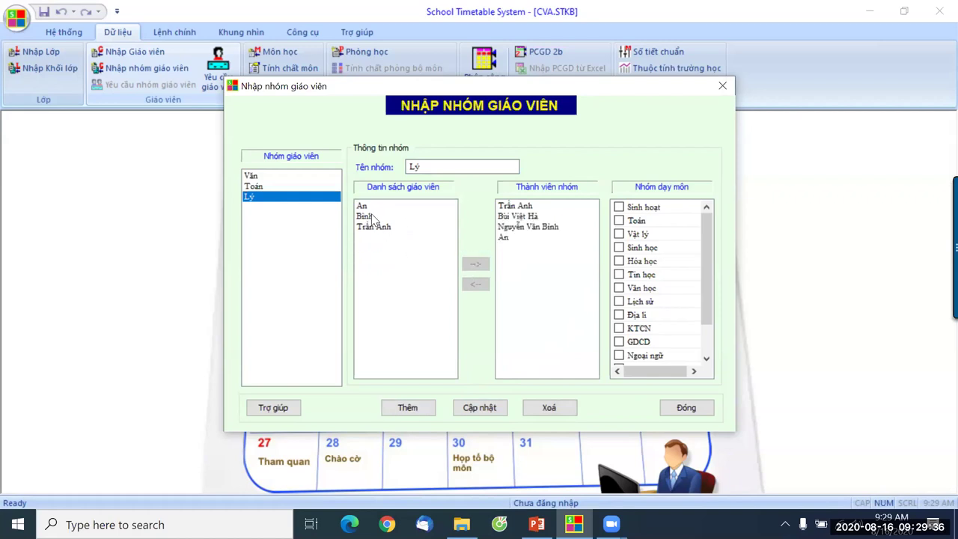
{"action": "left_click", "coordinate": [375, 226]}
{"action": "left_click", "coordinate": [473, 266]}
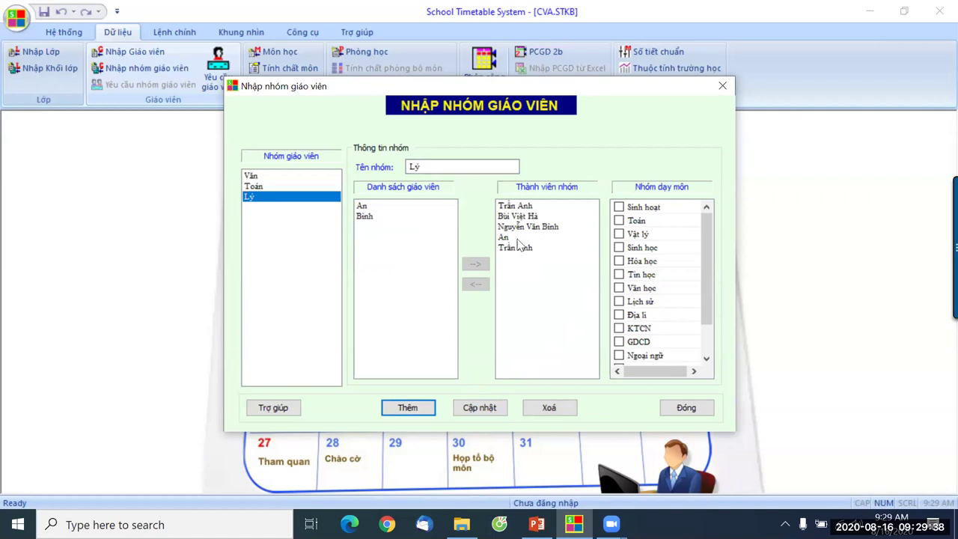
{"action": "left_click", "coordinate": [619, 206]}
{"action": "left_click", "coordinate": [619, 234]}
{"action": "left_click", "coordinate": [488, 408]}
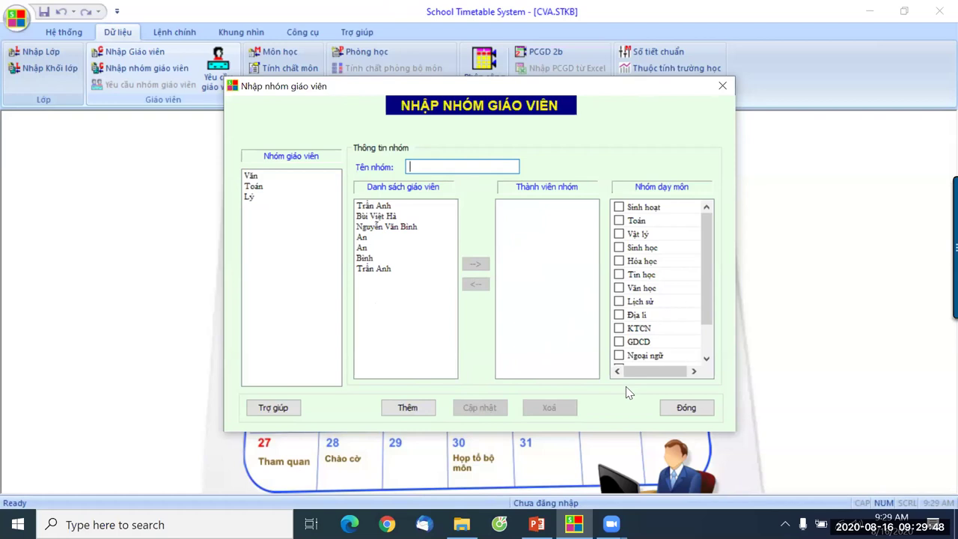
{"action": "left_click", "coordinate": [680, 409]}
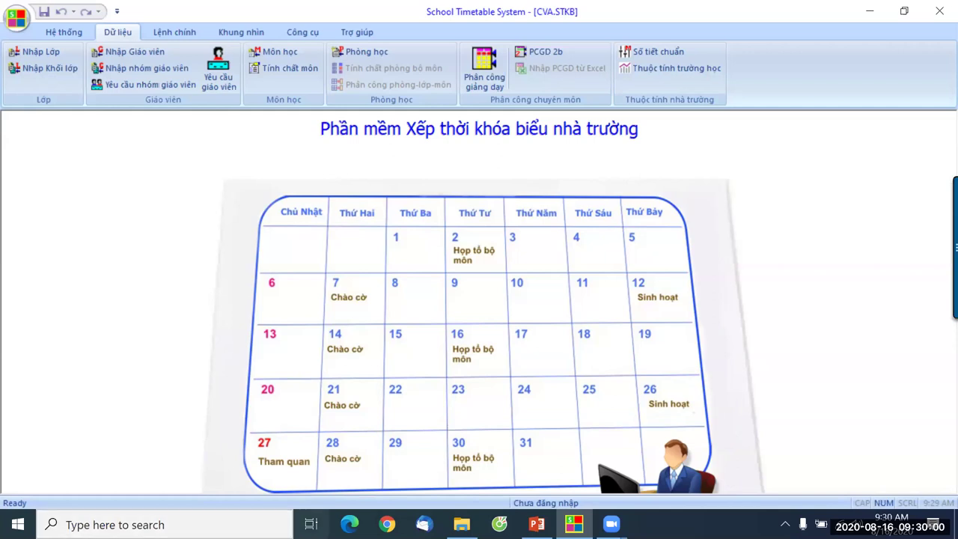
View PowerPoint slide 26 on subject properties, then open the Tính chất môn constraint dialog.
{"action": "left_click", "coordinate": [537, 524]}
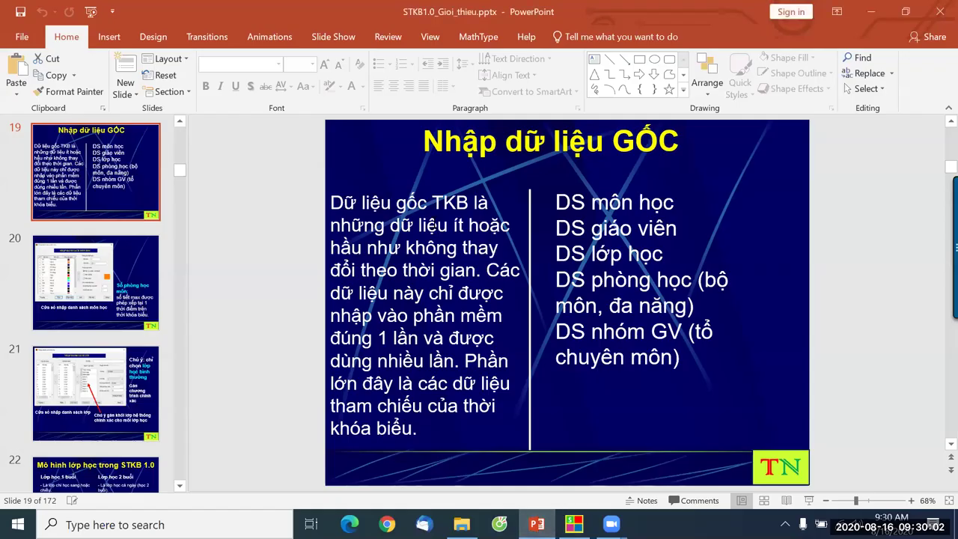
{"action": "scroll", "coordinate": [118, 285], "scroll_direction": "down", "scroll_amount": 1}
{"action": "scroll", "coordinate": [118, 285], "scroll_direction": "down", "scroll_amount": 3}
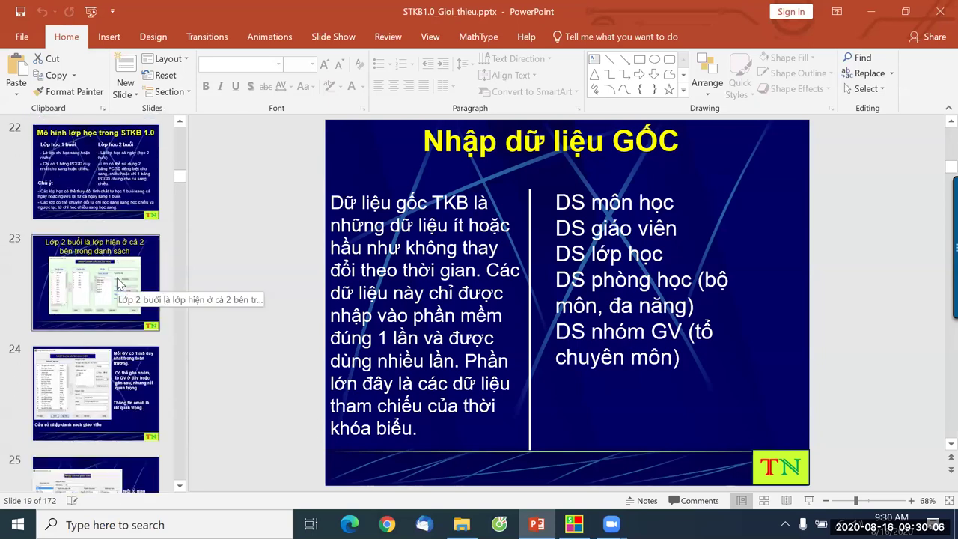
{"action": "scroll", "coordinate": [118, 284], "scroll_direction": "down", "scroll_amount": 2}
{"action": "scroll", "coordinate": [117, 283], "scroll_direction": "down", "scroll_amount": 2}
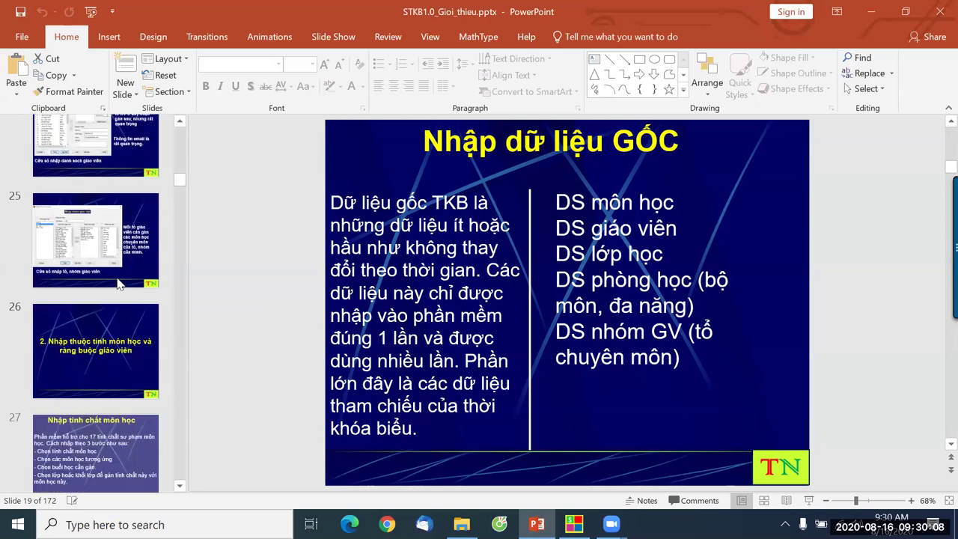
{"action": "left_click", "coordinate": [117, 283]}
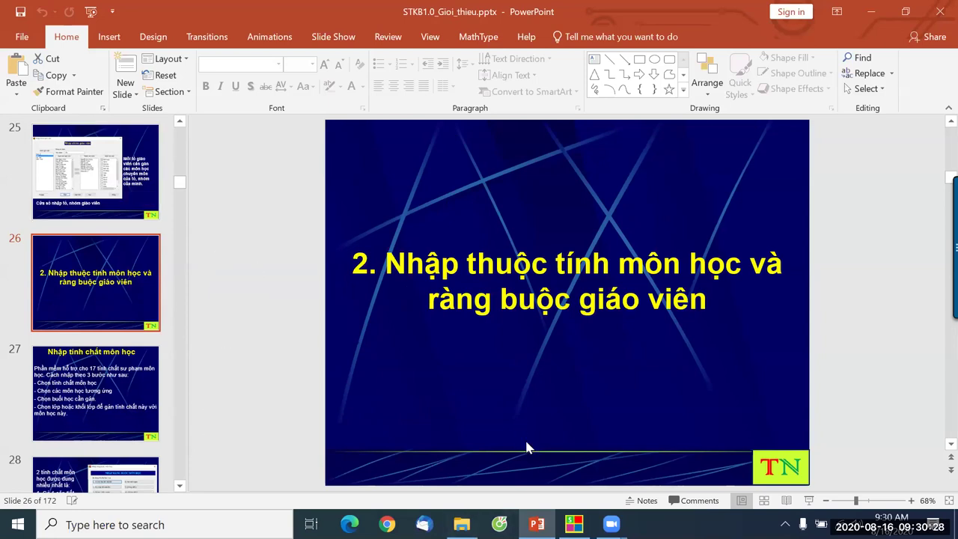
{"action": "left_click", "coordinate": [575, 524]}
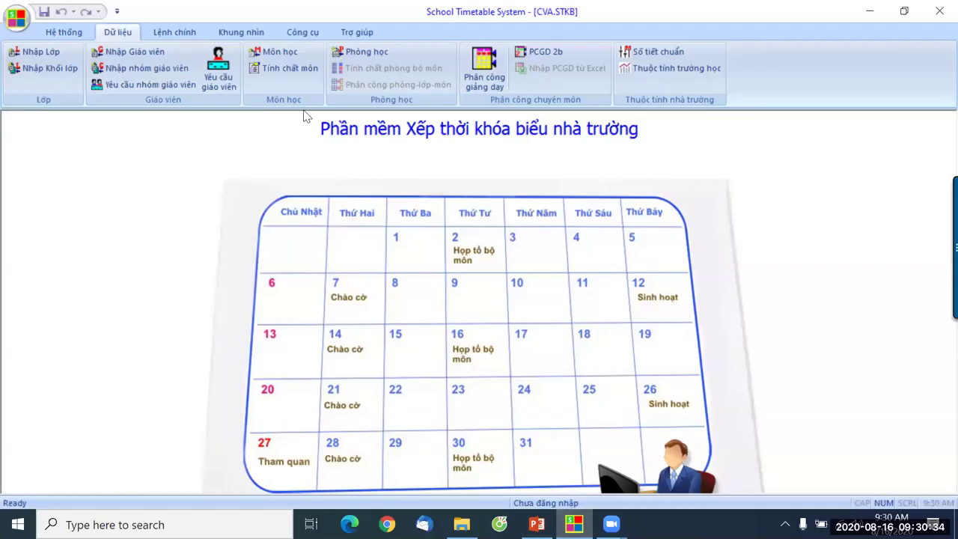
{"action": "left_click", "coordinate": [278, 71]}
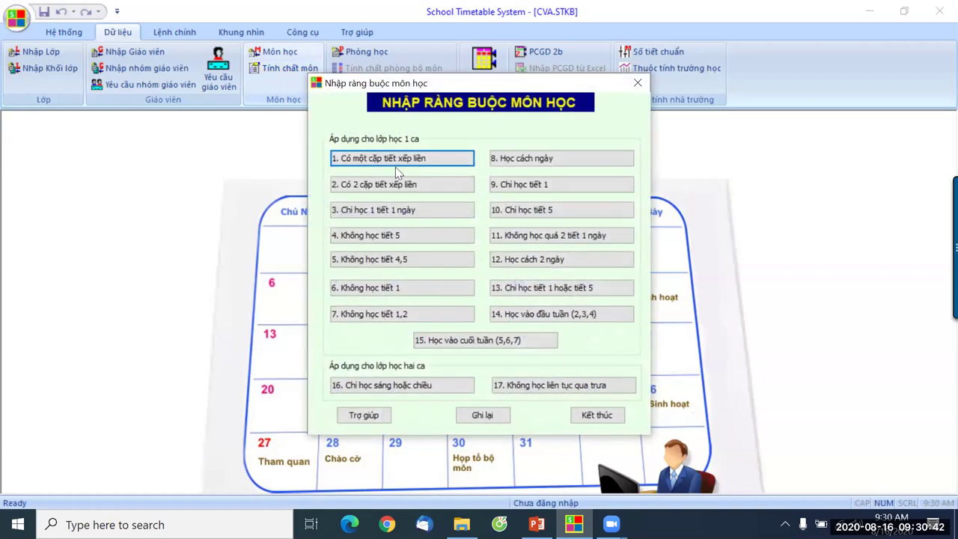
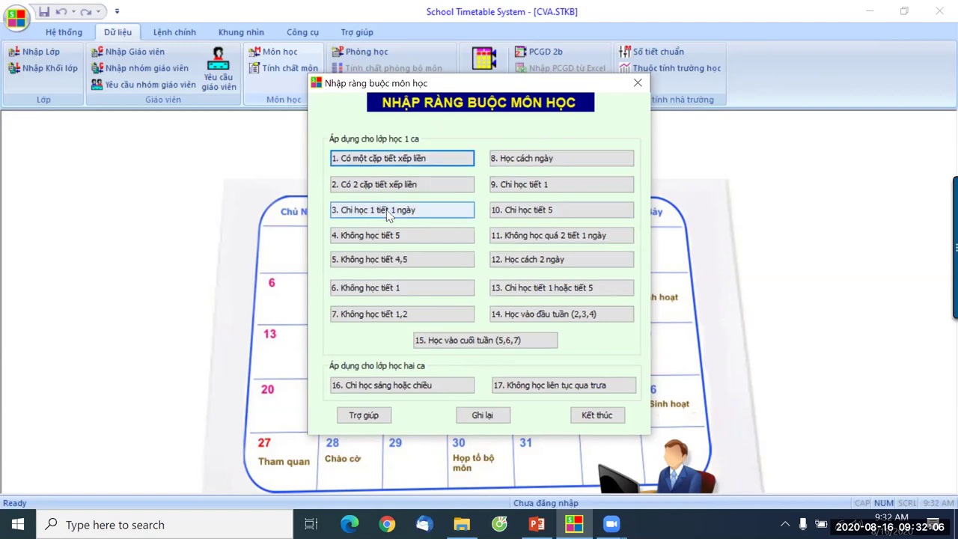
Require one pair of consecutive periods for Toán and Văn học across the whole school.
{"action": "left_click", "coordinate": [382, 158]}
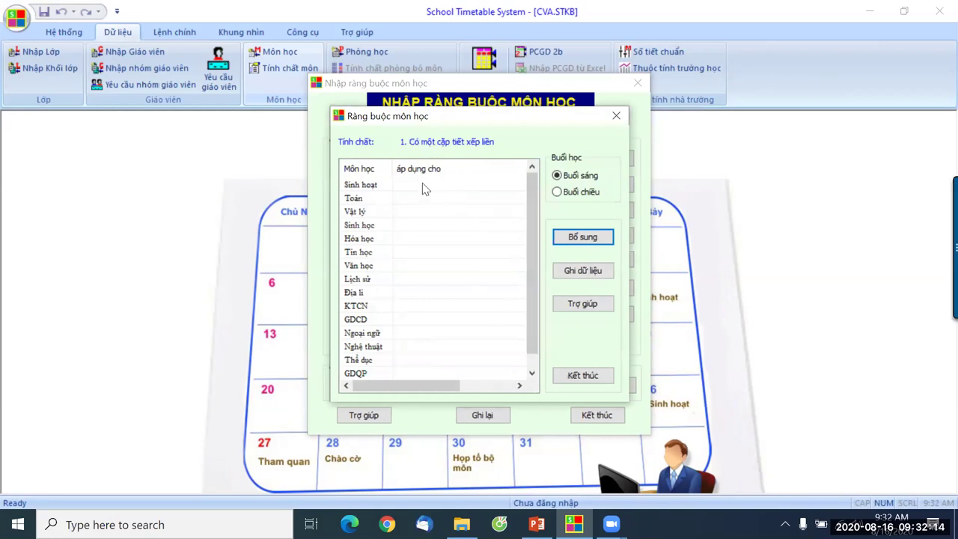
{"action": "left_click", "coordinate": [364, 204]}
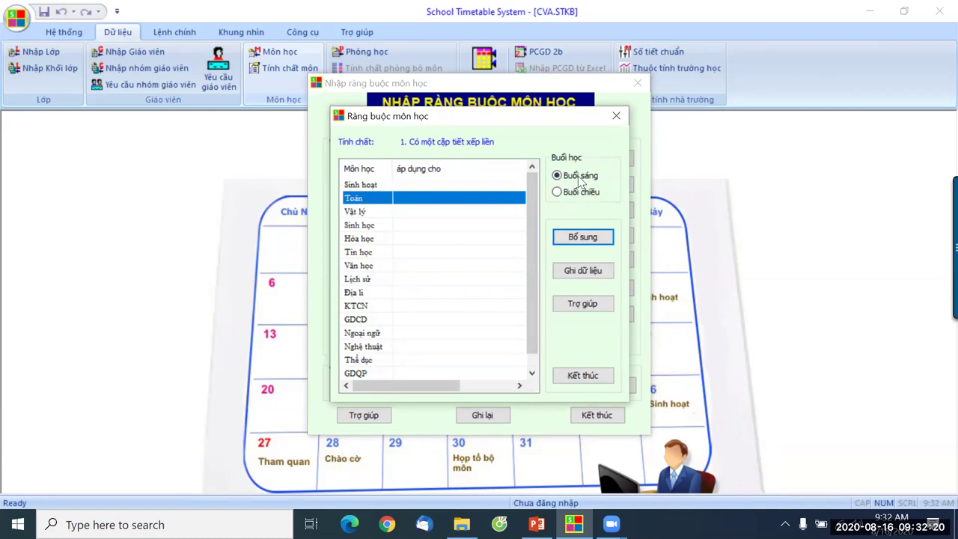
{"action": "left_click", "coordinate": [584, 238]}
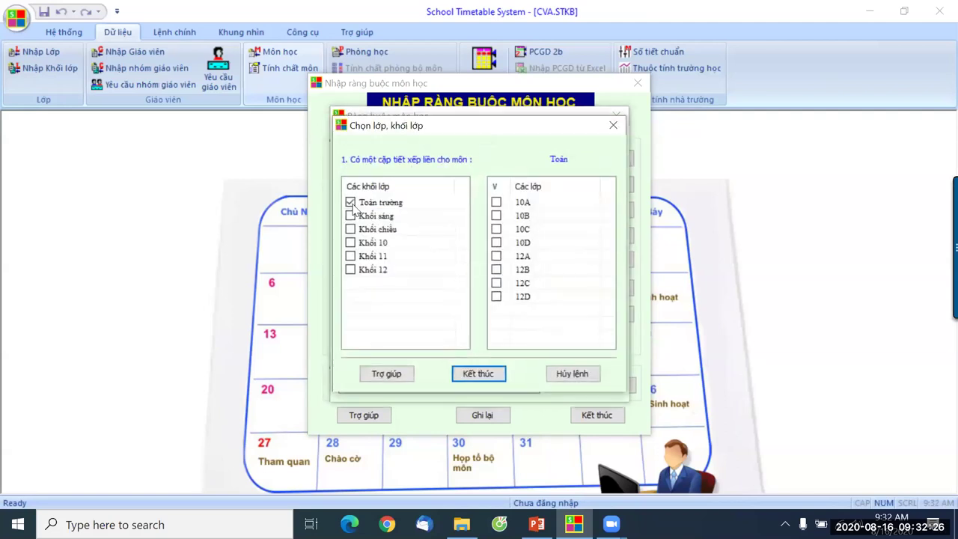
{"action": "left_click", "coordinate": [478, 373]}
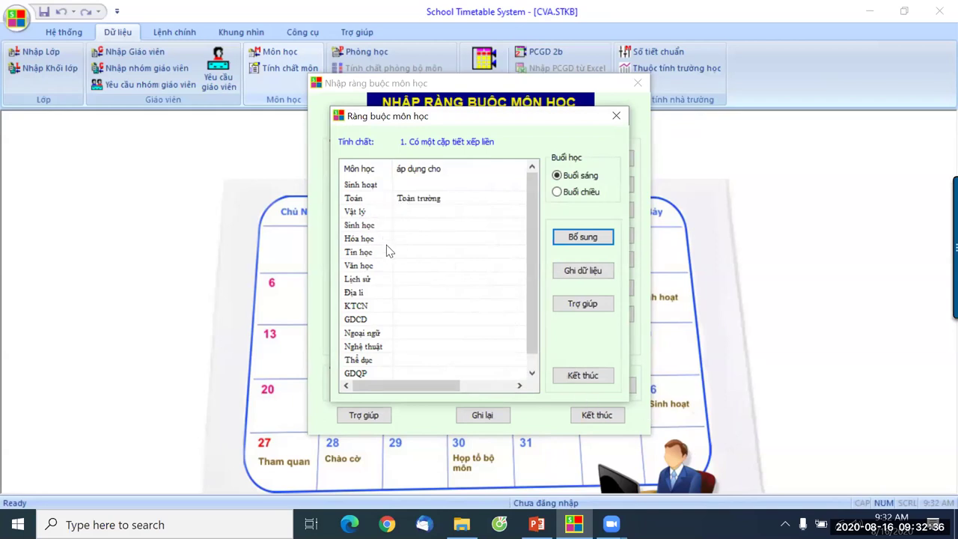
{"action": "left_click", "coordinate": [406, 269]}
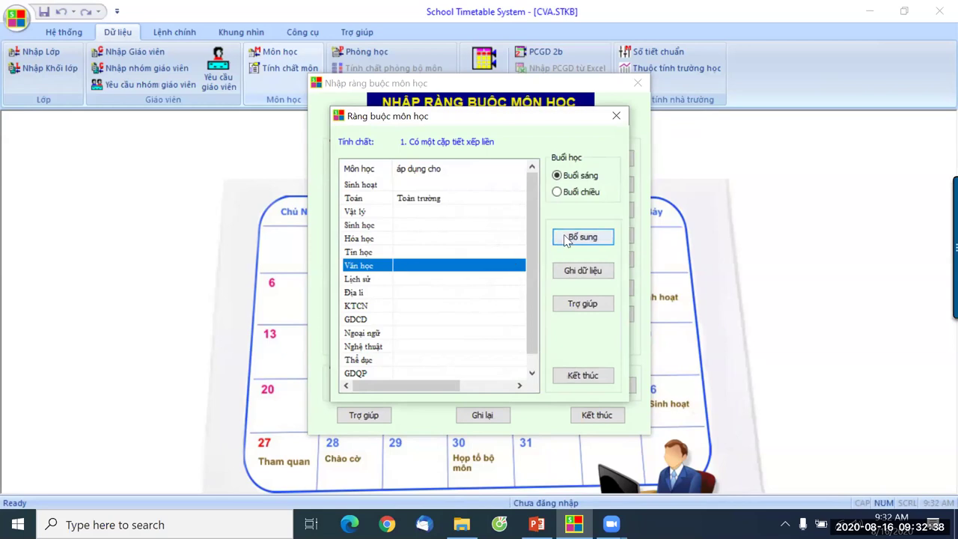
{"action": "left_click", "coordinate": [567, 239]}
{"action": "left_click", "coordinate": [350, 202]}
{"action": "left_click", "coordinate": [481, 373]}
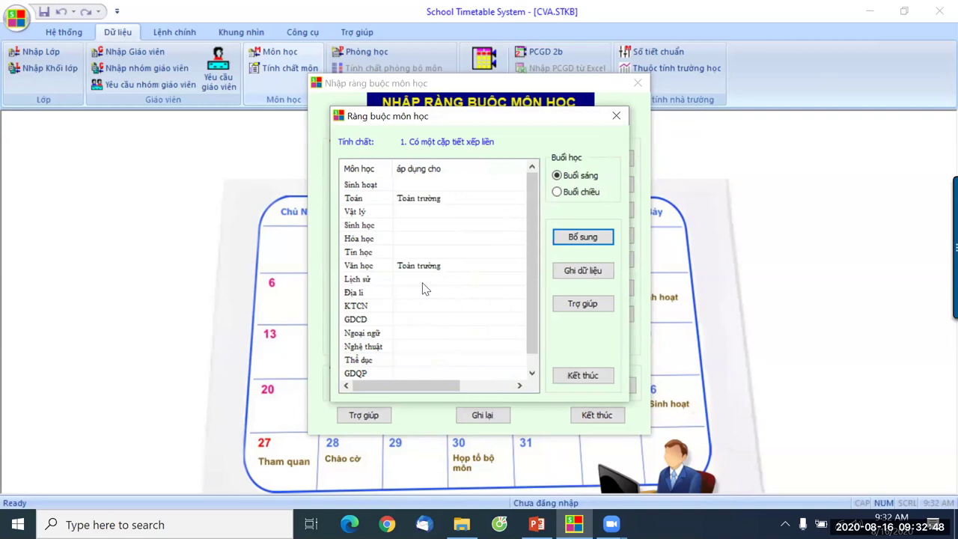
Add the consecutive-pair rule for Vật lý in class 10A and finish the constraint.
{"action": "left_click", "coordinate": [362, 215]}
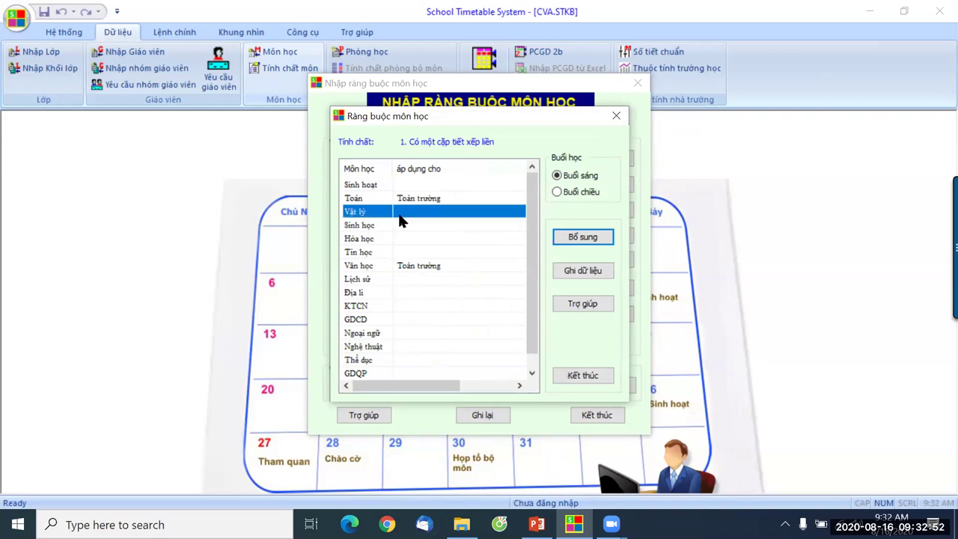
{"action": "left_click", "coordinate": [582, 238]}
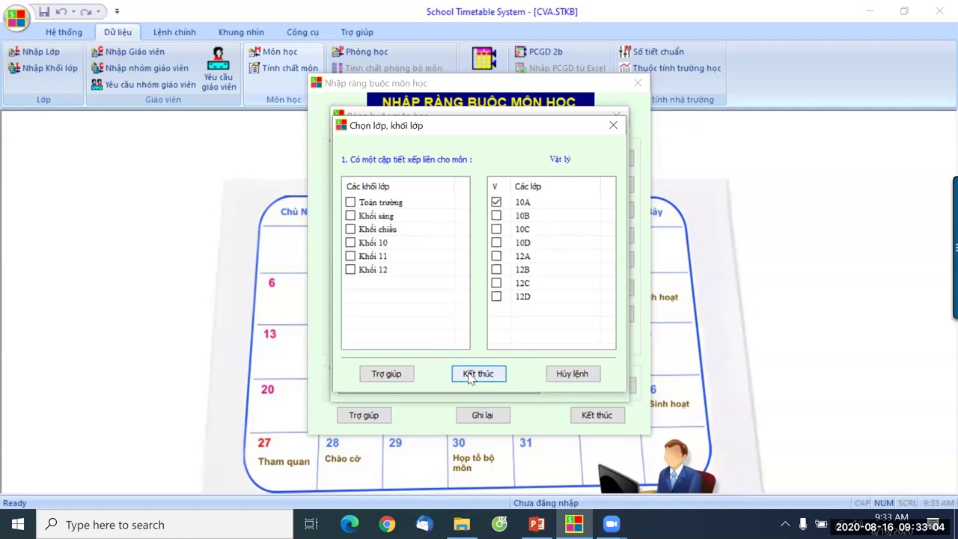
{"action": "left_click", "coordinate": [475, 376]}
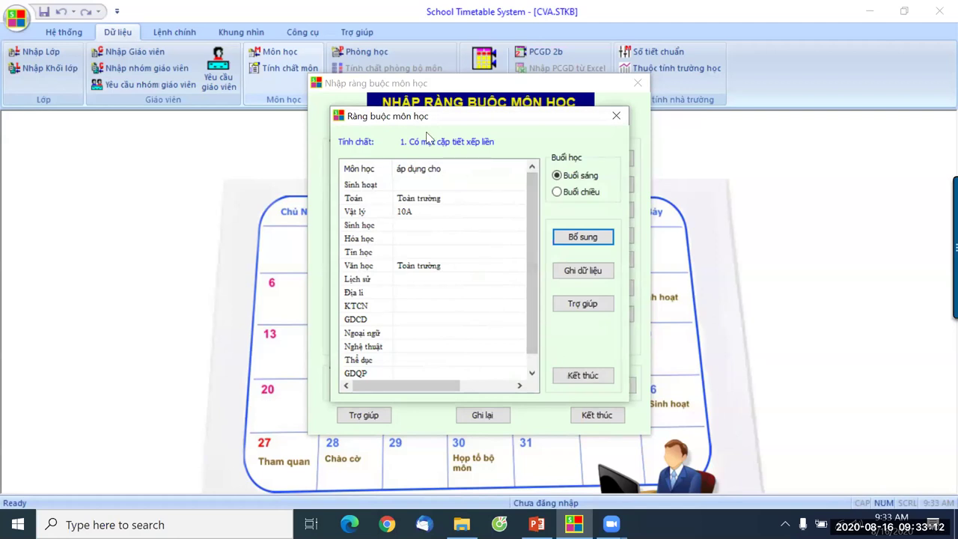
{"action": "left_click", "coordinate": [581, 376]}
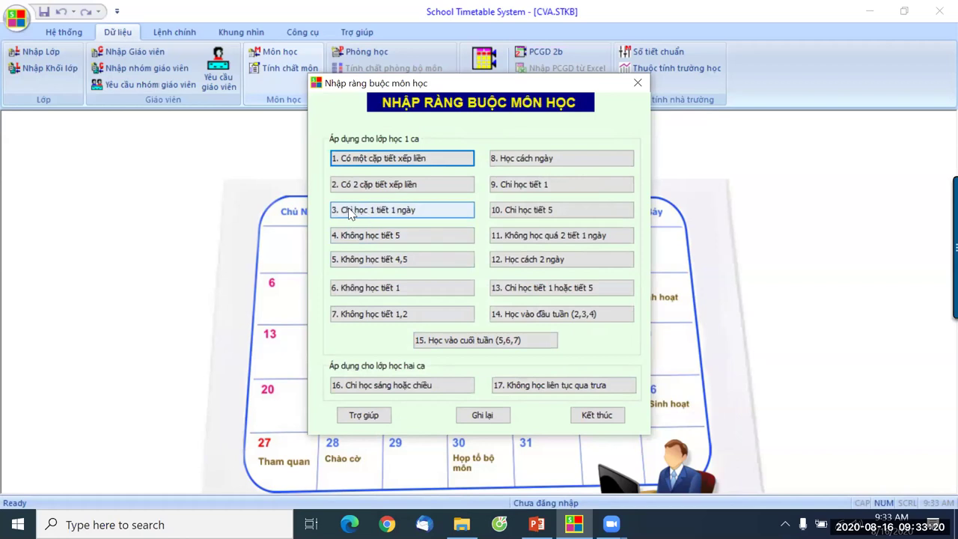
{"action": "left_click", "coordinate": [350, 212]}
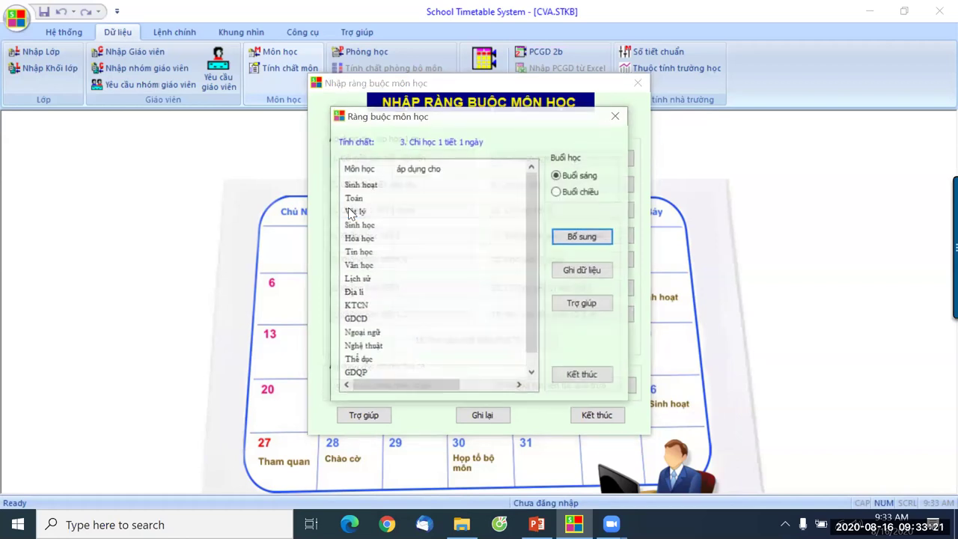
Limit Vật lý and Sinh học to one period per day school-wide.
{"action": "left_click", "coordinate": [410, 212]}
{"action": "left_click", "coordinate": [576, 238]}
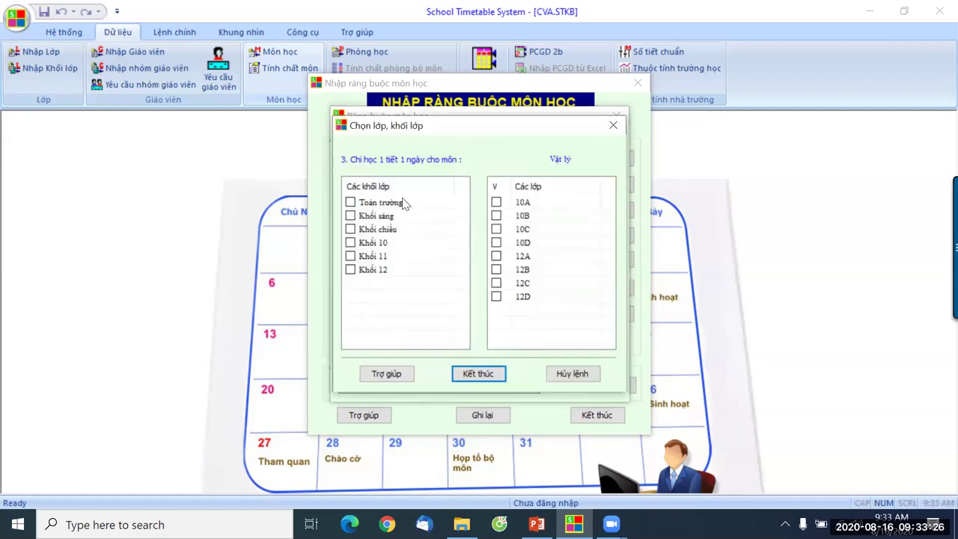
{"action": "left_click", "coordinate": [360, 204]}
{"action": "left_click", "coordinate": [351, 202]}
{"action": "left_click", "coordinate": [483, 374]}
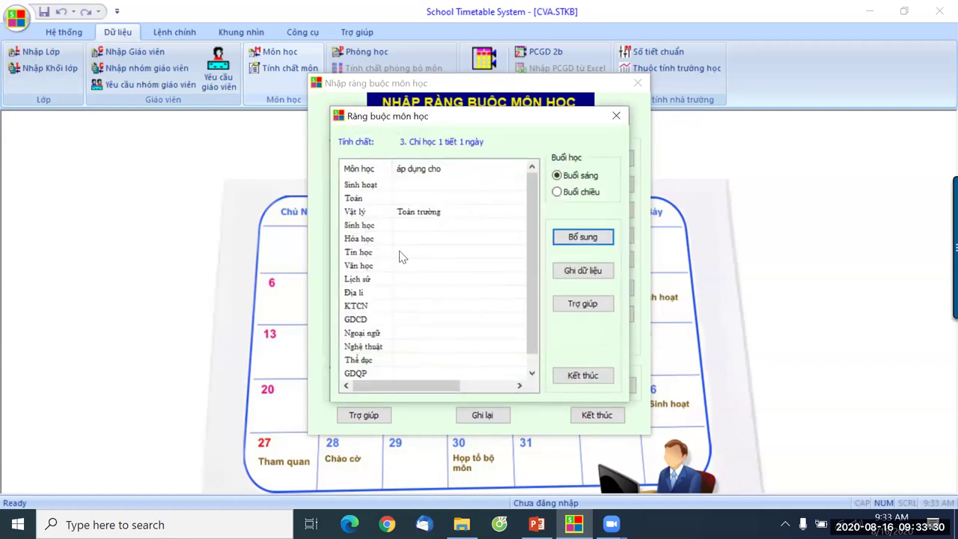
{"action": "left_click", "coordinate": [421, 227]}
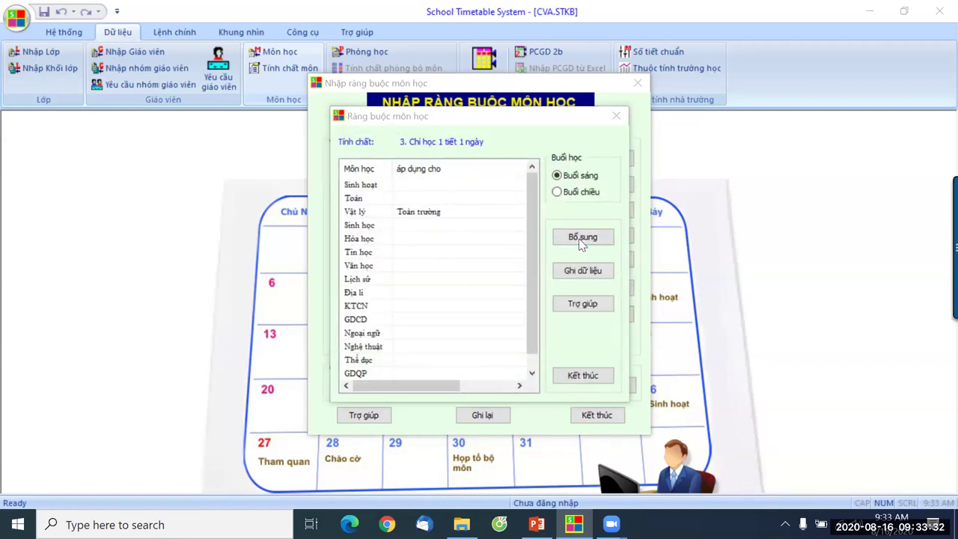
{"action": "left_click", "coordinate": [578, 238]}
{"action": "left_click", "coordinate": [350, 203]}
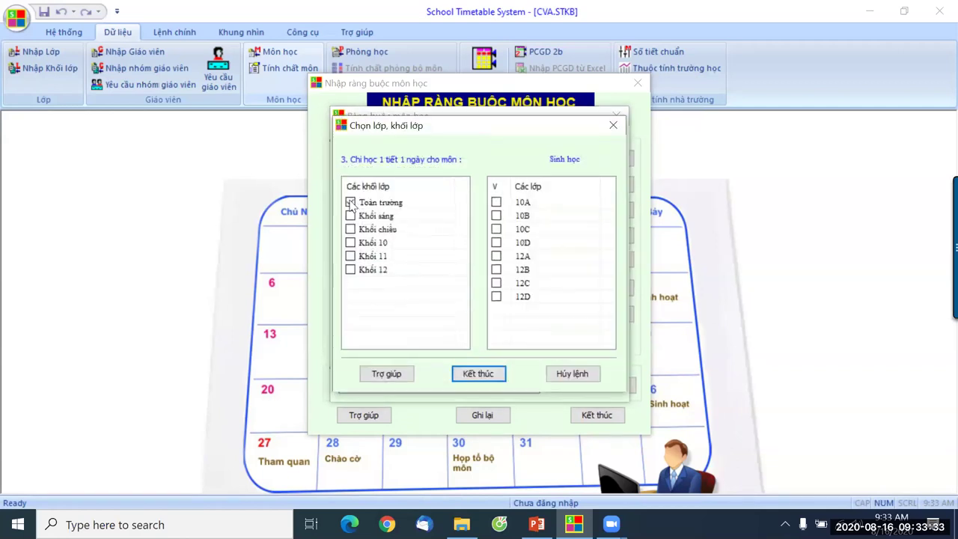
{"action": "left_click", "coordinate": [476, 373]}
Limit Hóa học and Tin học to one period per day school-wide, then save the subject constraints.
{"action": "left_click", "coordinate": [414, 242]}
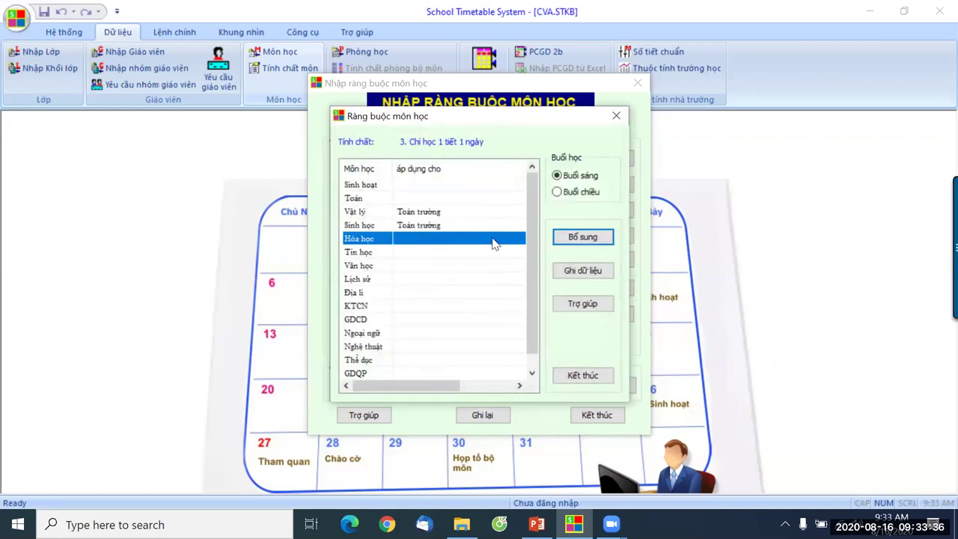
{"action": "left_click", "coordinate": [573, 237]}
{"action": "left_click", "coordinate": [351, 203]}
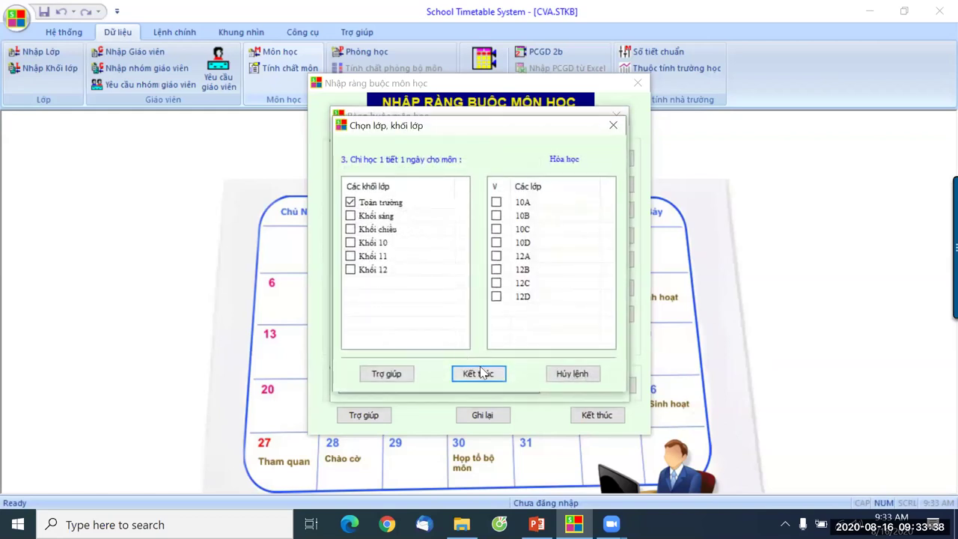
{"action": "left_click", "coordinate": [476, 373]}
{"action": "left_click", "coordinate": [455, 252]}
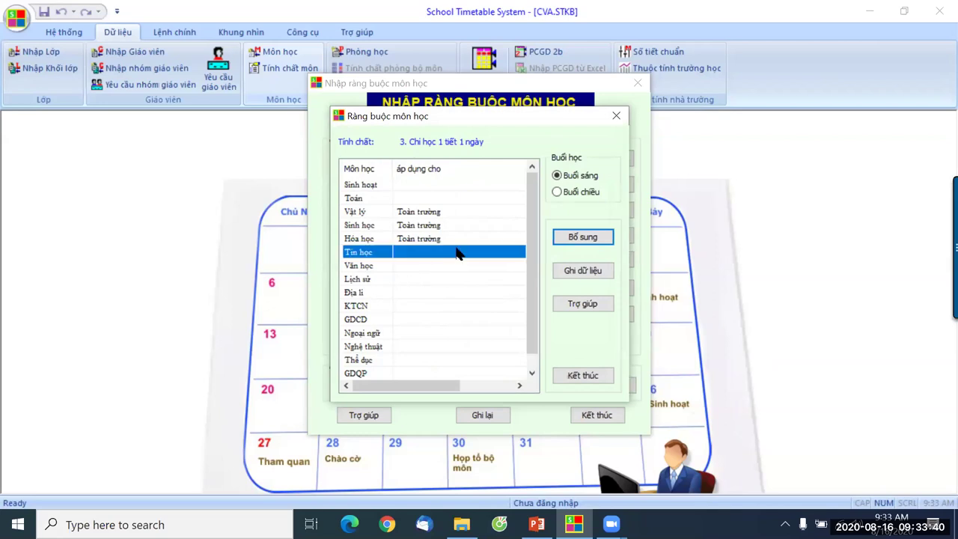
{"action": "left_click", "coordinate": [574, 238]}
{"action": "left_click", "coordinate": [351, 202]}
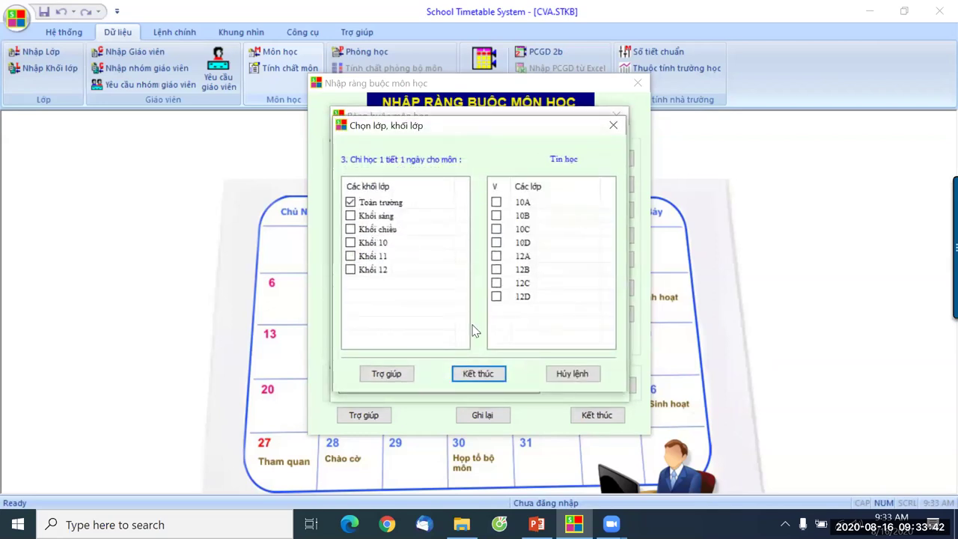
{"action": "left_click", "coordinate": [477, 373]}
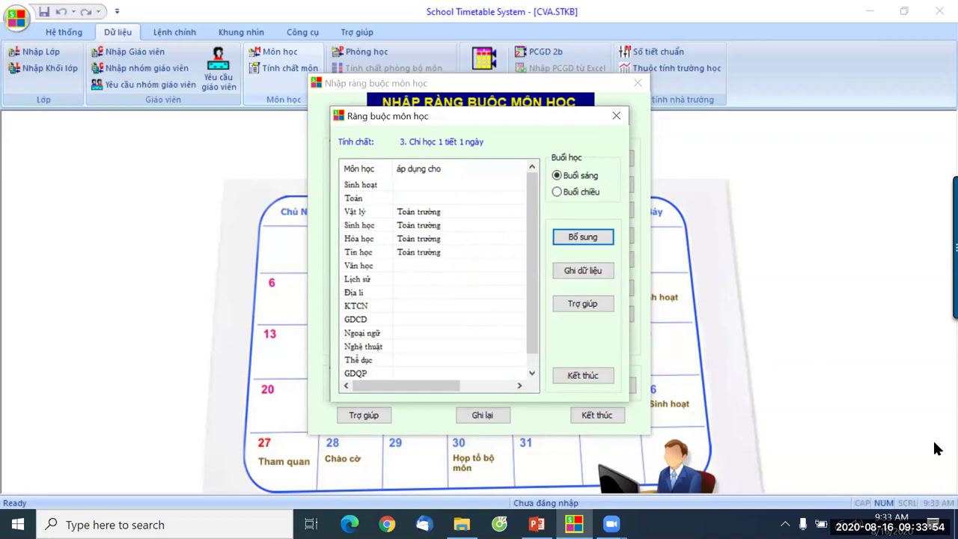
{"action": "left_click", "coordinate": [582, 380]}
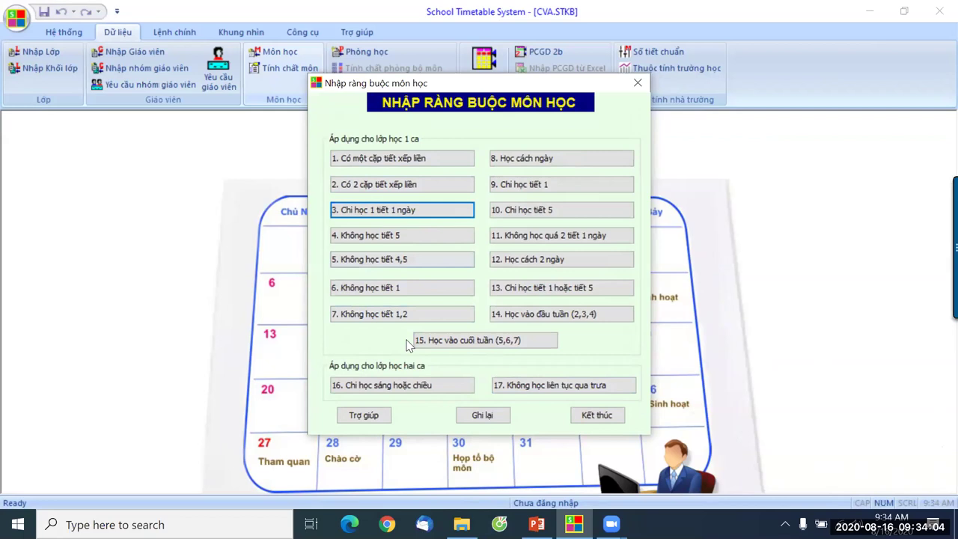
{"action": "left_click", "coordinate": [482, 417]}
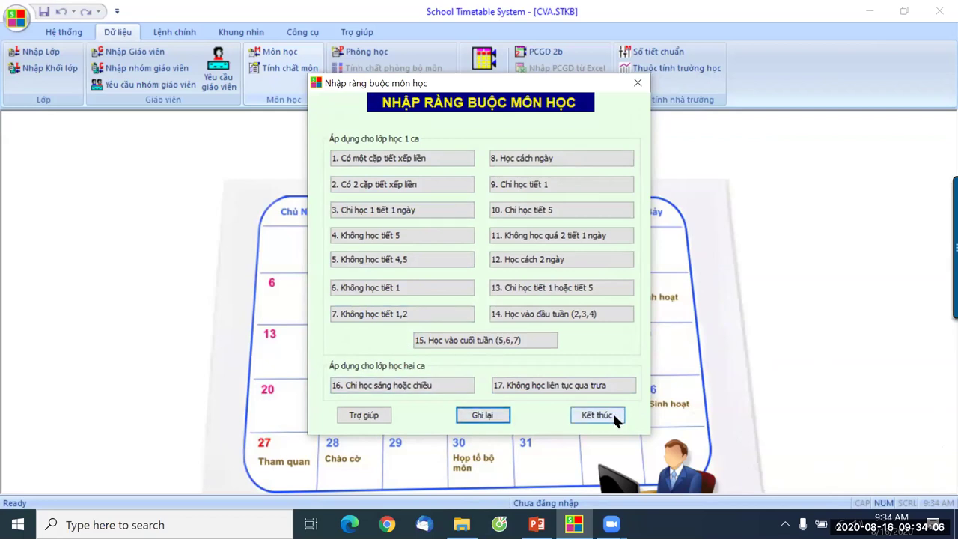
{"action": "left_click", "coordinate": [612, 413]}
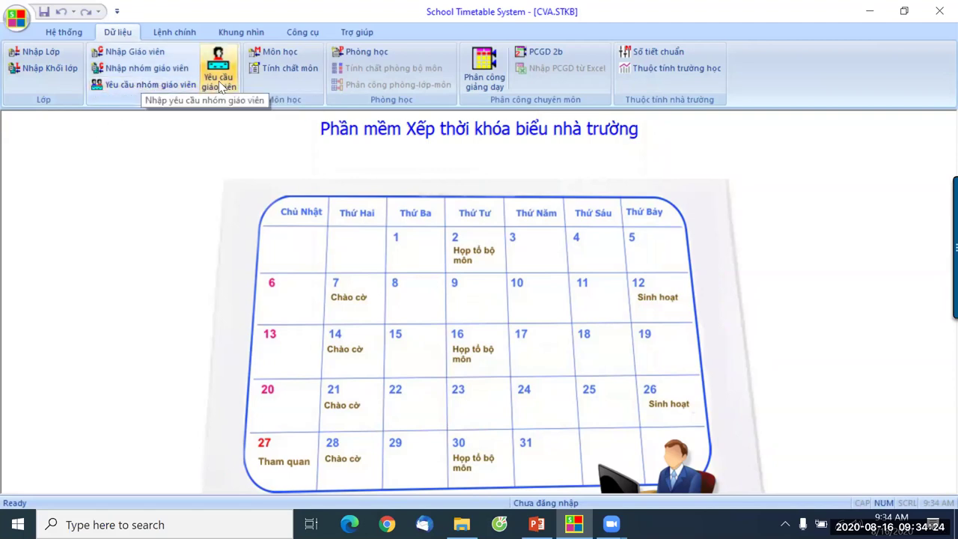
Bring up 'Yêu cầu nhóm giáo viên' from the Dữ liệu ribbon.
{"action": "left_click", "coordinate": [142, 86]}
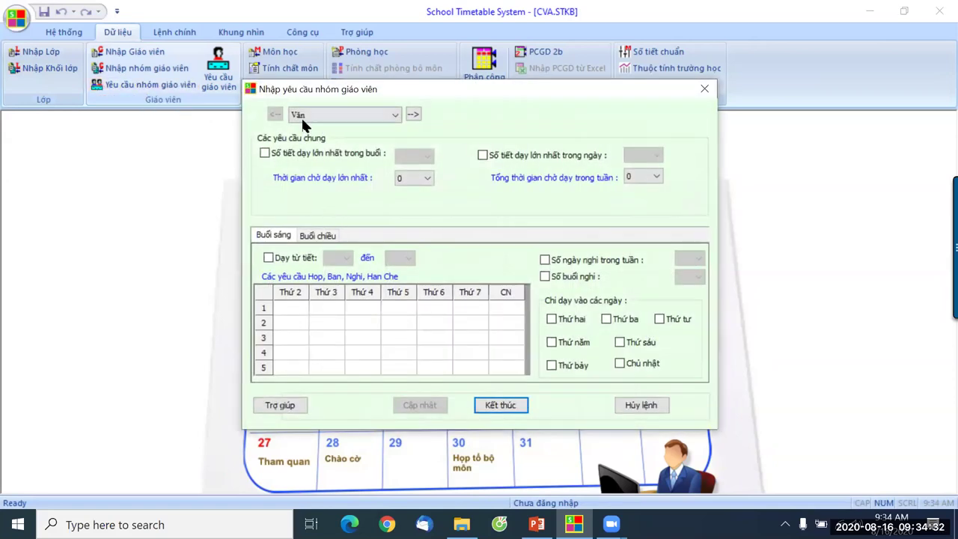
{"action": "left_click", "coordinate": [353, 118]}
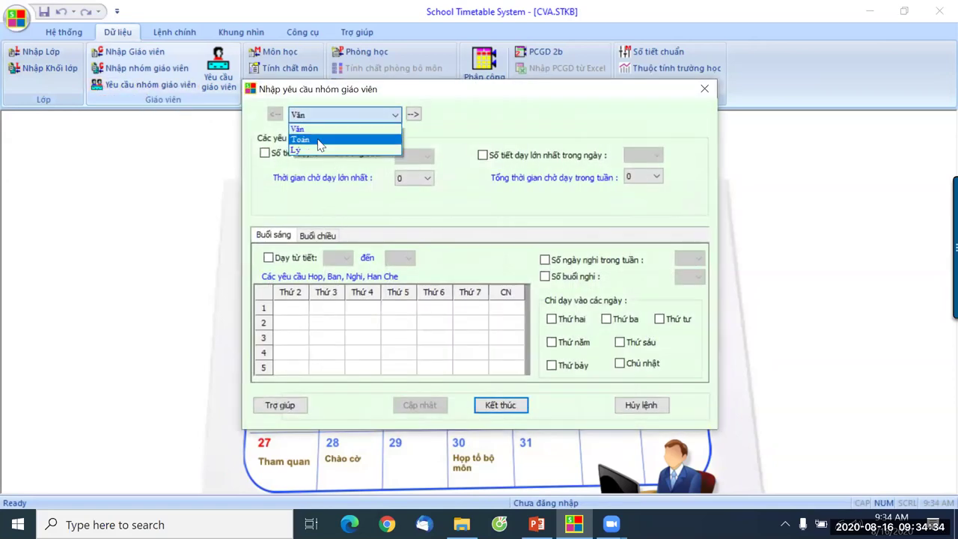
{"action": "left_click", "coordinate": [343, 160]}
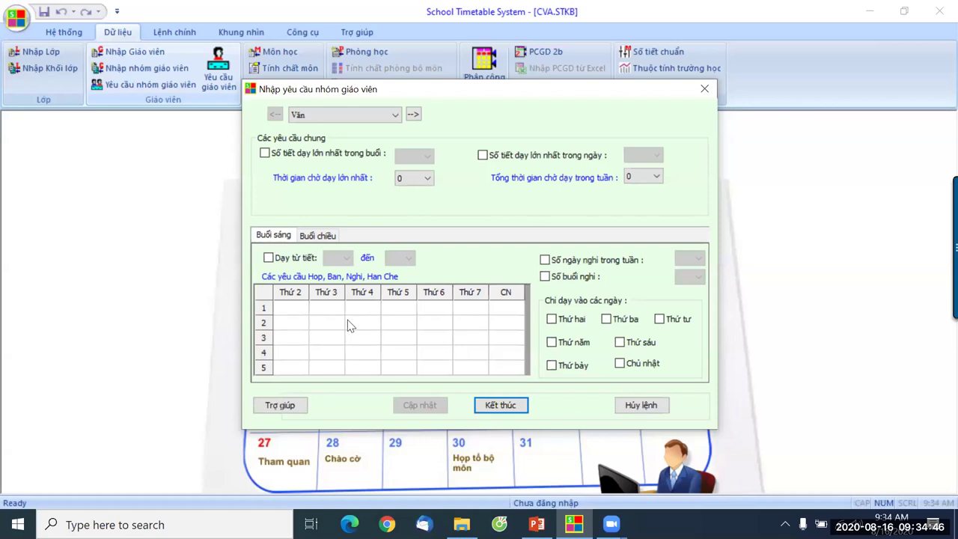
{"action": "left_click", "coordinate": [316, 236]}
{"action": "left_click", "coordinate": [274, 235]}
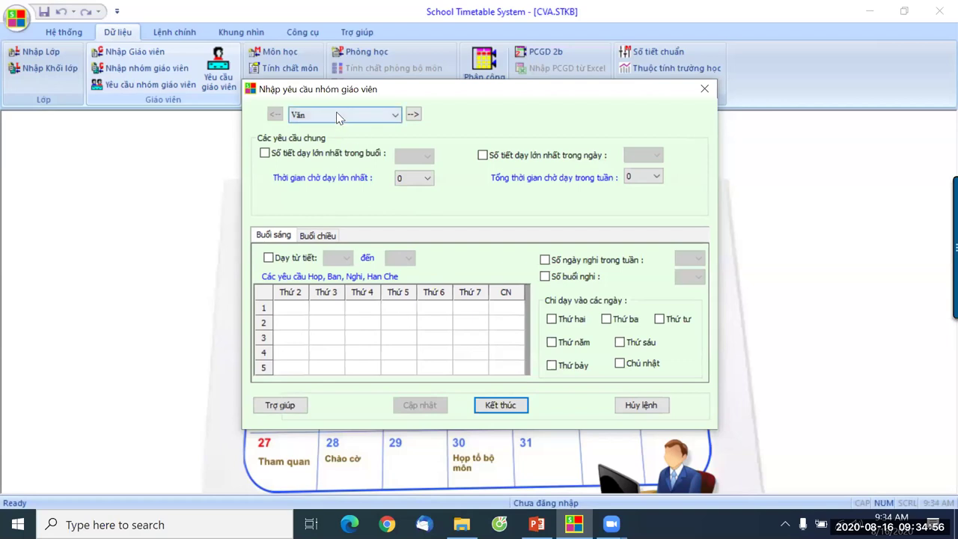
Set a Họp meeting for the Văn group on Thứ 5, morning period 1, and close the requirements.
{"action": "right_click", "coordinate": [397, 309]}
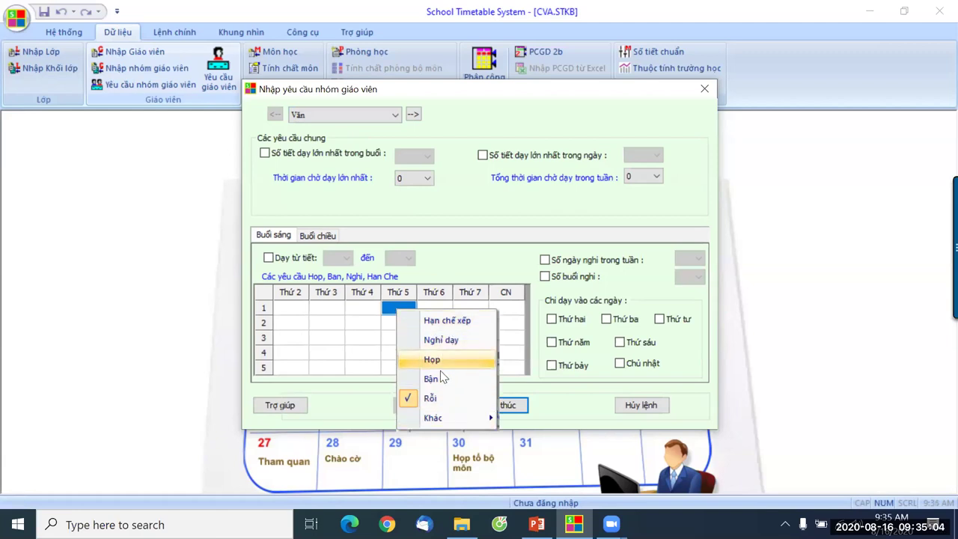
{"action": "mouse_move", "coordinate": [438, 419]}
{"action": "left_click", "coordinate": [432, 361]}
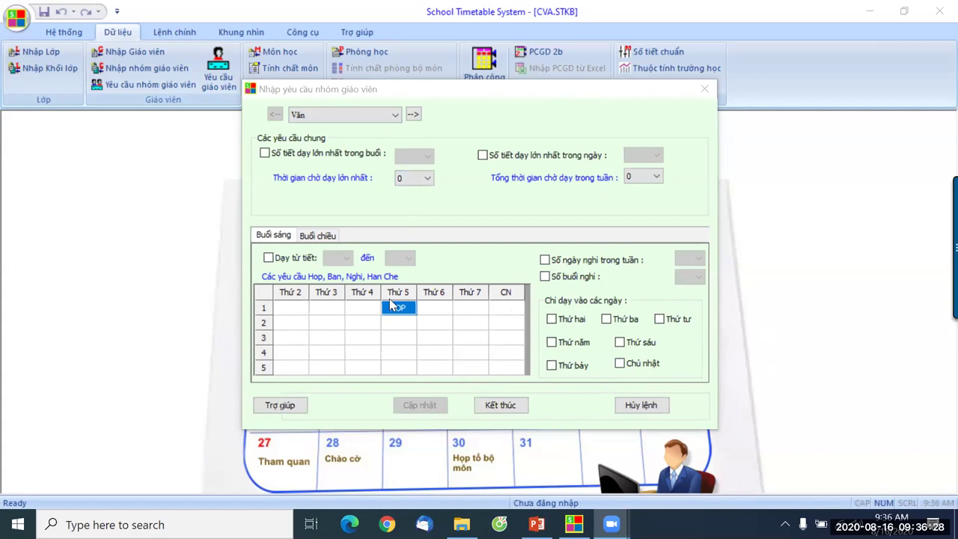
{"action": "left_click", "coordinate": [497, 405]}
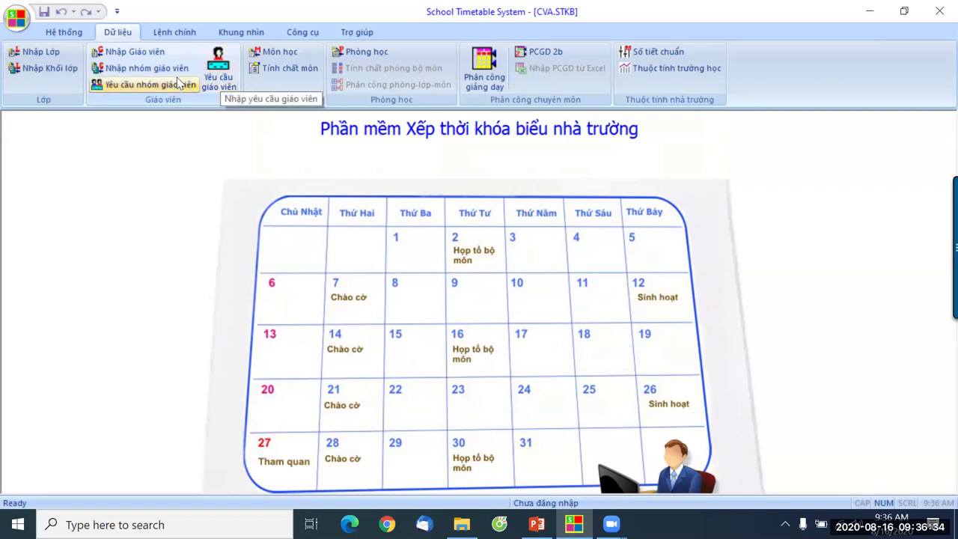
{"action": "left_click", "coordinate": [219, 85]}
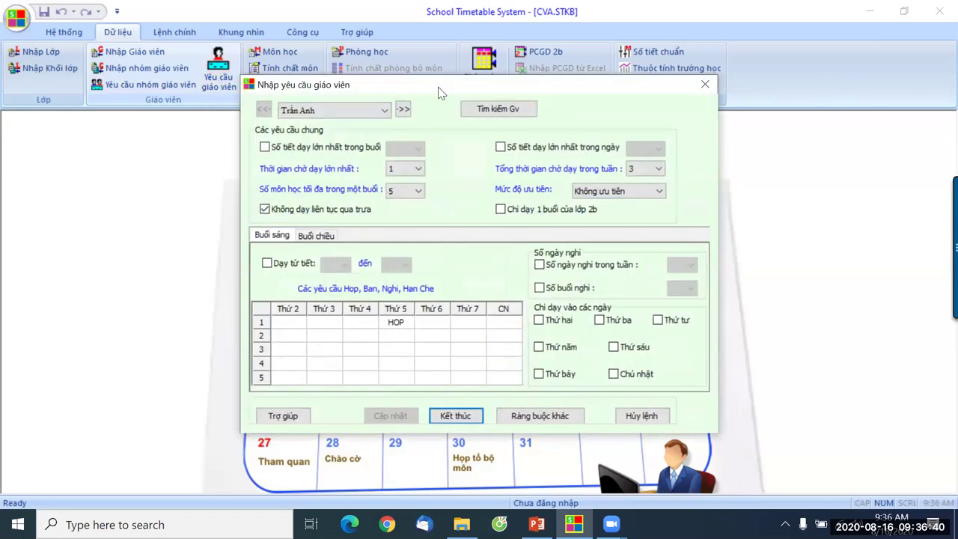
{"action": "left_click", "coordinate": [384, 110]}
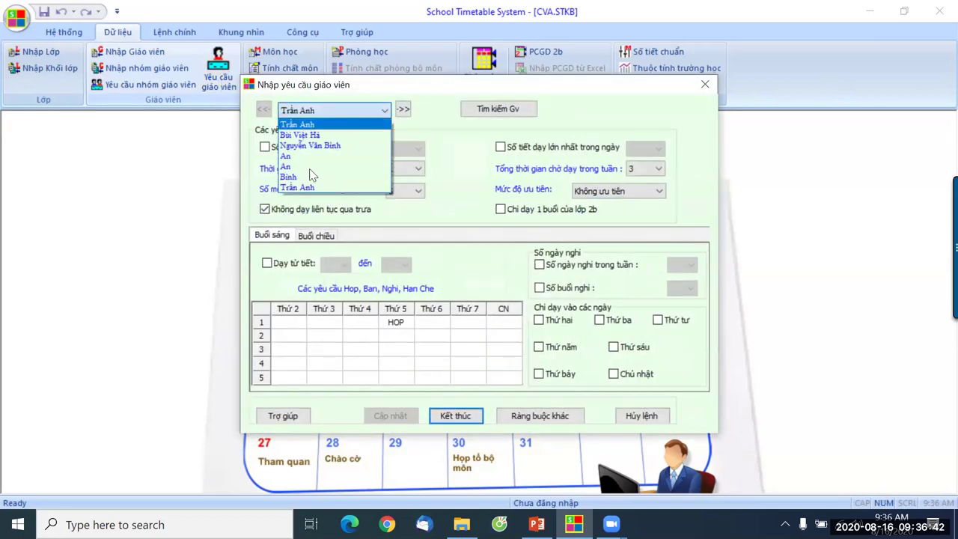
{"action": "left_click", "coordinate": [371, 86]}
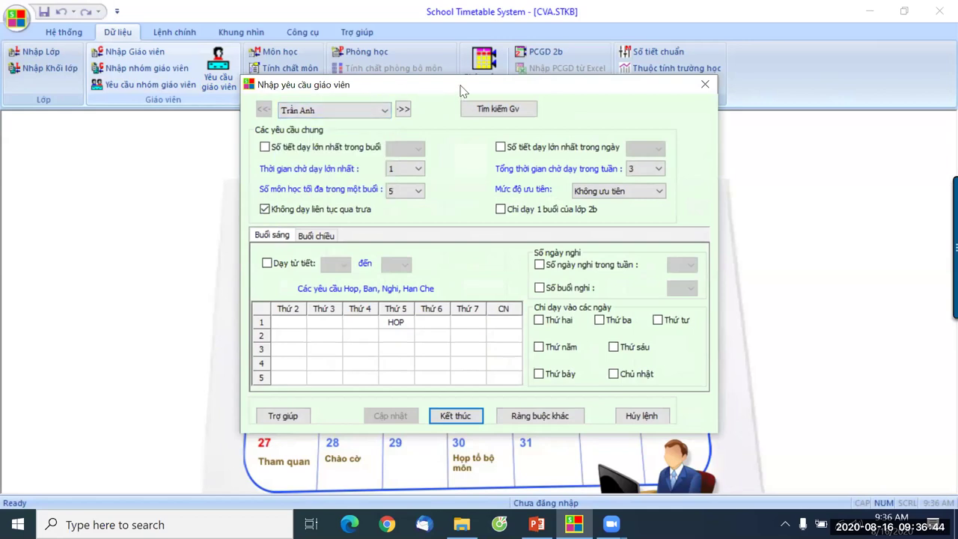
{"action": "left_click_drag", "start_coordinate": [462, 90], "coordinate": [444, 34]}
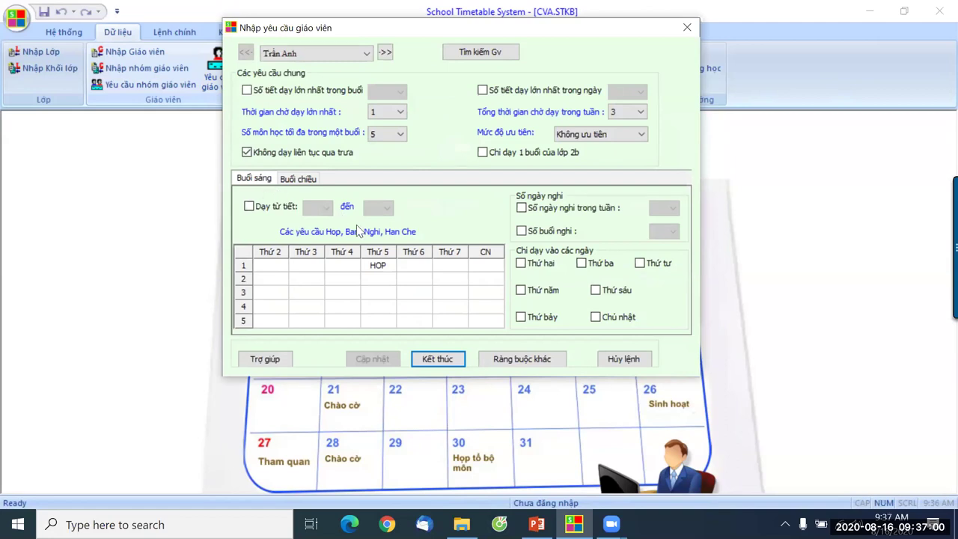
Mark Thứ 7 periods 1 and 2 as Họp meeting slots.
{"action": "left_click", "coordinate": [378, 271]}
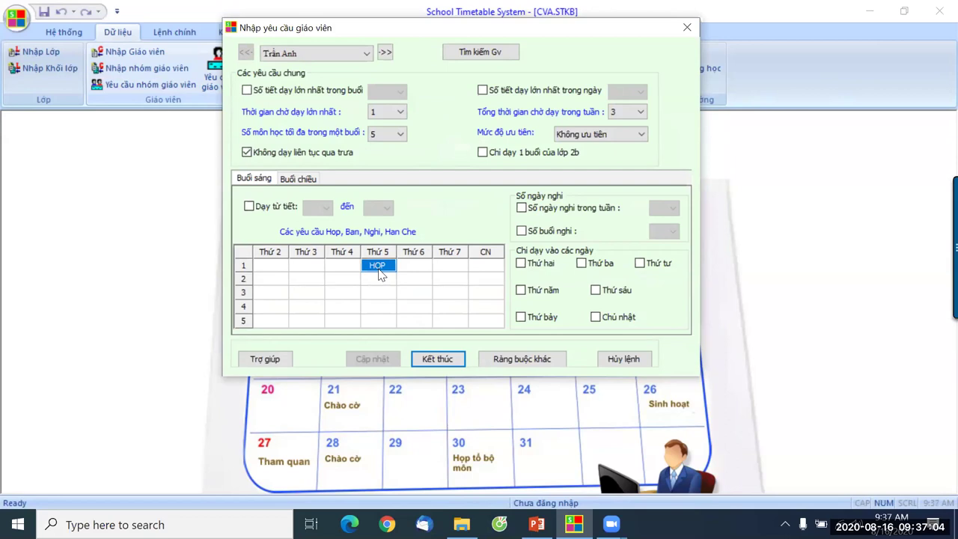
{"action": "left_click", "coordinate": [459, 274]}
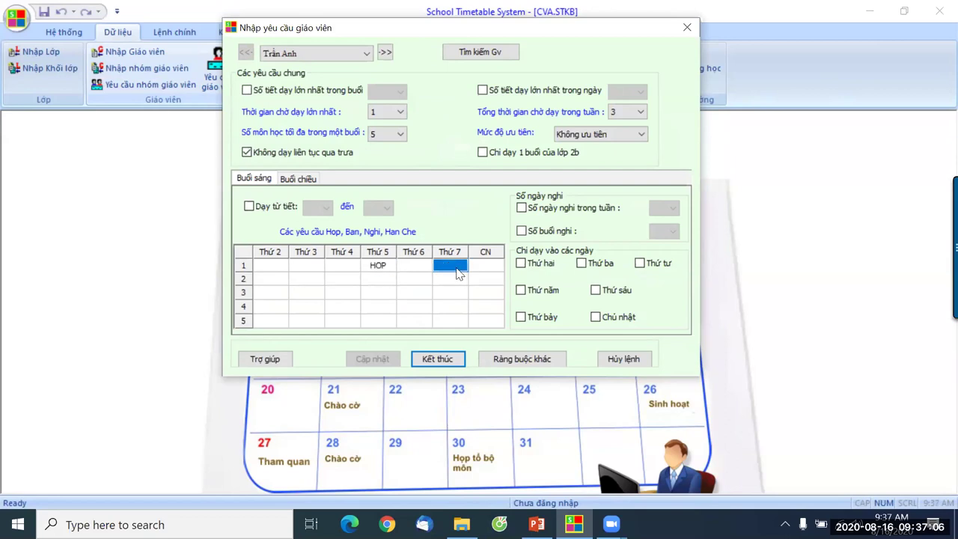
{"action": "right_click", "coordinate": [459, 274]}
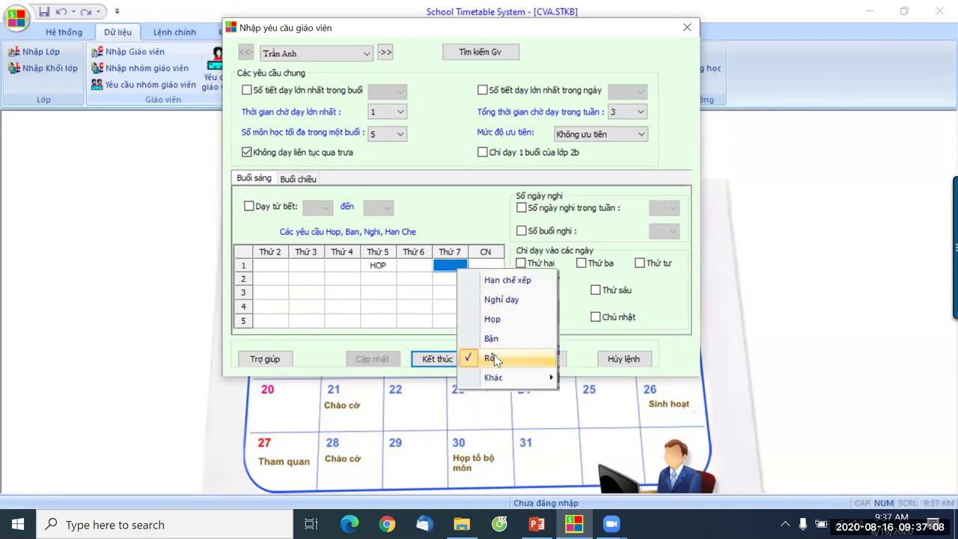
{"action": "left_click", "coordinate": [492, 319]}
{"action": "left_click", "coordinate": [460, 280]}
{"action": "right_click", "coordinate": [461, 282]}
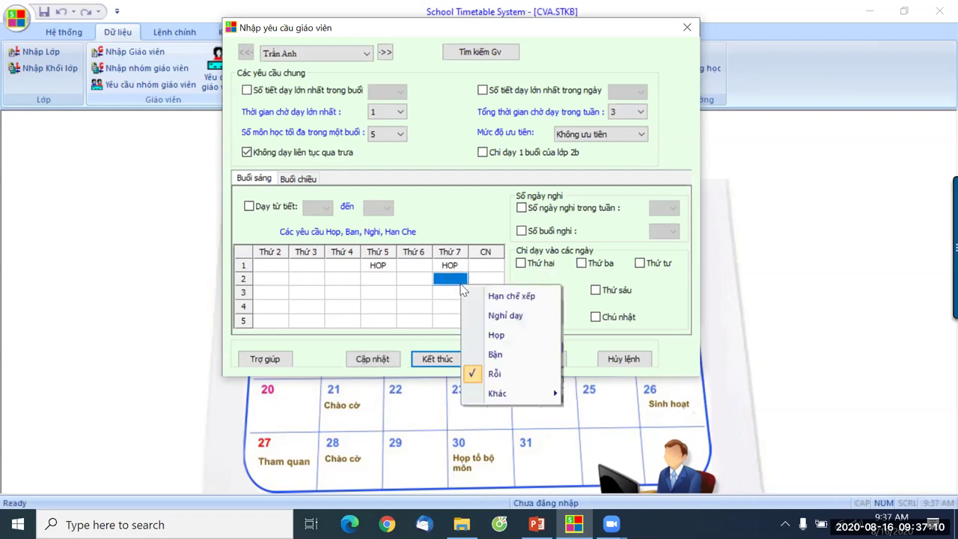
{"action": "left_click", "coordinate": [496, 336]}
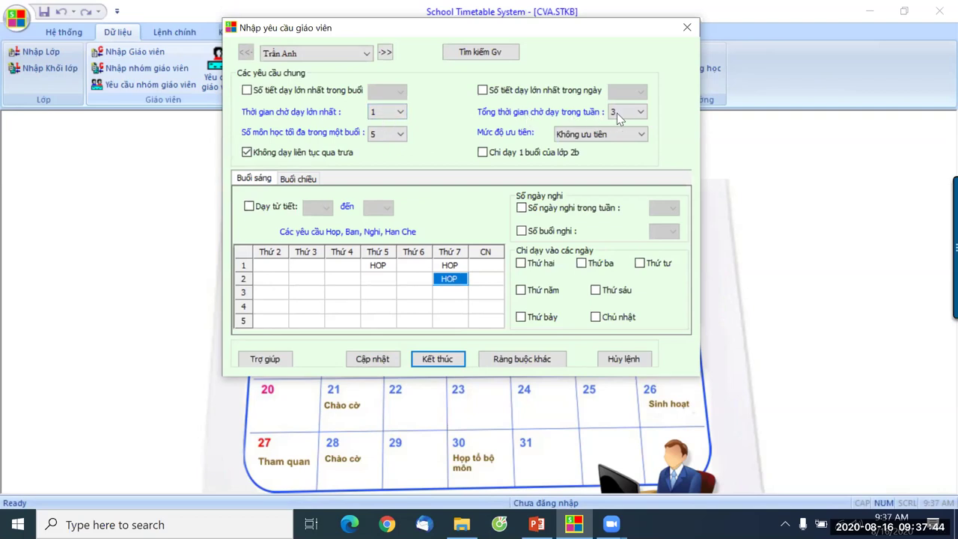
Keep weekly waiting time at 3 and cap subjects per session at 2 instead of 5.
{"action": "left_click", "coordinate": [631, 114]}
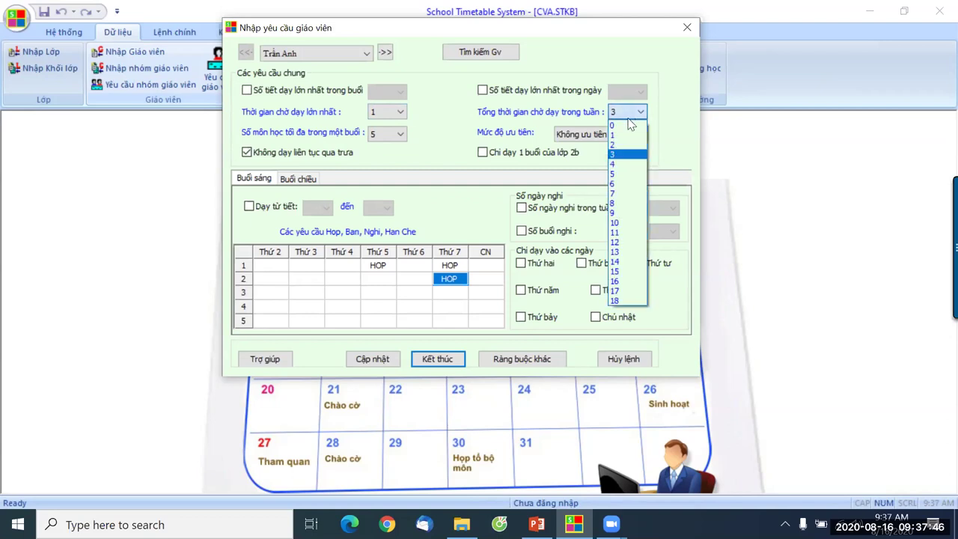
{"action": "left_click", "coordinate": [687, 140]}
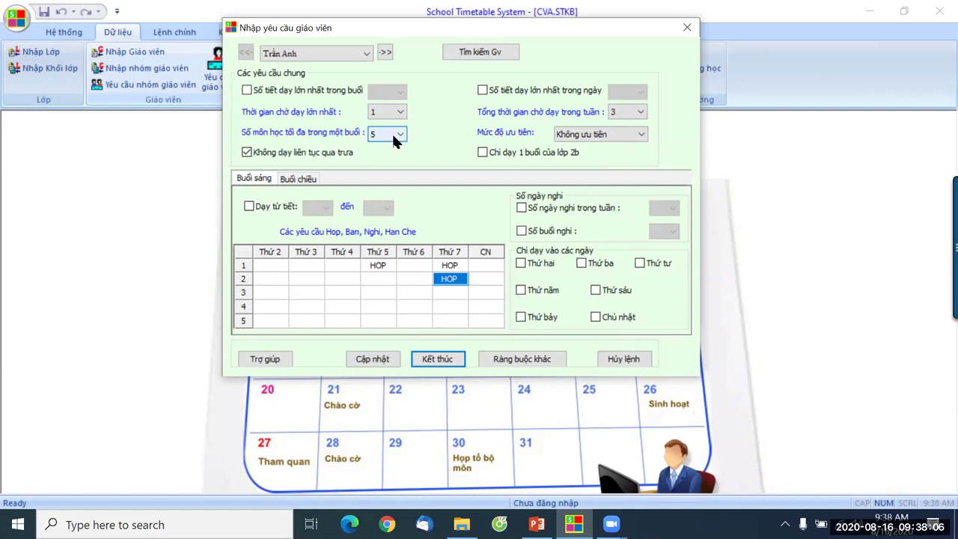
{"action": "left_click", "coordinate": [393, 136]}
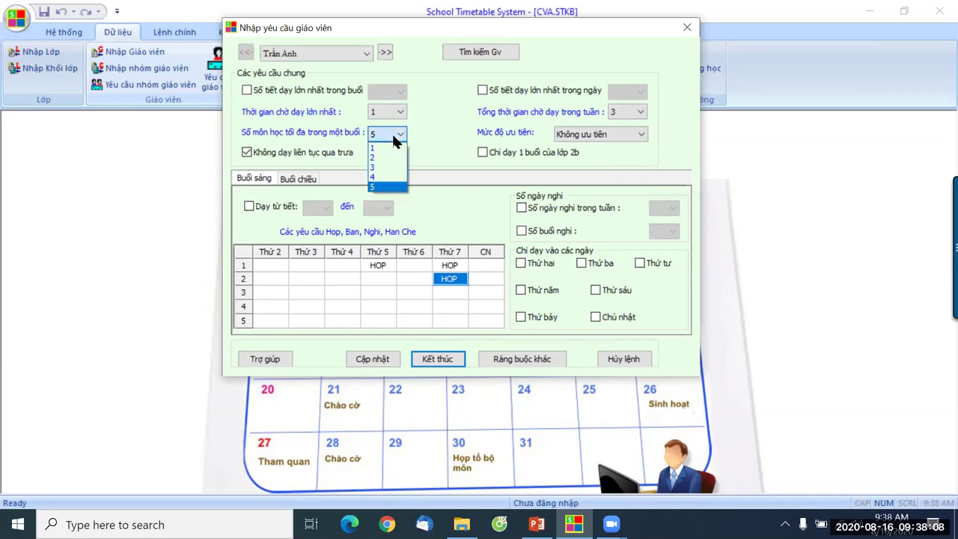
{"action": "left_click", "coordinate": [386, 158]}
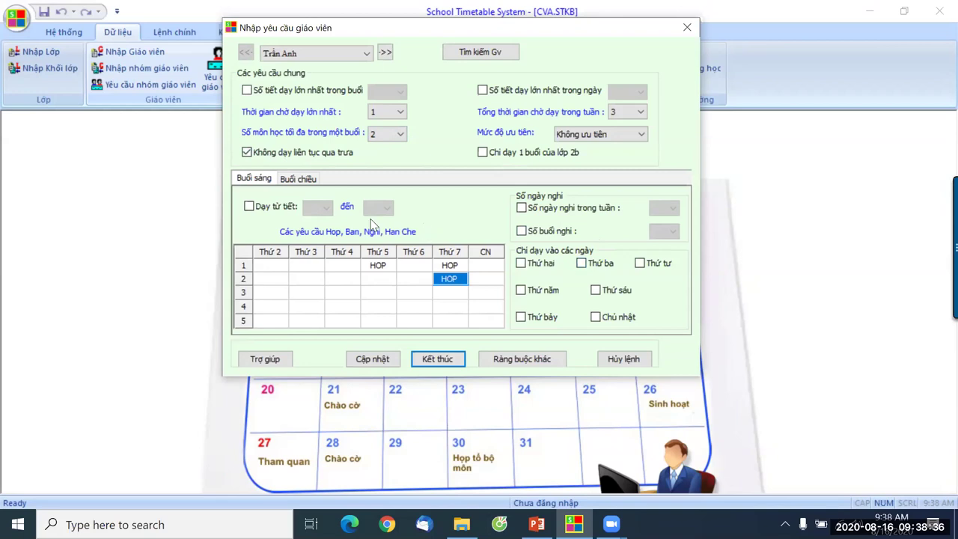
Restrict morning teaching to periods 2 through 5.
{"action": "left_click", "coordinate": [251, 207]}
{"action": "left_click", "coordinate": [317, 207]}
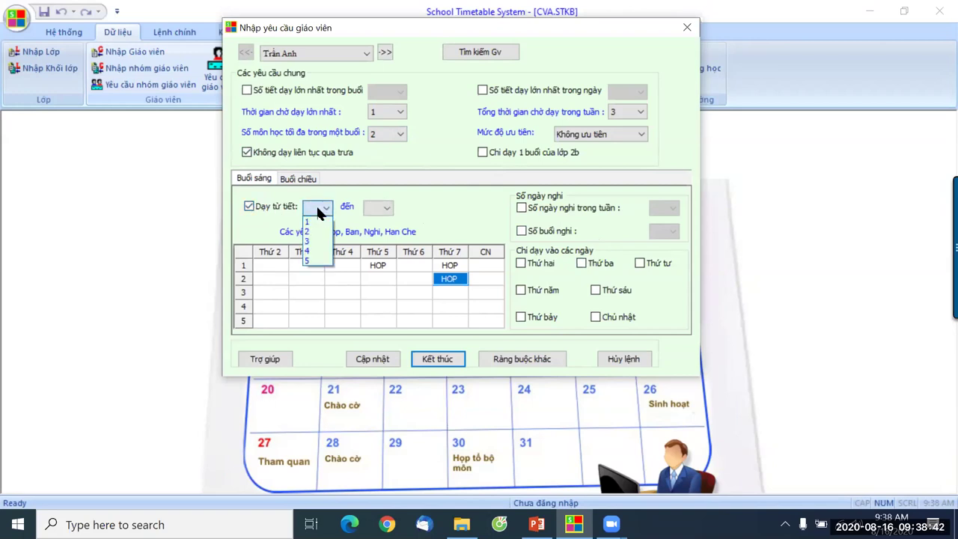
{"action": "left_click", "coordinate": [313, 232]}
{"action": "left_click", "coordinate": [380, 210]}
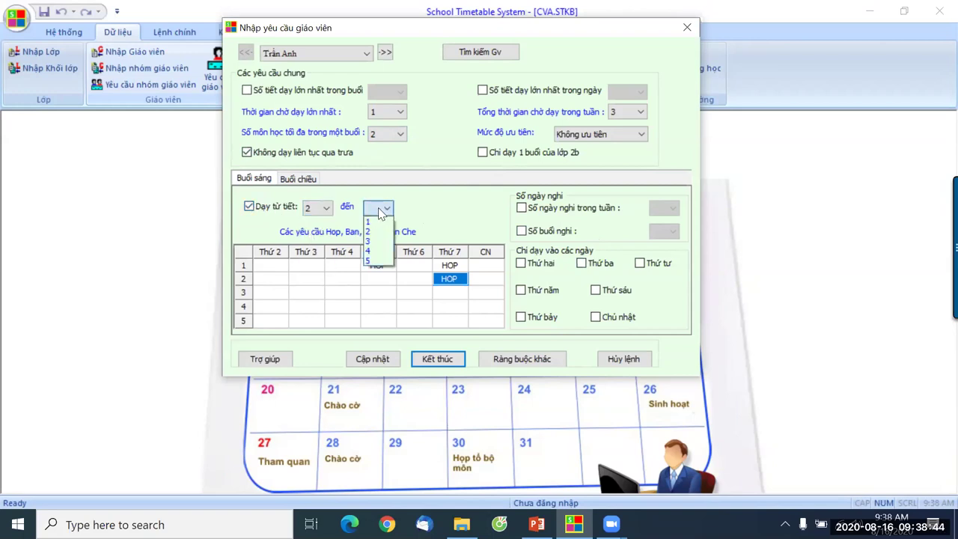
{"action": "left_click", "coordinate": [378, 260]}
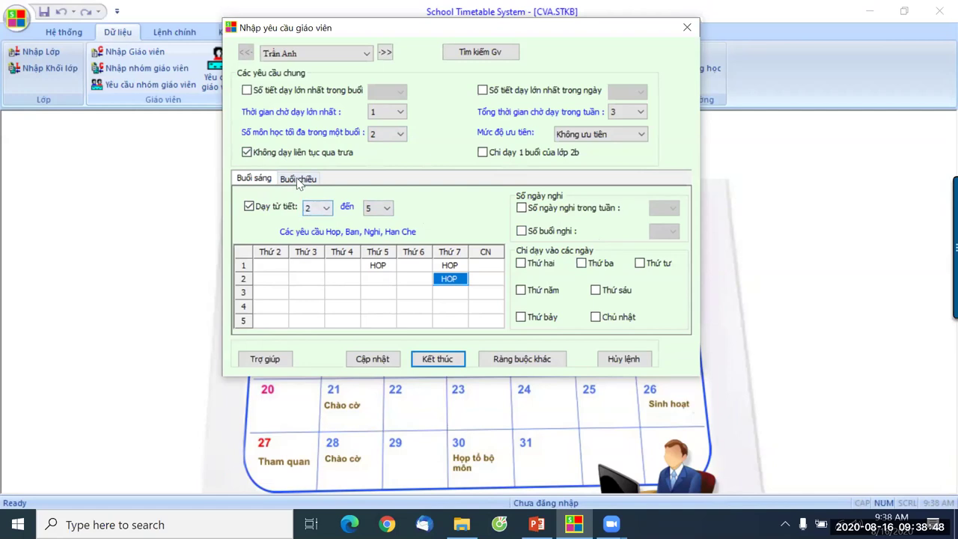
Restrict afternoon teaching to periods 1 through 4 and require 1 day off per week.
{"action": "left_click", "coordinate": [298, 179]}
{"action": "left_click", "coordinate": [254, 210]}
{"action": "left_click", "coordinate": [324, 210]}
{"action": "left_click", "coordinate": [314, 221]}
{"action": "left_click", "coordinate": [380, 209]}
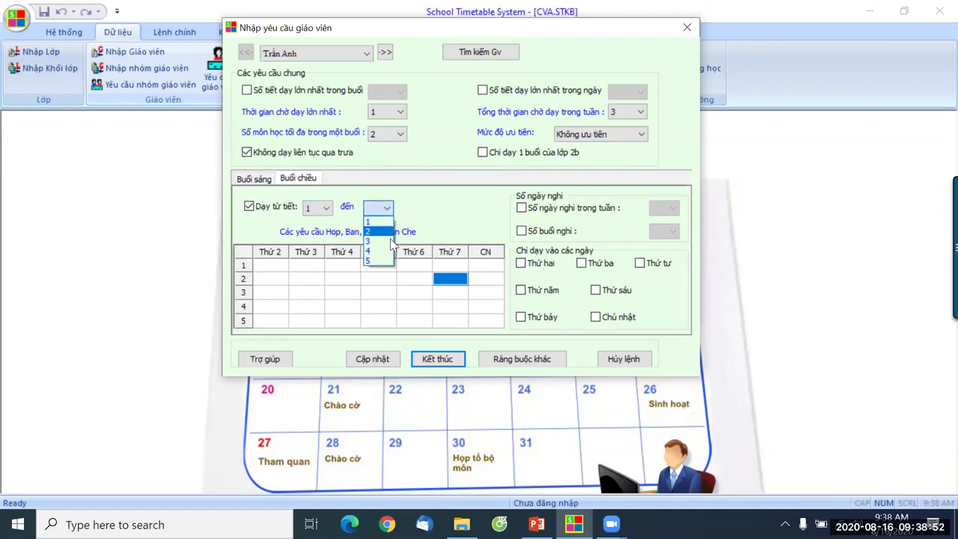
{"action": "left_click", "coordinate": [379, 253]}
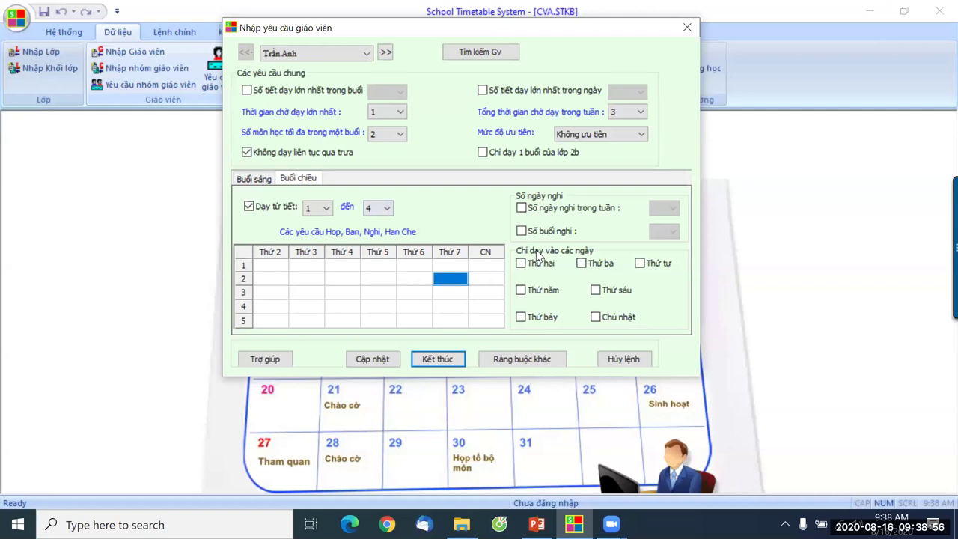
{"action": "left_click", "coordinate": [528, 207]}
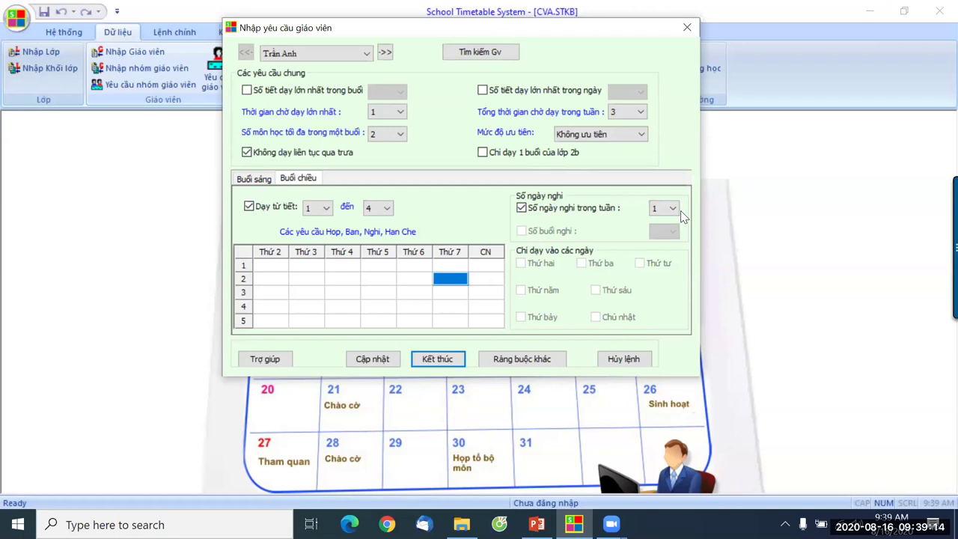
Clear the days-off and sessions-off limits and allow teaching only on Thứ hai and Thứ tư.
{"action": "left_click", "coordinate": [522, 209]}
{"action": "left_click", "coordinate": [522, 210]}
{"action": "left_click", "coordinate": [522, 231]}
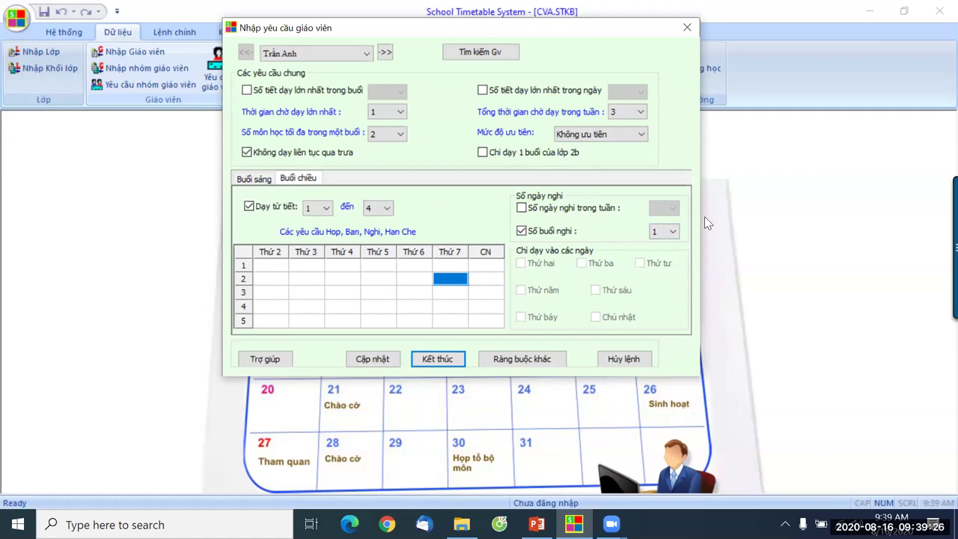
{"action": "left_click", "coordinate": [521, 232]}
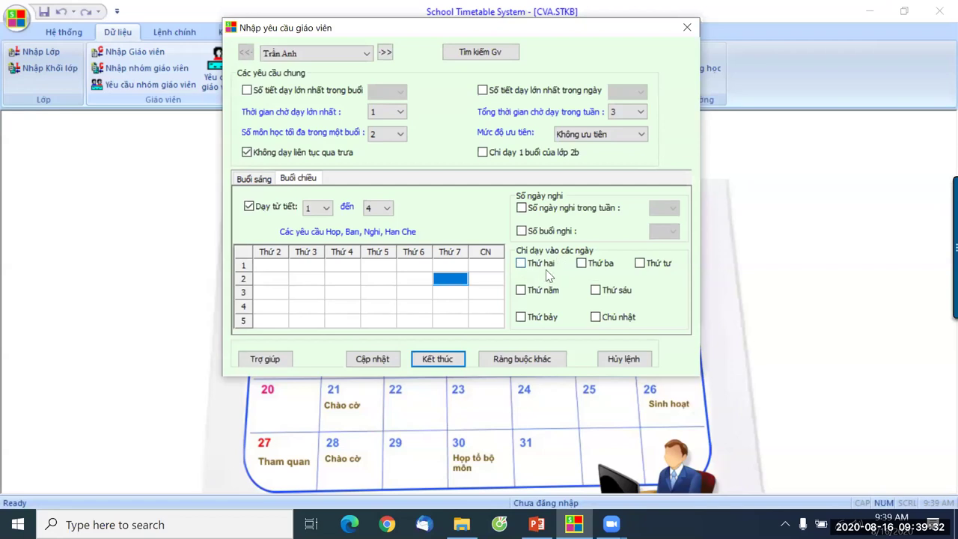
{"action": "left_click", "coordinate": [522, 264]}
{"action": "left_click", "coordinate": [642, 264]}
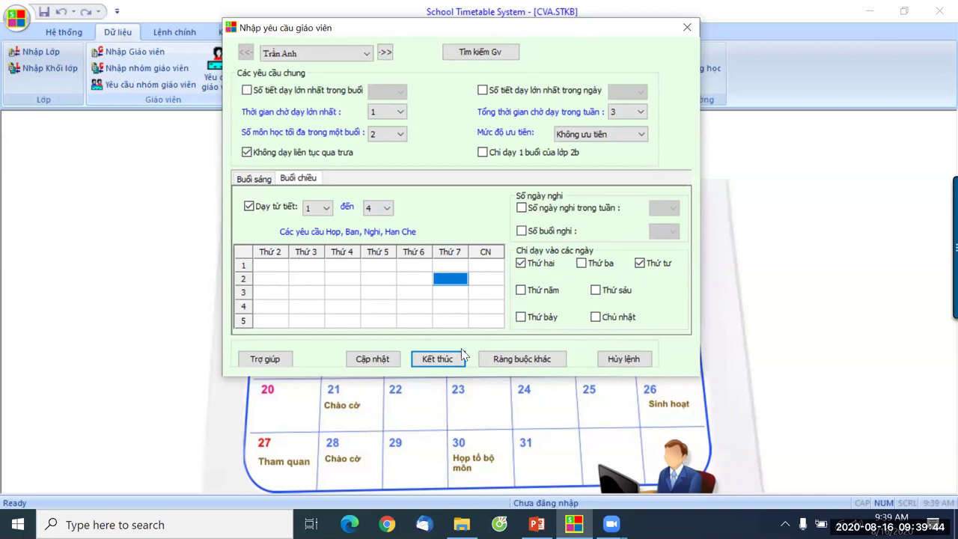
{"action": "left_click", "coordinate": [522, 360]}
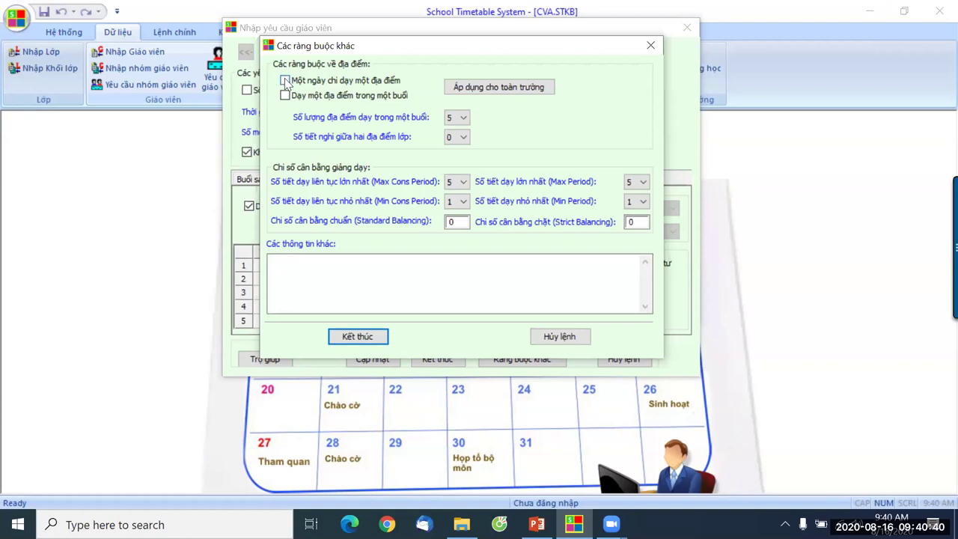
Require one teaching location per session, apply it school-wide, and close the teacher requirements.
{"action": "left_click", "coordinate": [285, 81]}
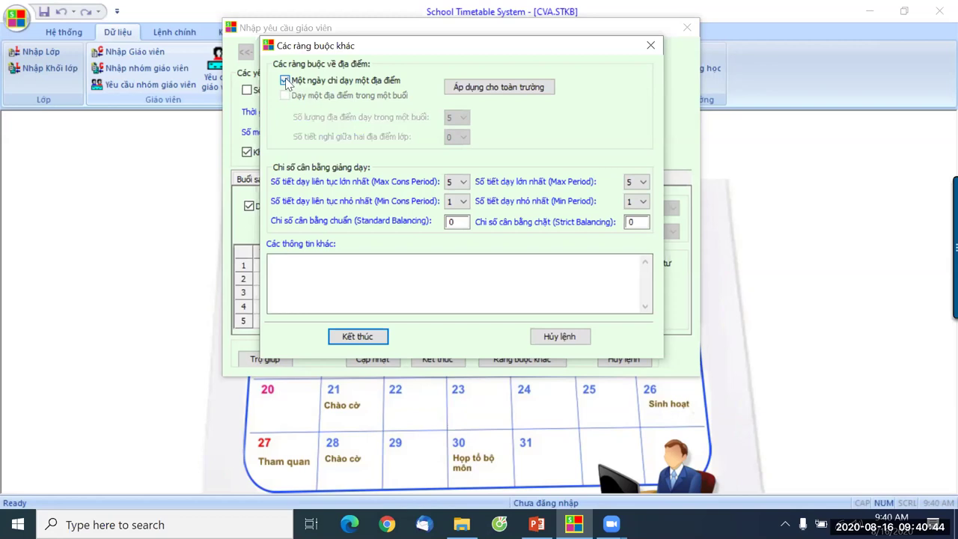
{"action": "left_click", "coordinate": [285, 81]}
{"action": "left_click", "coordinate": [285, 96]}
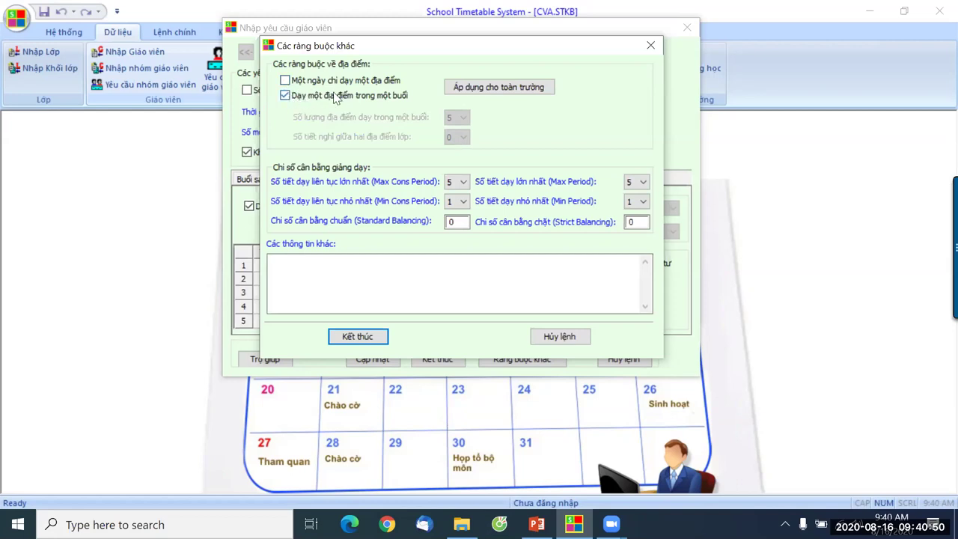
{"action": "left_click", "coordinate": [509, 87]}
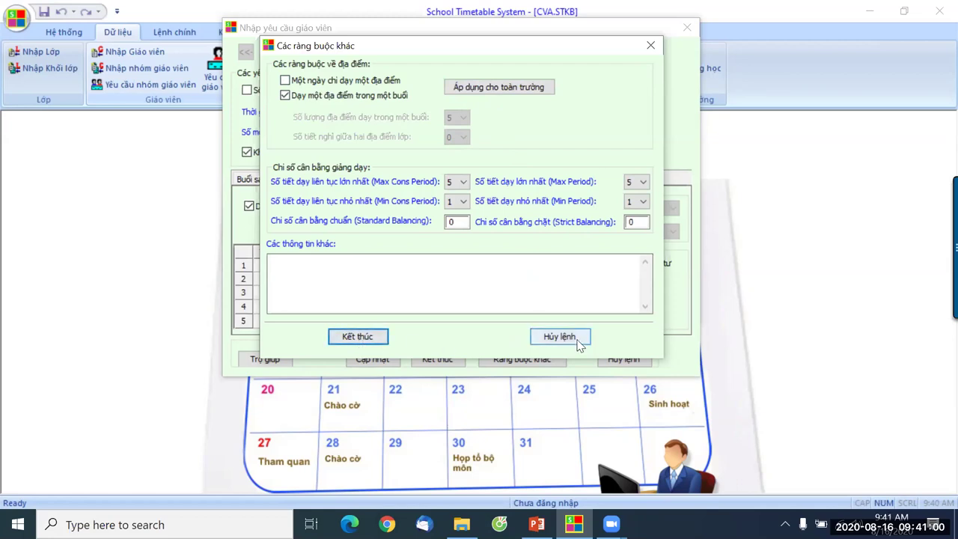
{"action": "left_click", "coordinate": [648, 44]}
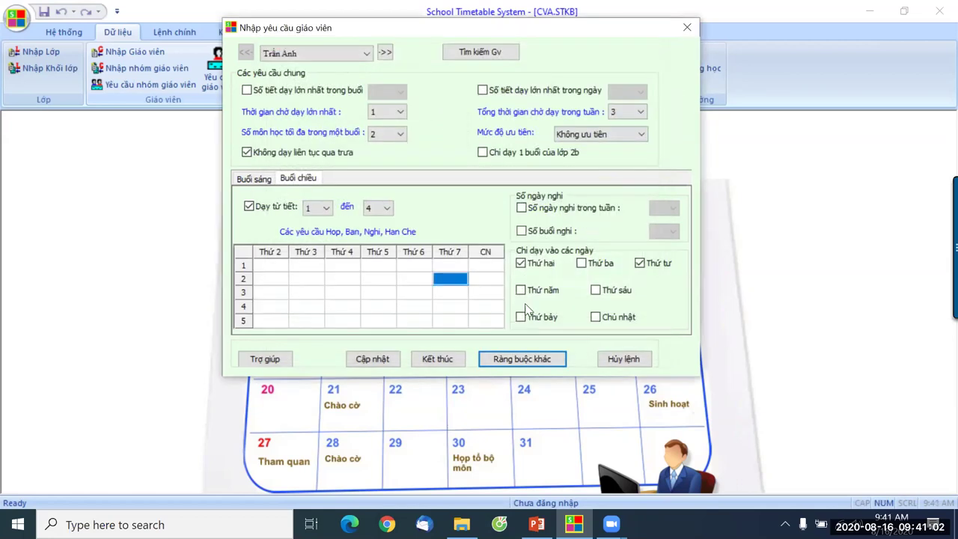
{"action": "left_click", "coordinate": [450, 361]}
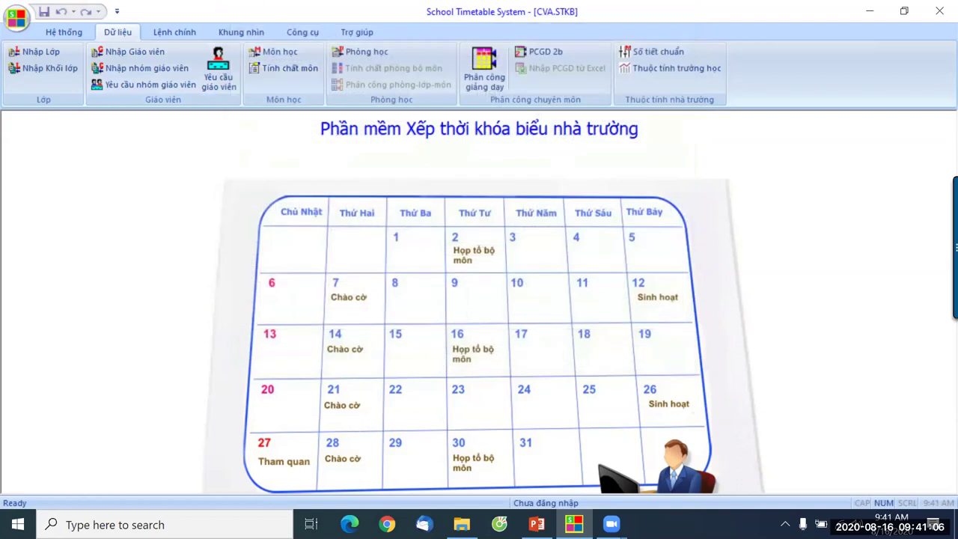
Return to PowerPoint and show slide 30 on the teaching-assignment table.
{"action": "left_click", "coordinate": [537, 524]}
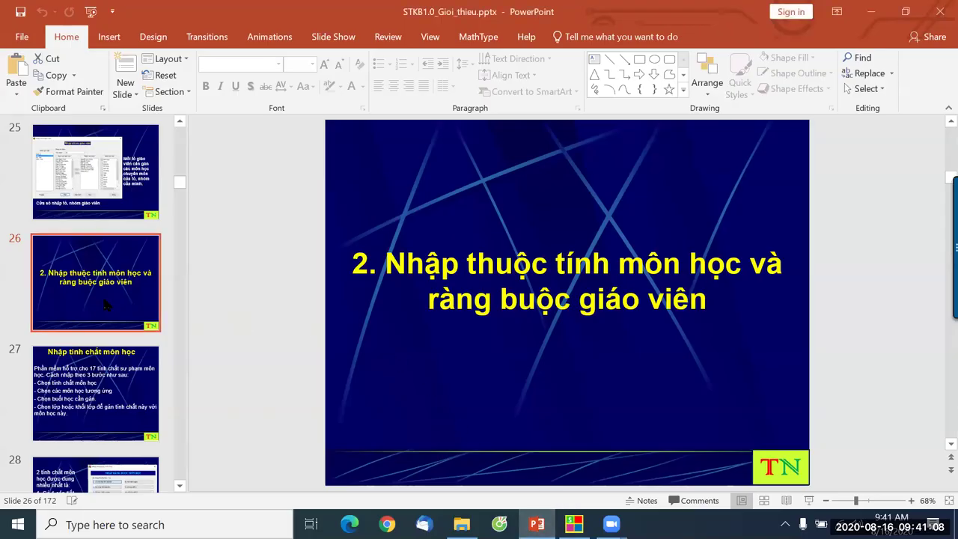
{"action": "scroll", "coordinate": [102, 316], "scroll_direction": "down", "scroll_amount": 3}
{"action": "scroll", "coordinate": [102, 316], "scroll_direction": "down", "scroll_amount": 6}
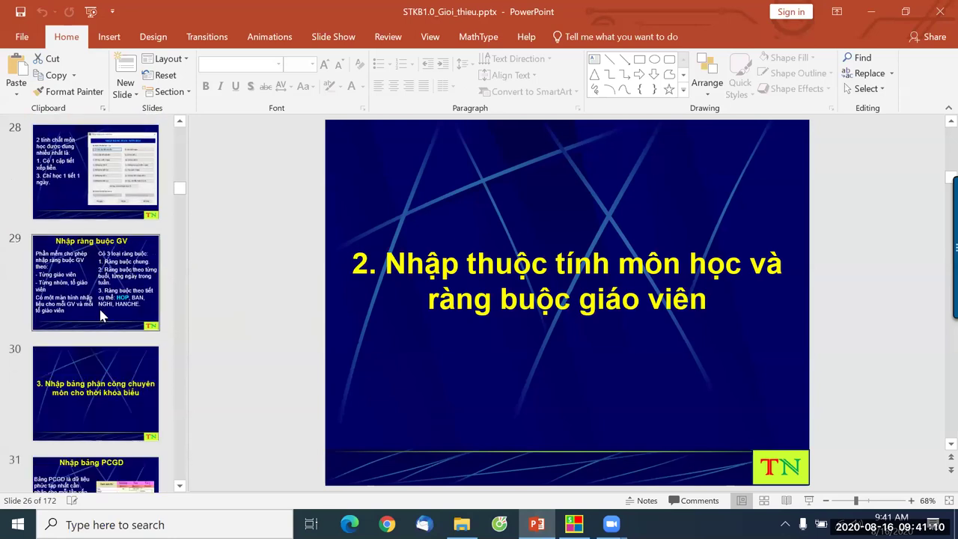
{"action": "left_click", "coordinate": [94, 235]}
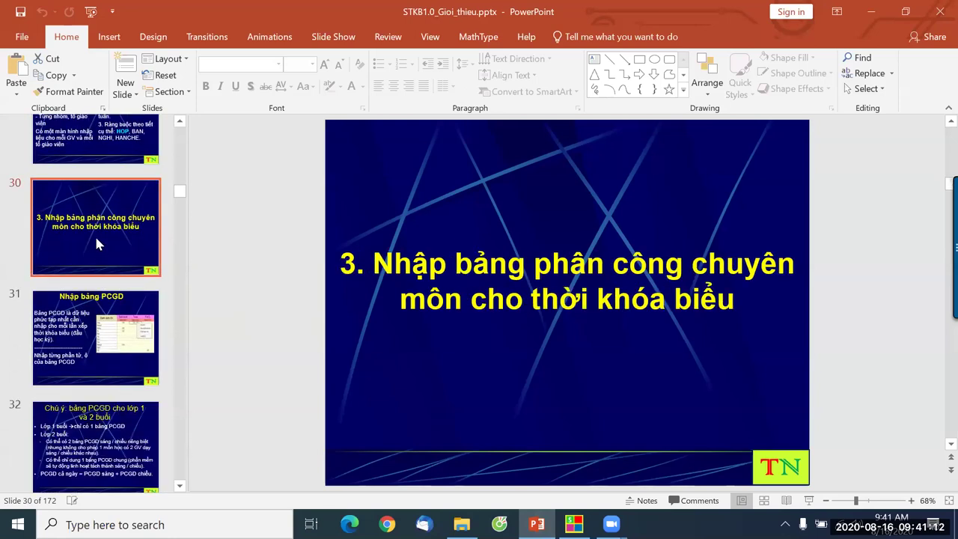
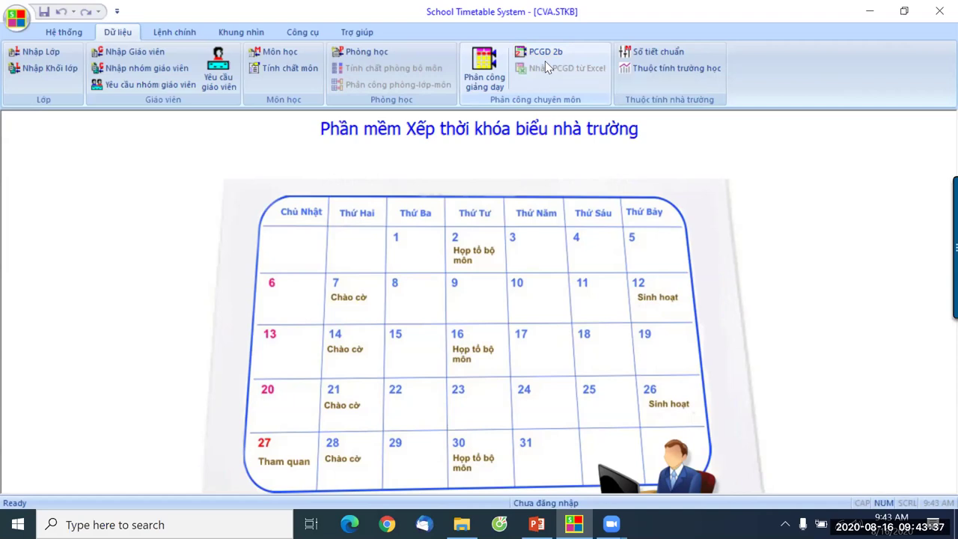
Open the teaching-assignment grid and scroll across the subjects to GDQP and back.
{"action": "left_click", "coordinate": [493, 86]}
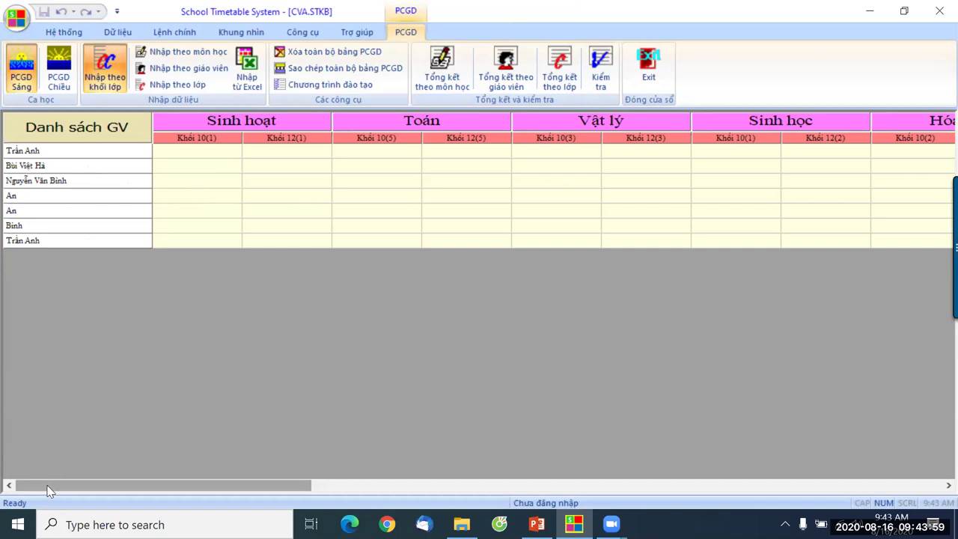
{"action": "scroll", "coordinate": [61, 486], "scroll_direction": "right", "scroll_amount": 10}
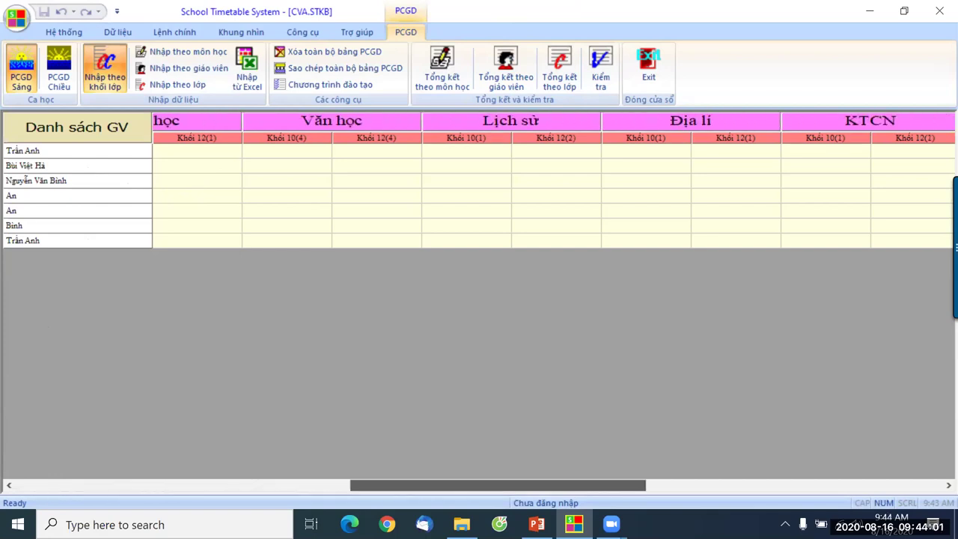
{"action": "scroll", "coordinate": [774, 481], "scroll_direction": "right", "scroll_amount": 5}
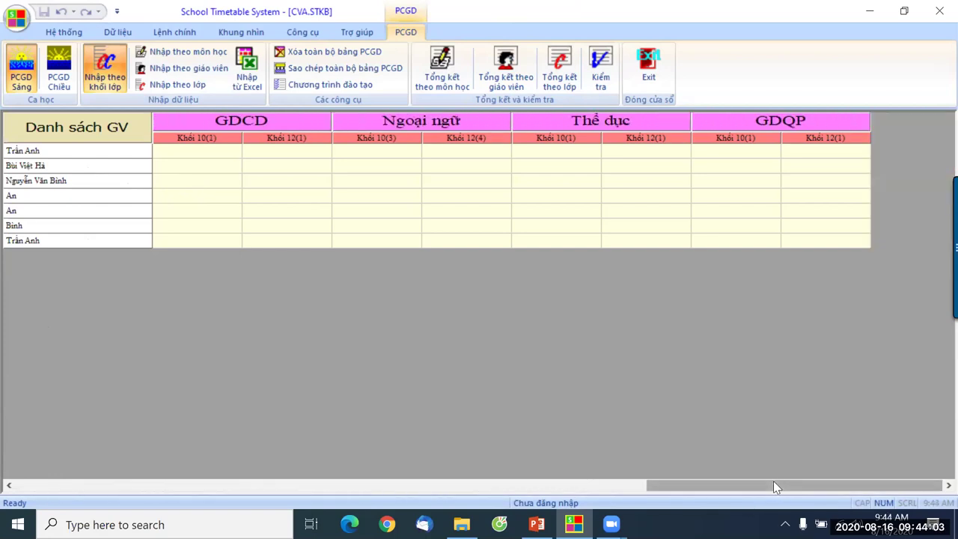
{"action": "left_click_drag", "start_coordinate": [747, 504], "coordinate": [175, 417]}
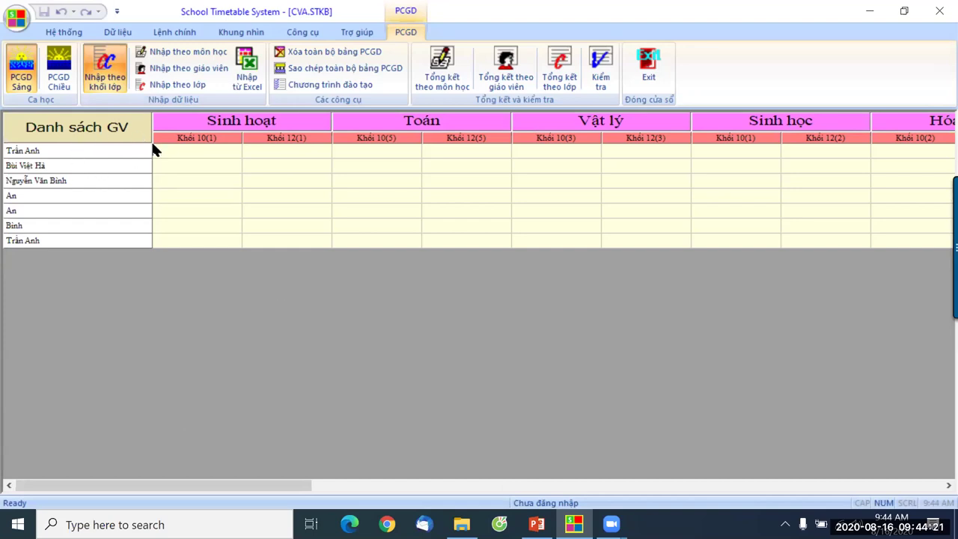
Filter the teacher list to the Văn group, leaving only Sinh hoạt and Văn học columns.
{"action": "right_click", "coordinate": [65, 125]}
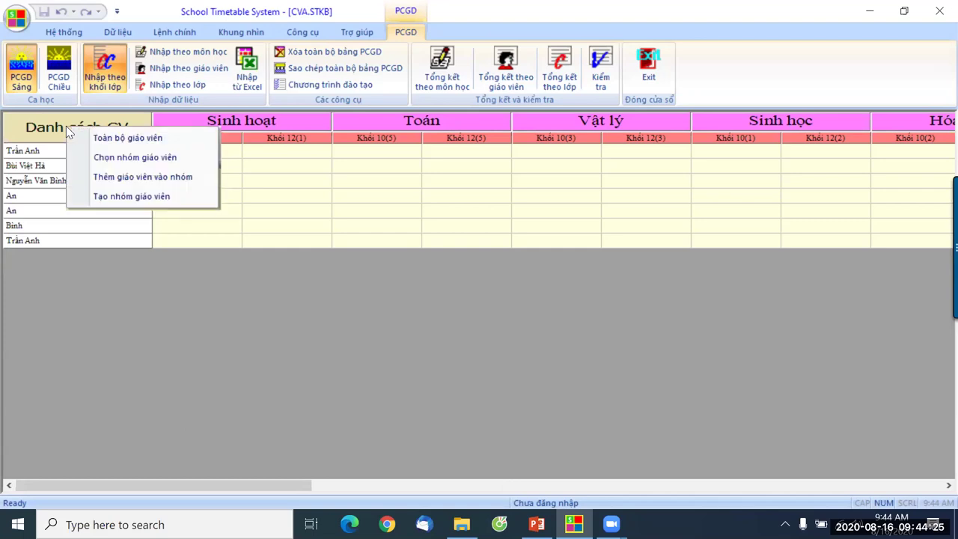
{"action": "left_click", "coordinate": [126, 164]}
{"action": "left_click", "coordinate": [152, 196]}
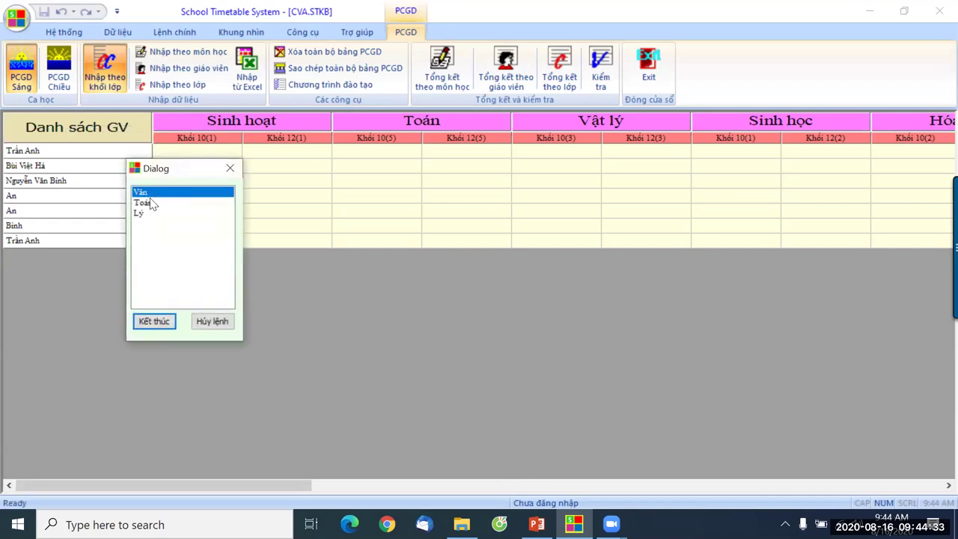
{"action": "left_click", "coordinate": [143, 320]}
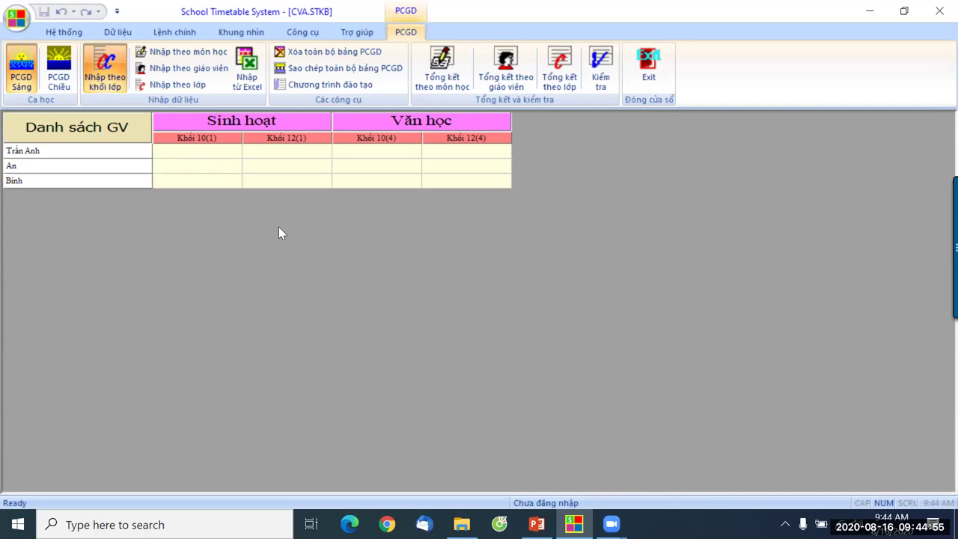
Assign class 10A to the first Văn teacher's Khối 10 Sinh hoạt cell.
{"action": "left_click", "coordinate": [195, 156]}
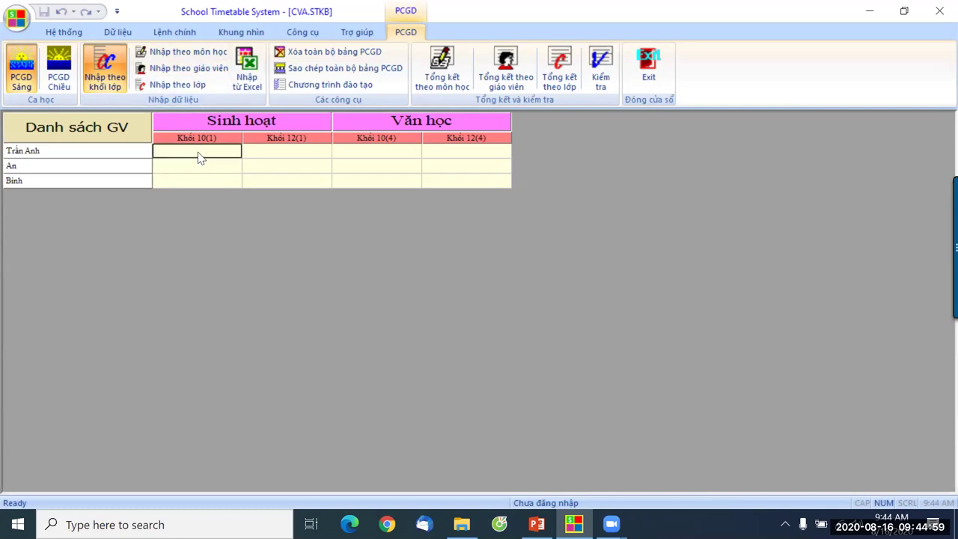
{"action": "right_click", "coordinate": [198, 157]}
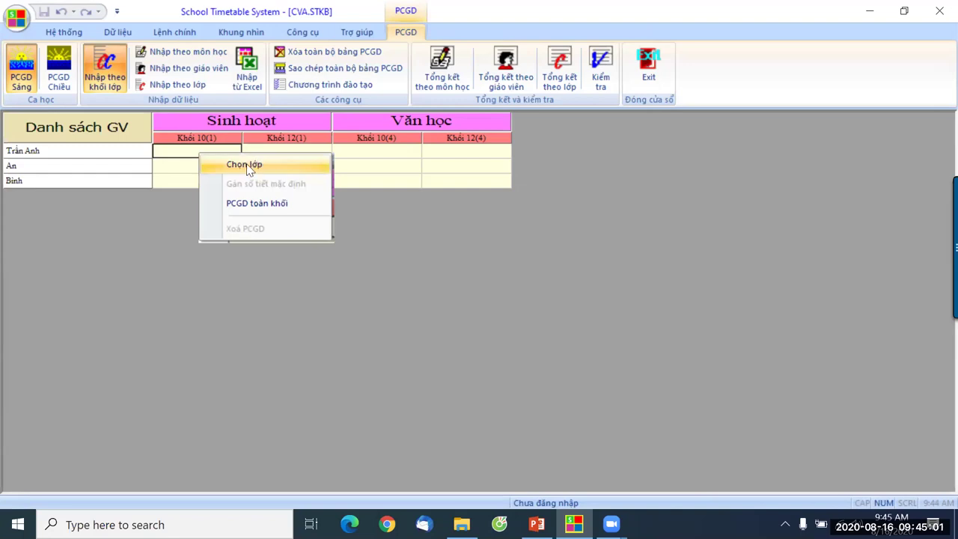
{"action": "left_click", "coordinate": [247, 165]}
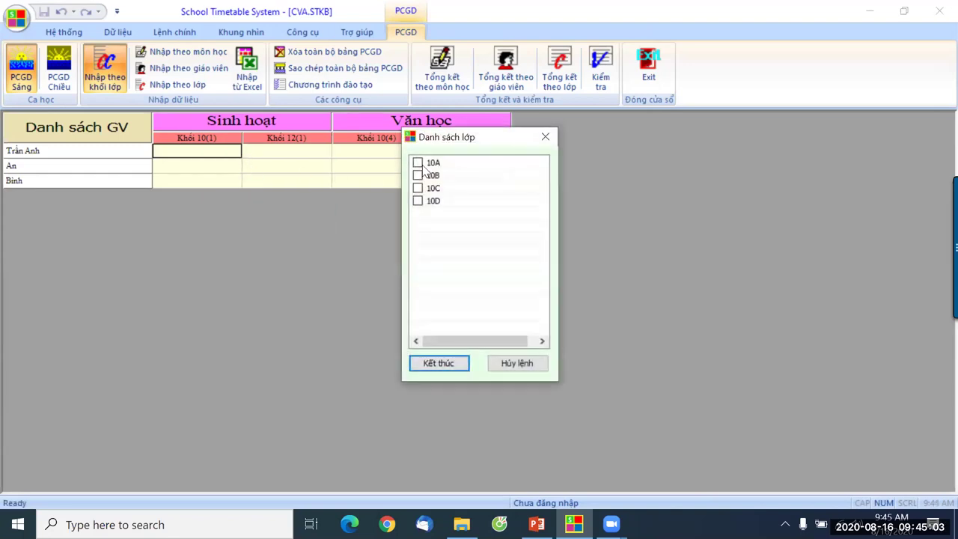
{"action": "left_click", "coordinate": [420, 163]}
{"action": "left_click", "coordinate": [438, 363]}
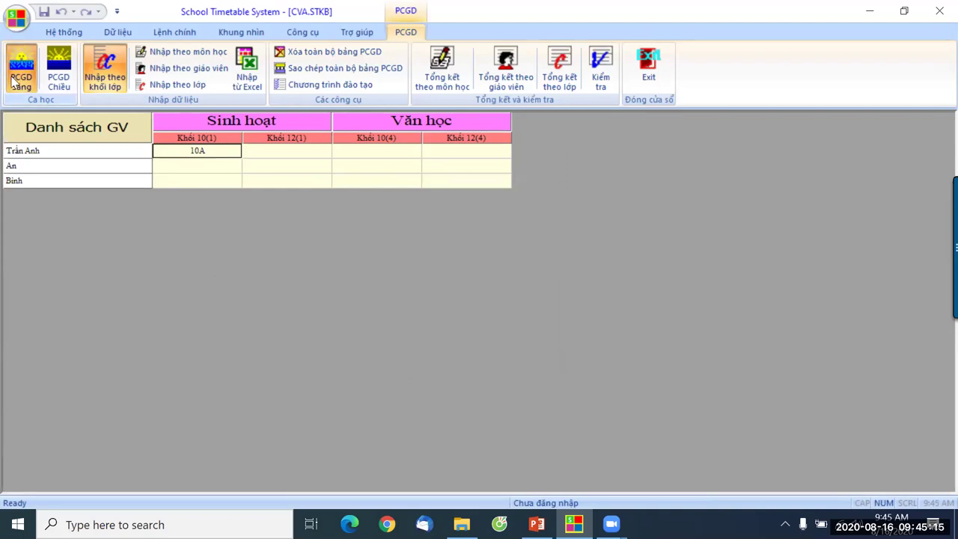
{"action": "left_click", "coordinate": [60, 81]}
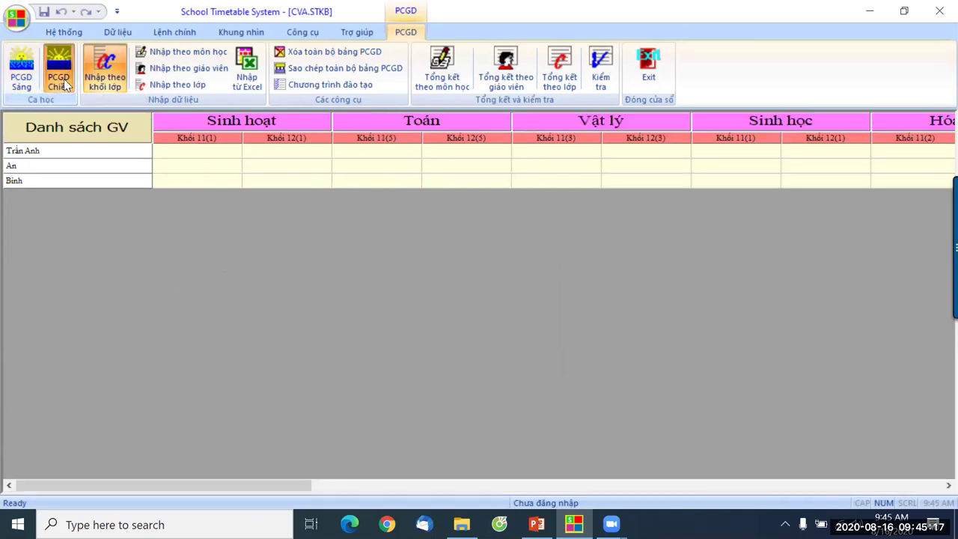
{"action": "left_click", "coordinate": [21, 82]}
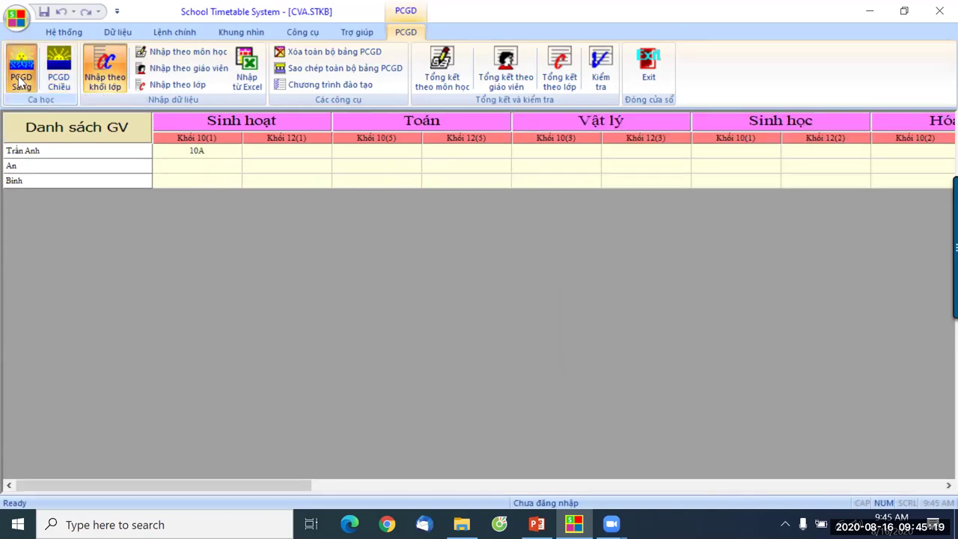
{"action": "right_click", "coordinate": [61, 131]}
{"action": "left_click", "coordinate": [112, 156]}
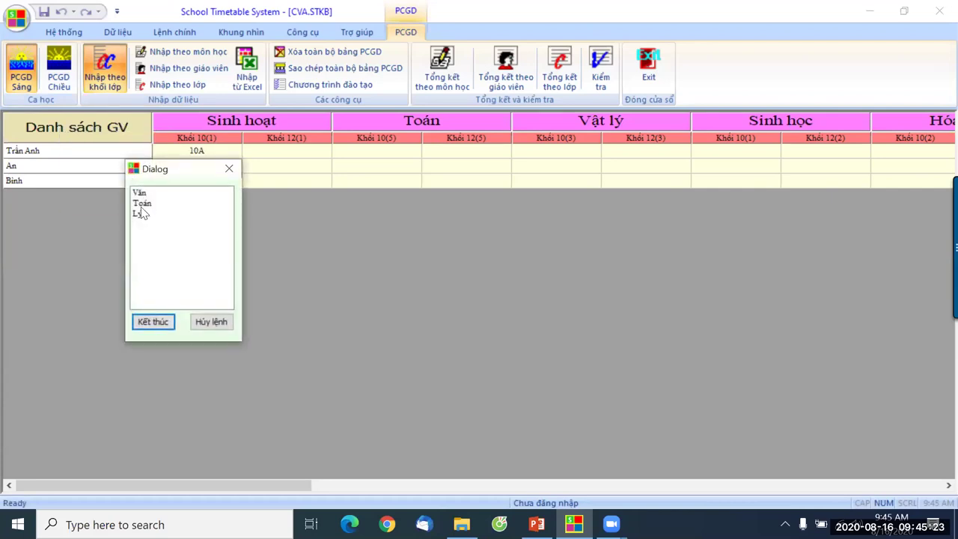
{"action": "left_click", "coordinate": [139, 193]}
{"action": "left_click", "coordinate": [152, 322]}
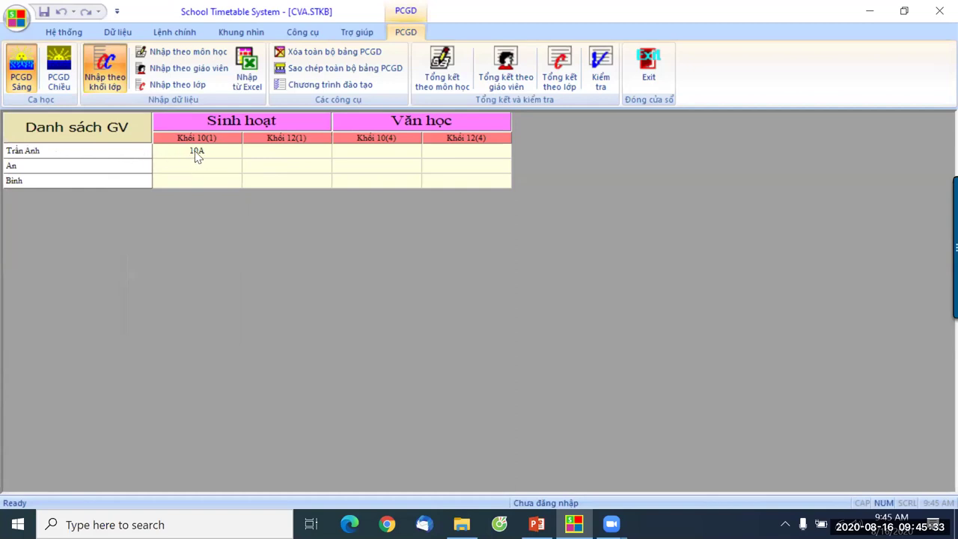
Assign Sinh hoạt class 12B to the second teacher and 10C to the third teacher.
{"action": "right_click", "coordinate": [267, 166]}
{"action": "left_click", "coordinate": [288, 177]}
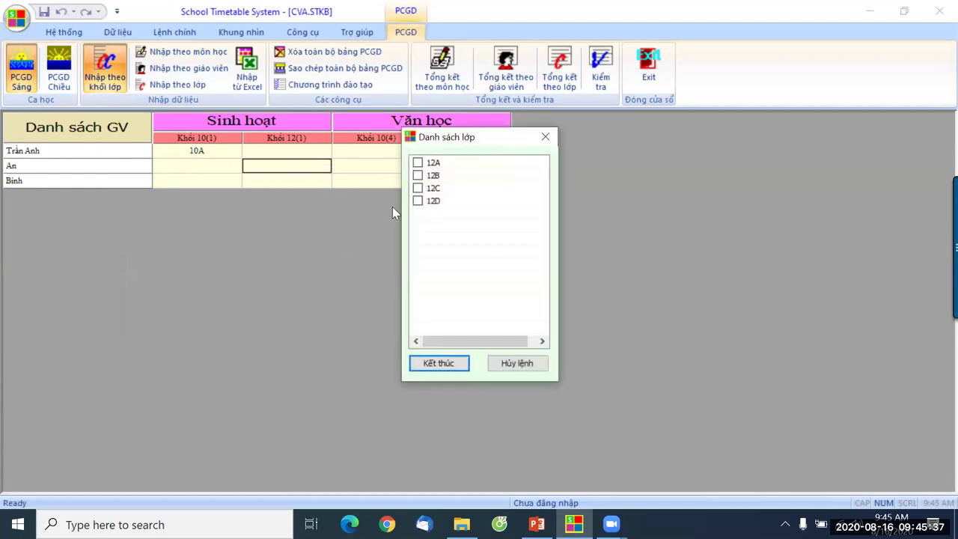
{"action": "left_click", "coordinate": [418, 175]}
{"action": "left_click", "coordinate": [438, 363]}
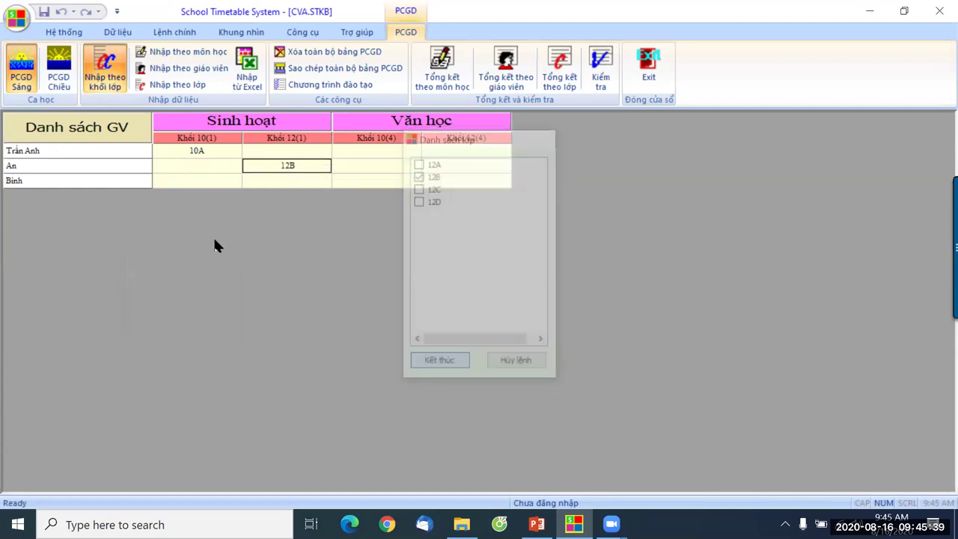
{"action": "right_click", "coordinate": [198, 181]}
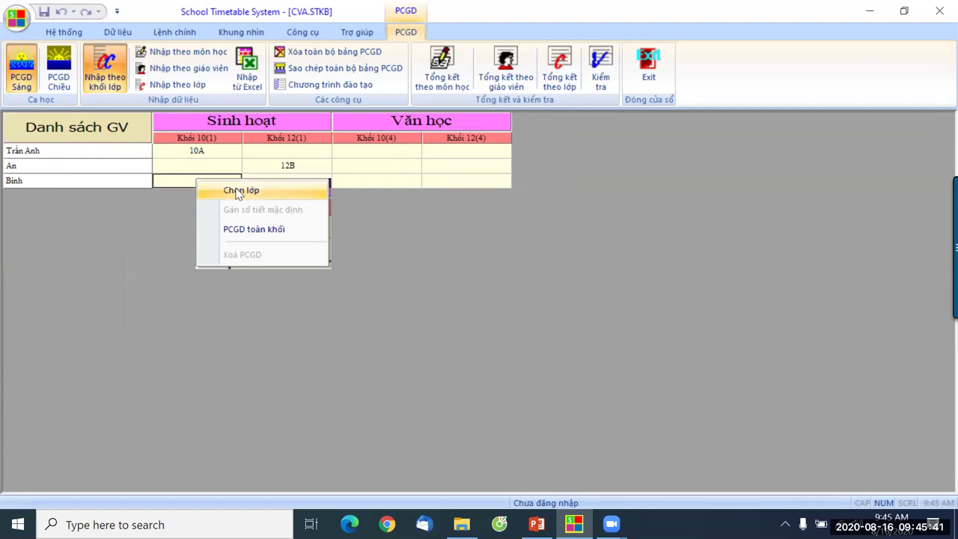
{"action": "left_click", "coordinate": [238, 193]}
{"action": "left_click", "coordinate": [418, 175]}
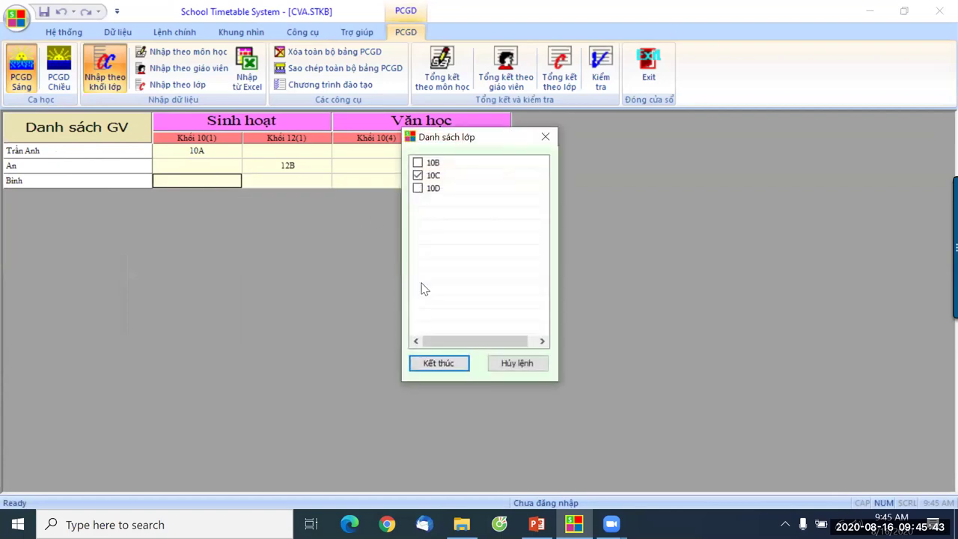
{"action": "left_click", "coordinate": [429, 364]}
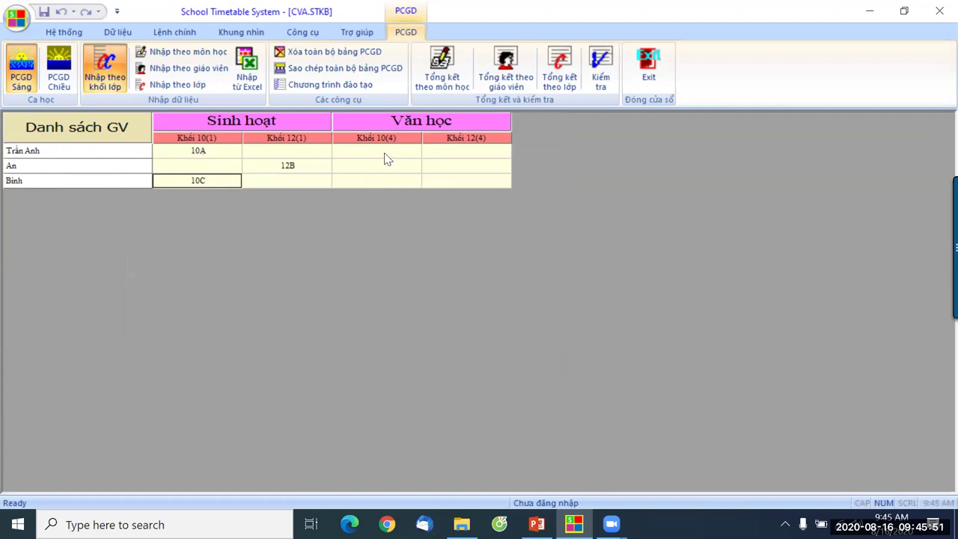
Give the first teacher Văn học classes 10A, 10B in Khối 10 and 12A, 12C in Khối 12.
{"action": "right_click", "coordinate": [352, 151]}
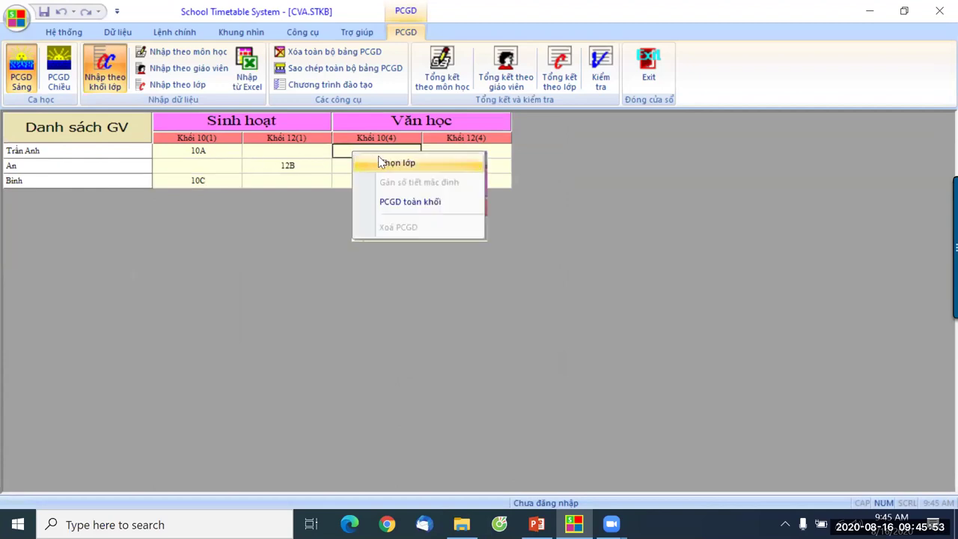
{"action": "left_click", "coordinate": [376, 162]}
{"action": "left_click", "coordinate": [418, 162]}
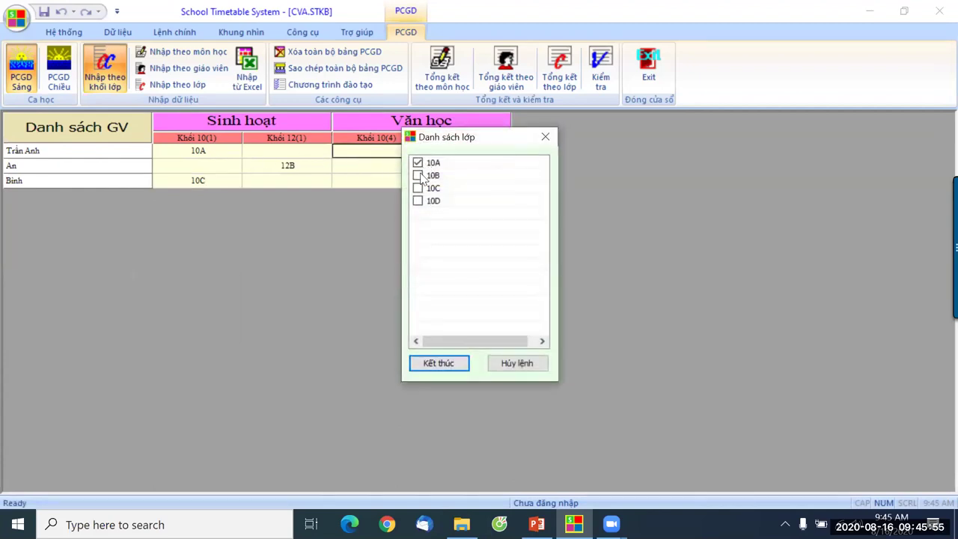
{"action": "left_click", "coordinate": [419, 175]}
{"action": "left_click", "coordinate": [437, 363]}
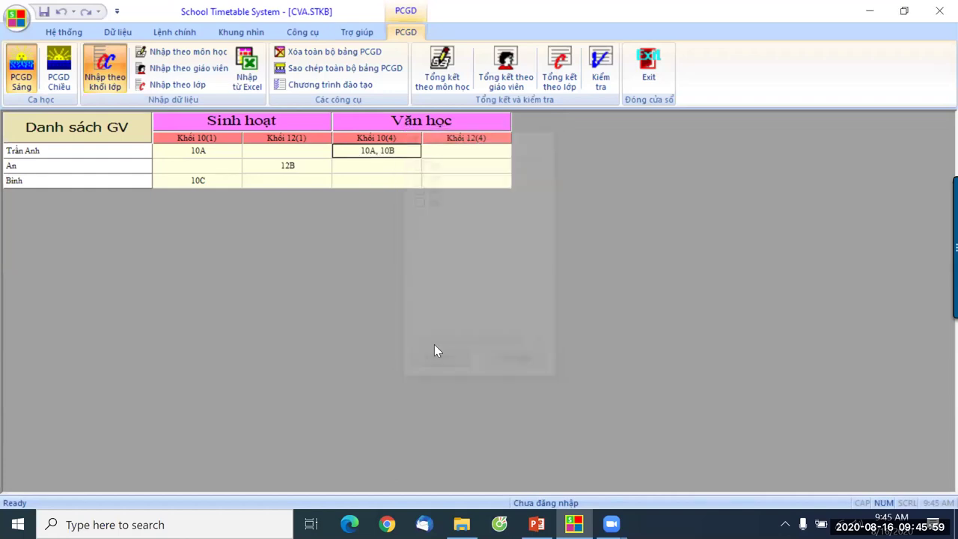
{"action": "right_click", "coordinate": [451, 155]}
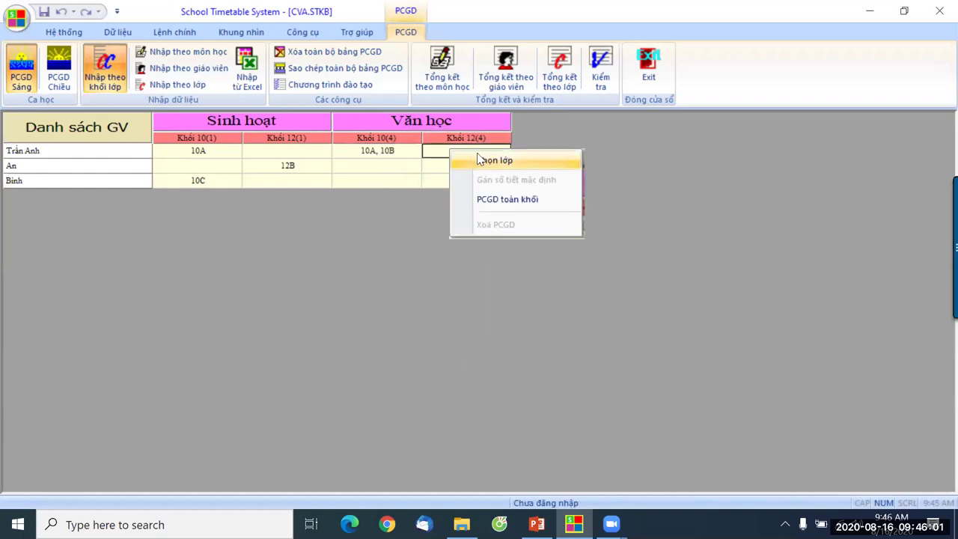
{"action": "left_click", "coordinate": [479, 158]}
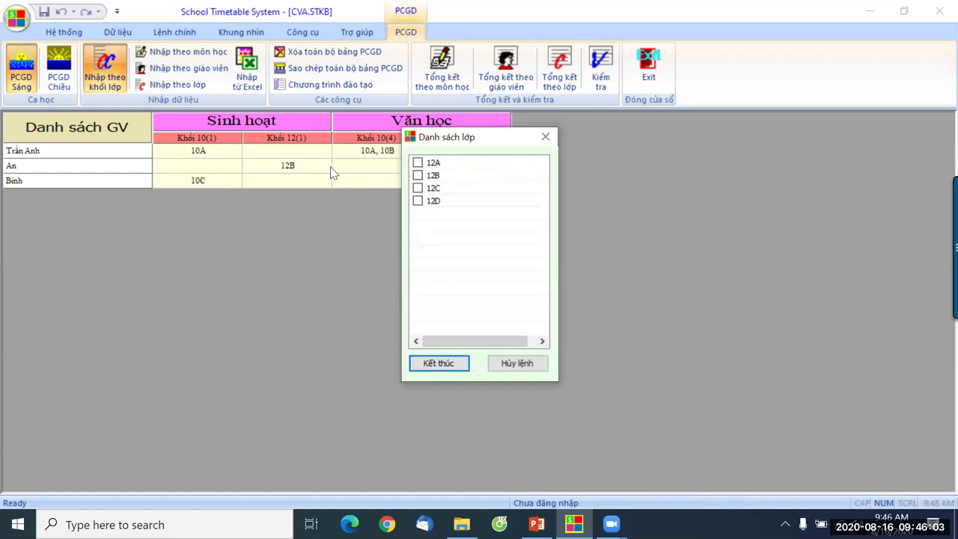
{"action": "left_click", "coordinate": [418, 163]}
{"action": "left_click", "coordinate": [417, 188]}
{"action": "left_click", "coordinate": [439, 363]}
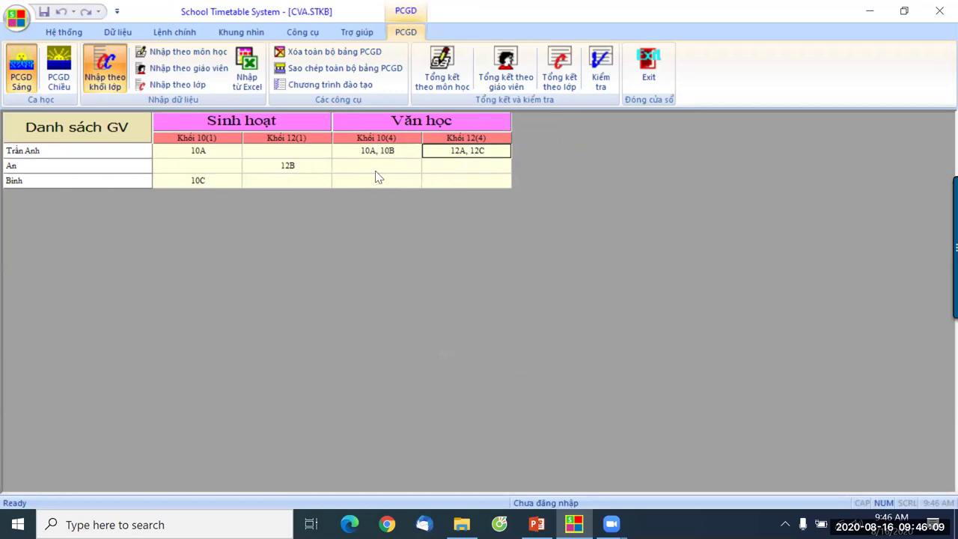
Give the second teacher Văn học 12B, 12D and the third teacher 10C, 10D.
{"action": "right_click", "coordinate": [433, 167]}
{"action": "left_click", "coordinate": [460, 178]}
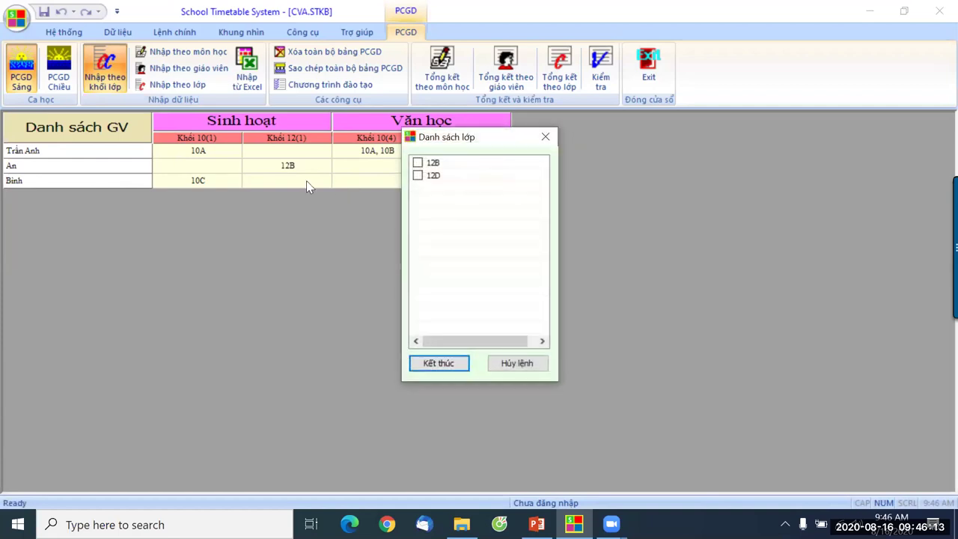
{"action": "left_click", "coordinate": [418, 162]}
{"action": "left_click", "coordinate": [424, 175]}
{"action": "left_click", "coordinate": [418, 175]}
{"action": "left_click", "coordinate": [439, 364]}
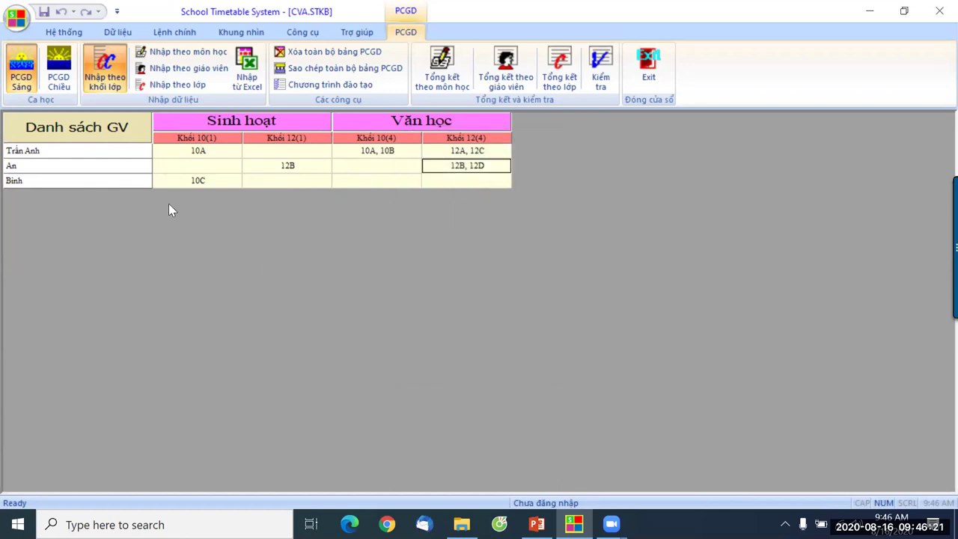
{"action": "right_click", "coordinate": [380, 180]}
{"action": "left_click", "coordinate": [411, 194]}
{"action": "left_click", "coordinate": [417, 163]}
{"action": "left_click", "coordinate": [418, 175]}
{"action": "left_click", "coordinate": [433, 362]}
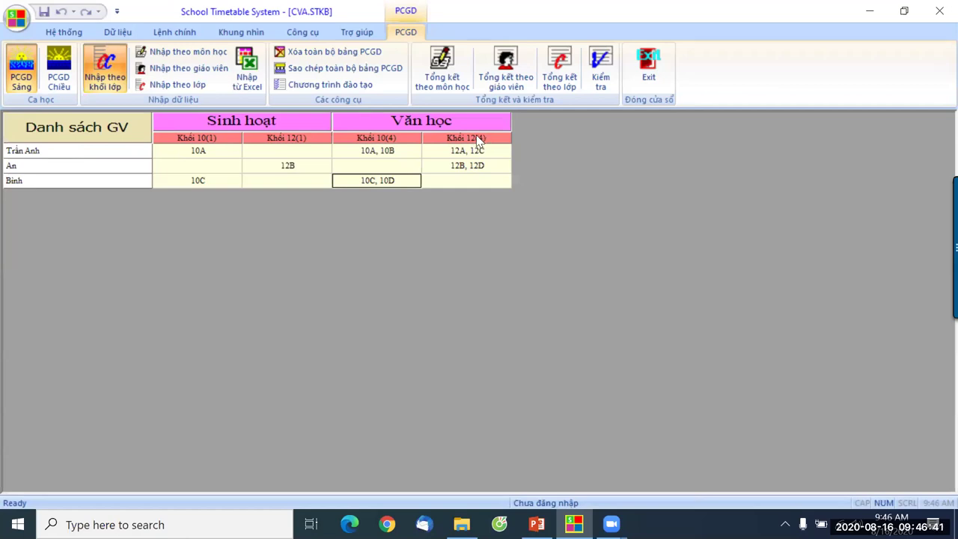
Edit the first teacher's Khối 10 Văn học cell to read 10A(5), 10B and accept both reassignment prompts.
{"action": "left_click", "coordinate": [371, 152]}
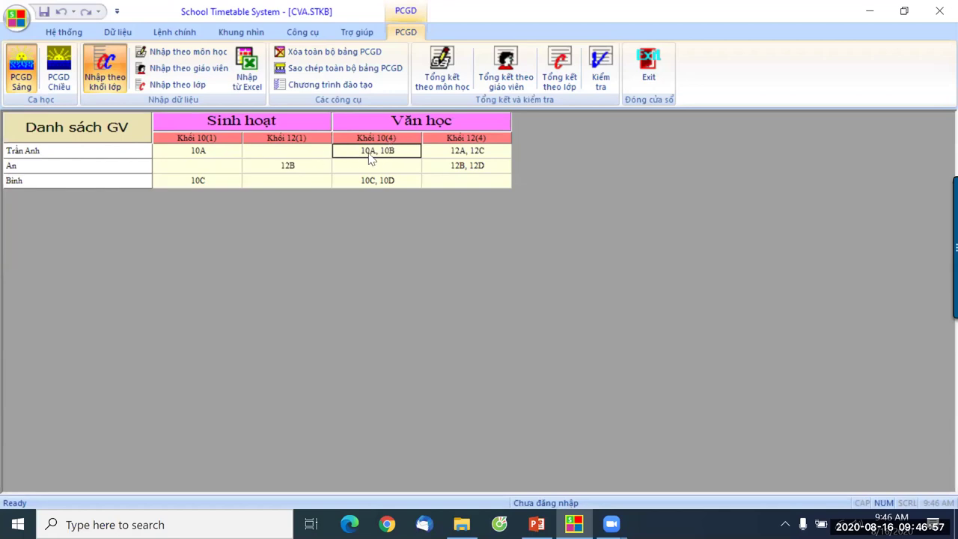
{"action": "left_click", "coordinate": [372, 186]}
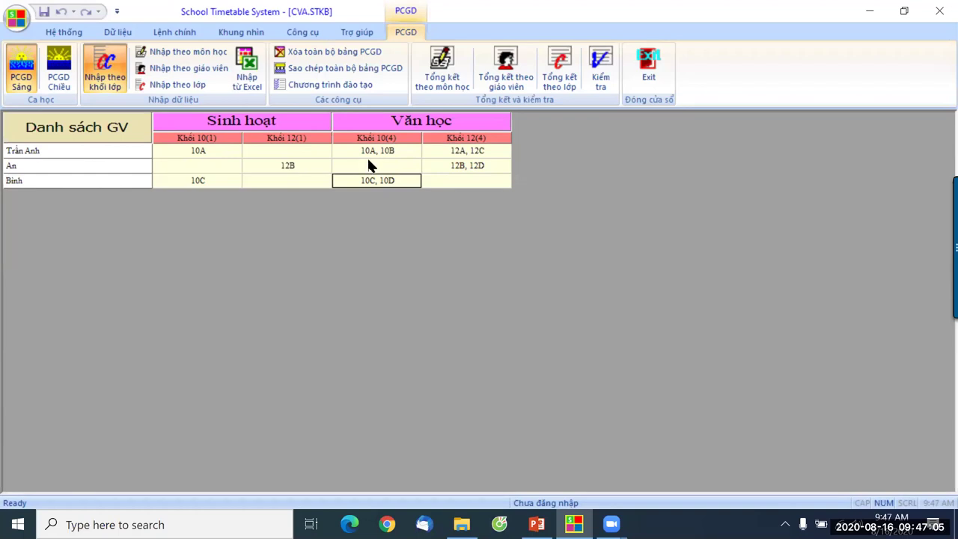
{"action": "left_click", "coordinate": [366, 152]}
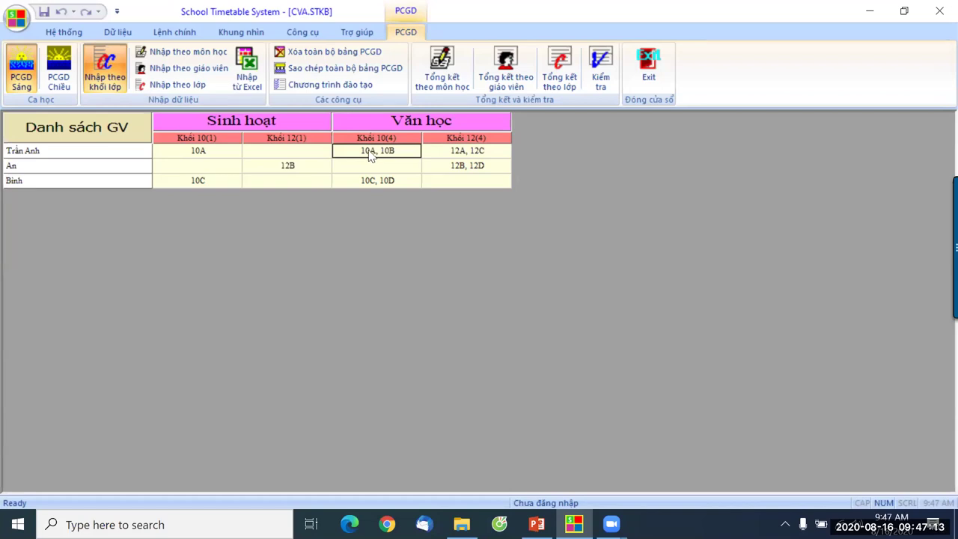
{"action": "left_click", "coordinate": [370, 156]}
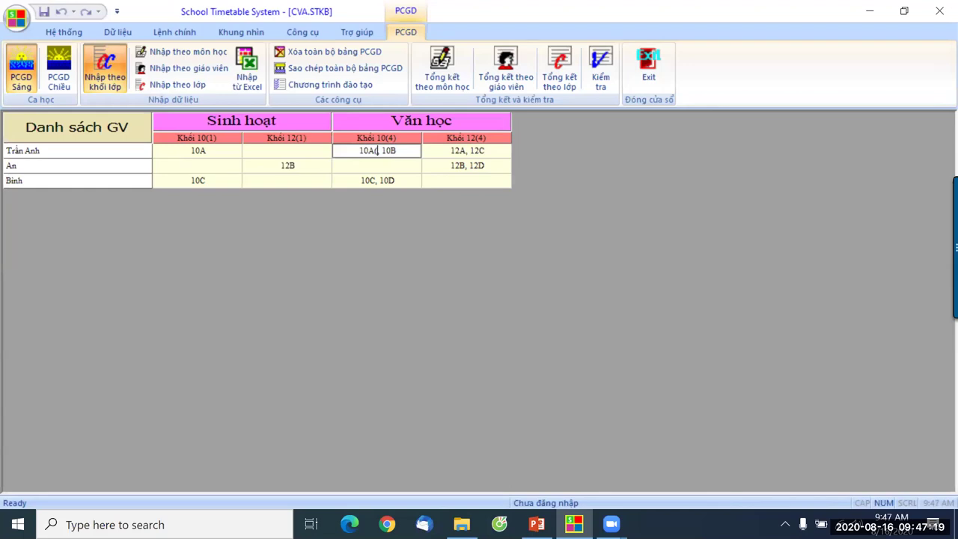
{"action": "type", "text": "5)"}
{"action": "key", "text": "Return"}
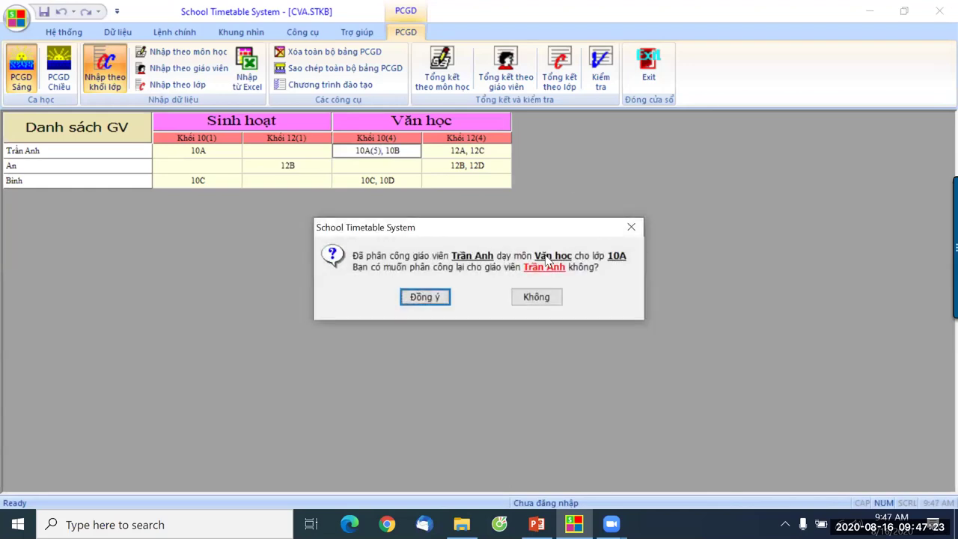
{"action": "left_click", "coordinate": [425, 298]}
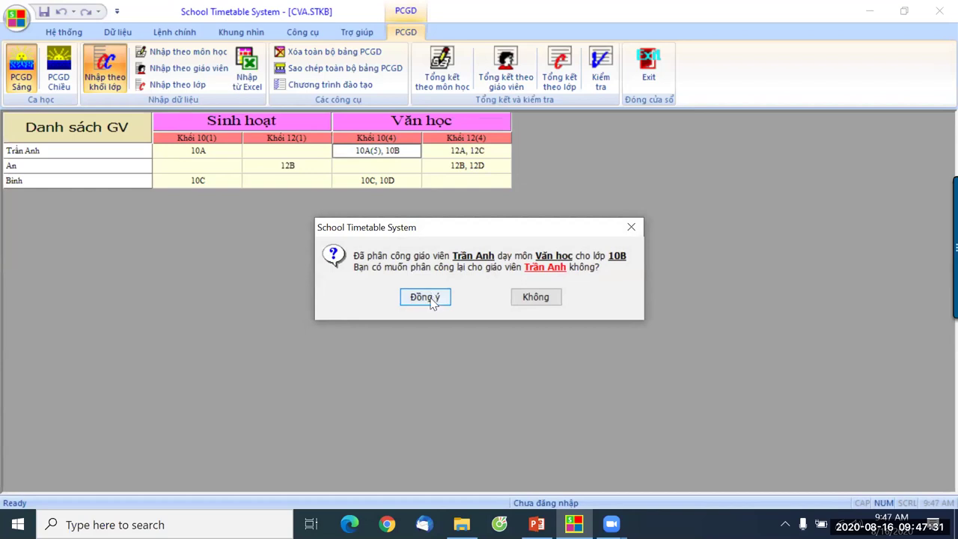
{"action": "left_click", "coordinate": [430, 299]}
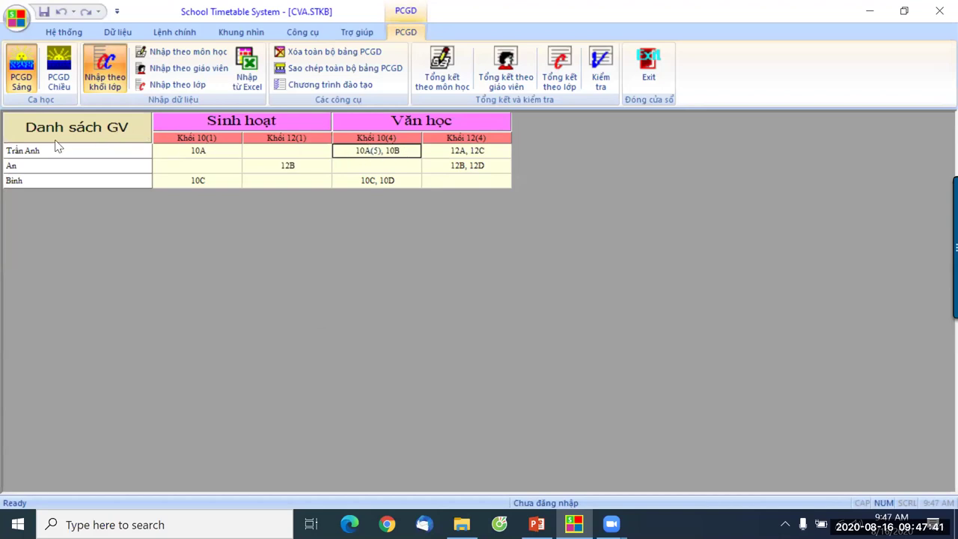
Review the Khối 12 Văn học entries 12A, 12C and 12B, 12D.
{"action": "left_click", "coordinate": [374, 161]}
{"action": "left_click", "coordinate": [447, 152]}
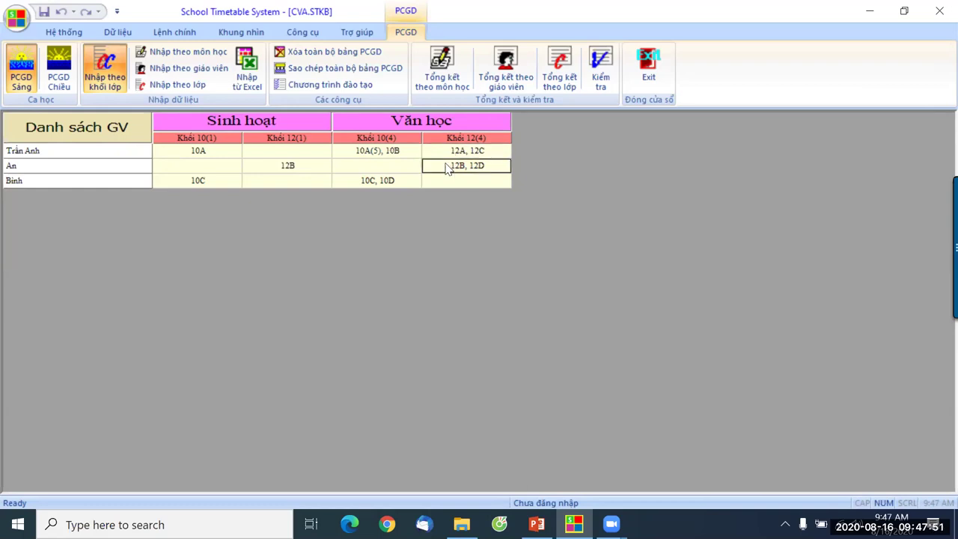
{"action": "left_click", "coordinate": [444, 168]}
{"action": "left_click", "coordinate": [443, 155]}
{"action": "left_click", "coordinate": [444, 170]}
{"action": "left_click", "coordinate": [447, 155]}
{"action": "left_click", "coordinate": [440, 170]}
{"action": "left_click", "coordinate": [441, 152]}
{"action": "left_click", "coordinate": [440, 169]}
{"action": "left_click", "coordinate": [462, 142]}
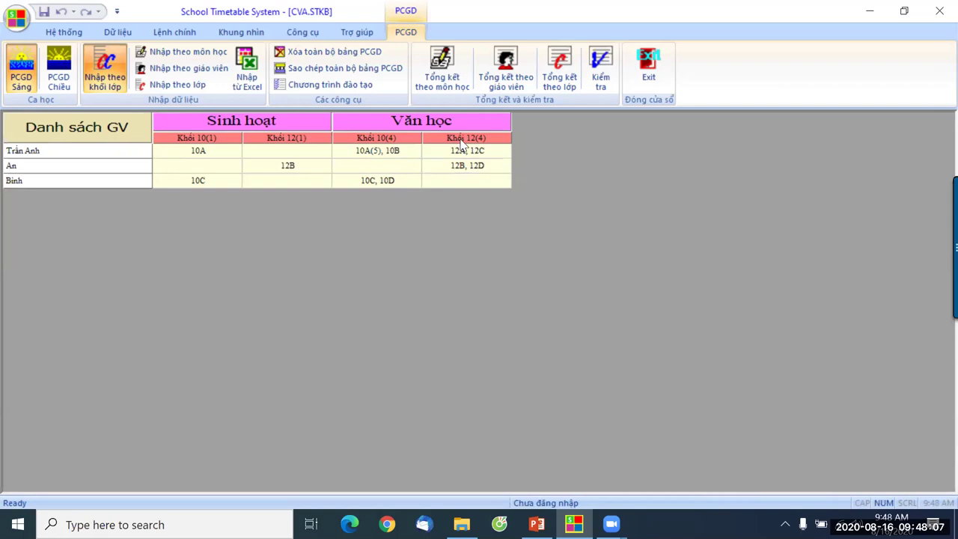
Change the Khối 12 Văn học default period count from 4 to 5.
{"action": "right_click", "coordinate": [462, 143]}
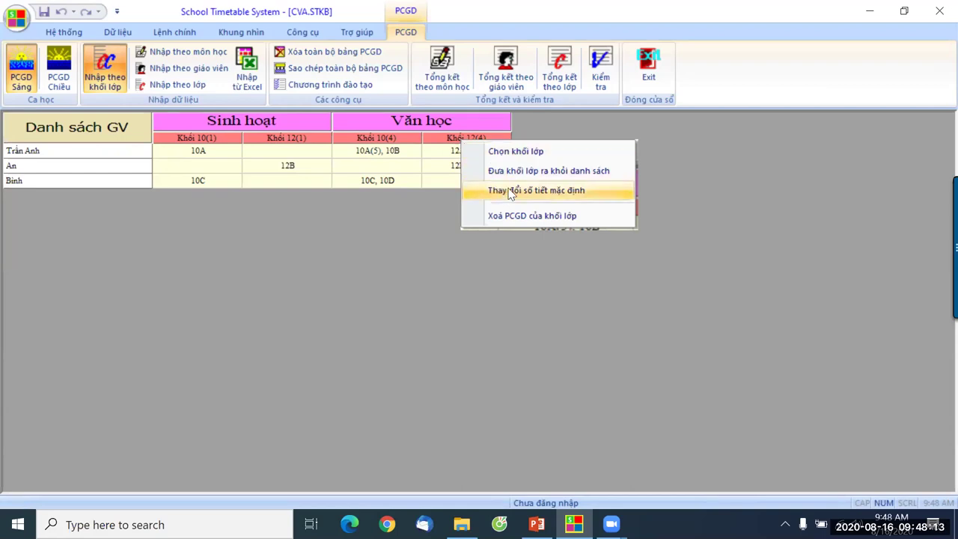
{"action": "left_click", "coordinate": [457, 149]}
{"action": "right_click", "coordinate": [452, 141]}
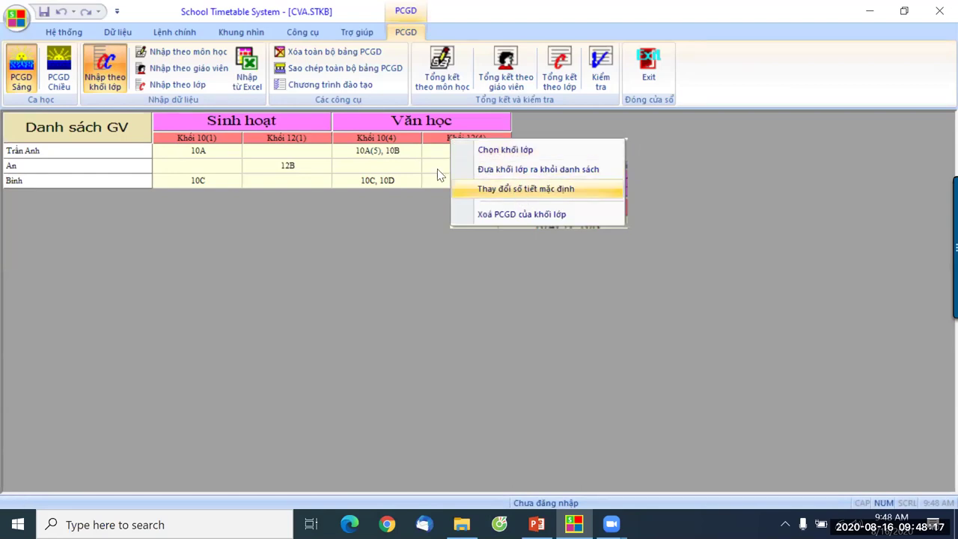
{"action": "left_click", "coordinate": [440, 166]}
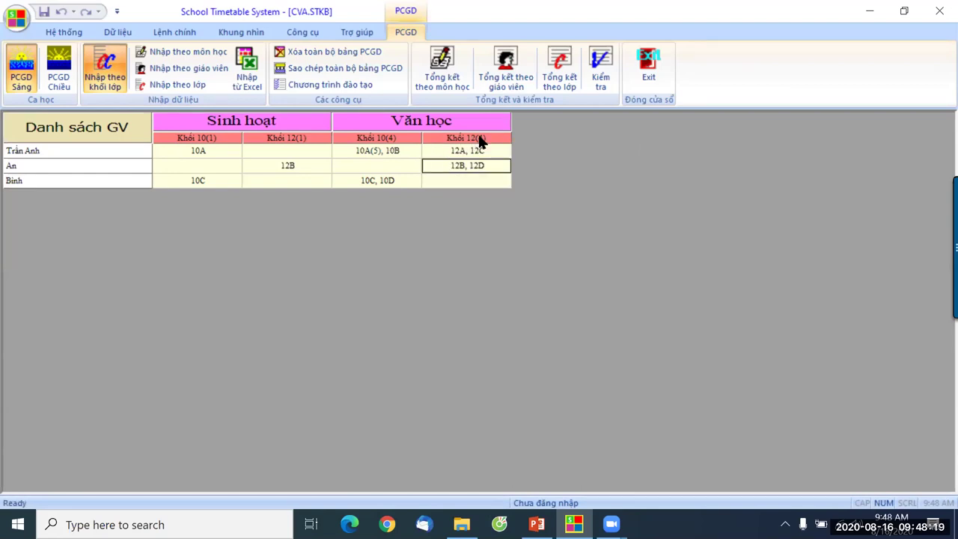
{"action": "right_click", "coordinate": [479, 140]}
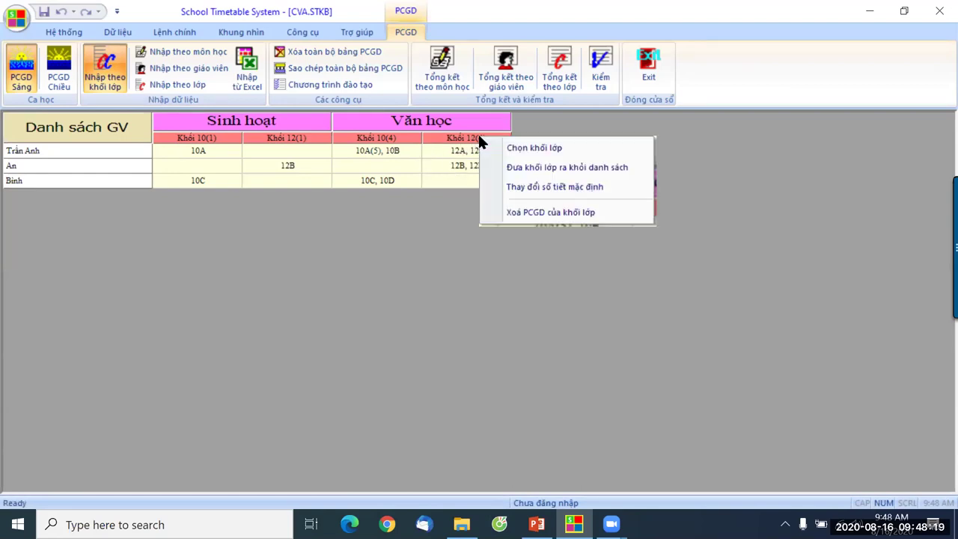
{"action": "left_click", "coordinate": [555, 187]}
{"action": "double_click", "coordinate": [540, 228]}
{"action": "type", "text": "5"}
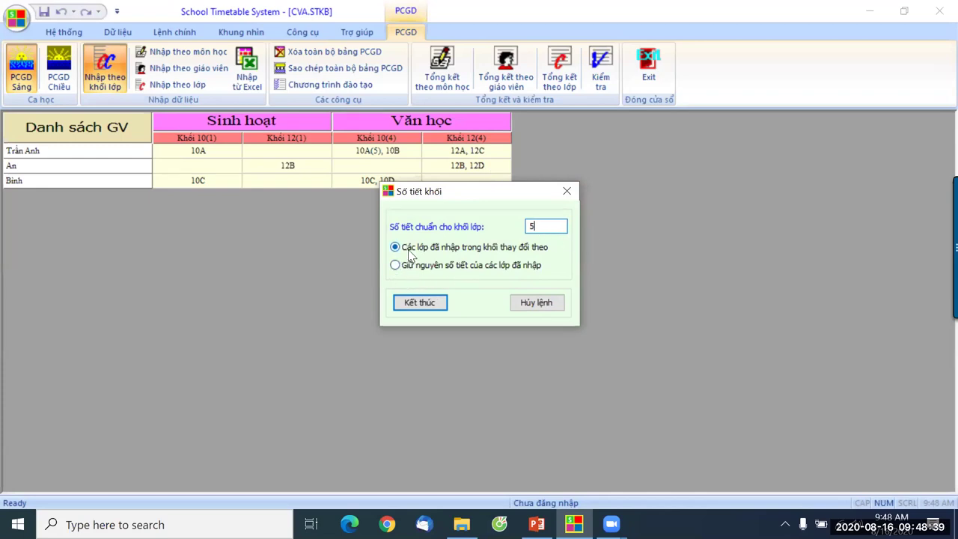
{"action": "left_click", "coordinate": [447, 297]}
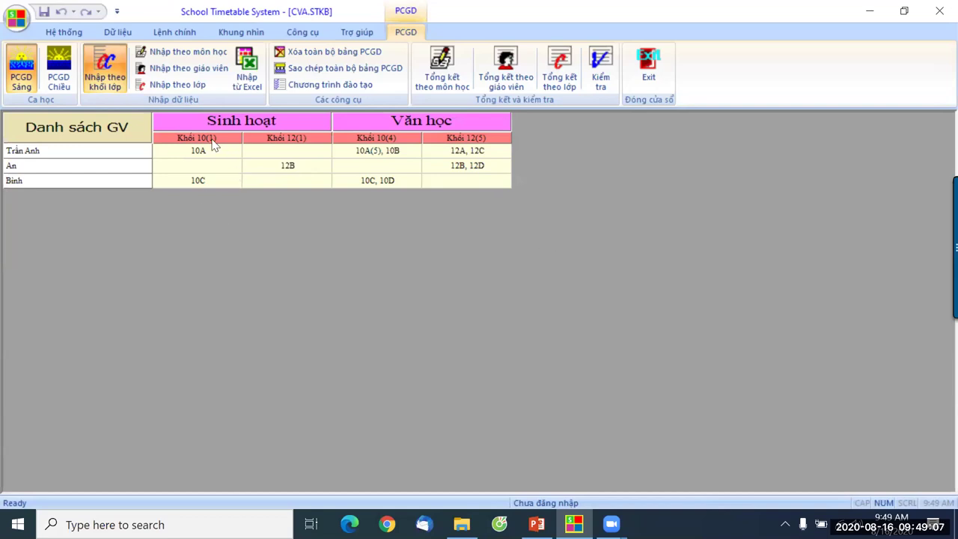
Switch to the per-teacher list and view the first teacher's Sinh hoạt details without changes.
{"action": "left_click", "coordinate": [190, 72]}
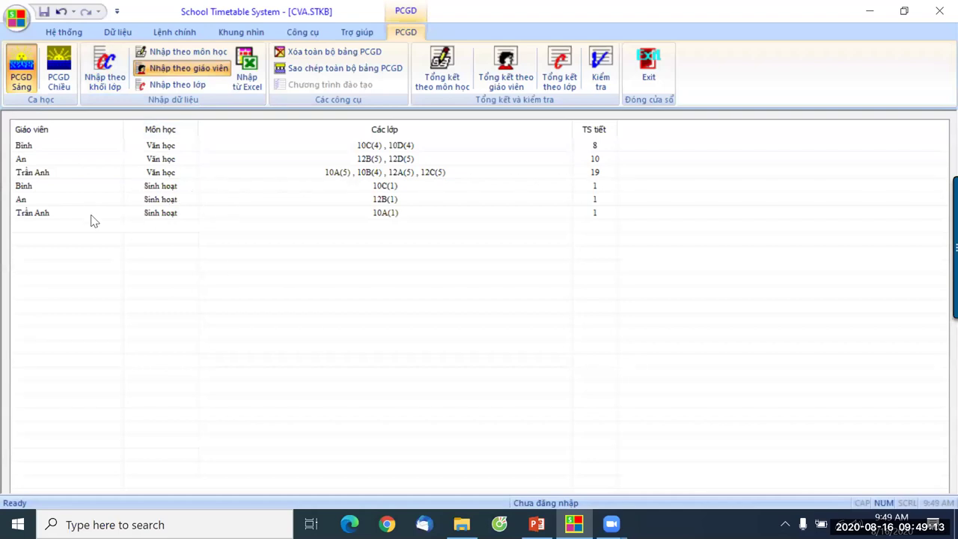
{"action": "double_click", "coordinate": [170, 215]}
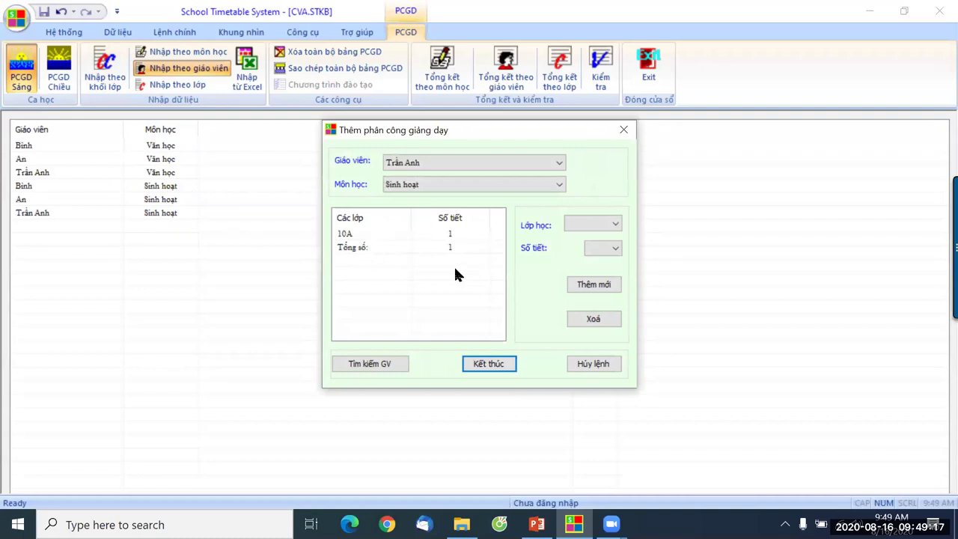
{"action": "left_click", "coordinate": [592, 364]}
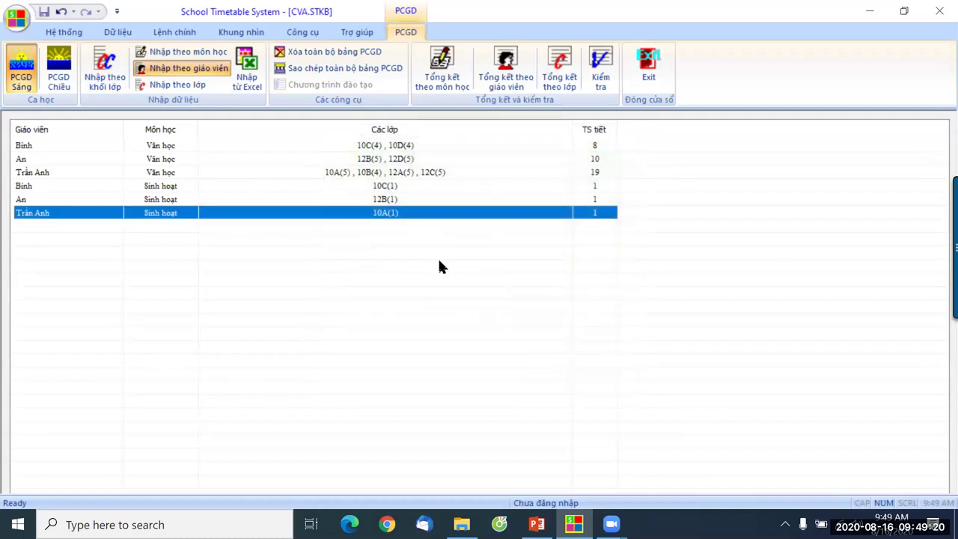
View class 10B's details in the per-class list, then return to the per-teacher list.
{"action": "left_click", "coordinate": [177, 85]}
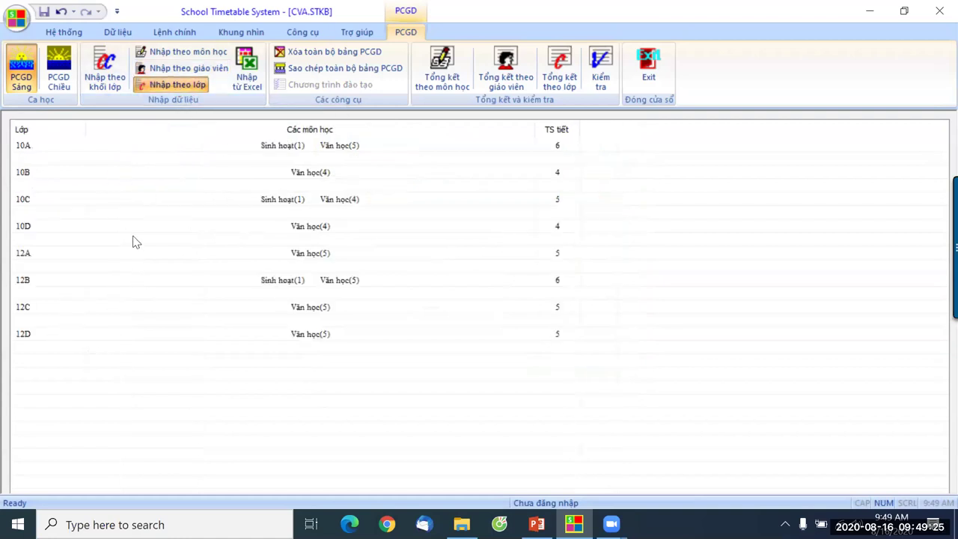
{"action": "double_click", "coordinate": [166, 176]}
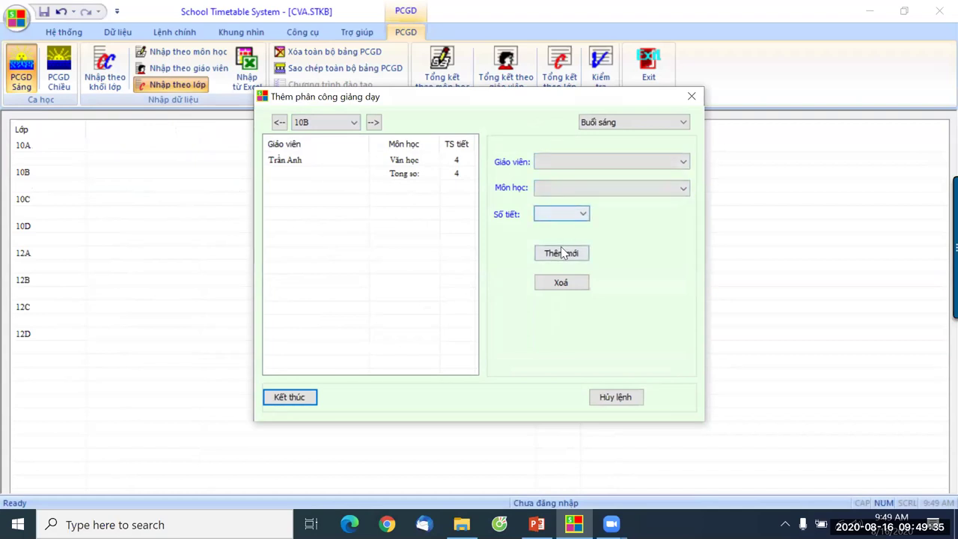
{"action": "left_click", "coordinate": [626, 398]}
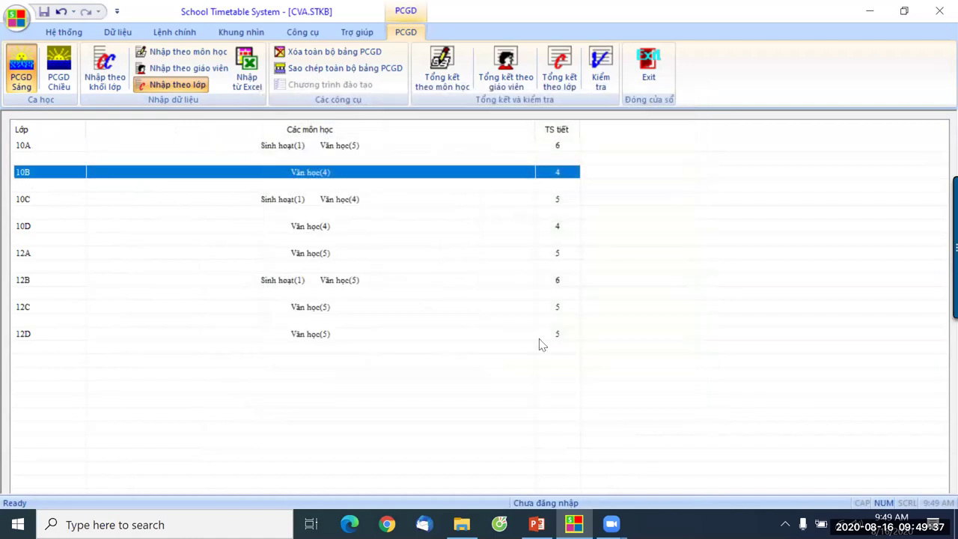
{"action": "left_click", "coordinate": [187, 68]}
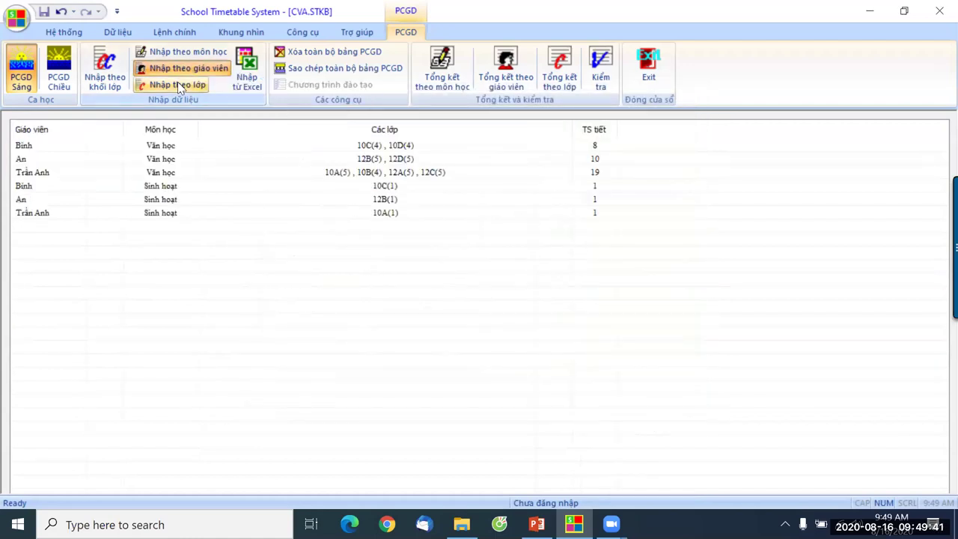
{"action": "left_click", "coordinate": [177, 82]}
{"action": "left_click", "coordinate": [181, 68]}
Check the grade grid, then show the per-class list with each class's total periods.
{"action": "left_click", "coordinate": [102, 77]}
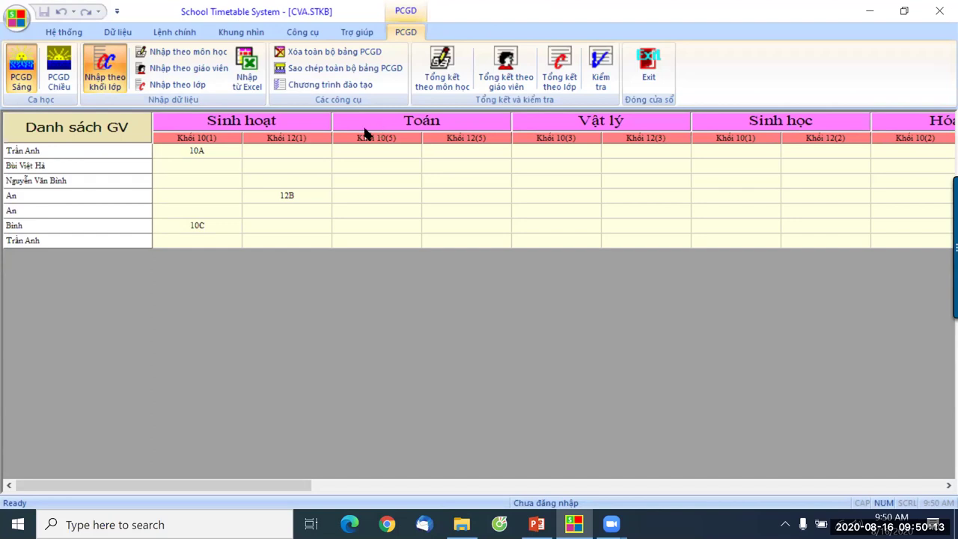
{"action": "left_click", "coordinate": [165, 84]}
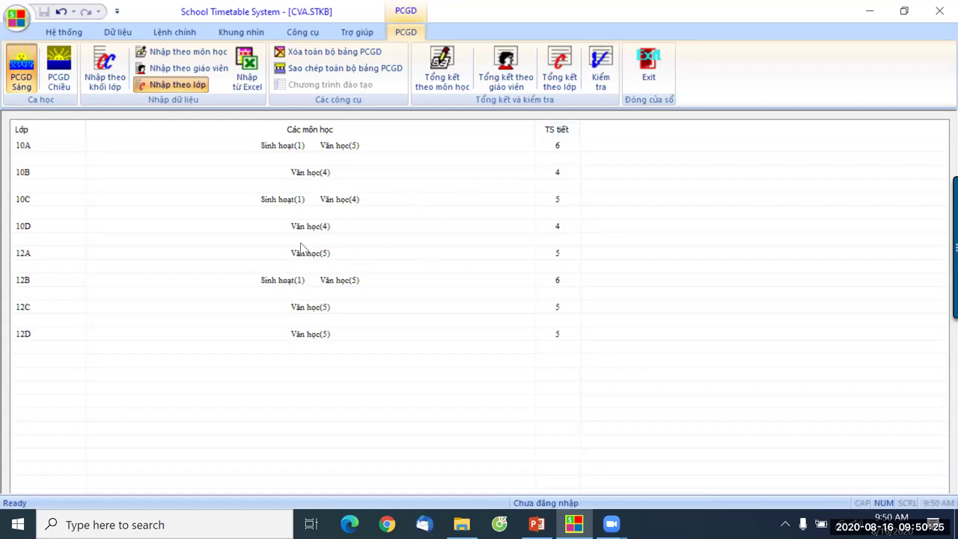
Close CVA.STKB and open LQĐ_NEW.STKB from the Data folder.
{"action": "left_click", "coordinate": [648, 65]}
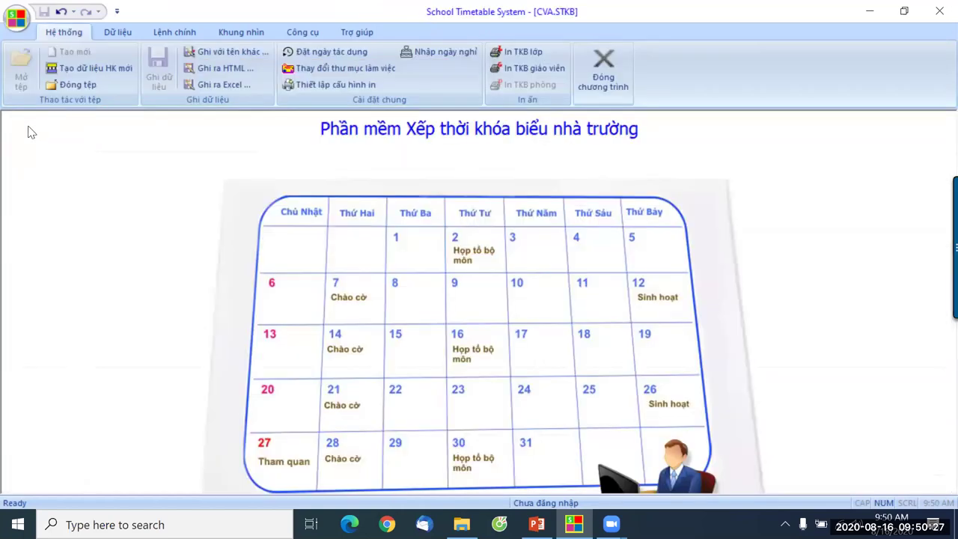
{"action": "left_click", "coordinate": [78, 89]}
{"action": "left_click", "coordinate": [21, 73]}
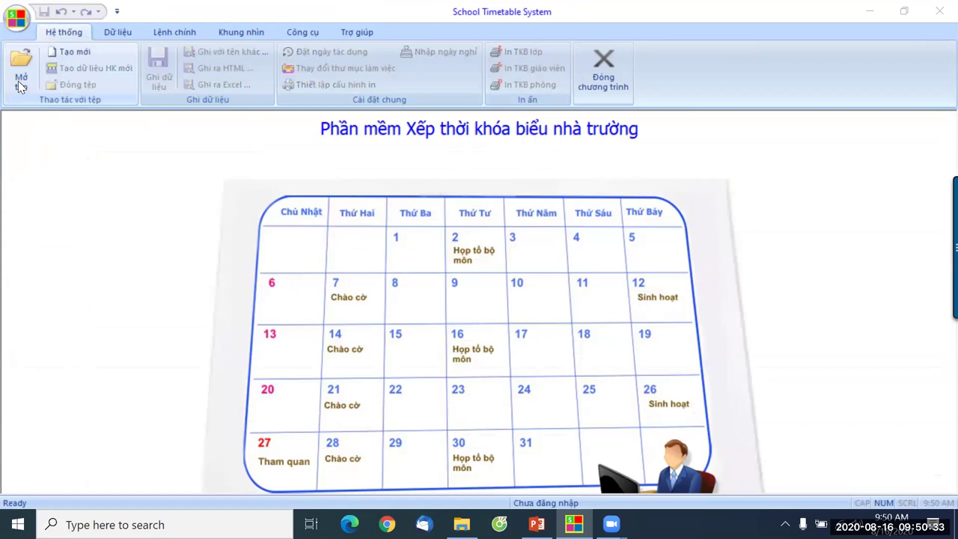
{"action": "double_click", "coordinate": [162, 110]}
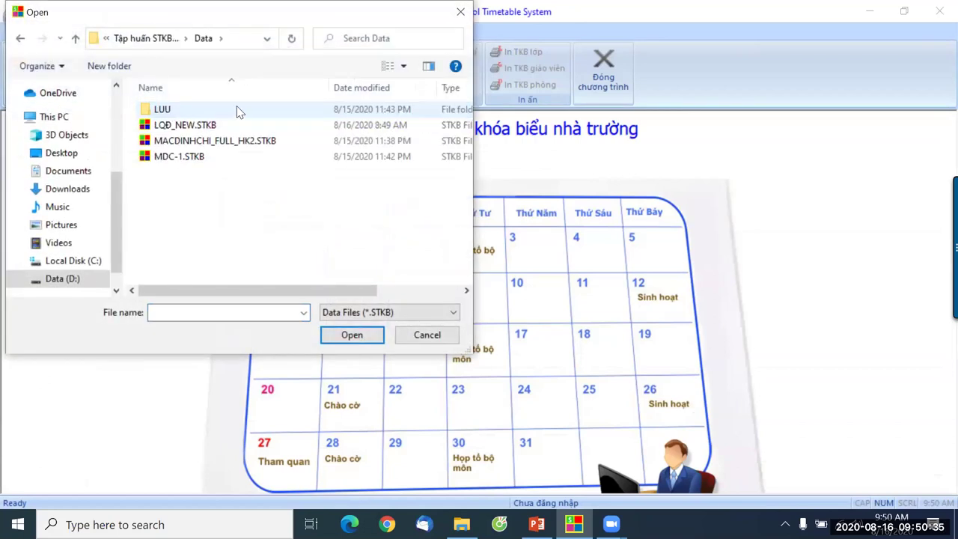
{"action": "left_click", "coordinate": [183, 127]}
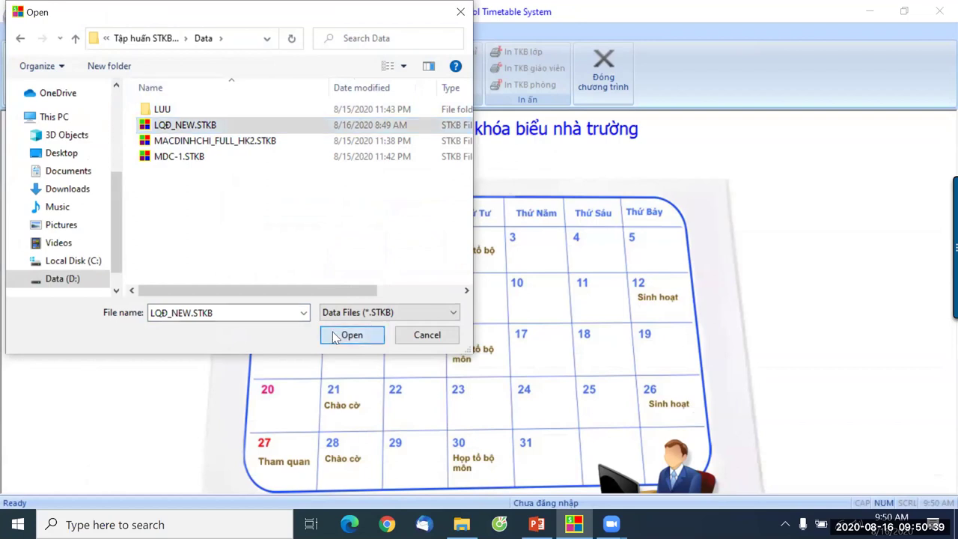
{"action": "left_click", "coordinate": [351, 336]}
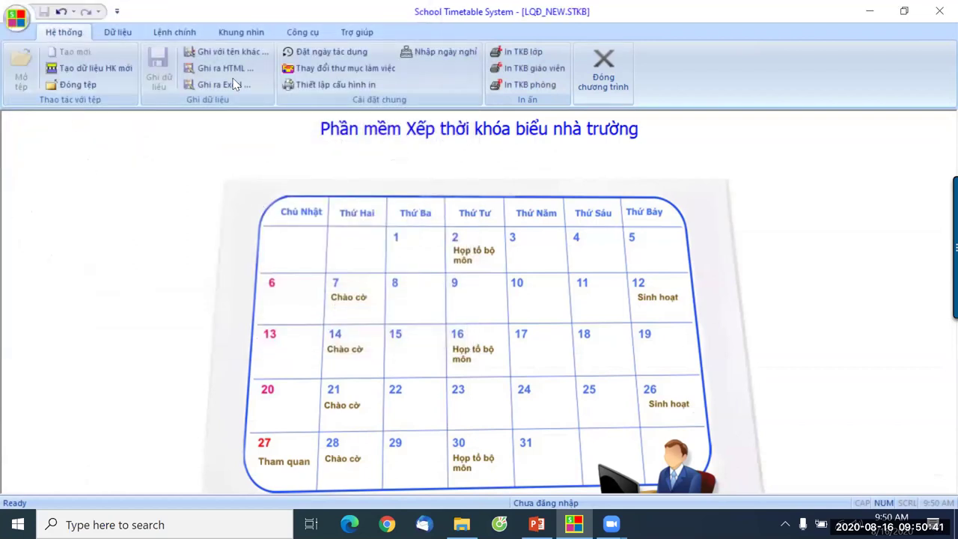
{"action": "left_click", "coordinate": [124, 32]}
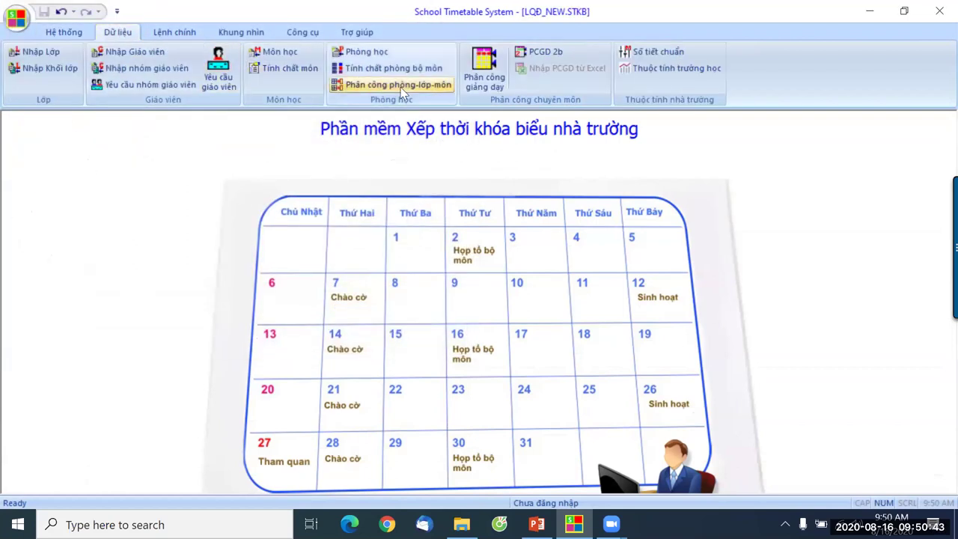
Open LQĐ_NEW's assignment grid and filter it to the Văn 9 teacher group.
{"action": "left_click", "coordinate": [485, 78]}
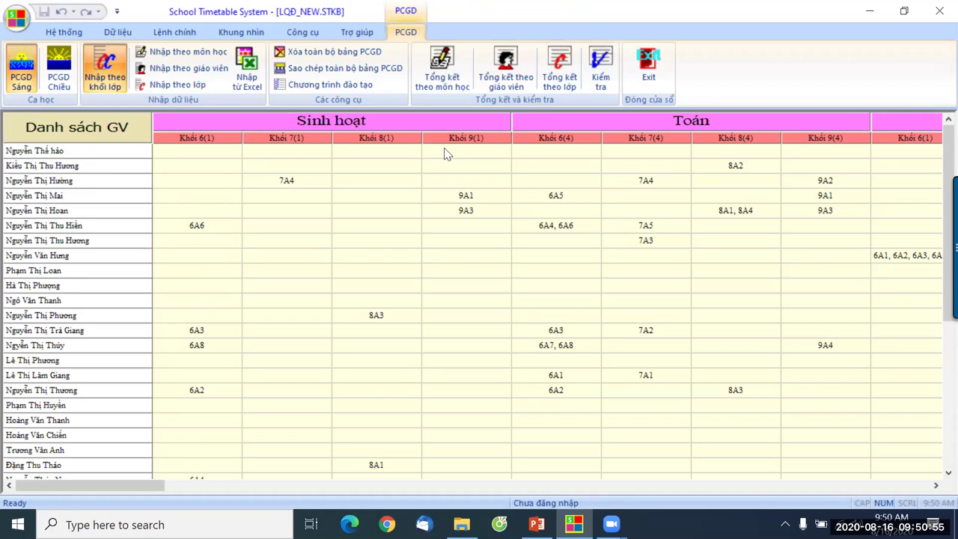
{"action": "right_click", "coordinate": [101, 136]}
{"action": "left_click", "coordinate": [161, 160]}
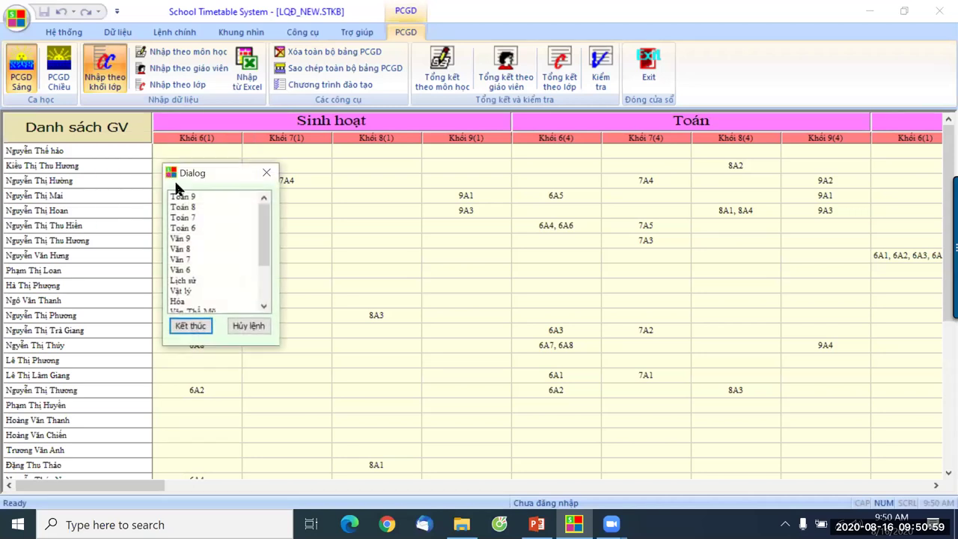
{"action": "left_click", "coordinate": [191, 196]}
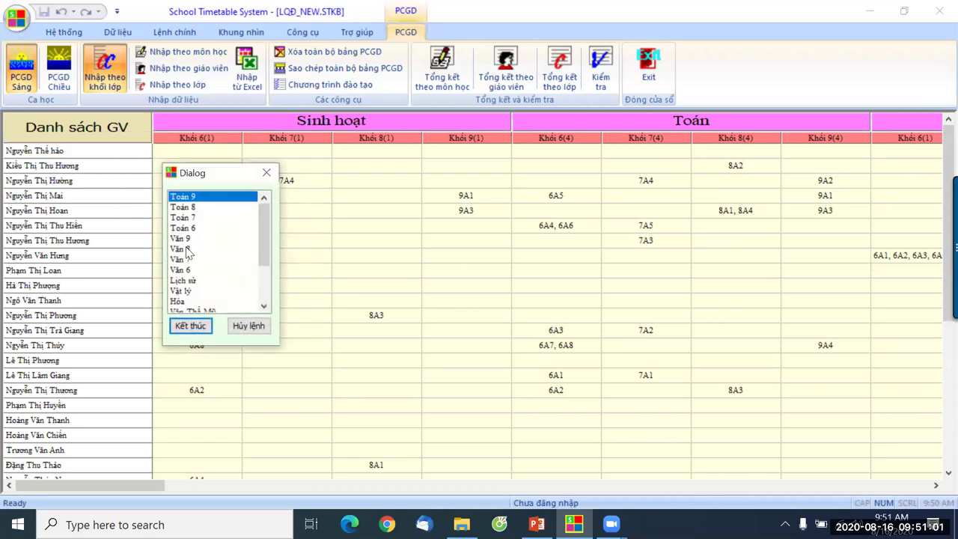
{"action": "left_click", "coordinate": [184, 238]}
{"action": "left_click", "coordinate": [193, 327]}
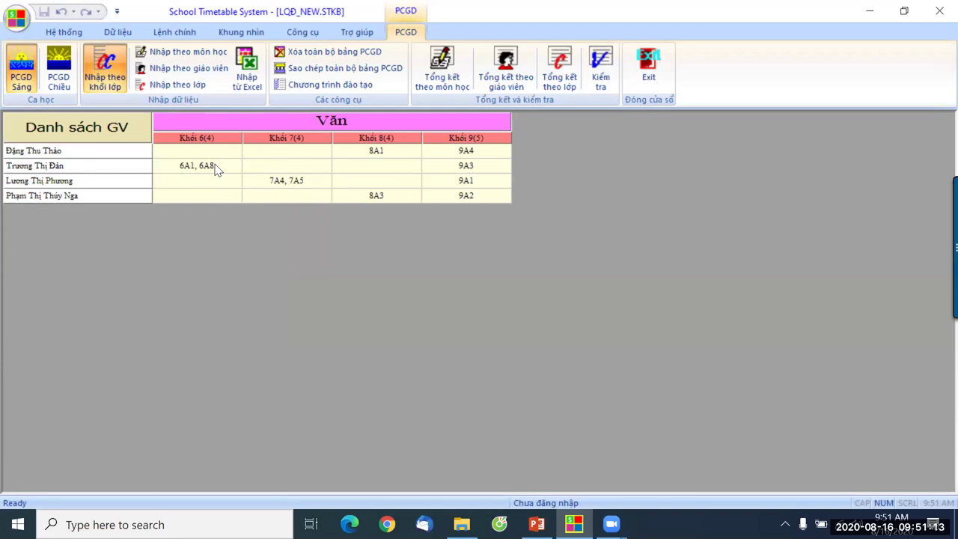
Switch to the class-by-class assignment view and select class 7A1.
{"action": "left_click", "coordinate": [169, 86]}
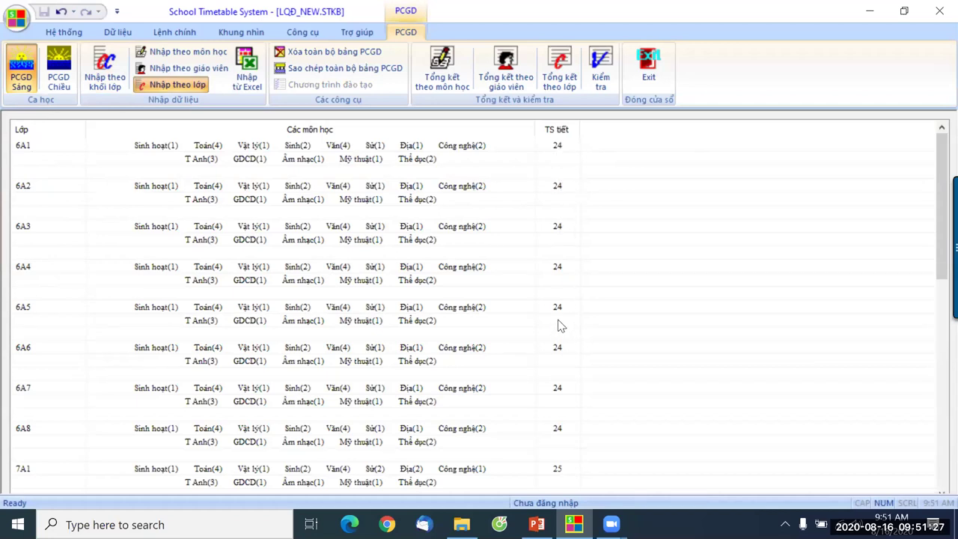
{"action": "scroll", "coordinate": [561, 325], "scroll_direction": "down", "scroll_amount": 2}
{"action": "scroll", "coordinate": [295, 330], "scroll_direction": "down", "scroll_amount": 1}
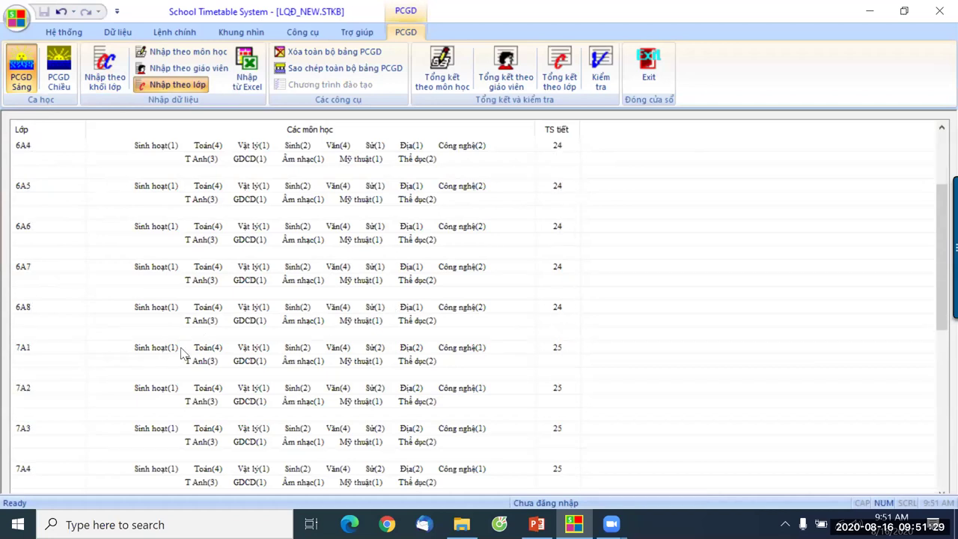
{"action": "left_click", "coordinate": [30, 355]}
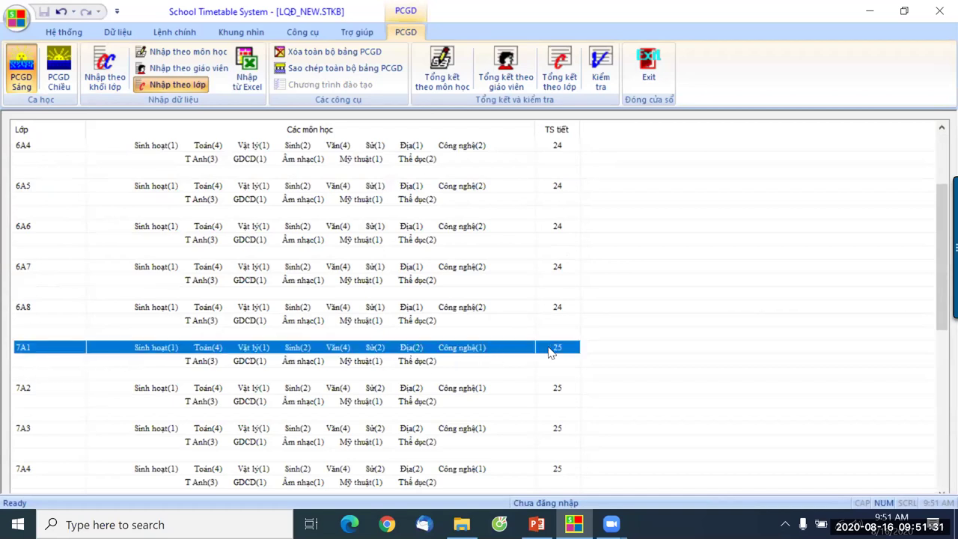
Step through classes 8A2, 8A1 and 9A1, then scroll back up the list.
{"action": "scroll", "coordinate": [560, 378], "scroll_direction": "down", "scroll_amount": 4}
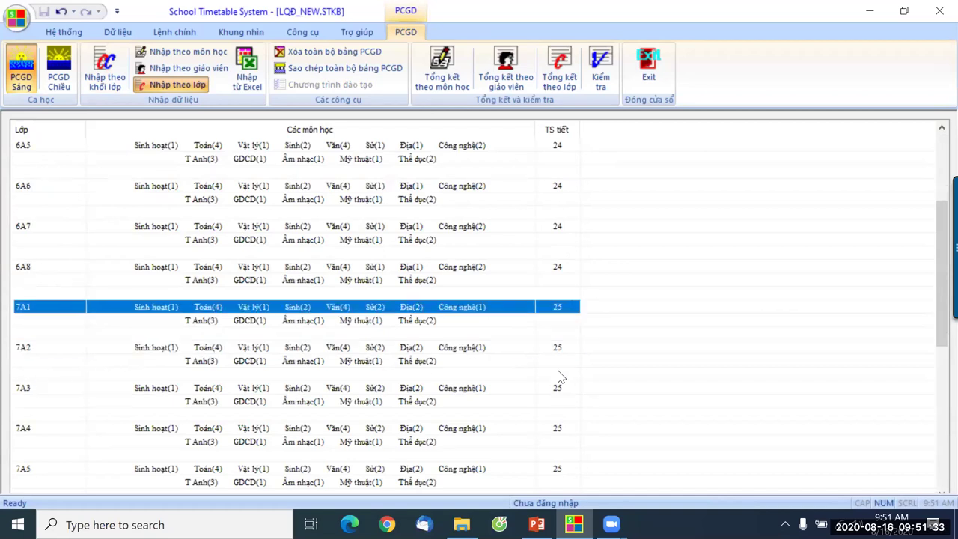
{"action": "scroll", "coordinate": [562, 375], "scroll_direction": "down", "scroll_amount": 3}
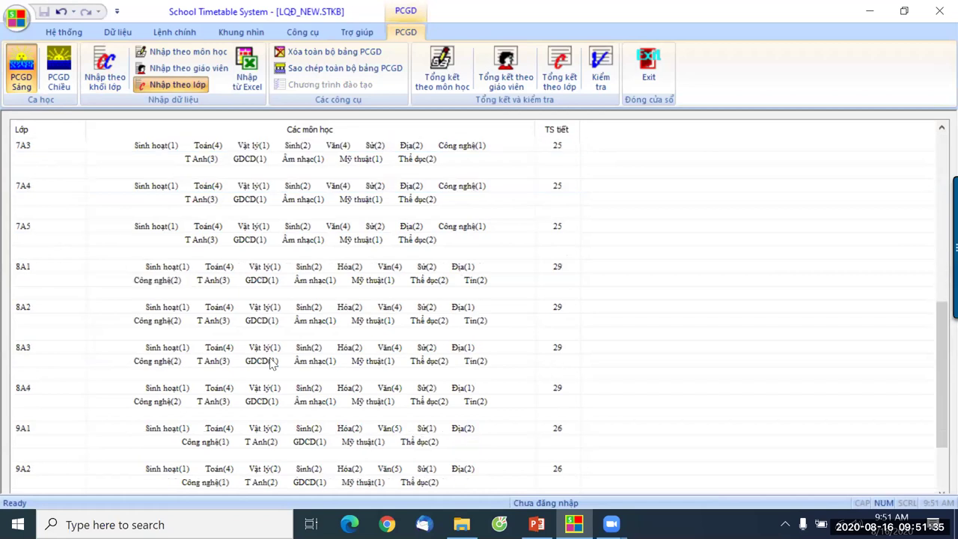
{"action": "left_click", "coordinate": [30, 315]}
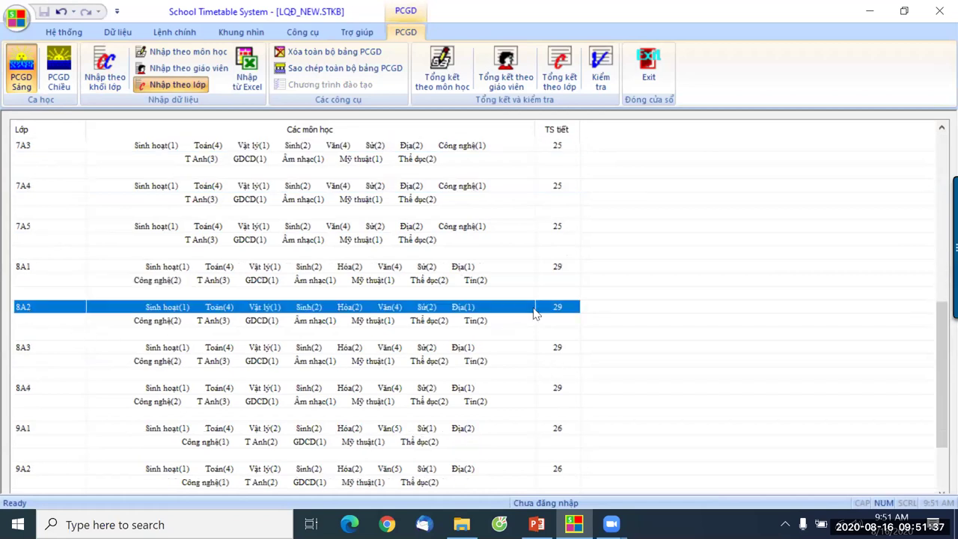
{"action": "left_click", "coordinate": [554, 268]}
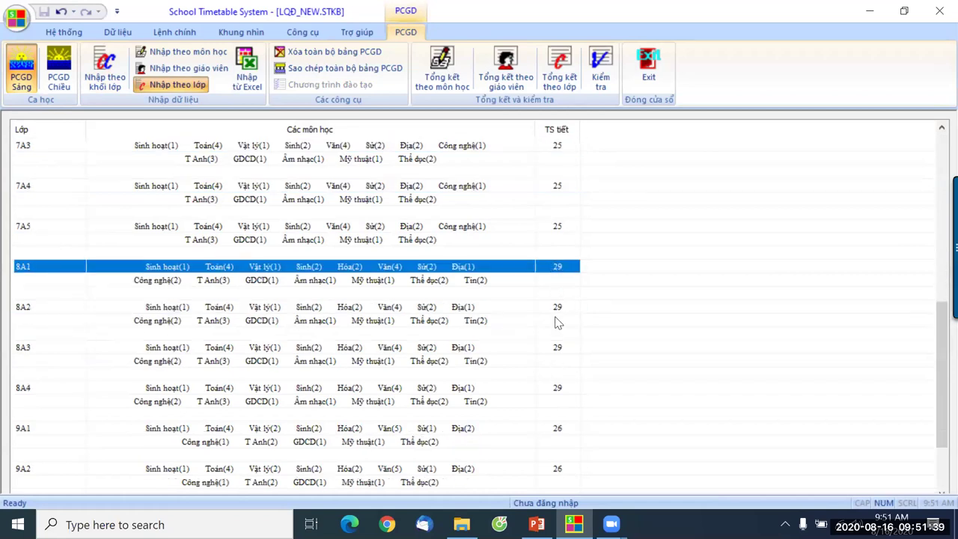
{"action": "scroll", "coordinate": [557, 326], "scroll_direction": "down", "scroll_amount": 2}
{"action": "scroll", "coordinate": [557, 326], "scroll_direction": "down", "scroll_amount": 1}
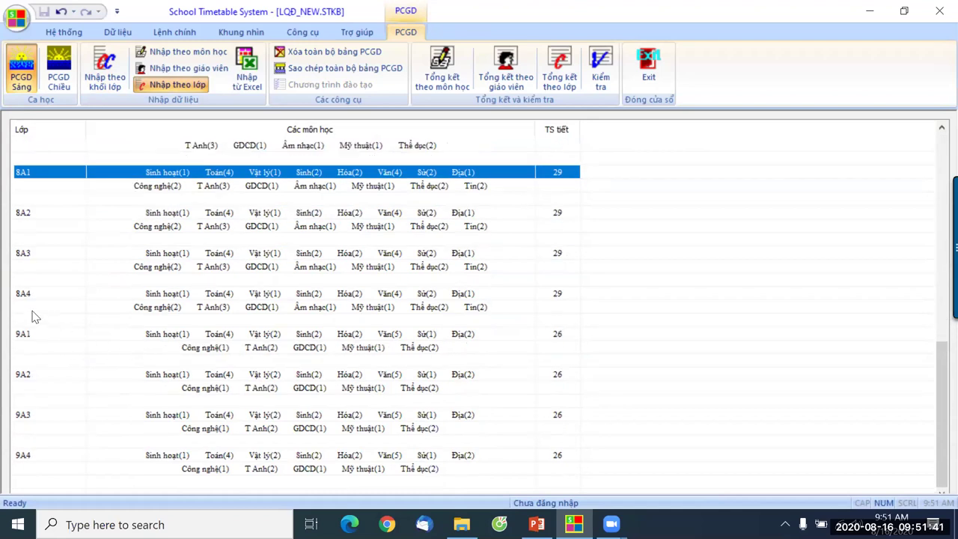
{"action": "left_click", "coordinate": [28, 334]}
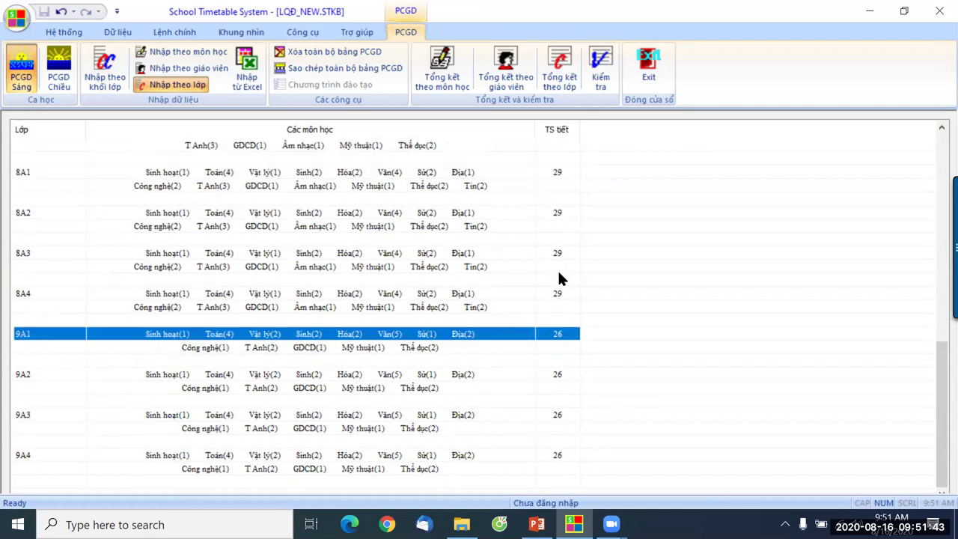
{"action": "scroll", "coordinate": [561, 277], "scroll_direction": "up", "scroll_amount": 7}
{"action": "scroll", "coordinate": [564, 263], "scroll_direction": "up", "scroll_amount": 5}
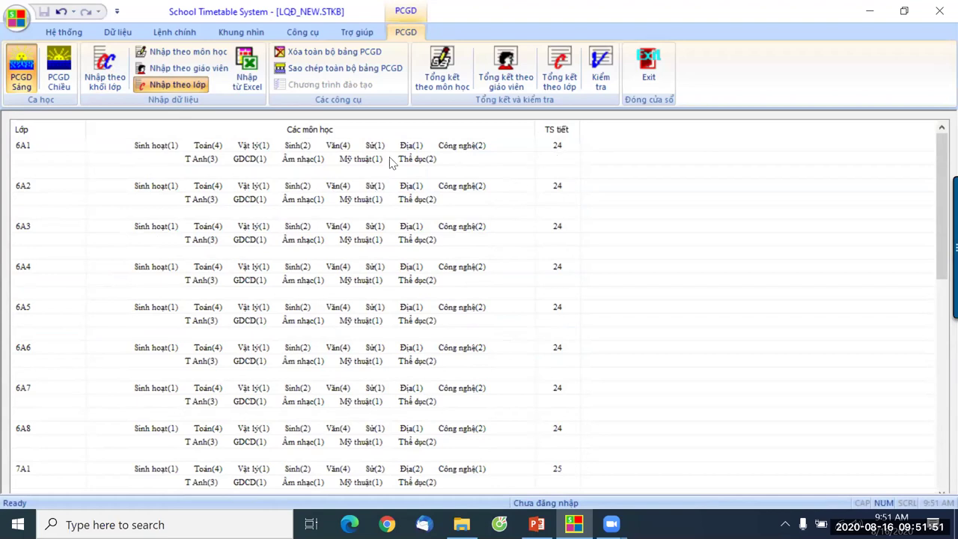
View class 6A1's teacher assignments without changes, then check 7A1's subject lines.
{"action": "double_click", "coordinate": [287, 155]}
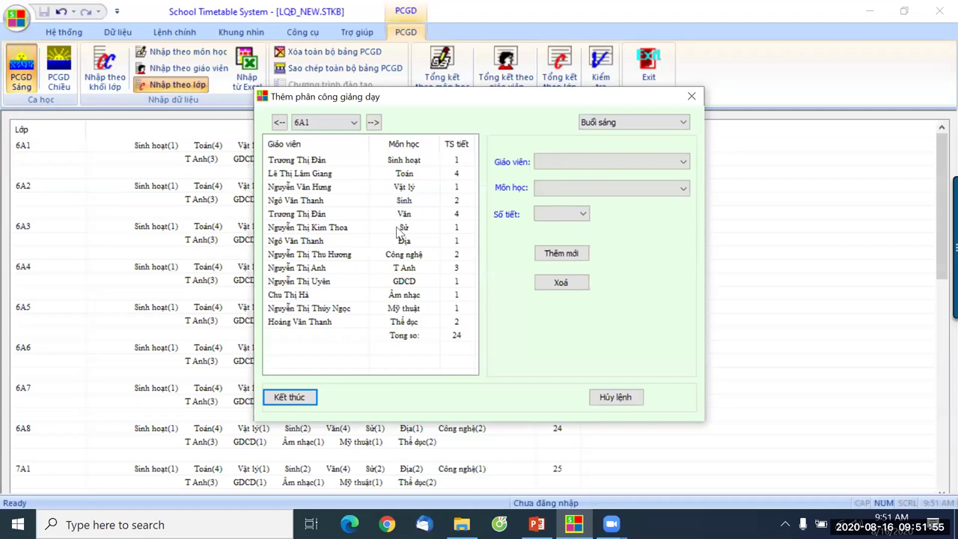
{"action": "left_click", "coordinate": [619, 403]}
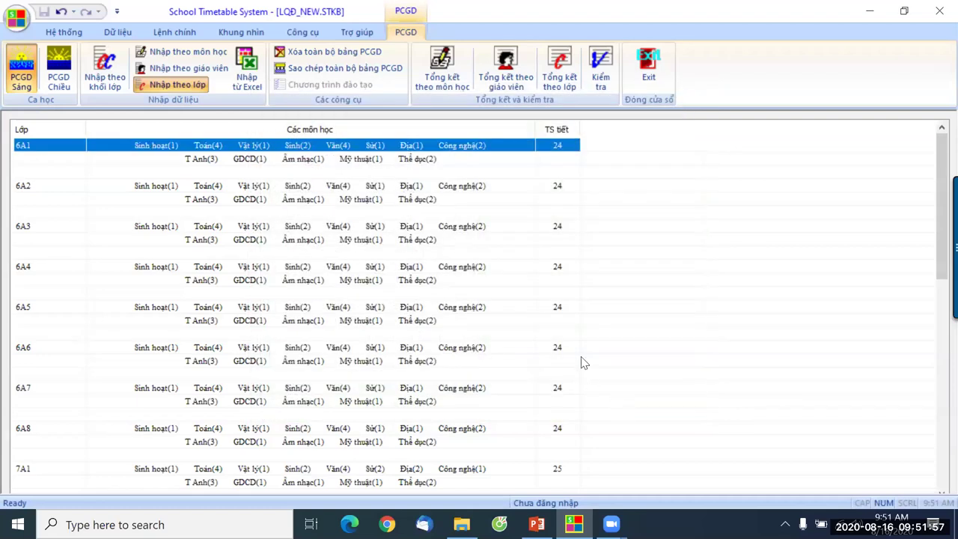
{"action": "scroll", "coordinate": [318, 403], "scroll_direction": "down", "scroll_amount": 2}
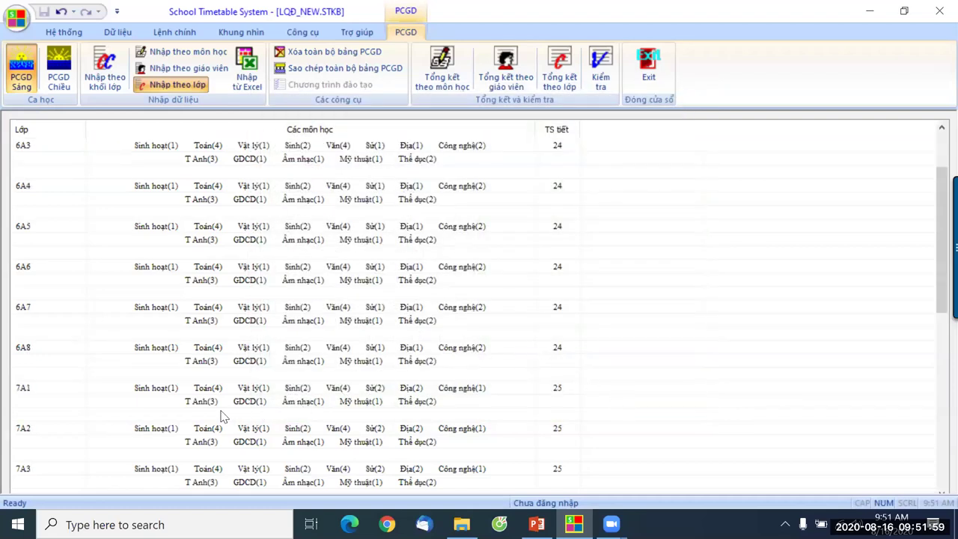
{"action": "left_click", "coordinate": [254, 401]}
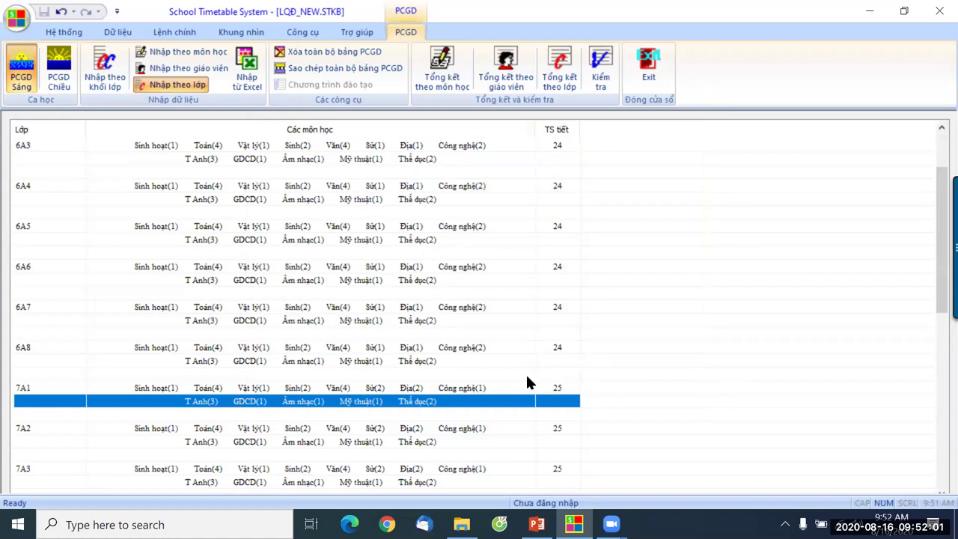
{"action": "scroll", "coordinate": [525, 375], "scroll_direction": "down", "scroll_amount": 2}
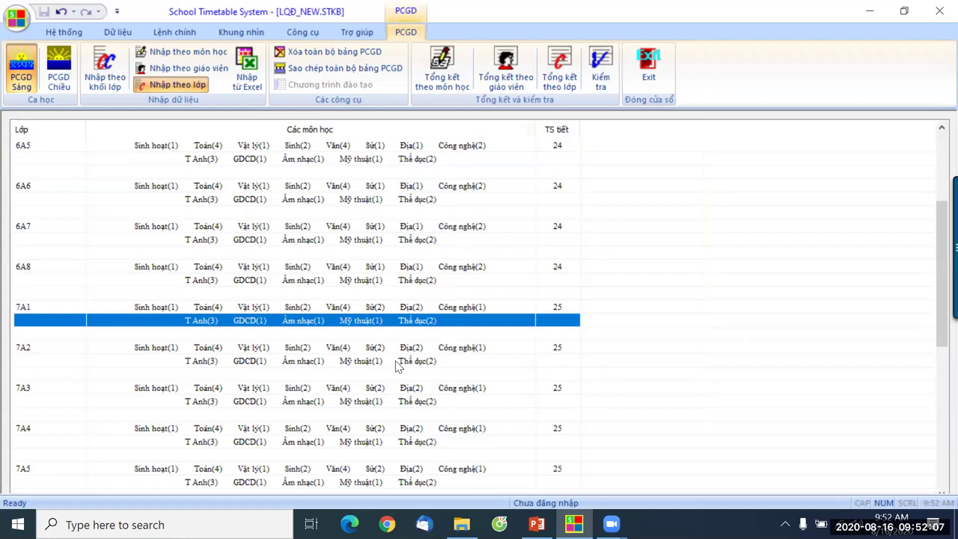
{"action": "scroll", "coordinate": [419, 278], "scroll_direction": "down", "scroll_amount": 5}
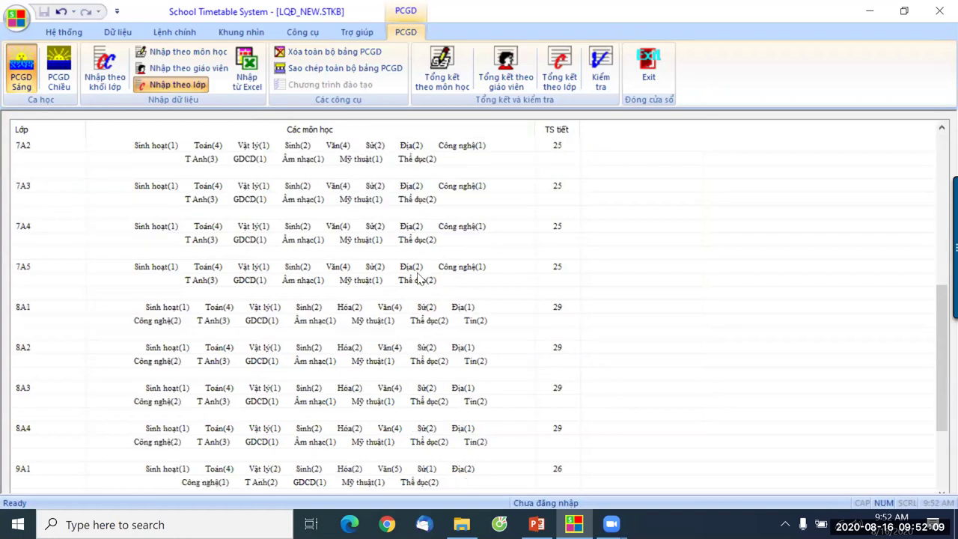
{"action": "scroll", "coordinate": [416, 252], "scroll_direction": "down", "scroll_amount": 3}
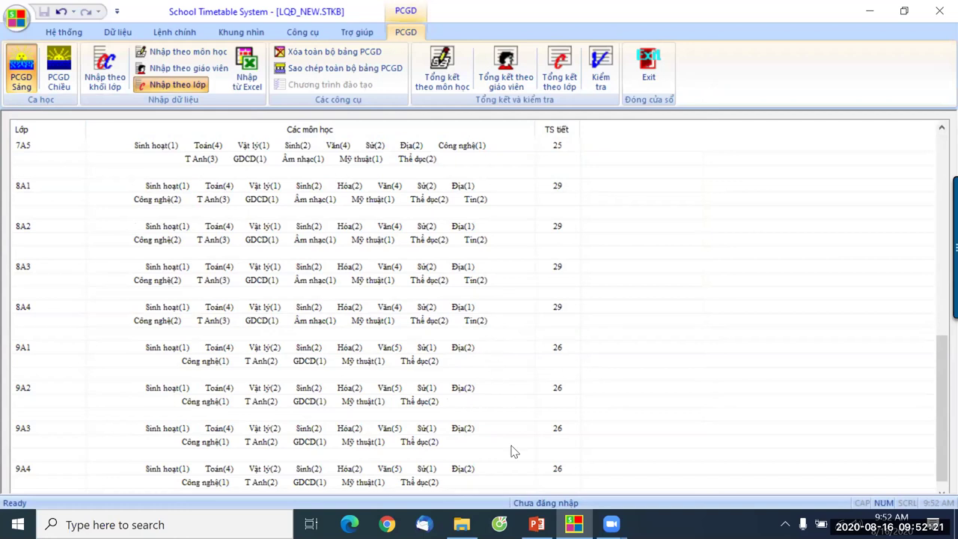
Return to the presentation at slide 33, '4. Các bước chuẩn bị xếp thời khóa biểu'.
{"action": "left_click", "coordinate": [537, 524]}
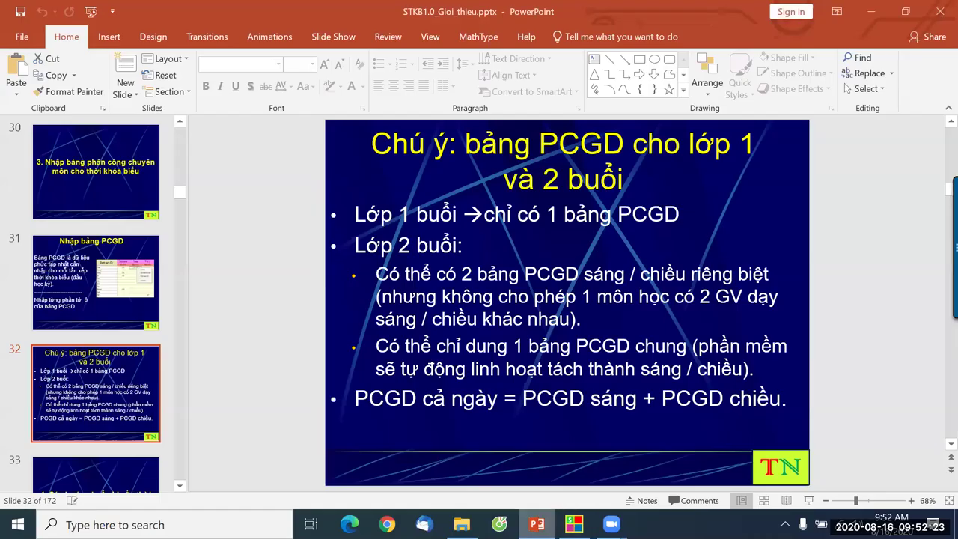
{"action": "scroll", "coordinate": [97, 411], "scroll_direction": "down", "scroll_amount": 2}
{"action": "left_click", "coordinate": [93, 352]}
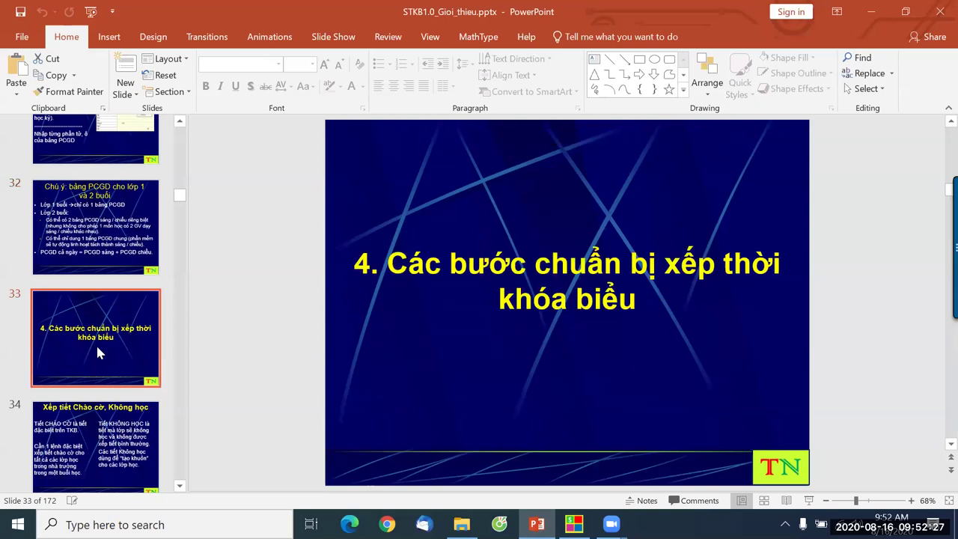
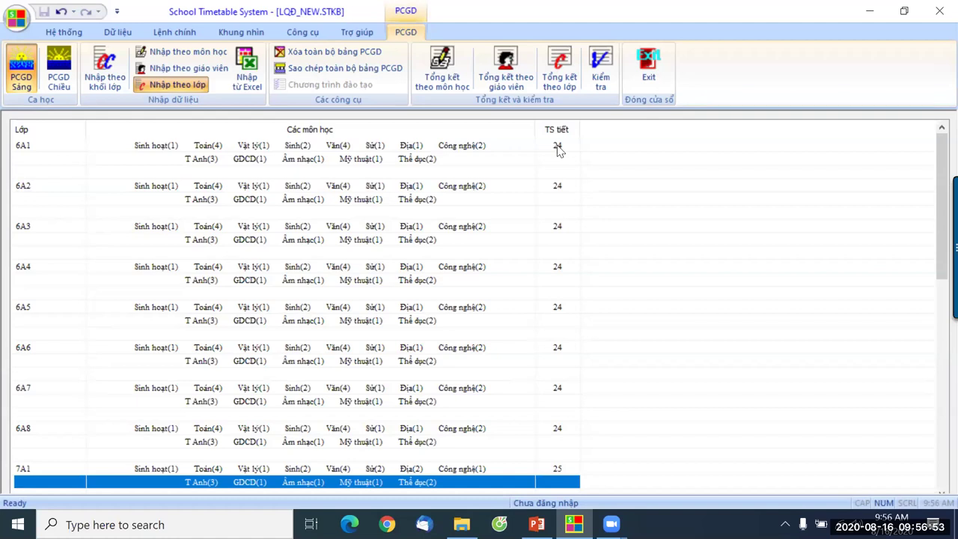
Check the period totals (TS tiết) for classes 8A2 and 9A2, briefly consulting the lecture slides.
{"action": "scroll", "coordinate": [559, 277], "scroll_direction": "down", "scroll_amount": 2}
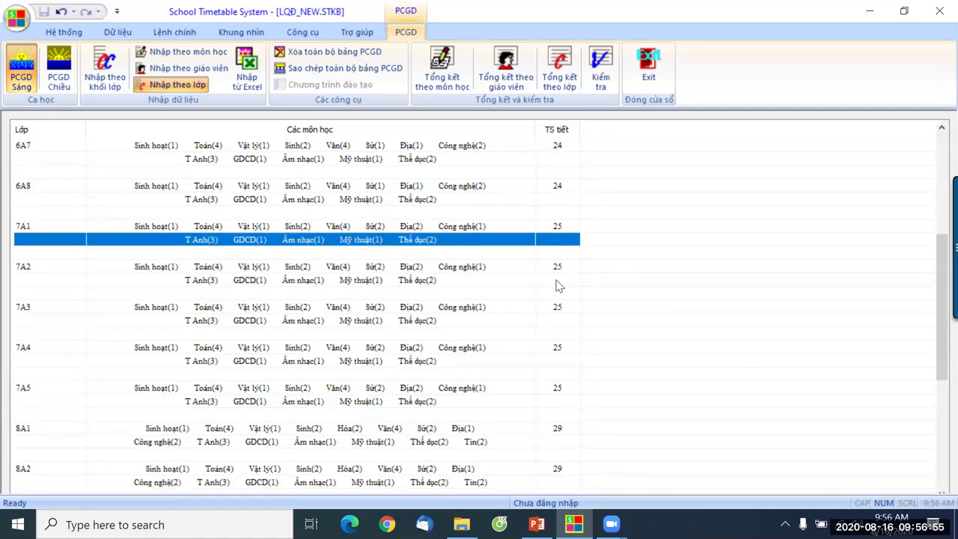
{"action": "scroll", "coordinate": [533, 324], "scroll_direction": "down", "scroll_amount": 2}
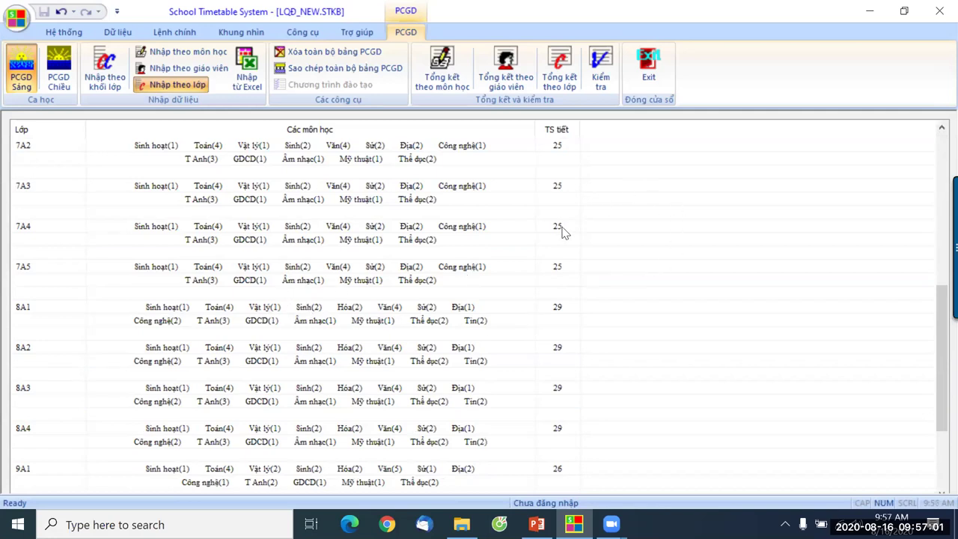
{"action": "scroll", "coordinate": [362, 276], "scroll_direction": "down", "scroll_amount": 2}
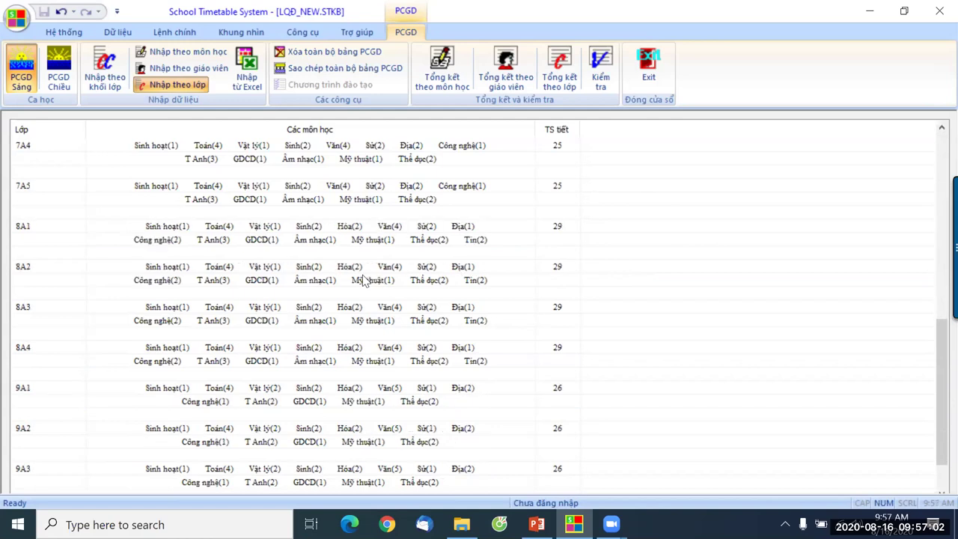
{"action": "left_click", "coordinate": [90, 278]}
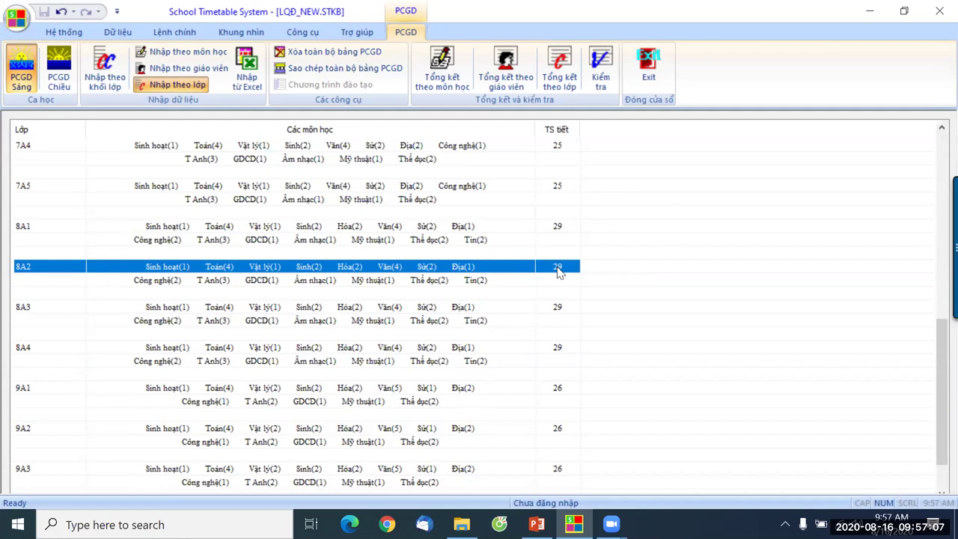
{"action": "scroll", "coordinate": [450, 289], "scroll_direction": "down", "scroll_amount": 1}
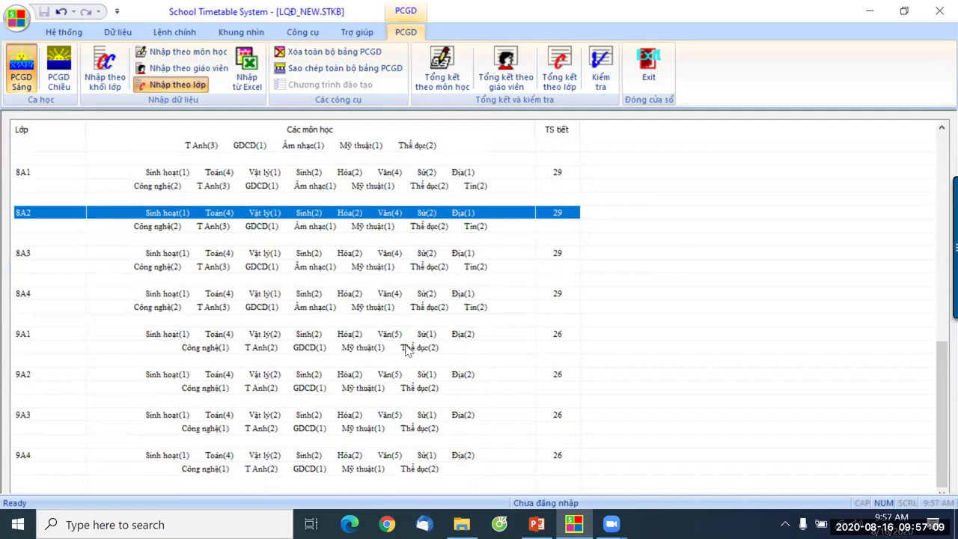
{"action": "left_click", "coordinate": [425, 379]}
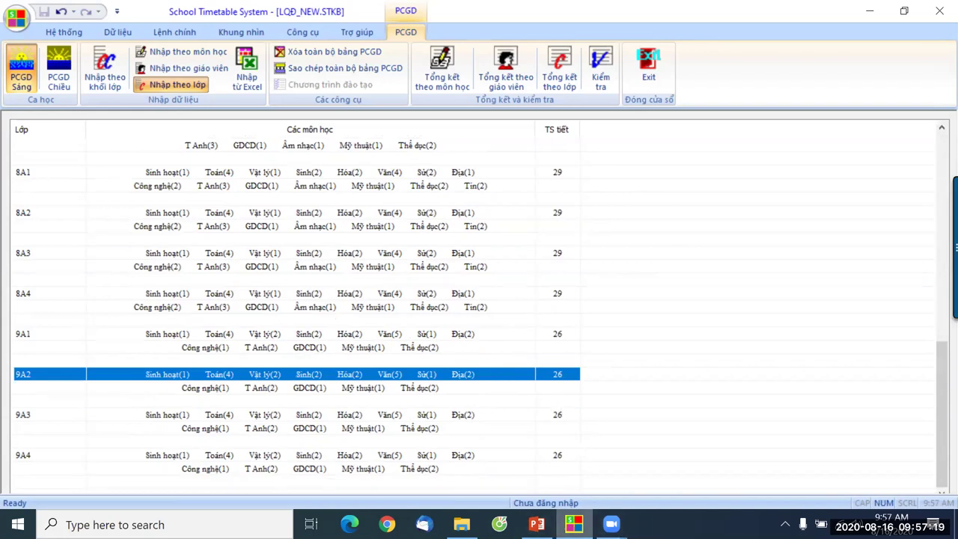
{"action": "left_click", "coordinate": [537, 524]}
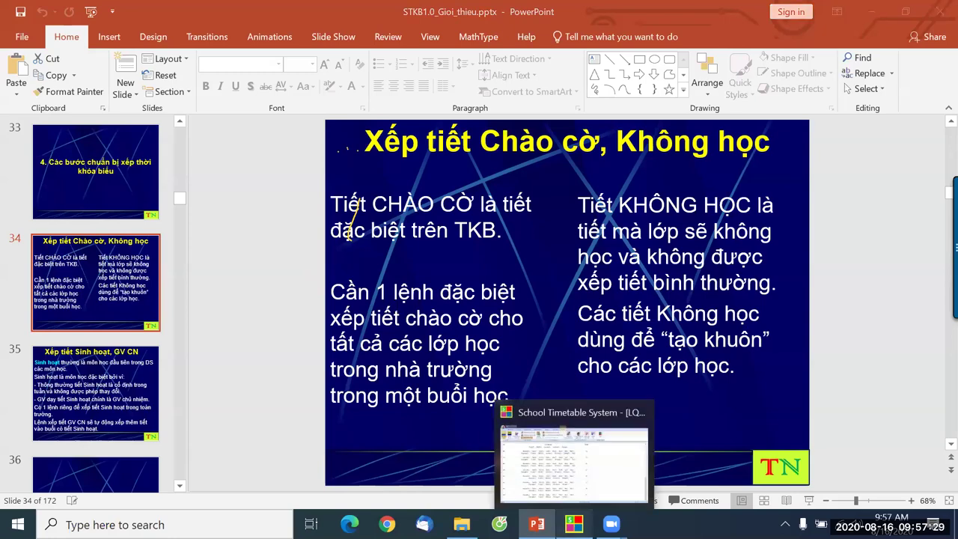
{"action": "left_click", "coordinate": [575, 524]}
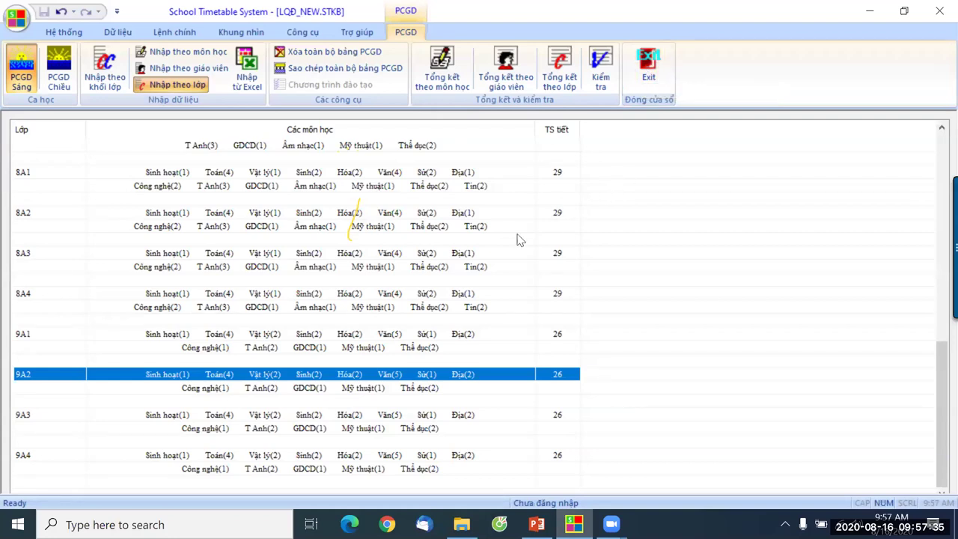
Recheck the class list's period totals, then exit the assignment list to the Lệnh chính commands.
{"action": "scroll", "coordinate": [518, 239], "scroll_direction": "up", "scroll_amount": 3}
{"action": "scroll", "coordinate": [520, 239], "scroll_direction": "up", "scroll_amount": 3}
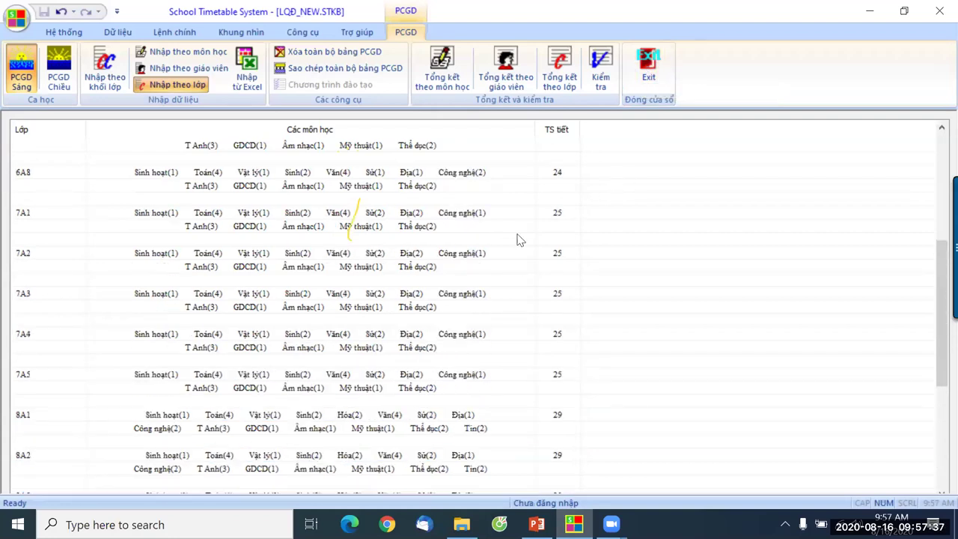
{"action": "scroll", "coordinate": [521, 239], "scroll_direction": "up", "scroll_amount": 5}
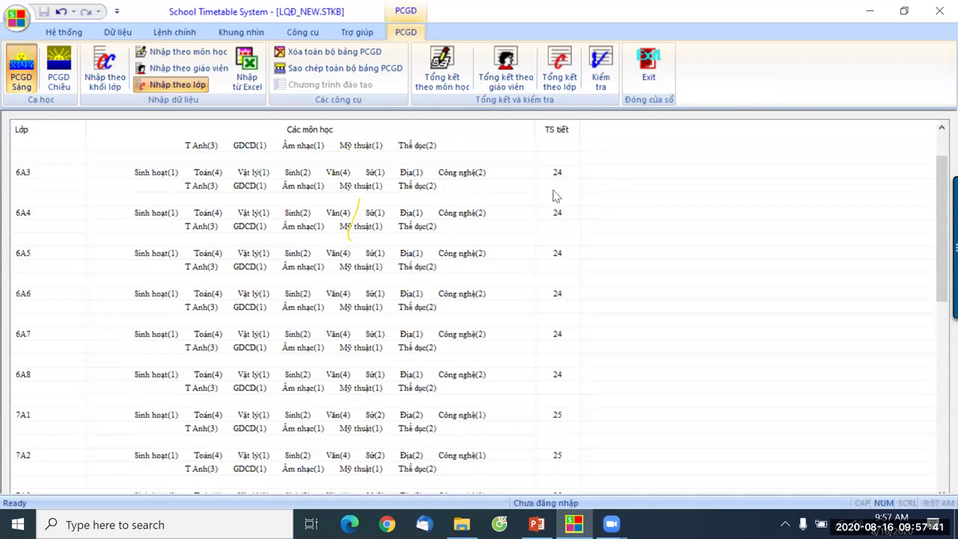
{"action": "scroll", "coordinate": [552, 230], "scroll_direction": "down", "scroll_amount": 4}
{"action": "scroll", "coordinate": [552, 231], "scroll_direction": "down", "scroll_amount": 1}
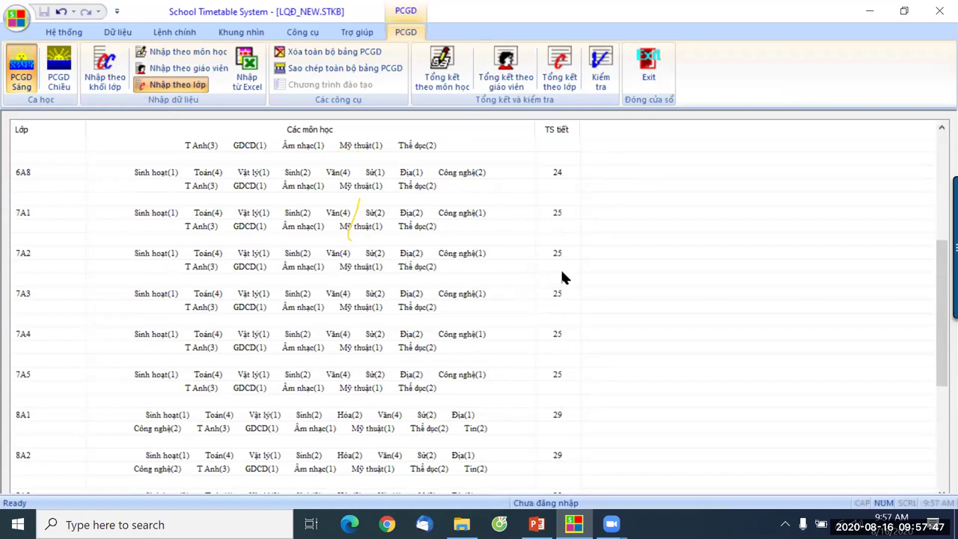
{"action": "scroll", "coordinate": [563, 268], "scroll_direction": "up", "scroll_amount": 2}
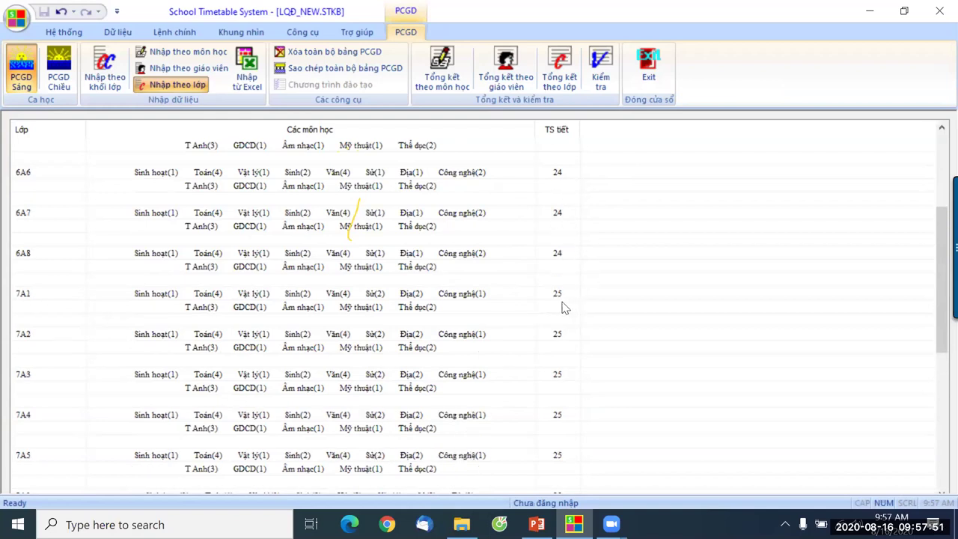
{"action": "scroll", "coordinate": [565, 307], "scroll_direction": "down", "scroll_amount": 2}
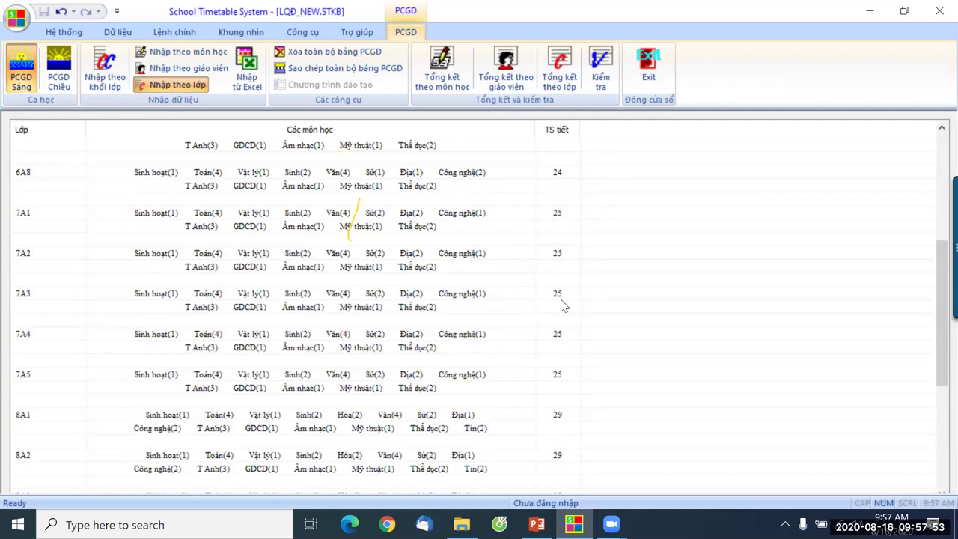
{"action": "scroll", "coordinate": [563, 307], "scroll_direction": "down", "scroll_amount": 6}
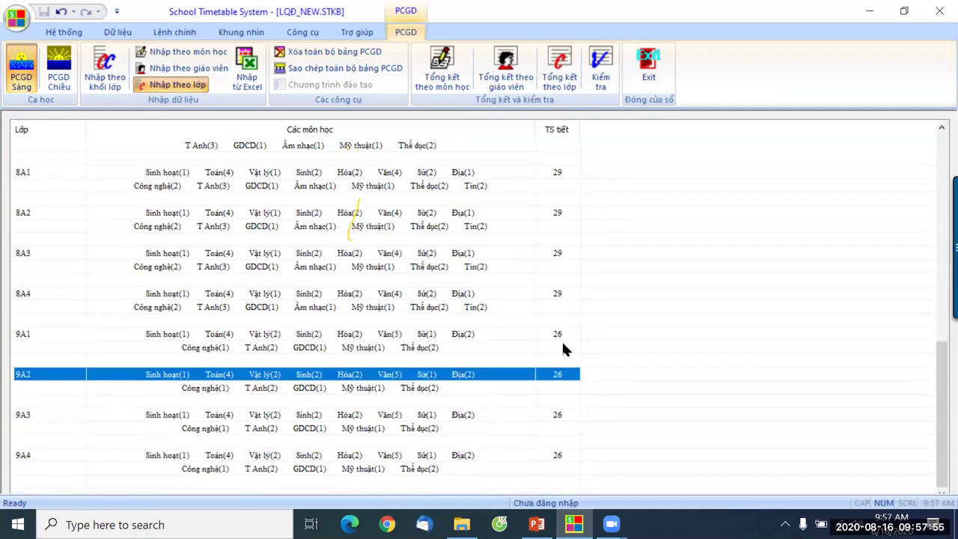
{"action": "scroll", "coordinate": [552, 349], "scroll_direction": "up", "scroll_amount": 3}
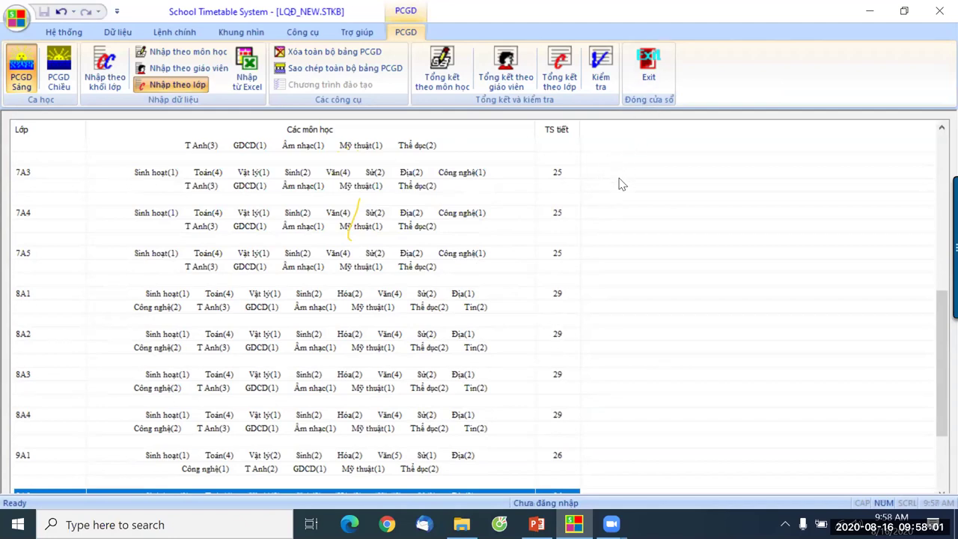
{"action": "left_click", "coordinate": [648, 72]}
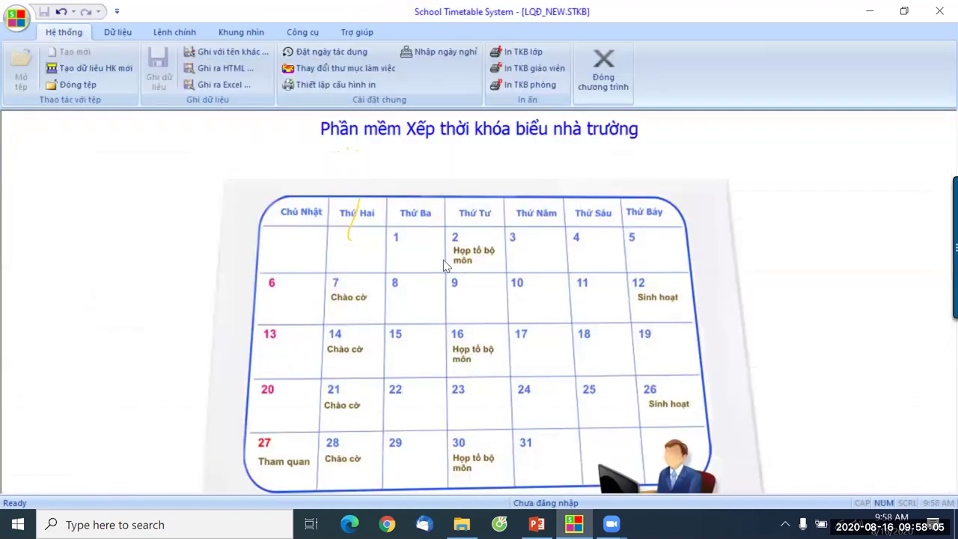
{"action": "left_click", "coordinate": [166, 30]}
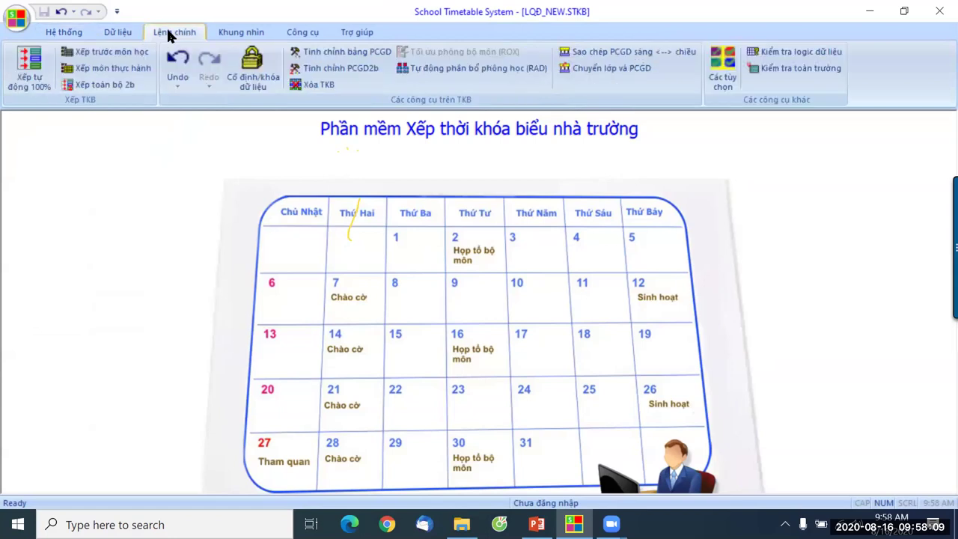
Review PowerPoint slide 33 on timetable preparation steps, then return to the timetable program.
{"action": "left_click", "coordinate": [536, 524]}
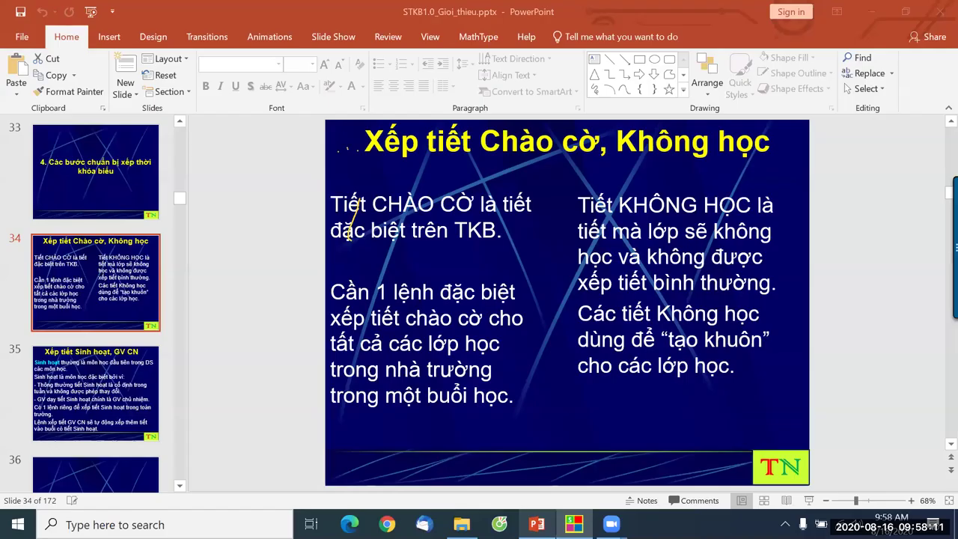
{"action": "left_click", "coordinate": [134, 187]}
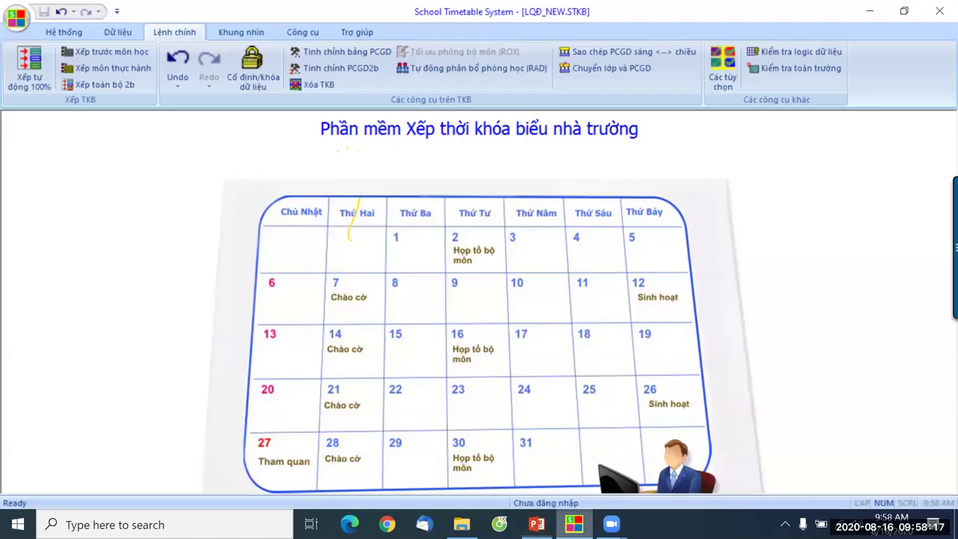
{"action": "left_click", "coordinate": [574, 524]}
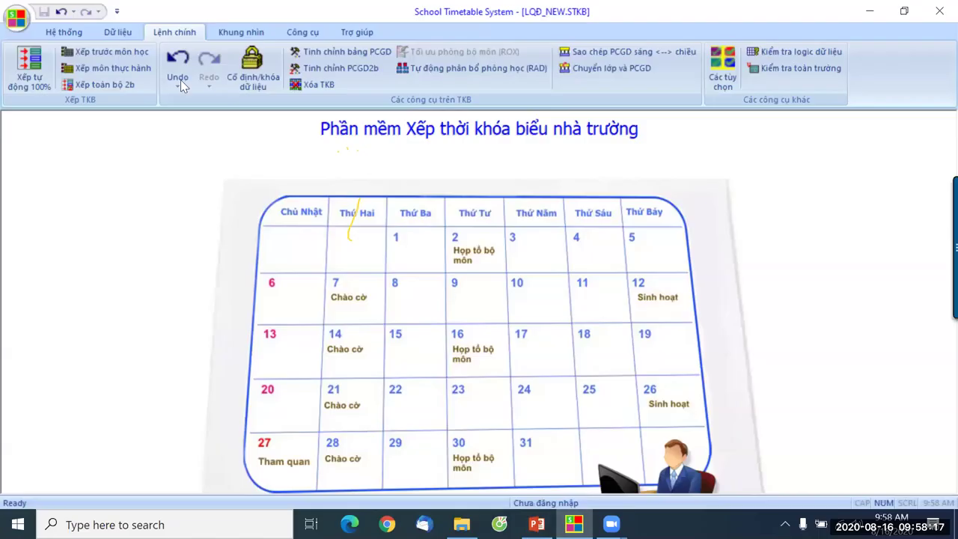
Pre-place the Chào cờ subject at Monday morning period 1 (Sáng T2) for the whole school.
{"action": "left_click", "coordinate": [105, 56]}
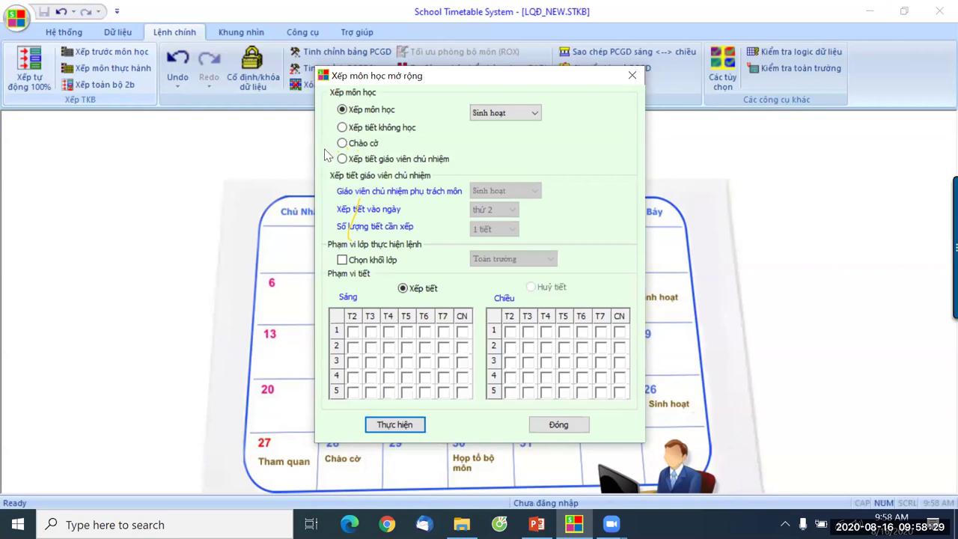
{"action": "left_click", "coordinate": [342, 109]}
{"action": "left_click", "coordinate": [345, 144]}
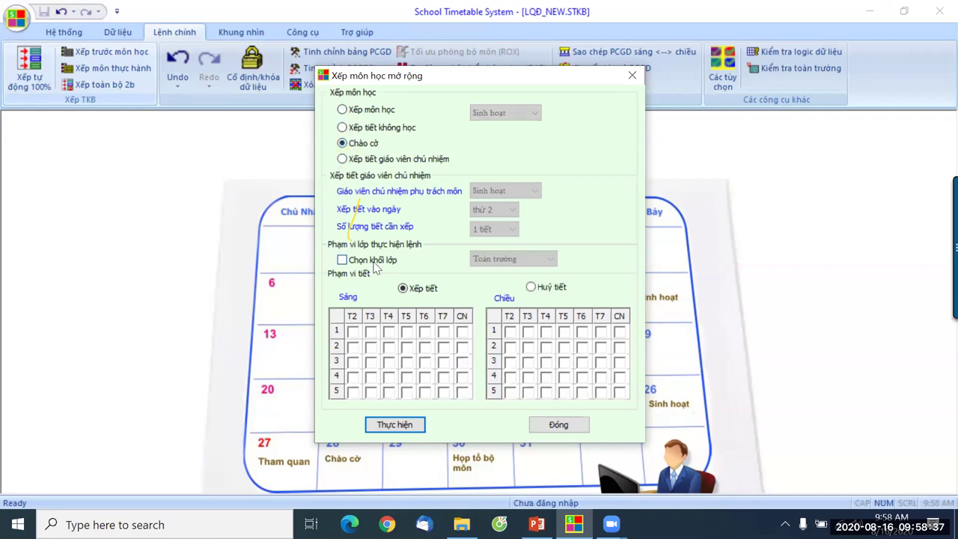
{"action": "left_click", "coordinate": [352, 332]}
{"action": "left_click", "coordinate": [344, 262]}
{"action": "left_click", "coordinate": [344, 260]}
{"action": "left_click", "coordinate": [399, 427]}
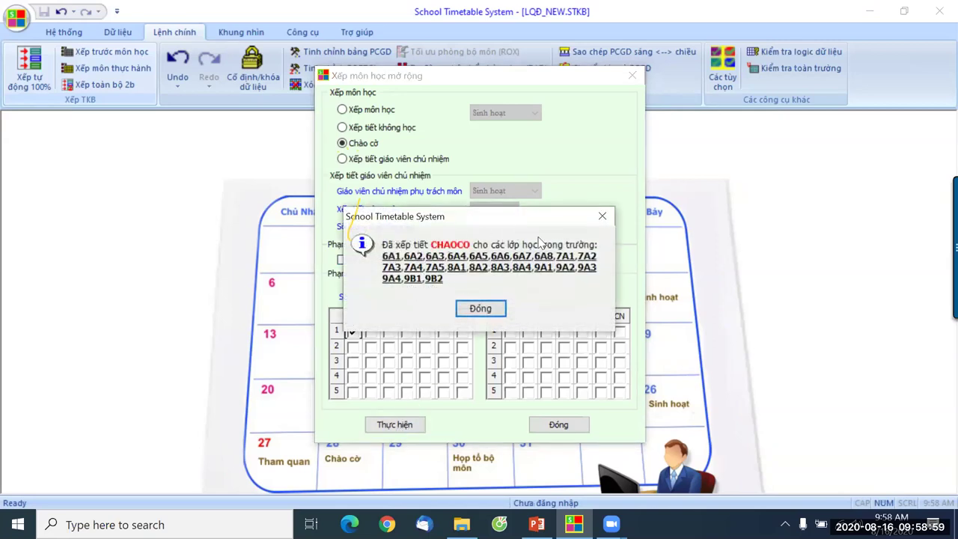
Dismiss the flag-salute confirmation and target the no-class scheduling at grade Khối 6.
{"action": "left_click", "coordinate": [482, 309]}
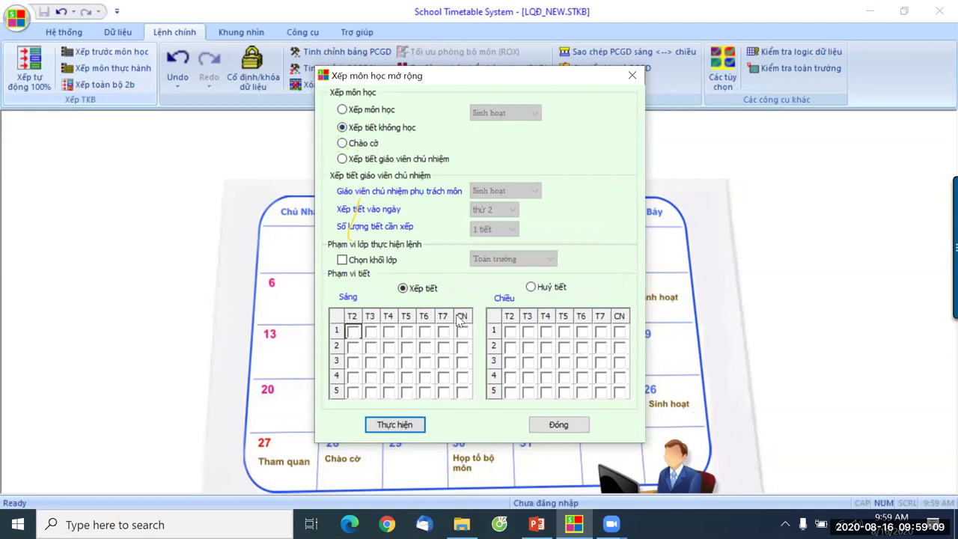
{"action": "left_click", "coordinate": [343, 260]}
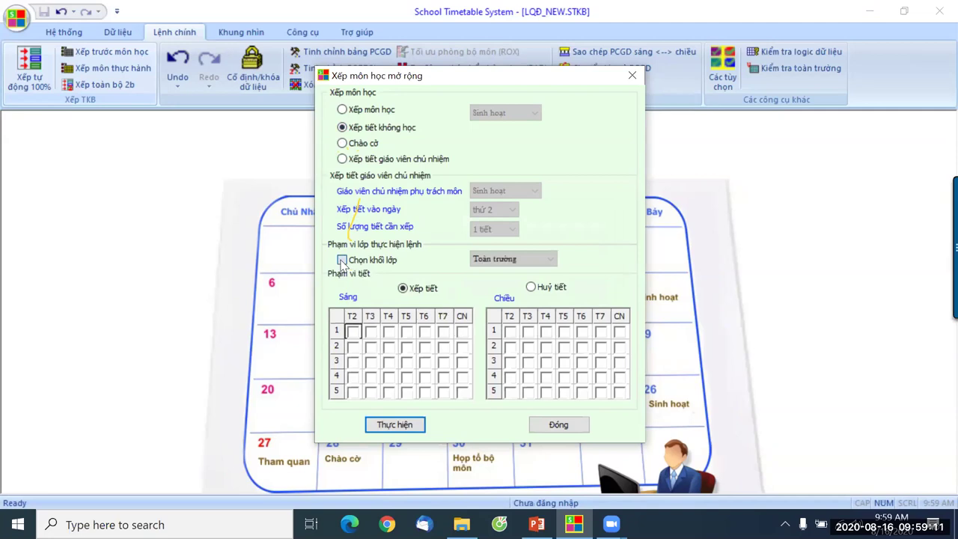
{"action": "left_click", "coordinate": [494, 260]}
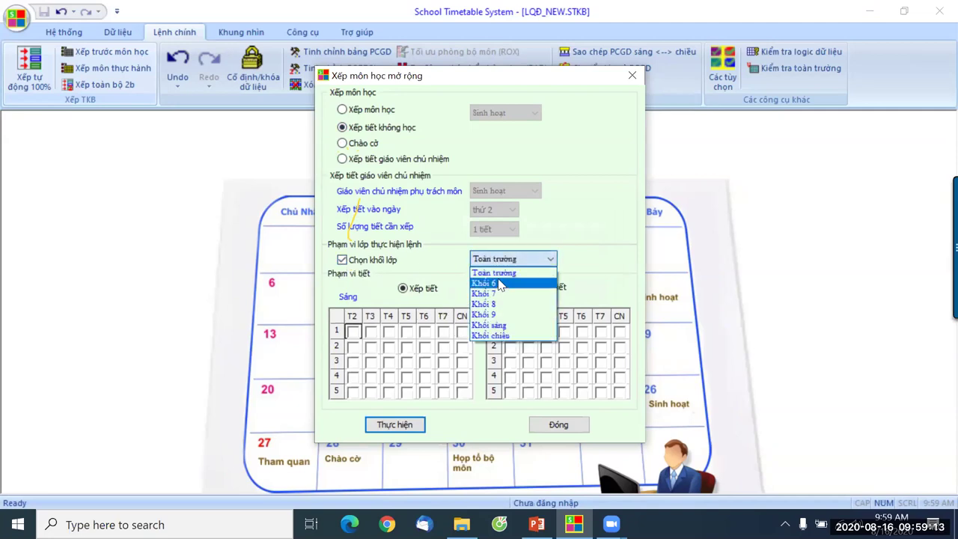
{"action": "left_click", "coordinate": [500, 285]}
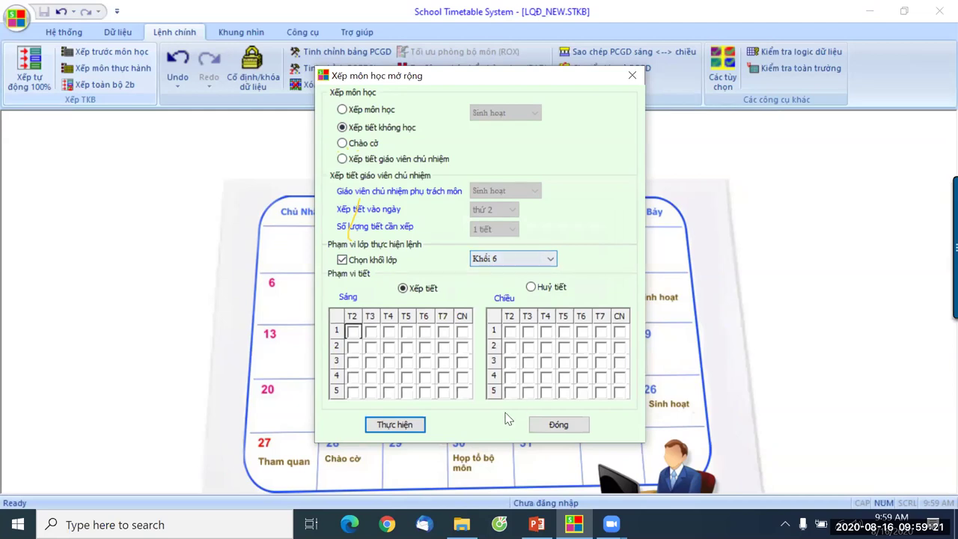
Mark morning period 5 on T2, T4, T6 and period 4 on T5 as no-class, and apply.
{"action": "left_click", "coordinate": [352, 392]}
{"action": "left_click", "coordinate": [388, 391]}
{"action": "left_click", "coordinate": [406, 377]}
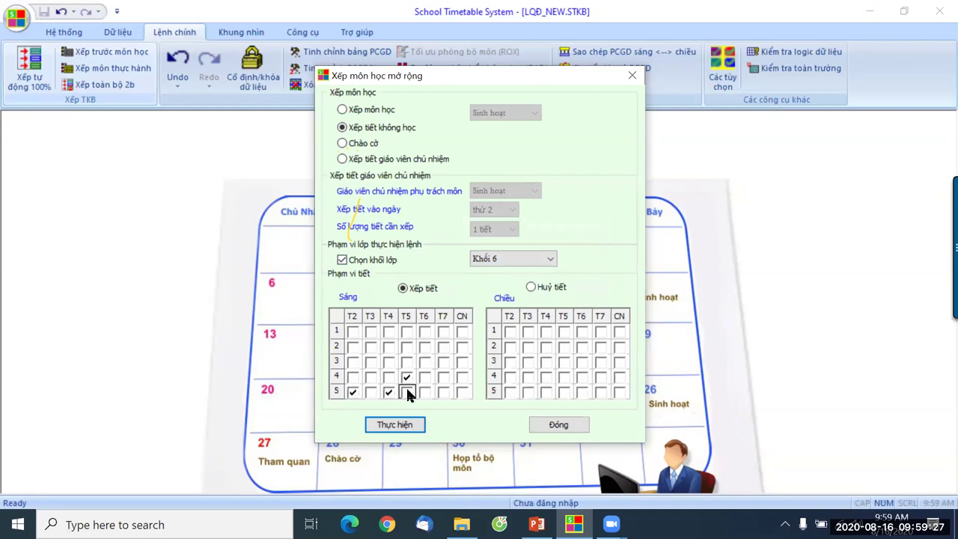
{"action": "left_click", "coordinate": [425, 392]}
{"action": "left_click", "coordinate": [398, 426]}
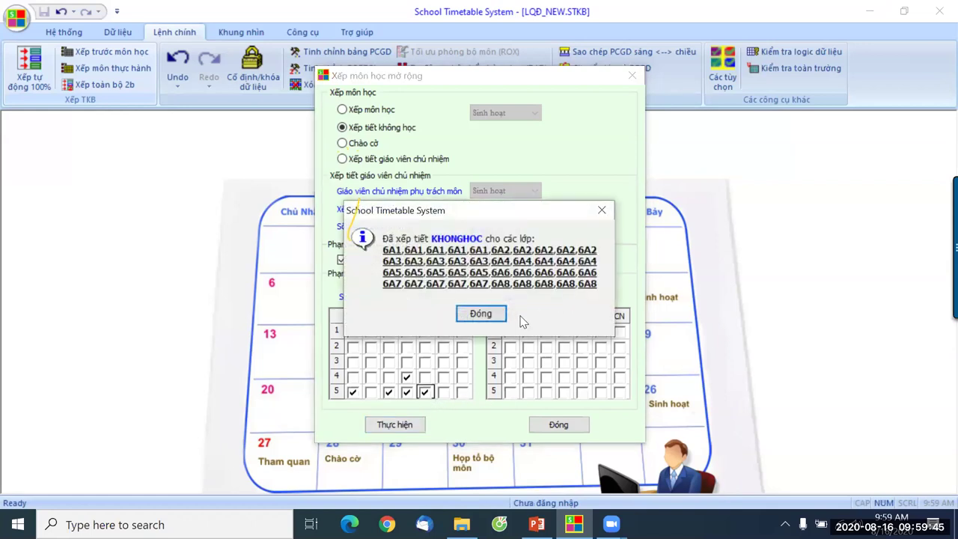
{"action": "left_click", "coordinate": [496, 318]}
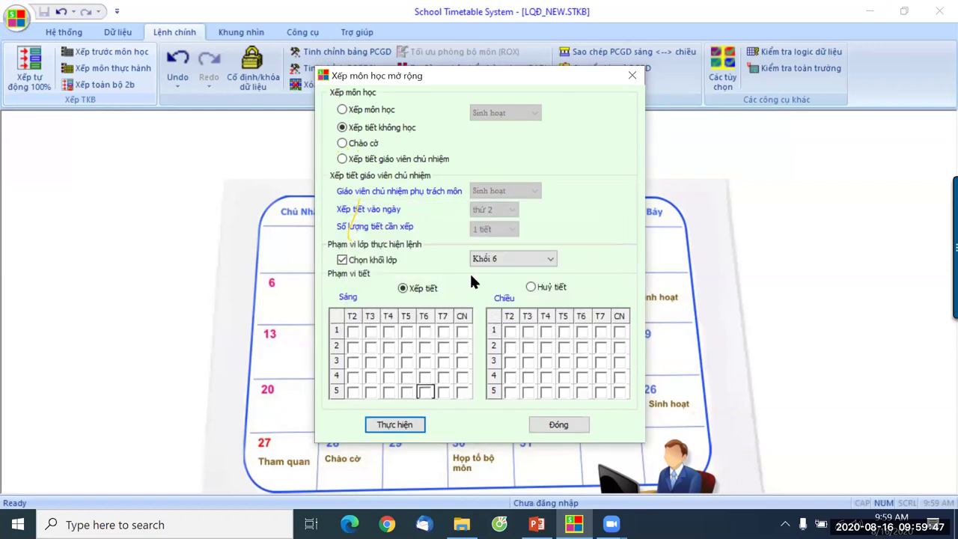
Apply no-class morning period 5 on T4, T5 and T6 to grade Khối 7.
{"action": "left_click", "coordinate": [499, 262]}
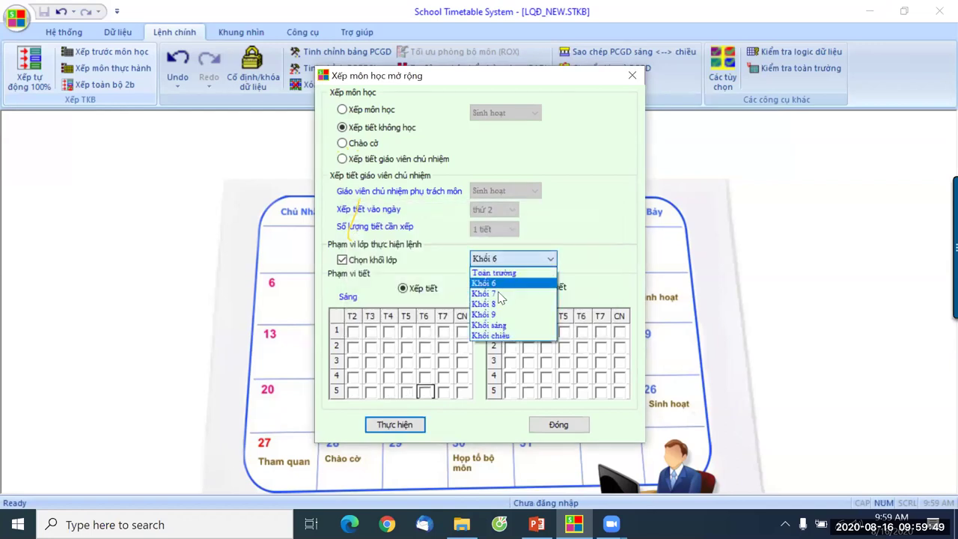
{"action": "left_click", "coordinate": [499, 294]}
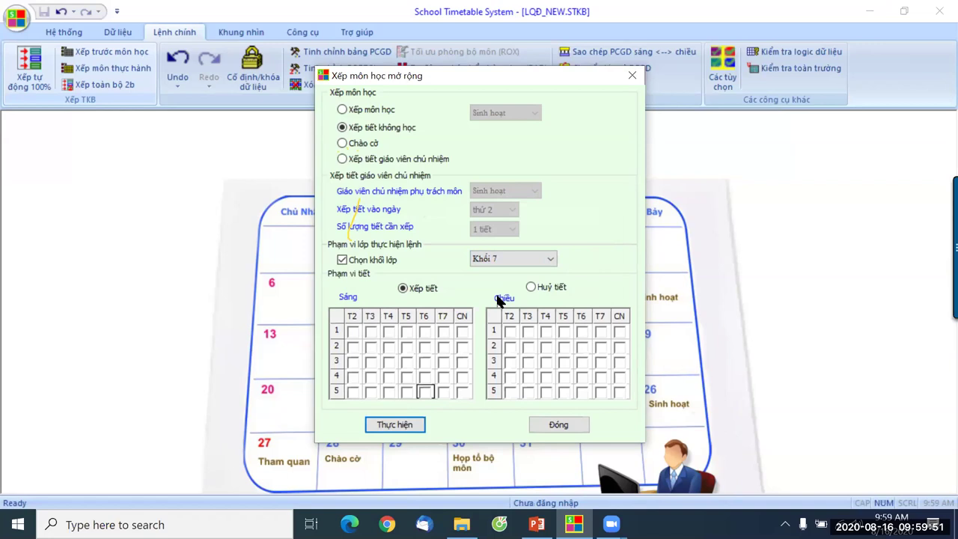
{"action": "left_click", "coordinate": [352, 392]}
{"action": "left_click", "coordinate": [389, 392]}
{"action": "left_click", "coordinate": [406, 392]}
{"action": "left_click", "coordinate": [353, 392]}
{"action": "left_click", "coordinate": [424, 391]}
{"action": "left_click", "coordinate": [424, 421]}
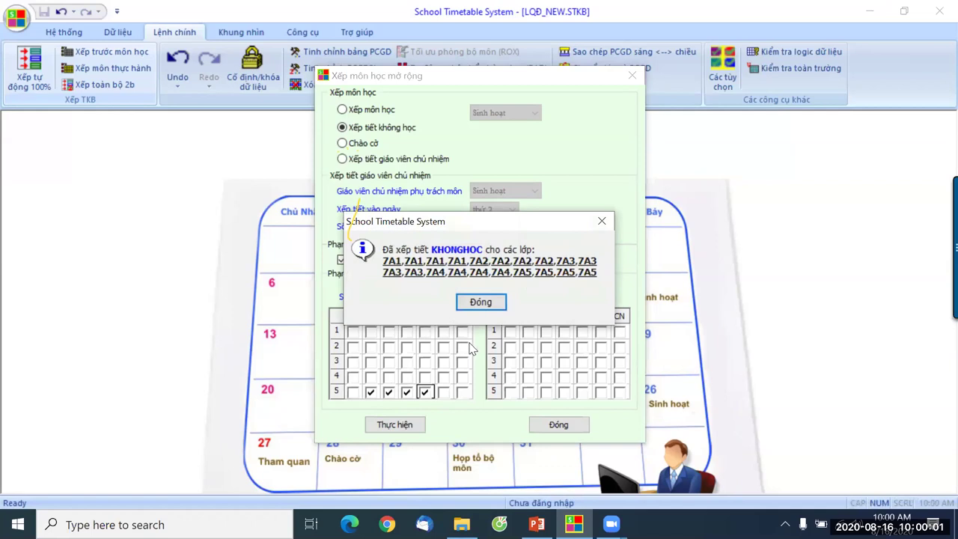
{"action": "left_click", "coordinate": [475, 301]}
Apply no-class morning period 5 on T4–T6 to grade Khối 9, then close the dialog.
{"action": "left_click", "coordinate": [489, 259]}
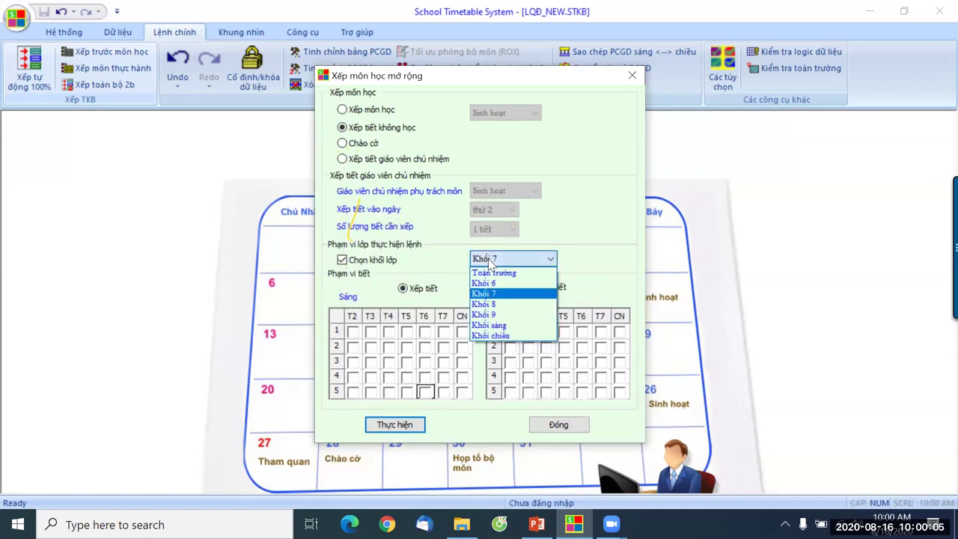
{"action": "left_click", "coordinate": [500, 316]}
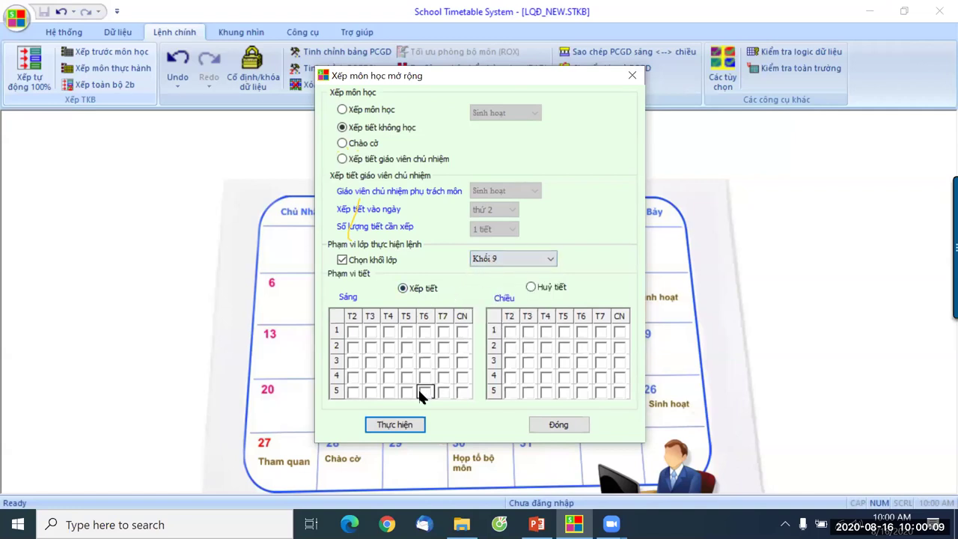
{"action": "left_click", "coordinate": [388, 393]}
{"action": "left_click", "coordinate": [407, 393]}
{"action": "left_click", "coordinate": [403, 425]}
{"action": "left_click", "coordinate": [486, 302]}
{"action": "left_click", "coordinate": [558, 426]}
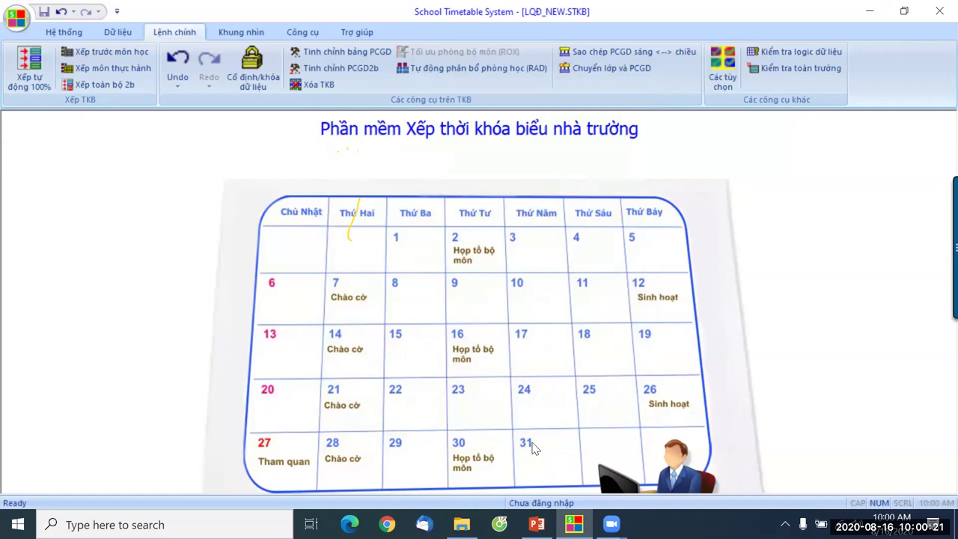
Review the teaching assignment table by class, including 7A1, 8A1 and 9A2, then exit.
{"action": "left_click", "coordinate": [110, 34]}
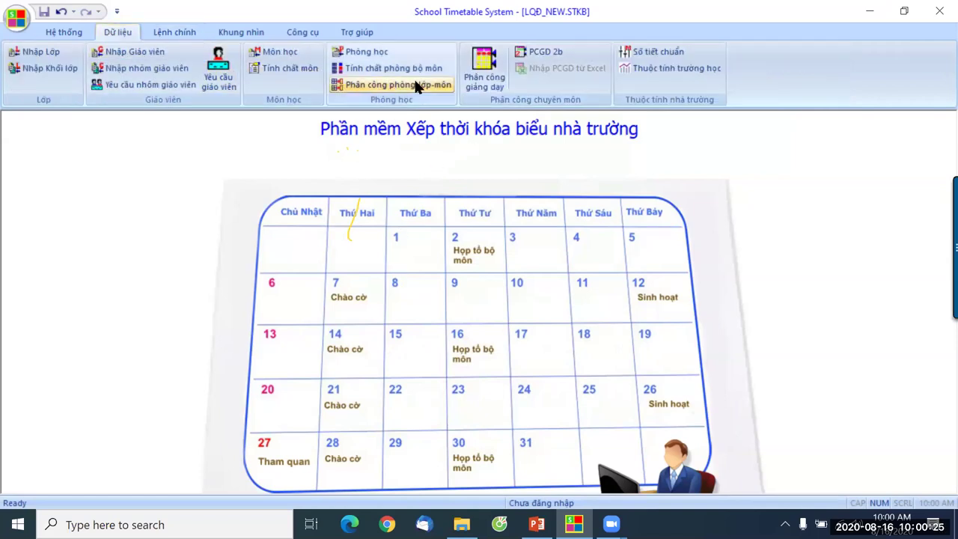
{"action": "left_click", "coordinate": [473, 88]}
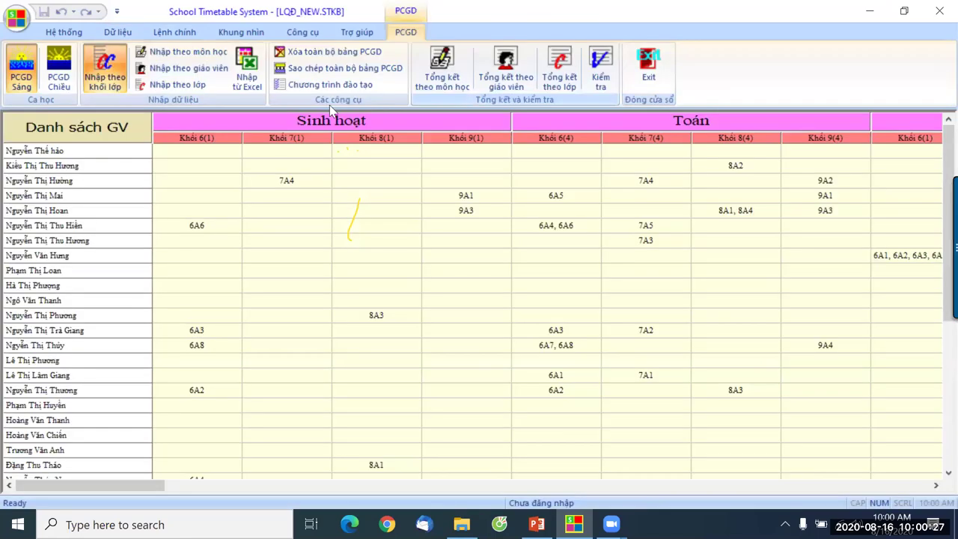
{"action": "left_click", "coordinate": [182, 85]}
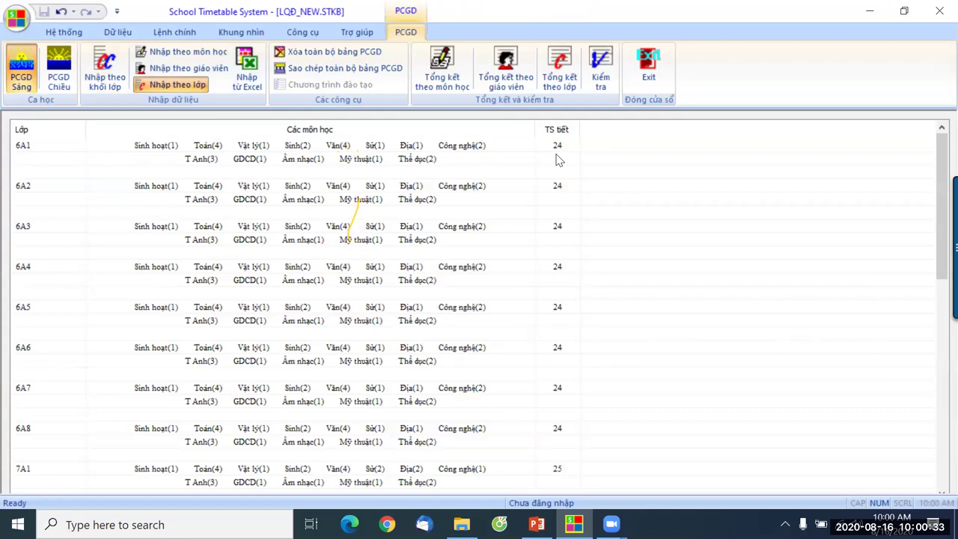
{"action": "scroll", "coordinate": [546, 316], "scroll_direction": "down", "scroll_amount": 4}
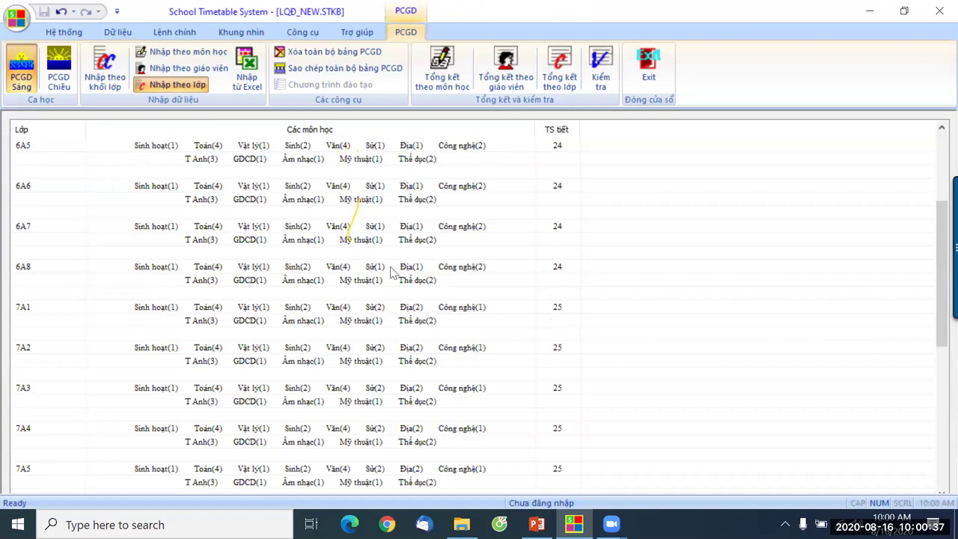
{"action": "left_click", "coordinate": [378, 320]}
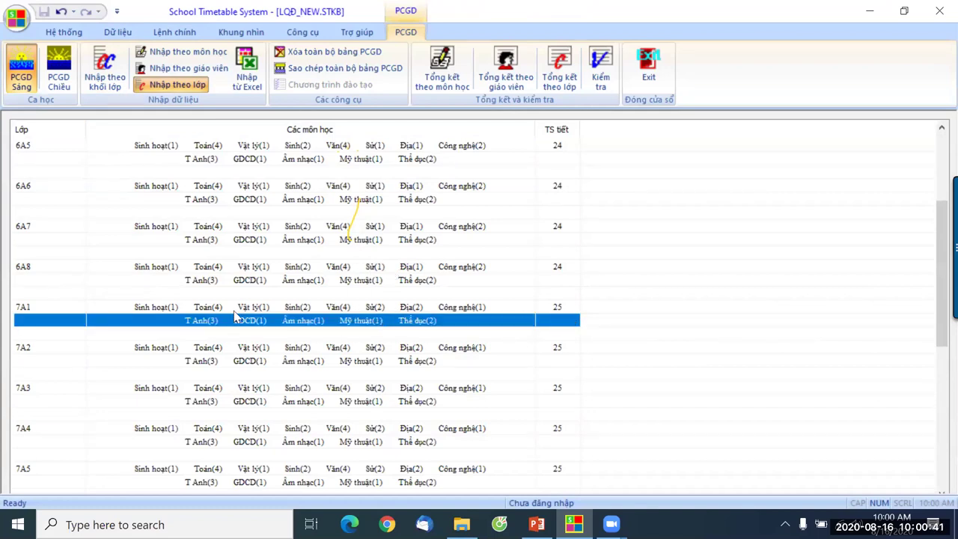
{"action": "scroll", "coordinate": [329, 321], "scroll_direction": "down", "scroll_amount": 3}
{"action": "scroll", "coordinate": [311, 352], "scroll_direction": "down", "scroll_amount": 2}
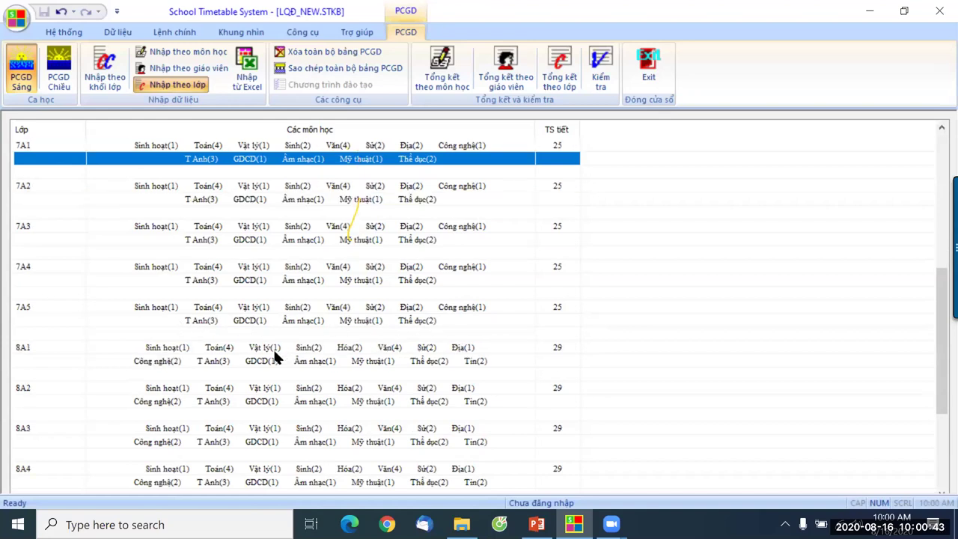
{"action": "left_click", "coordinate": [369, 321]}
{"action": "scroll", "coordinate": [237, 360], "scroll_direction": "down", "scroll_amount": 3}
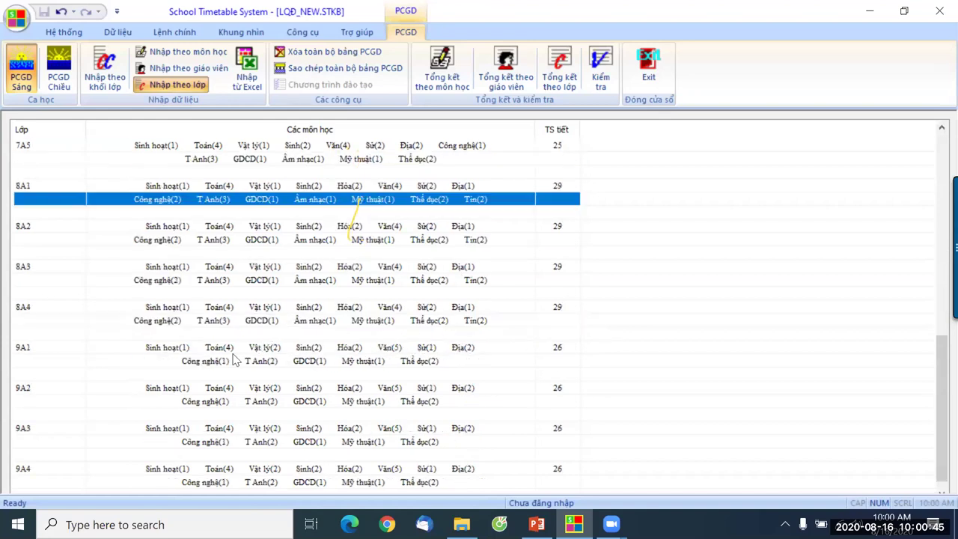
{"action": "left_click", "coordinate": [315, 405]}
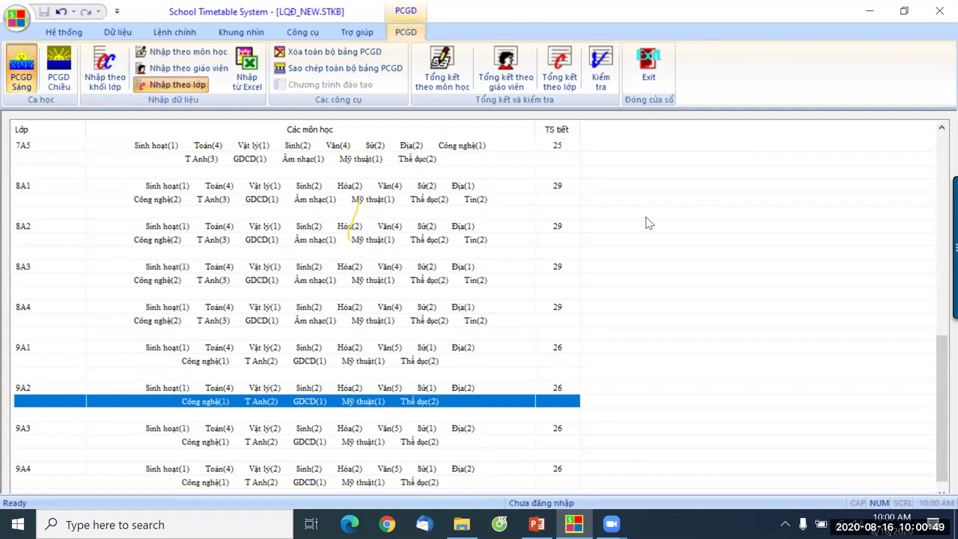
{"action": "left_click", "coordinate": [648, 75]}
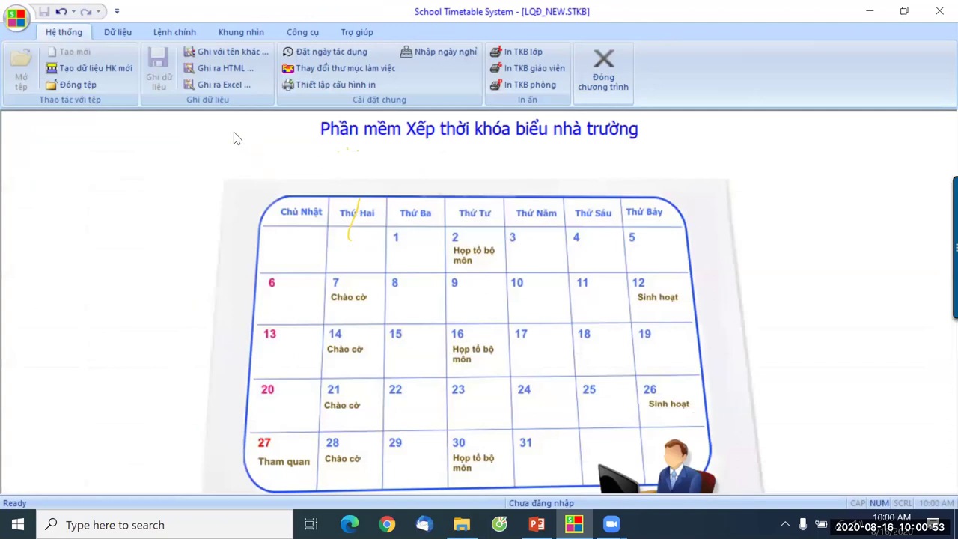
Scroll the ShowAll timetable grid to confirm CHAOCO and KHONGHOC periods, then close it.
{"action": "left_click", "coordinate": [237, 34]}
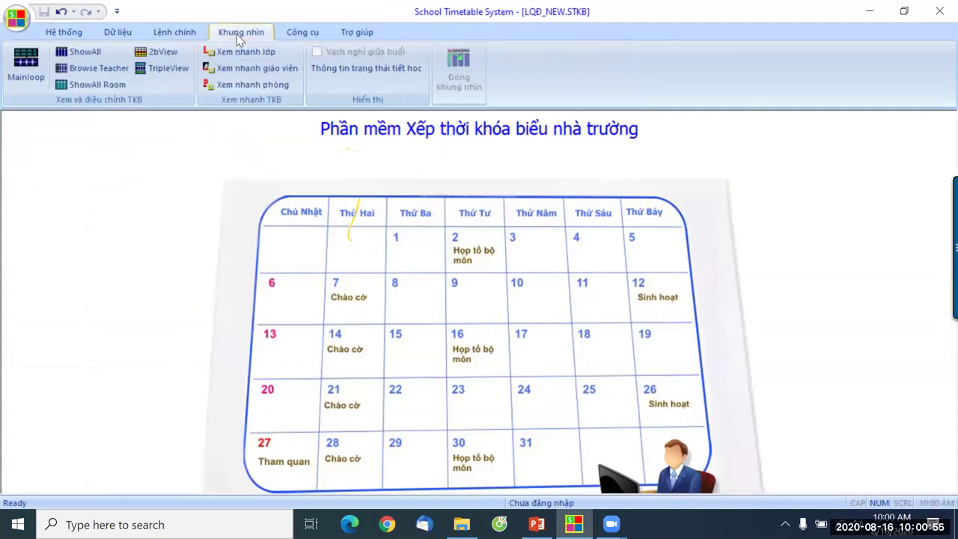
{"action": "left_click", "coordinate": [85, 54]}
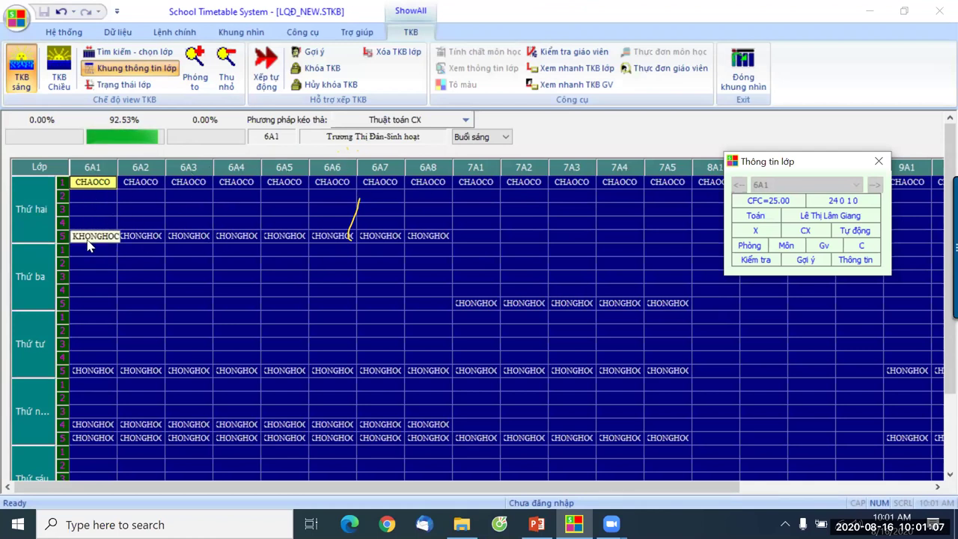
{"action": "scroll", "coordinate": [327, 307], "scroll_direction": "down", "scroll_amount": 2}
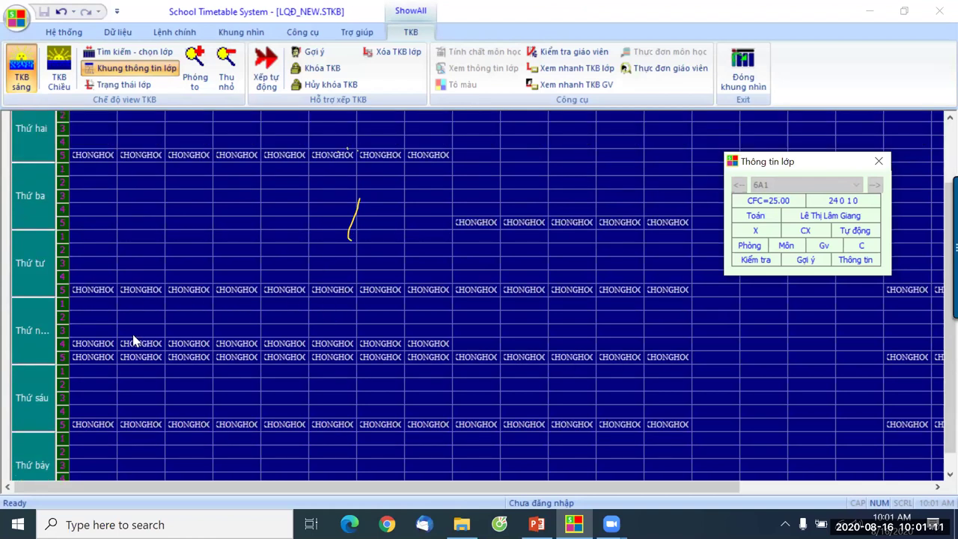
{"action": "scroll", "coordinate": [177, 374], "scroll_direction": "down", "scroll_amount": 1}
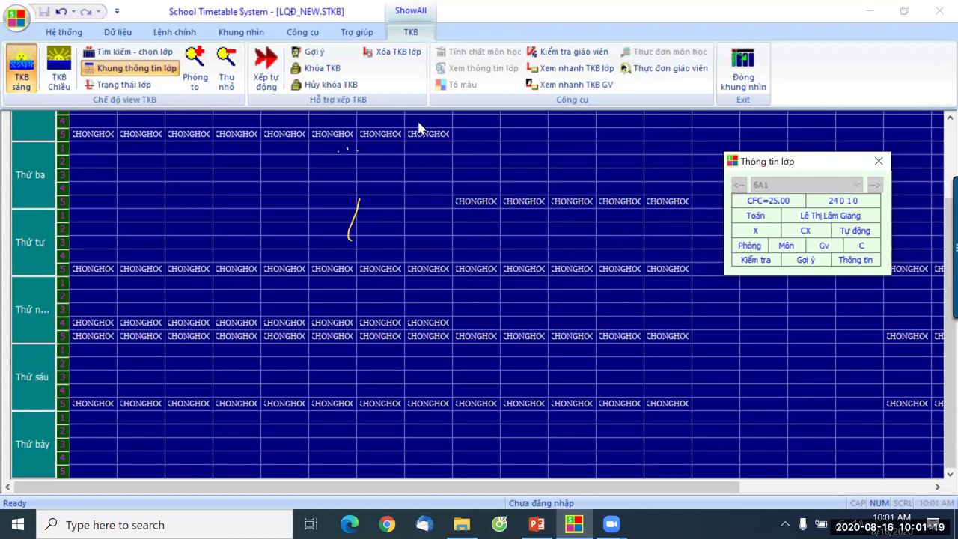
{"action": "left_click", "coordinate": [740, 92]}
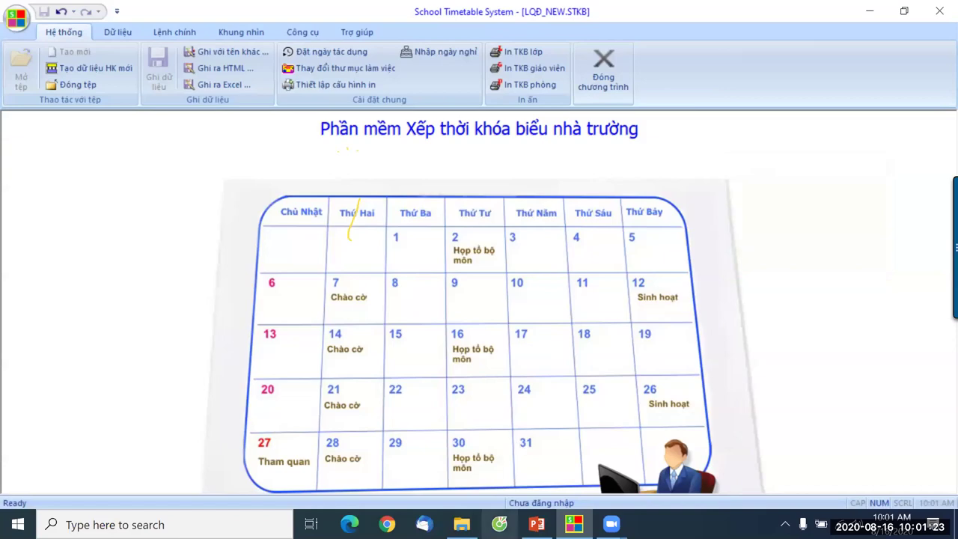
Switch to PowerPoint and show slide 35 on scheduling Sinh hoạt periods.
{"action": "left_click", "coordinate": [524, 522]}
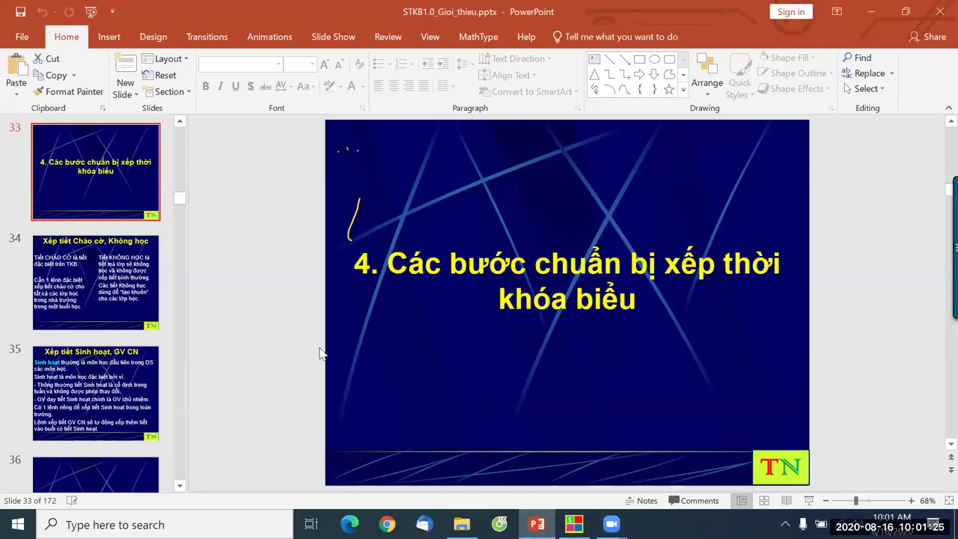
{"action": "scroll", "coordinate": [162, 405], "scroll_direction": "down", "scroll_amount": 3}
{"action": "left_click", "coordinate": [157, 285]}
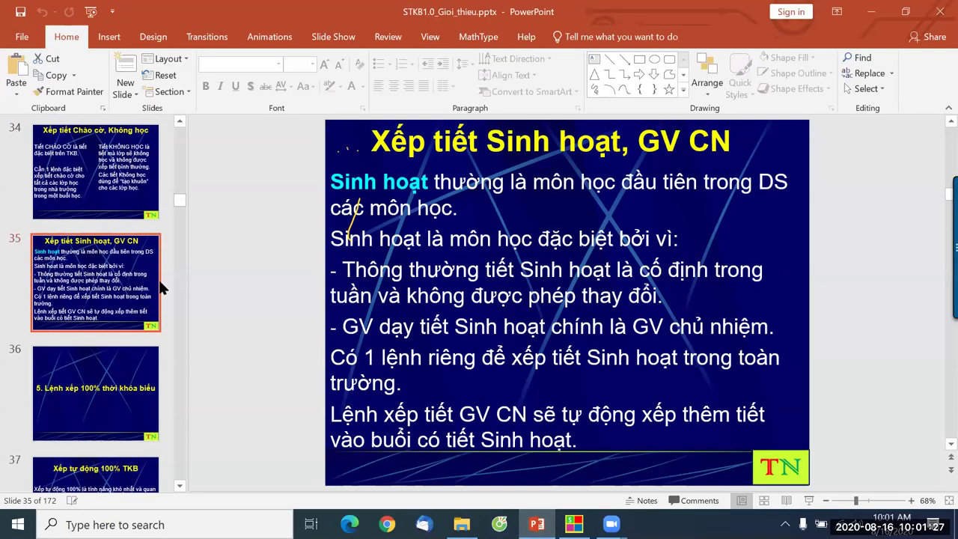
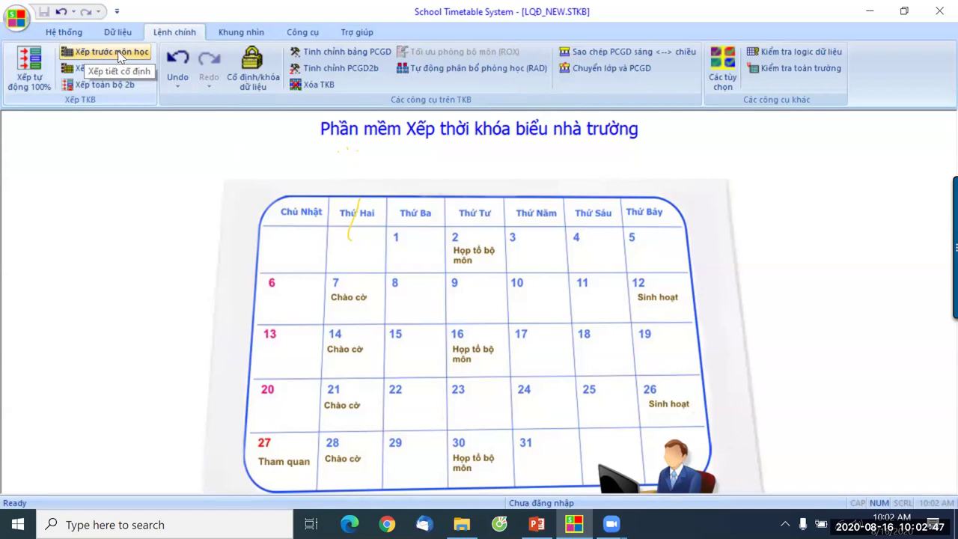
Pre-place Sinh hoạt in Monday morning period 2 for all classes, then choose homeroom-teacher periods.
{"action": "left_click", "coordinate": [120, 57]}
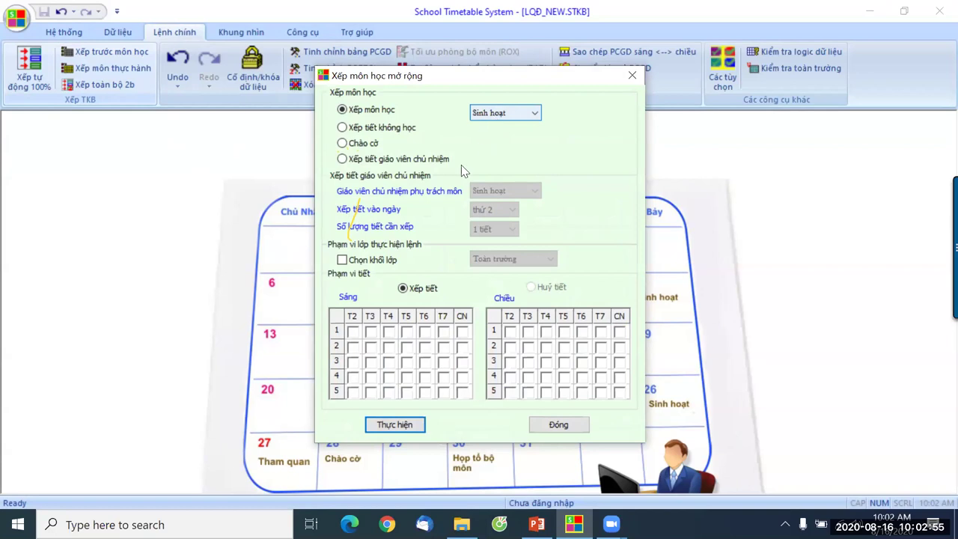
{"action": "left_click", "coordinate": [353, 347]}
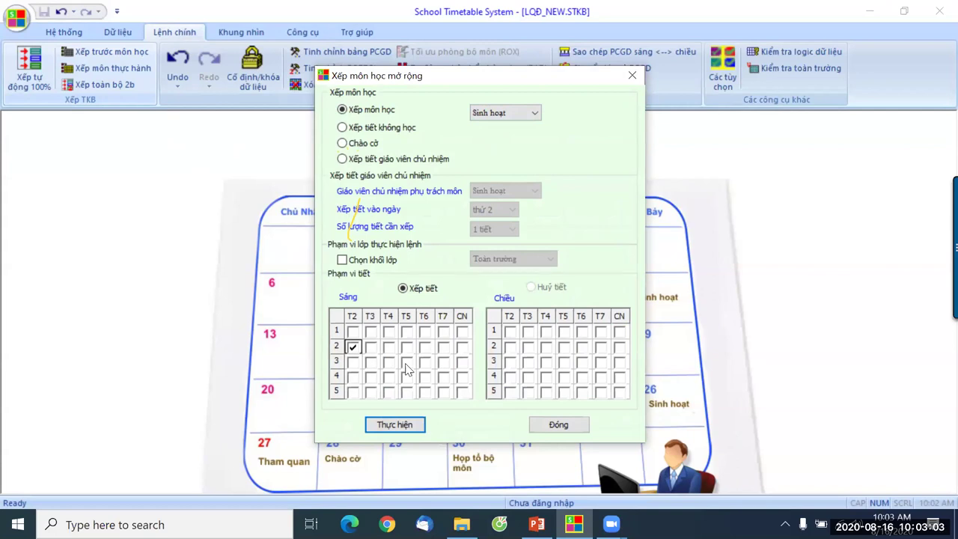
{"action": "left_click", "coordinate": [397, 425]}
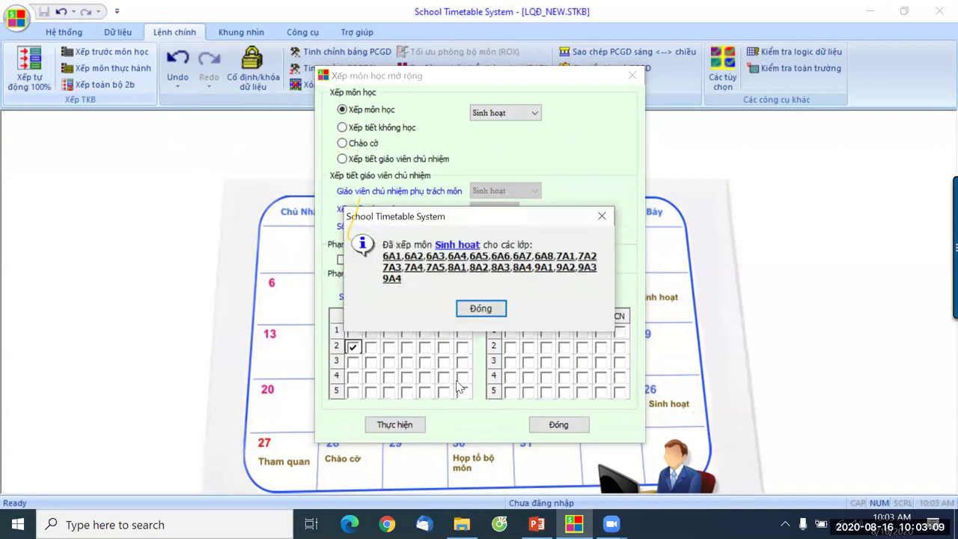
{"action": "left_click", "coordinate": [473, 308]}
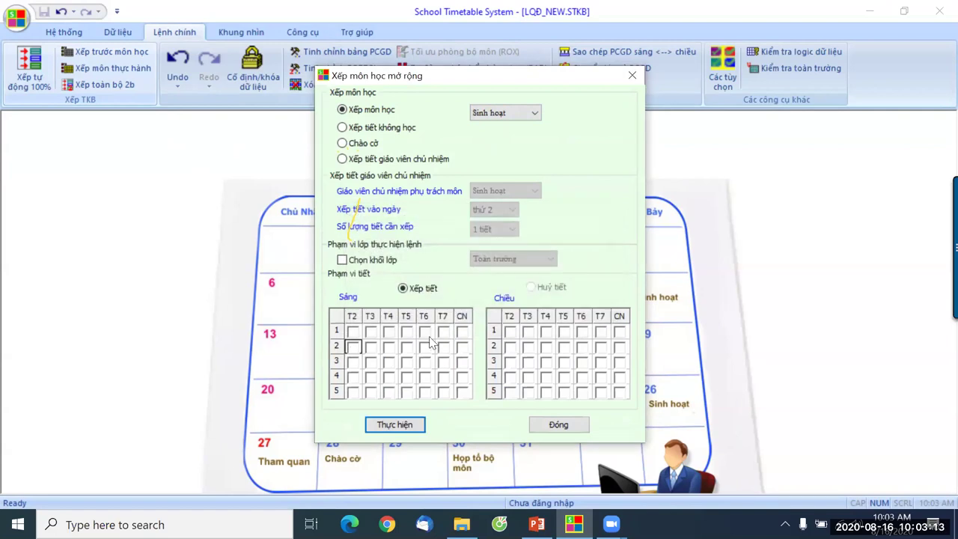
{"action": "left_click", "coordinate": [341, 159]}
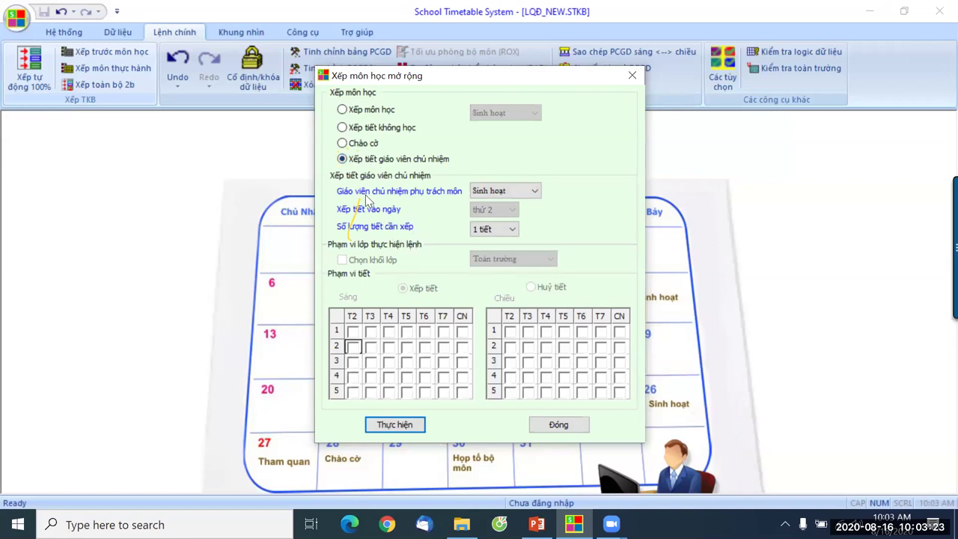
Schedule one Sinh hoạt homeroom-teacher period for classes 6A1–9A4 and close the scheduling options.
{"action": "left_click", "coordinate": [535, 192]}
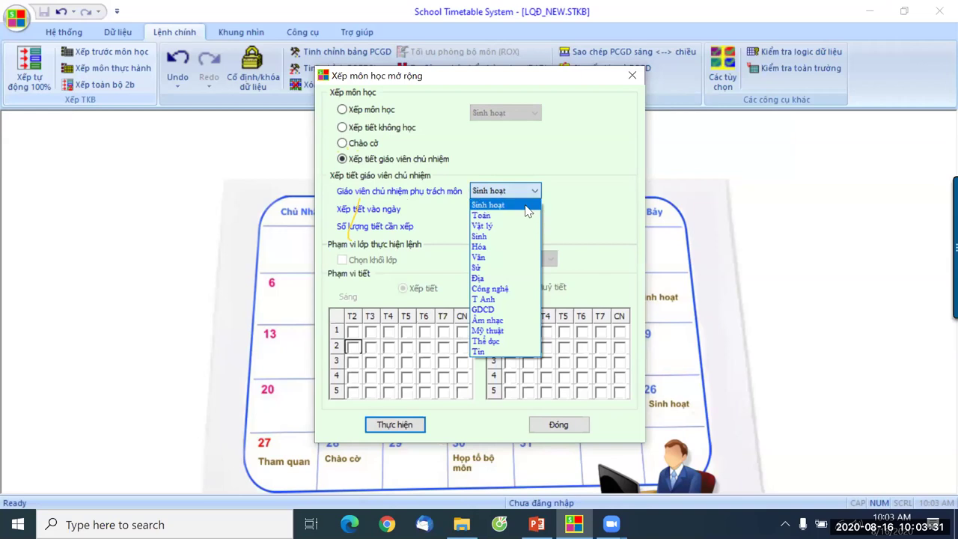
{"action": "left_click", "coordinate": [509, 205]}
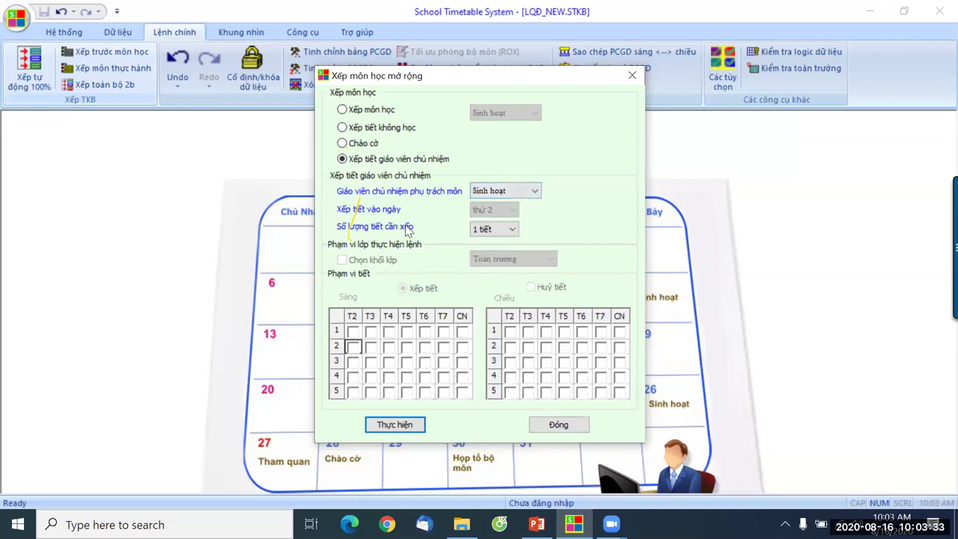
{"action": "left_click", "coordinate": [486, 228]}
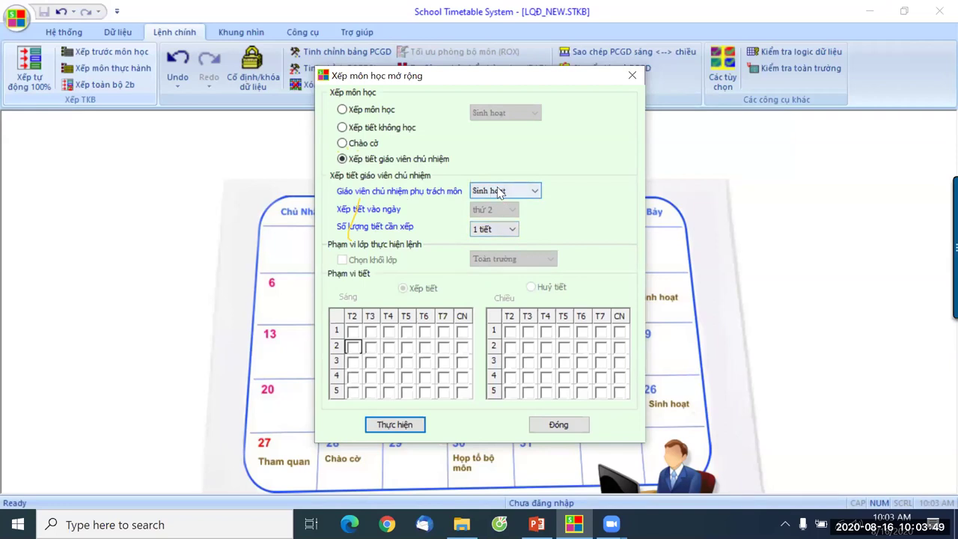
{"action": "left_click", "coordinate": [401, 424]}
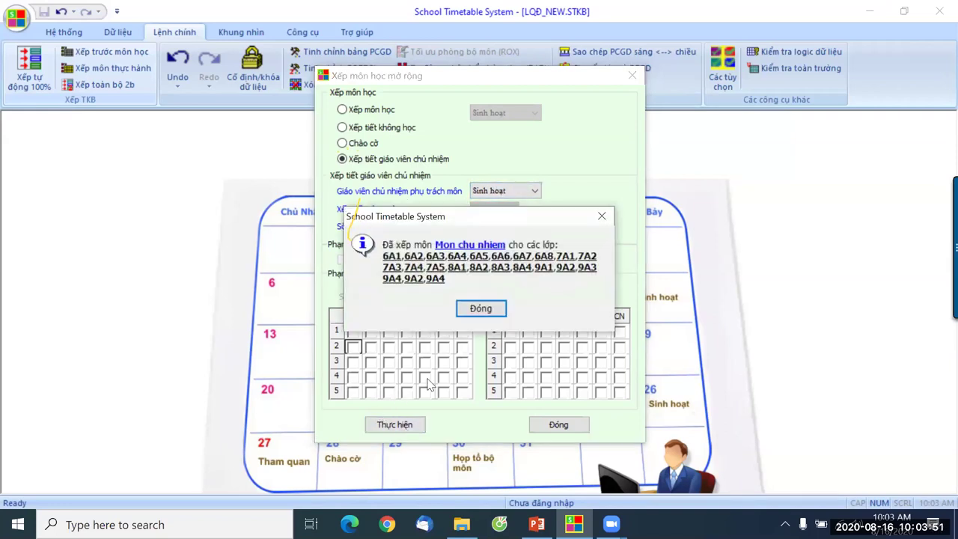
{"action": "left_click", "coordinate": [481, 308]}
{"action": "left_click", "coordinate": [555, 425]}
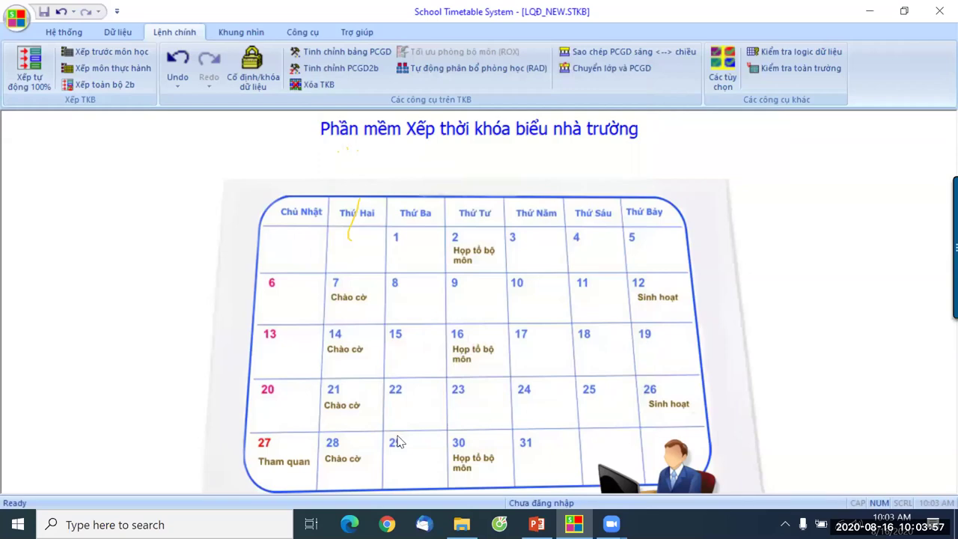
Review PowerPoint slides 33–34, return to slide 35 'Xếp tiết Sinh hoạt, GV CN', then resume the timetable.
{"action": "key", "text": "alt+Tab"}
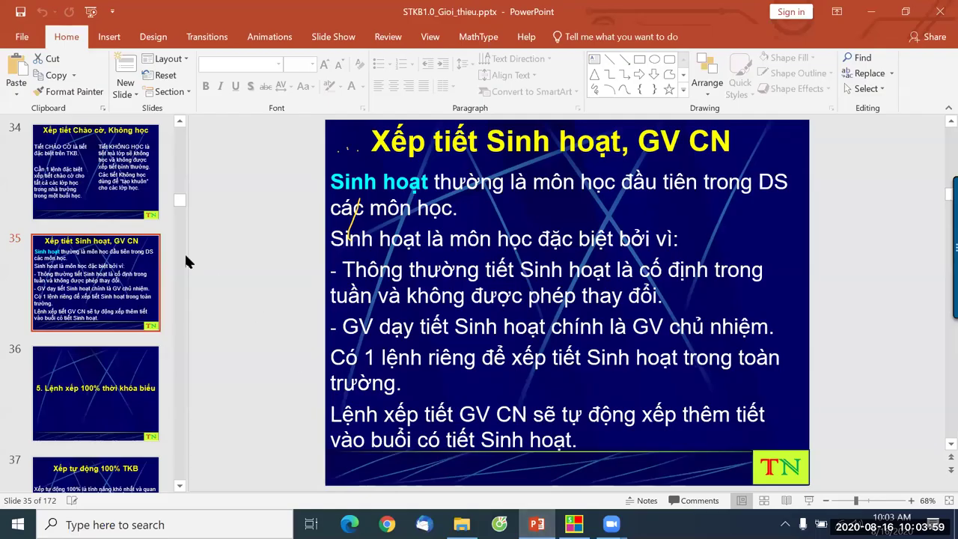
{"action": "scroll", "coordinate": [101, 351], "scroll_direction": "up", "scroll_amount": 5}
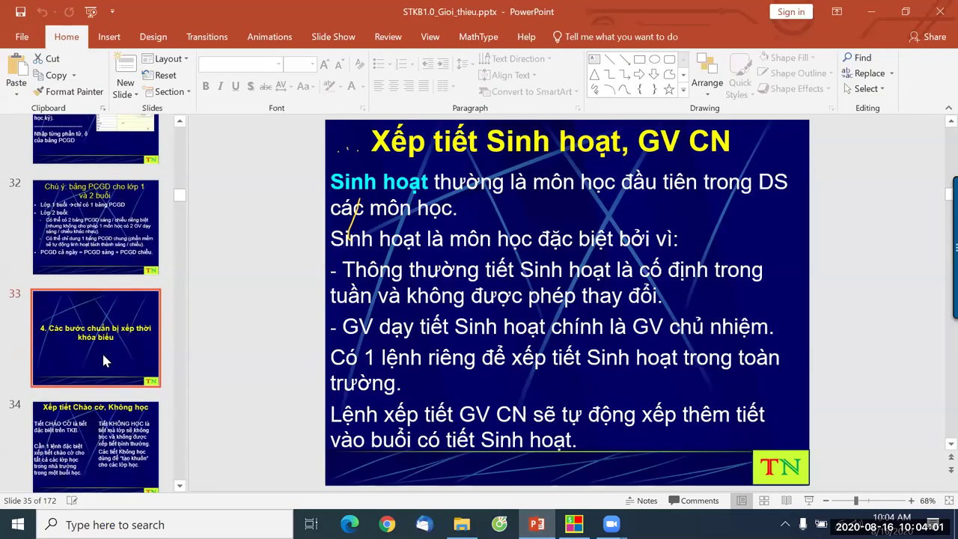
{"action": "left_click", "coordinate": [102, 351]}
{"action": "scroll", "coordinate": [103, 327], "scroll_direction": "down", "scroll_amount": 2}
{"action": "left_click", "coordinate": [110, 322]}
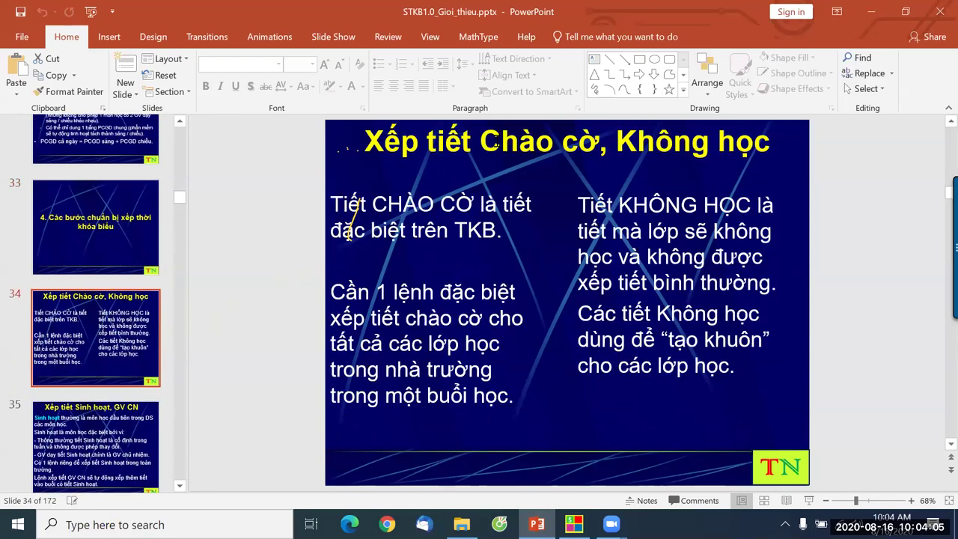
{"action": "scroll", "coordinate": [61, 358], "scroll_direction": "down", "scroll_amount": 2}
{"action": "left_click", "coordinate": [68, 352]}
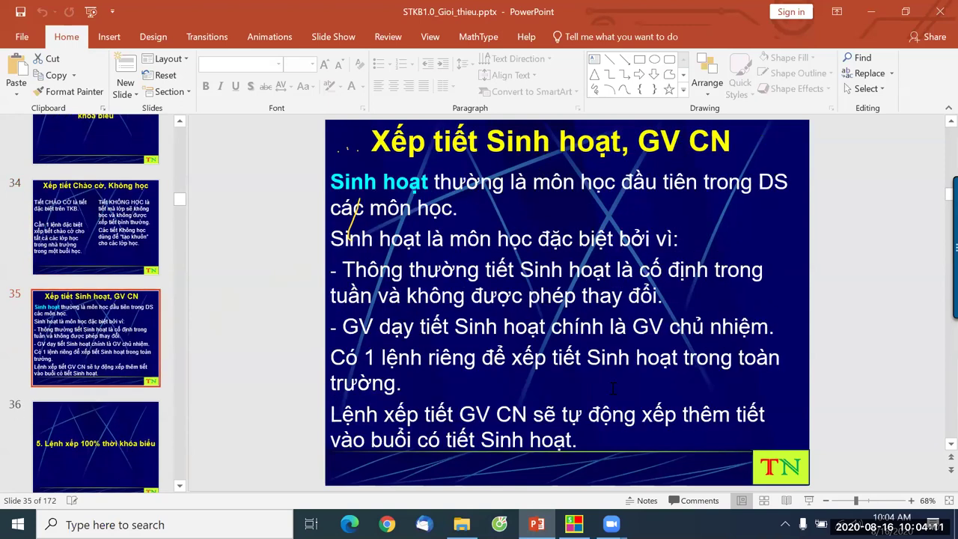
{"action": "key", "text": "alt+Tab"}
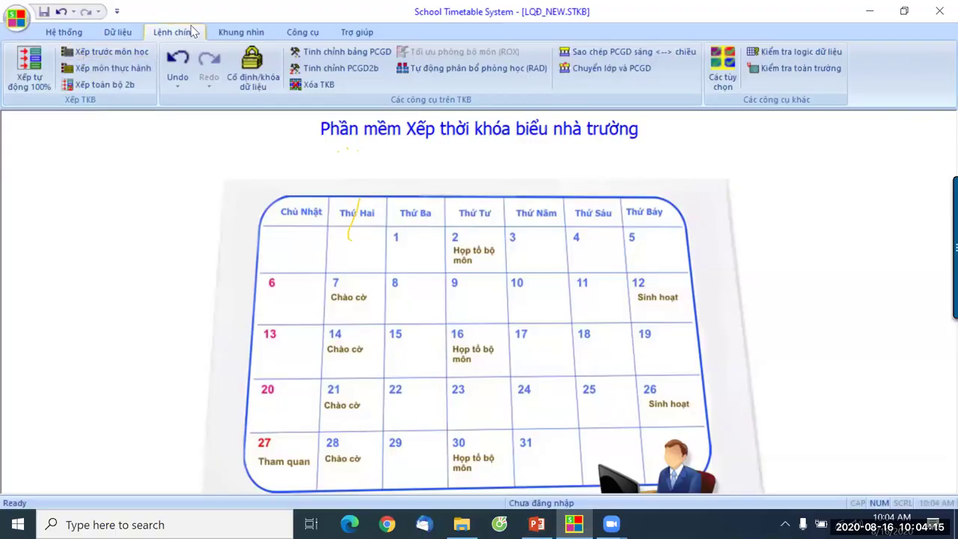
{"action": "left_click", "coordinate": [125, 54]}
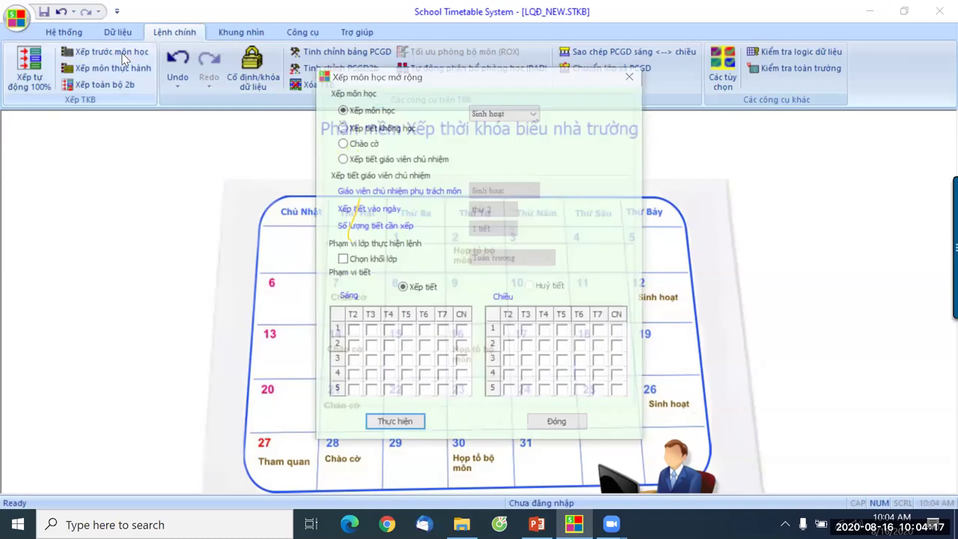
{"action": "left_click", "coordinate": [558, 424]}
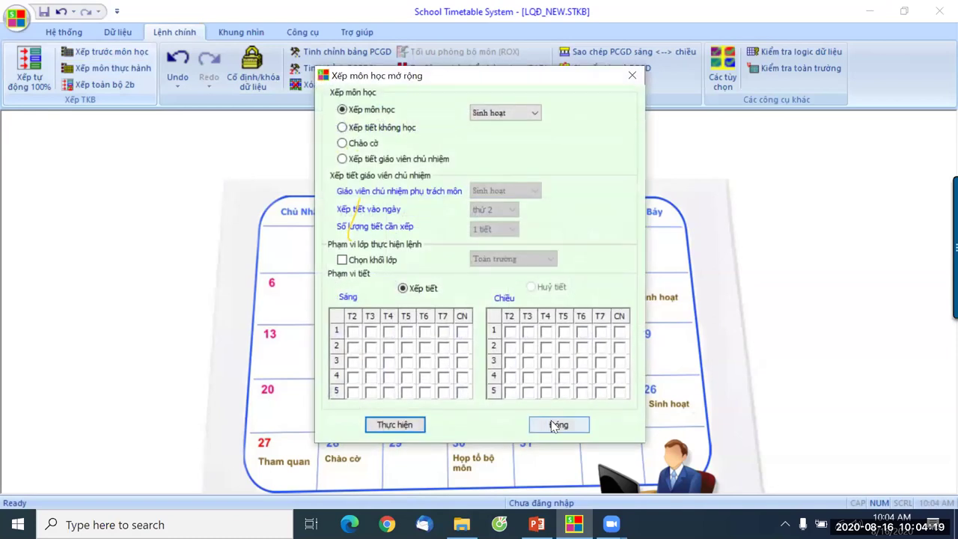
{"action": "left_click", "coordinate": [250, 31]}
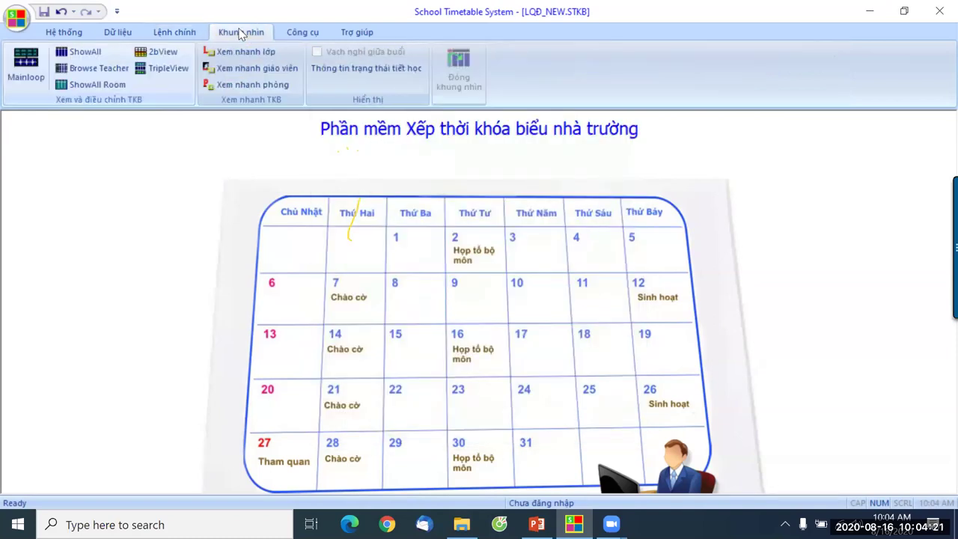
{"action": "left_click", "coordinate": [75, 52]}
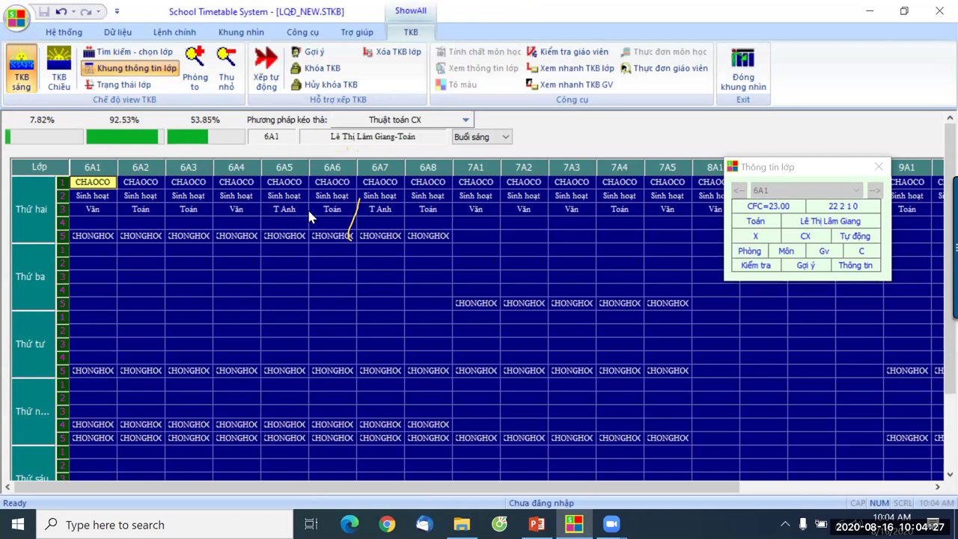
{"action": "scroll", "coordinate": [517, 262], "scroll_direction": "down", "scroll_amount": 3}
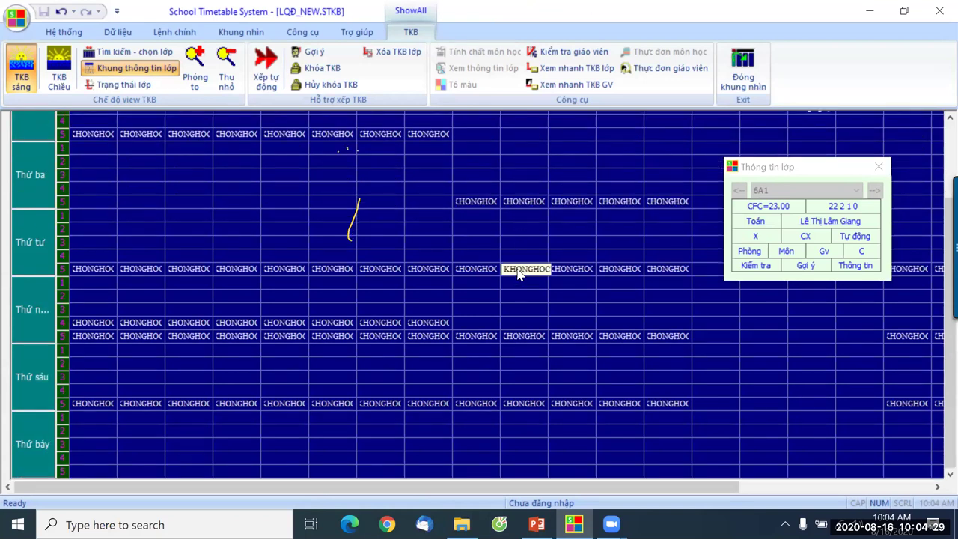
{"action": "scroll", "coordinate": [519, 274], "scroll_direction": "up", "scroll_amount": 3}
{"action": "left_click_drag", "start_coordinate": [773, 166], "coordinate": [781, 247]}
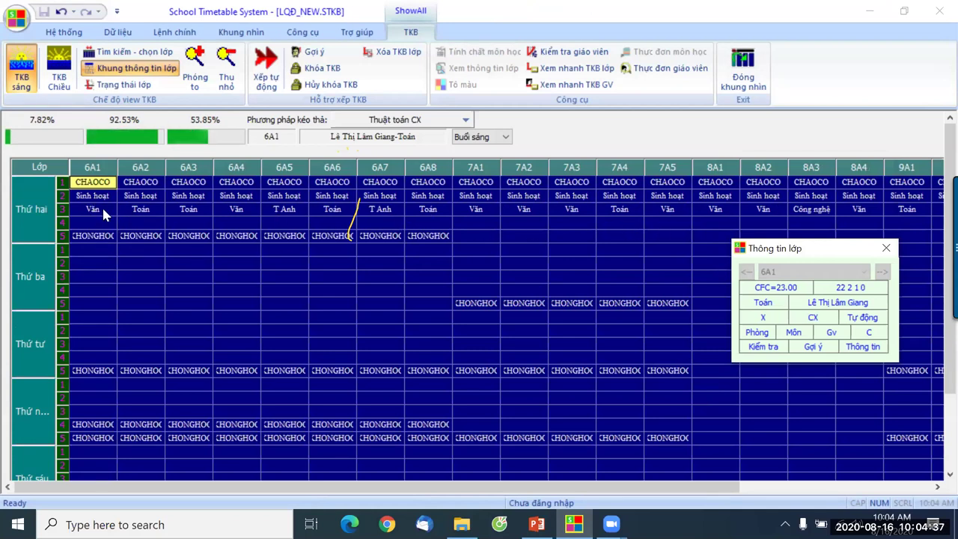
{"action": "scroll", "coordinate": [405, 314], "scroll_direction": "down", "scroll_amount": 1}
{"action": "scroll", "coordinate": [406, 310], "scroll_direction": "up", "scroll_amount": 1}
{"action": "left_click", "coordinate": [388, 200]}
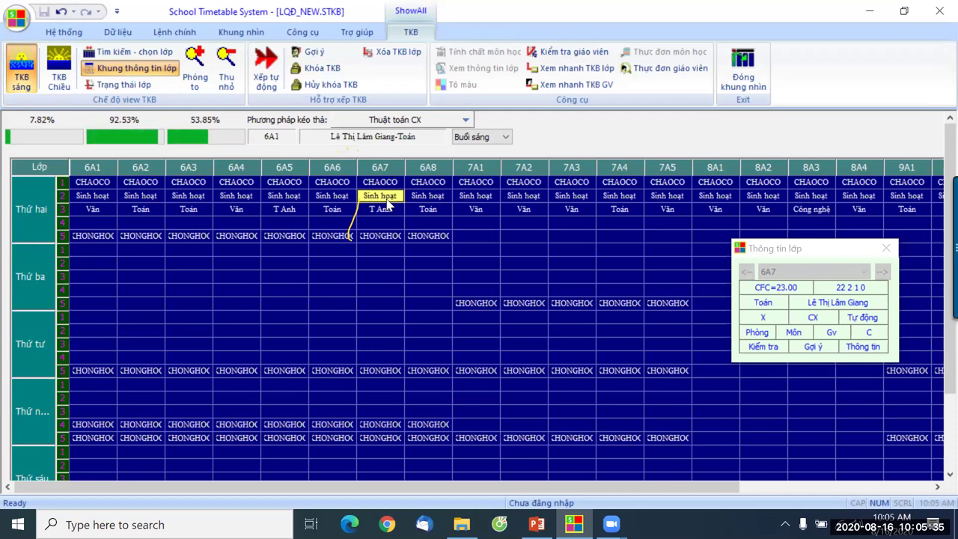
{"action": "left_click", "coordinate": [736, 79]}
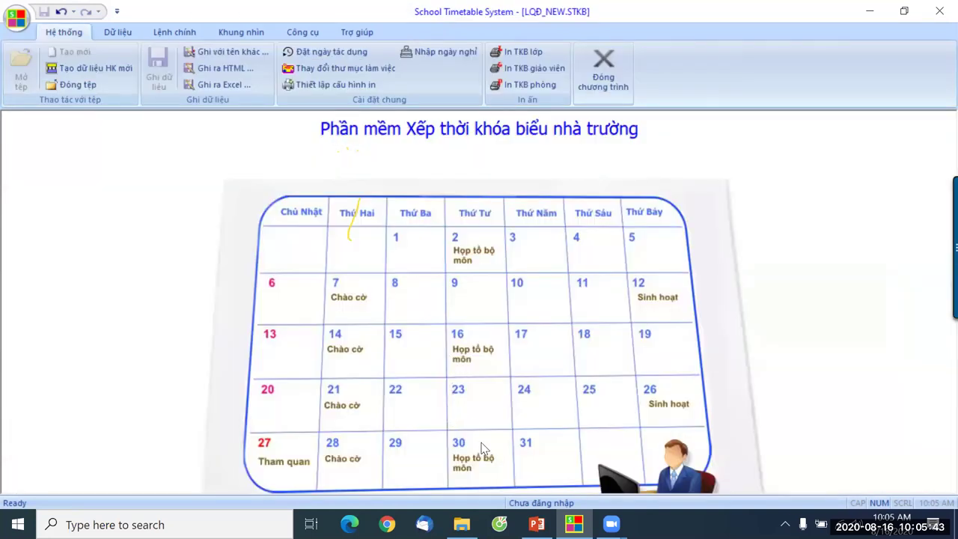
In PowerPoint, advance past slide 36 to slide 37 'Xếp tự động 100% TKB'.
{"action": "left_click", "coordinate": [537, 524]}
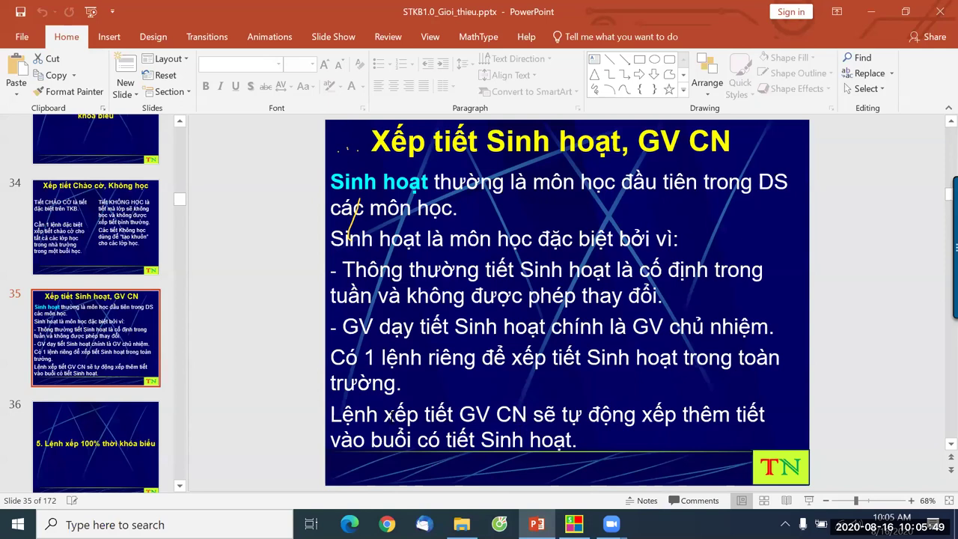
{"action": "left_click", "coordinate": [159, 446]}
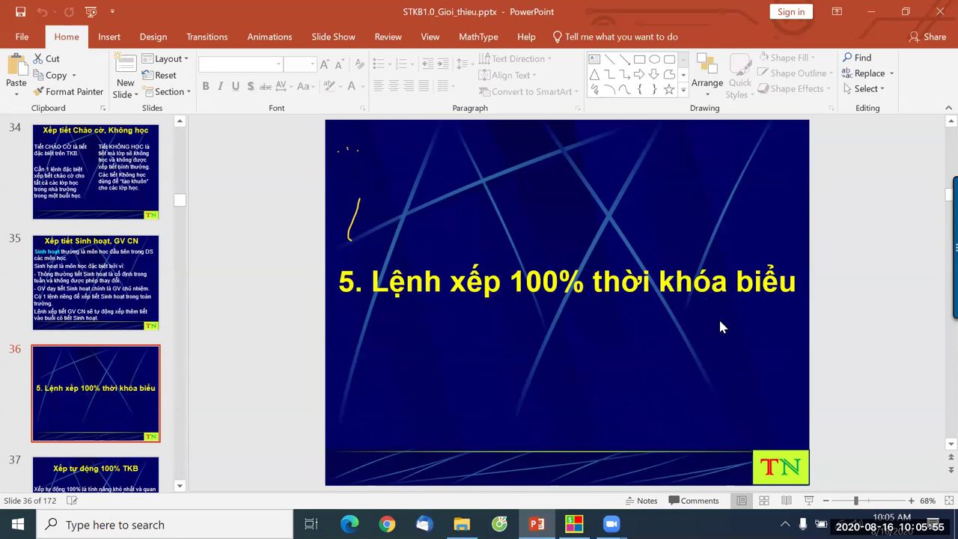
{"action": "scroll", "coordinate": [277, 308], "scroll_direction": "down", "scroll_amount": 2}
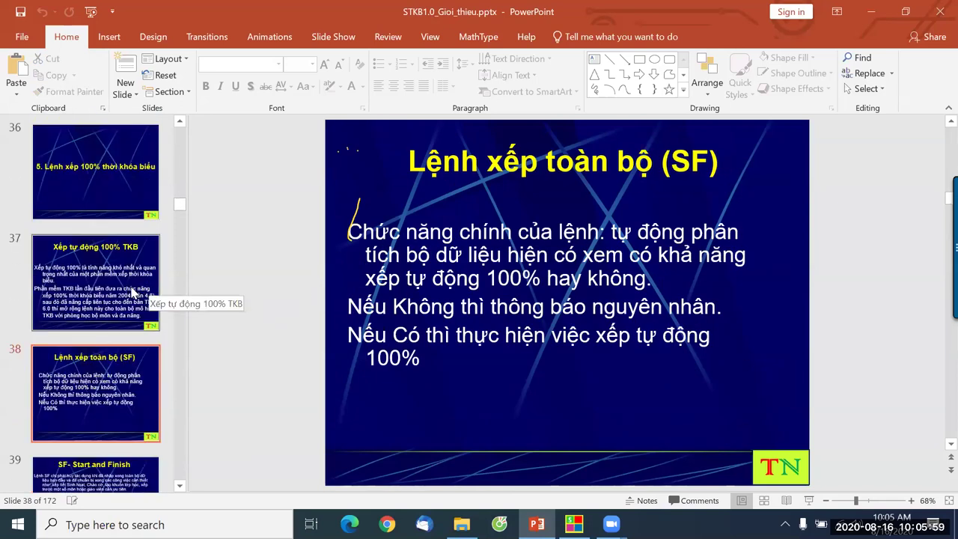
{"action": "left_click", "coordinate": [101, 294]}
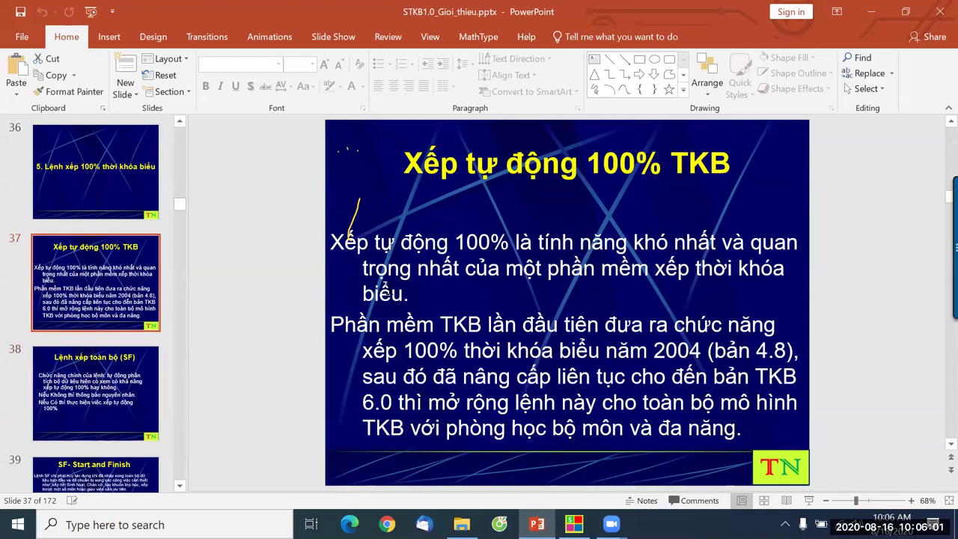
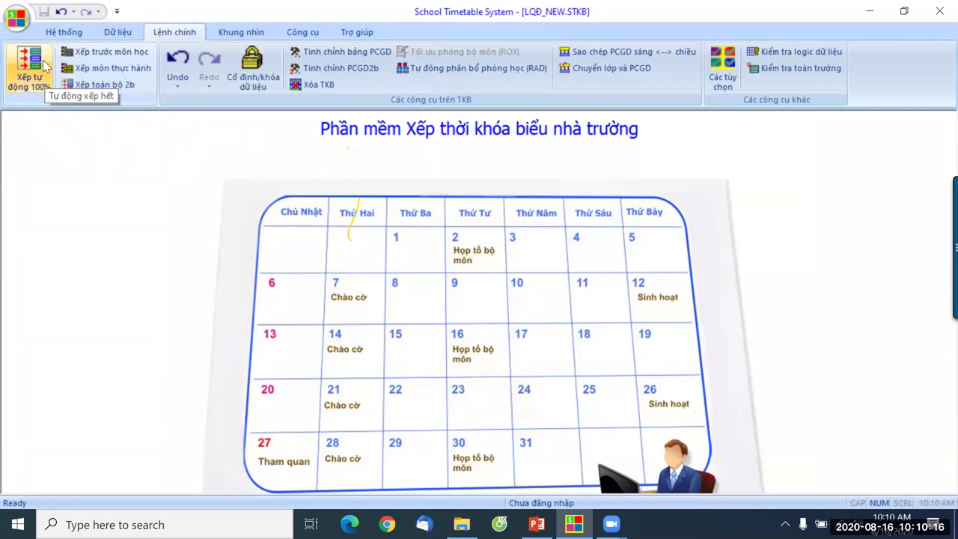
Auto-schedule the Buổi Sáng timetable with Tối ưu thời khoá biểu ticked, then finish and accept updating the data.
{"action": "left_click", "coordinate": [36, 69]}
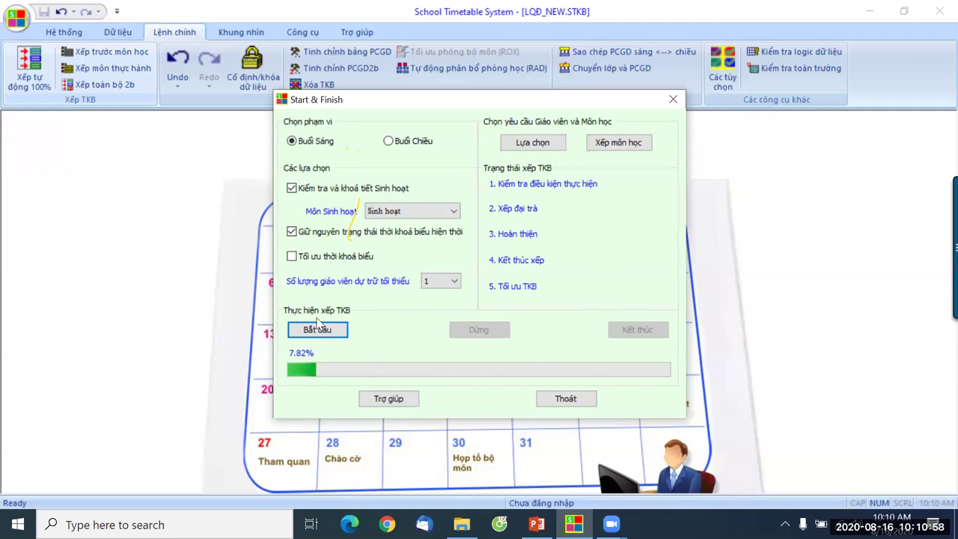
{"action": "left_click", "coordinate": [293, 257]}
{"action": "left_click", "coordinate": [292, 257]}
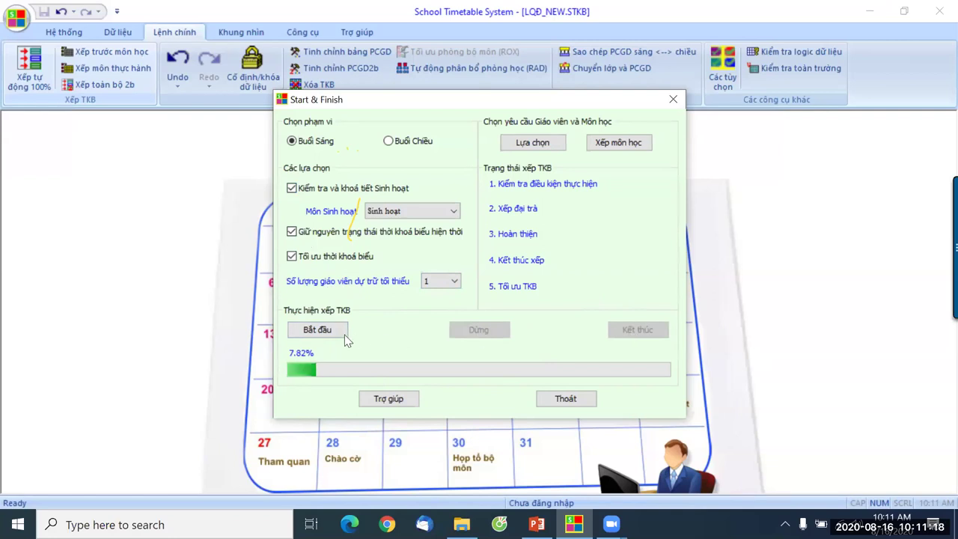
{"action": "left_click", "coordinate": [327, 335]}
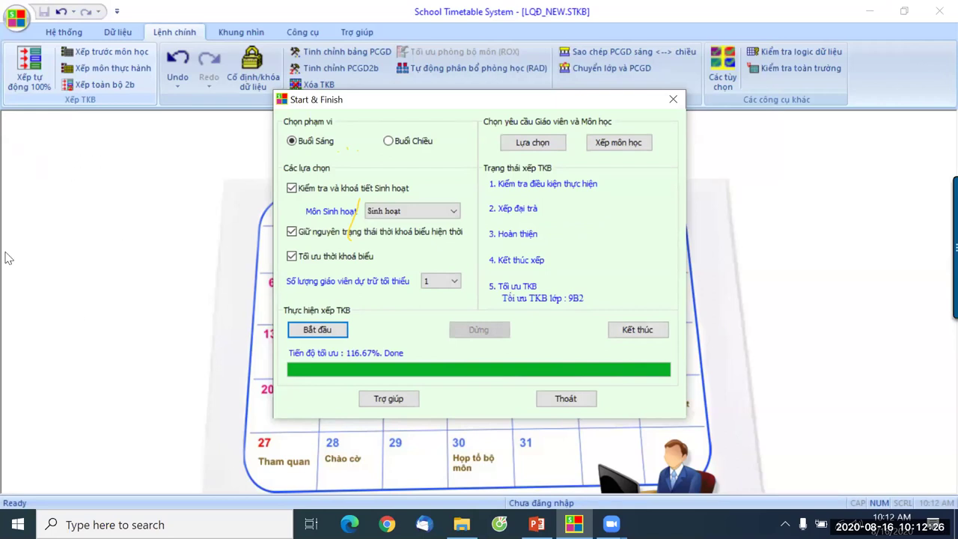
{"action": "left_click", "coordinate": [629, 334]}
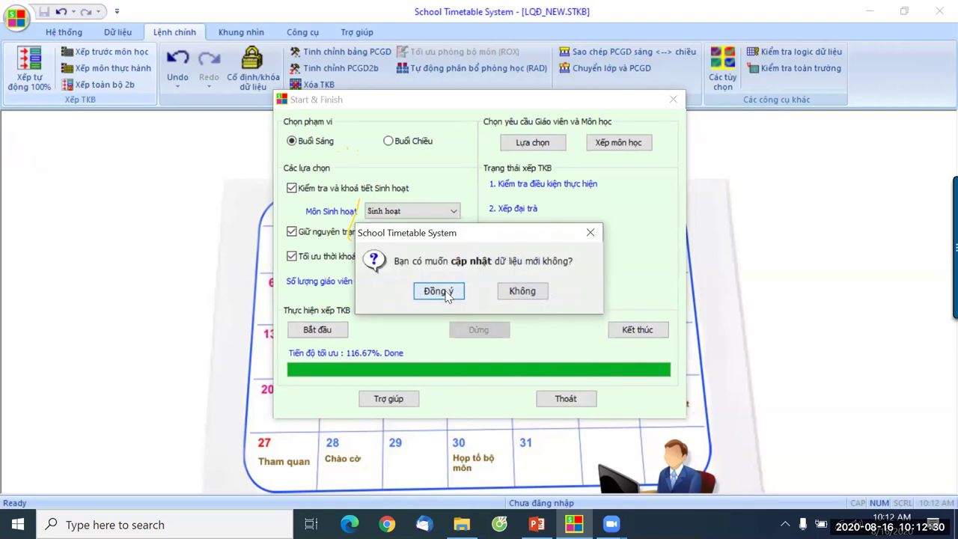
{"action": "left_click", "coordinate": [442, 292]}
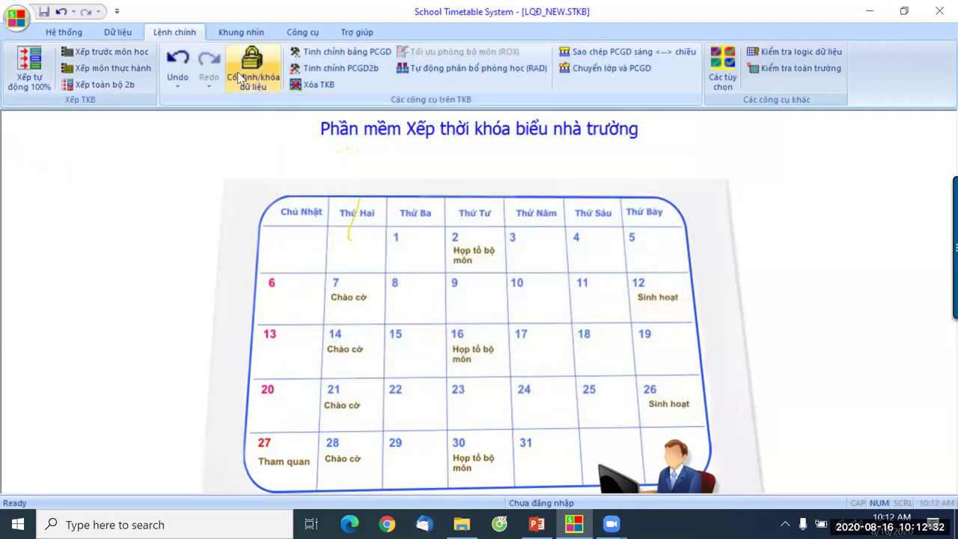
{"action": "left_click", "coordinate": [244, 34]}
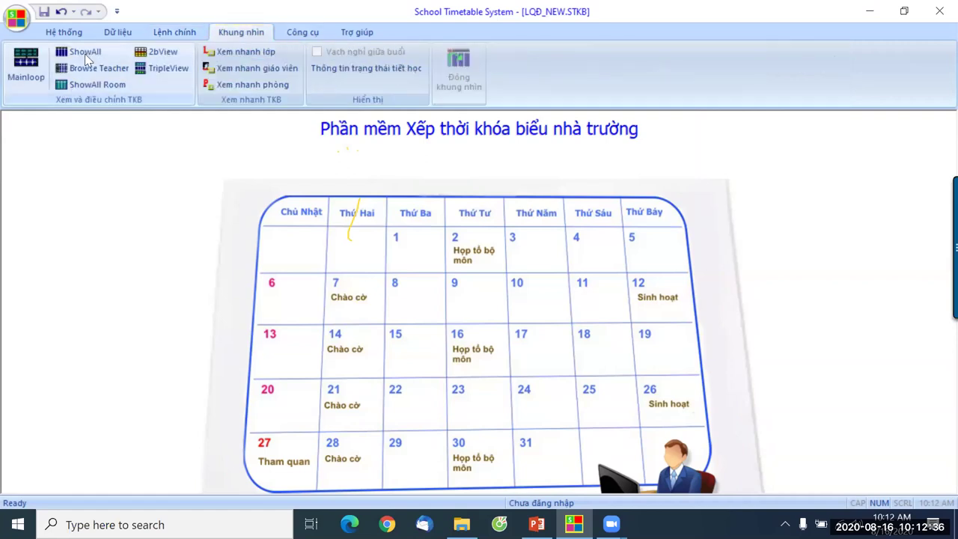
{"action": "left_click", "coordinate": [85, 52]}
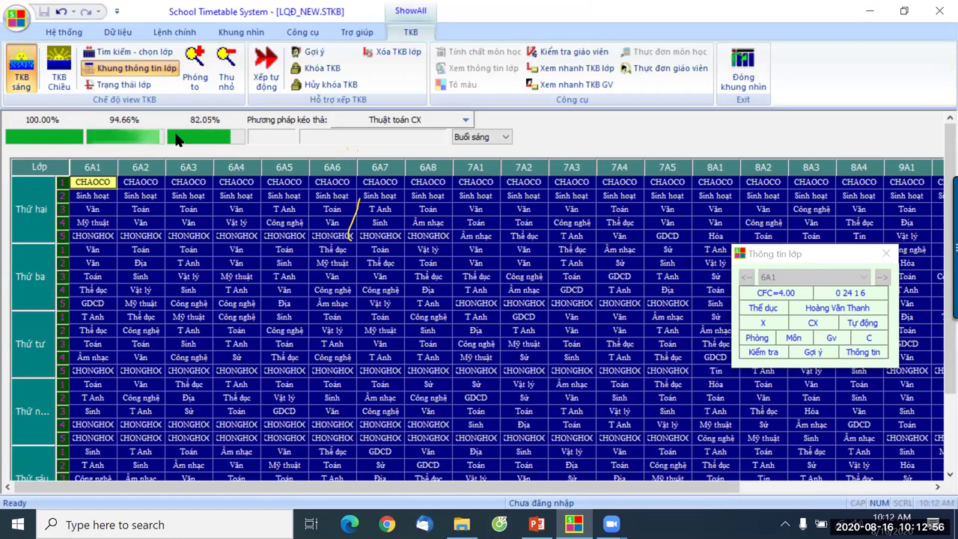
{"action": "scroll", "coordinate": [463, 327], "scroll_direction": "down", "scroll_amount": 3}
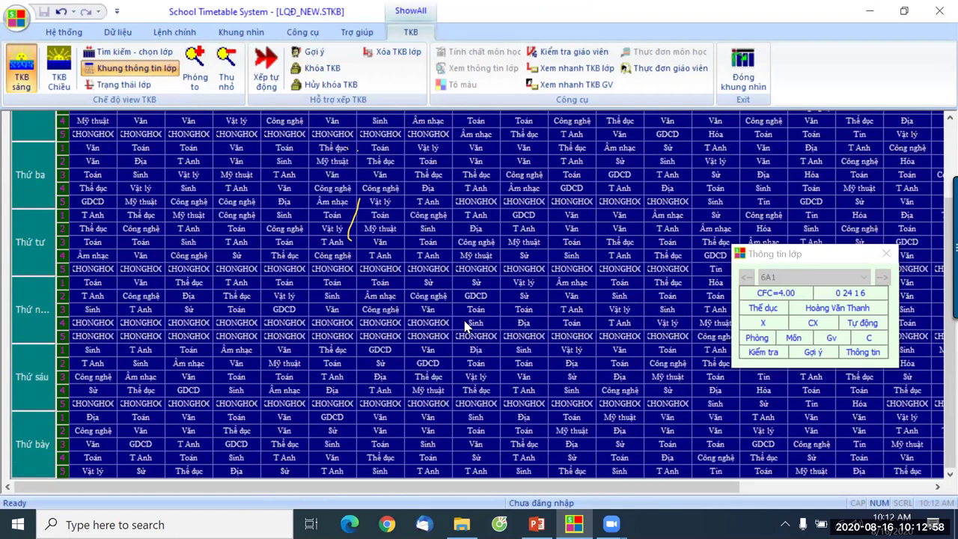
{"action": "scroll", "coordinate": [483, 313], "scroll_direction": "up", "scroll_amount": 3}
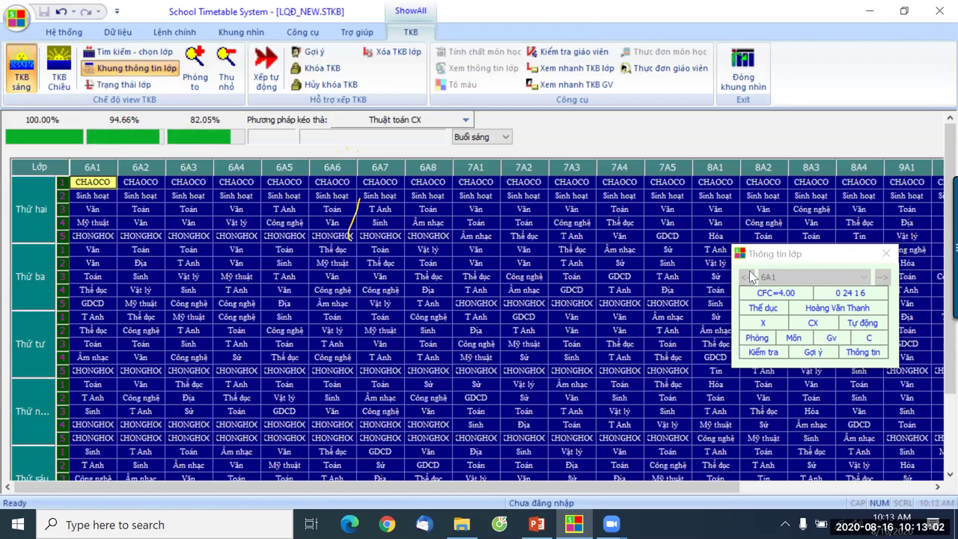
{"action": "left_click_drag", "start_coordinate": [796, 254], "coordinate": [821, 233]}
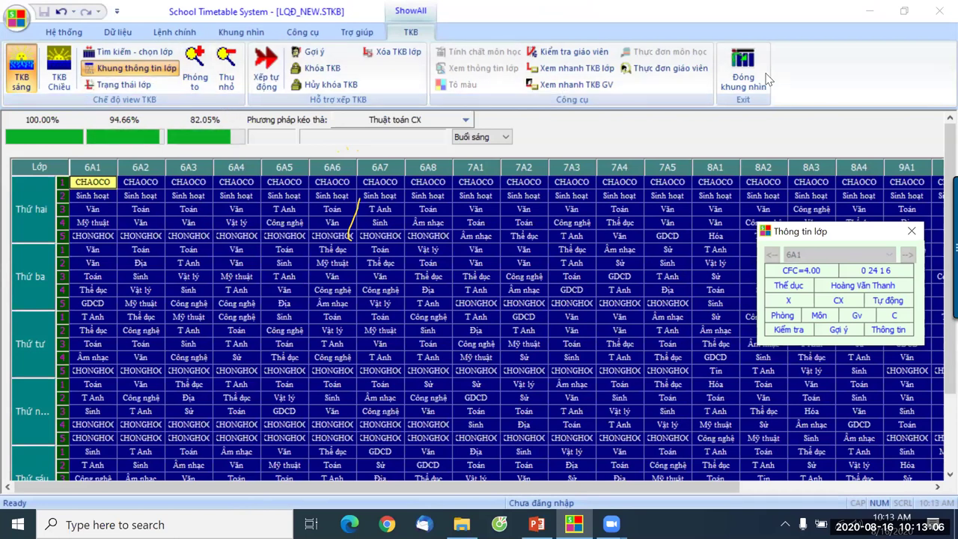
{"action": "left_click", "coordinate": [752, 75]}
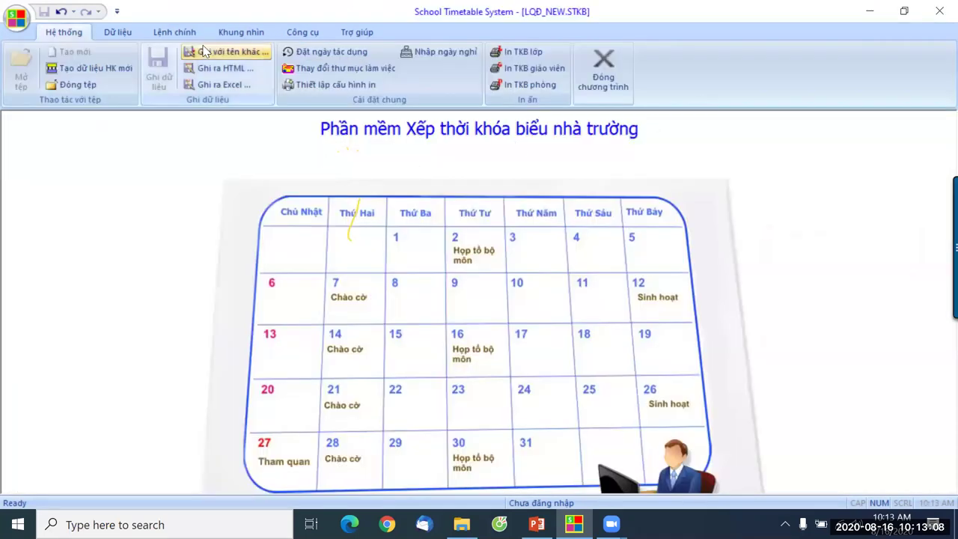
Open the Mainloop view and switch to class 6A7's timetable.
{"action": "left_click", "coordinate": [232, 31]}
{"action": "left_click", "coordinate": [20, 69]}
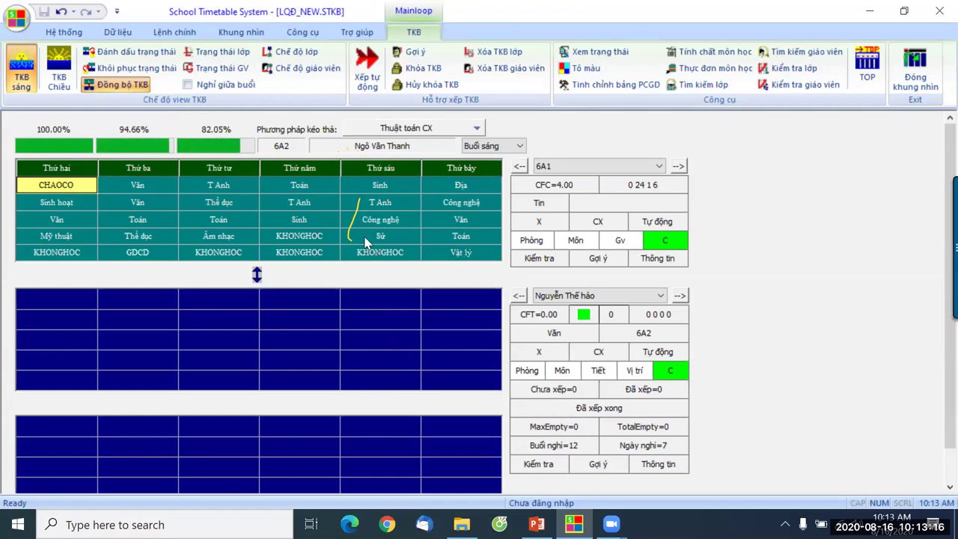
{"action": "left_click", "coordinate": [597, 168]}
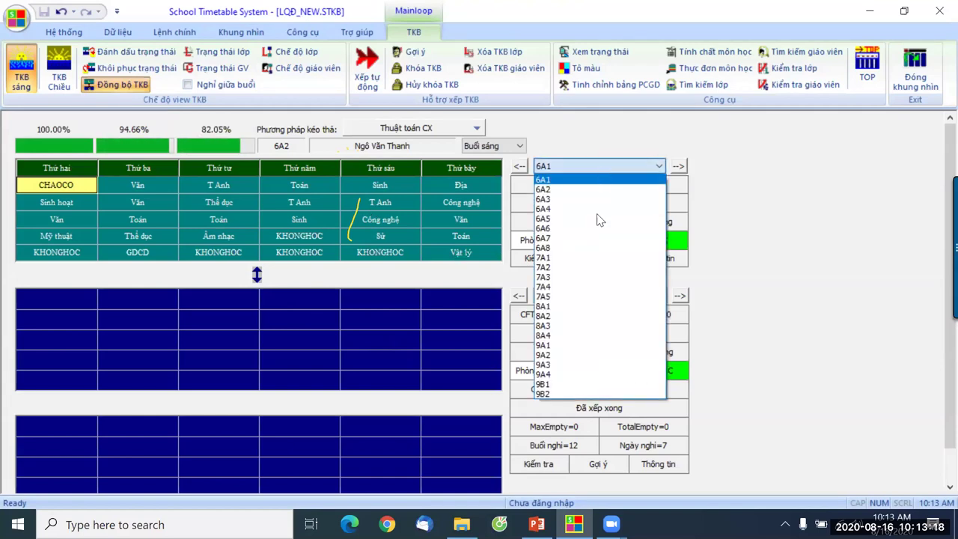
{"action": "left_click", "coordinate": [569, 238]}
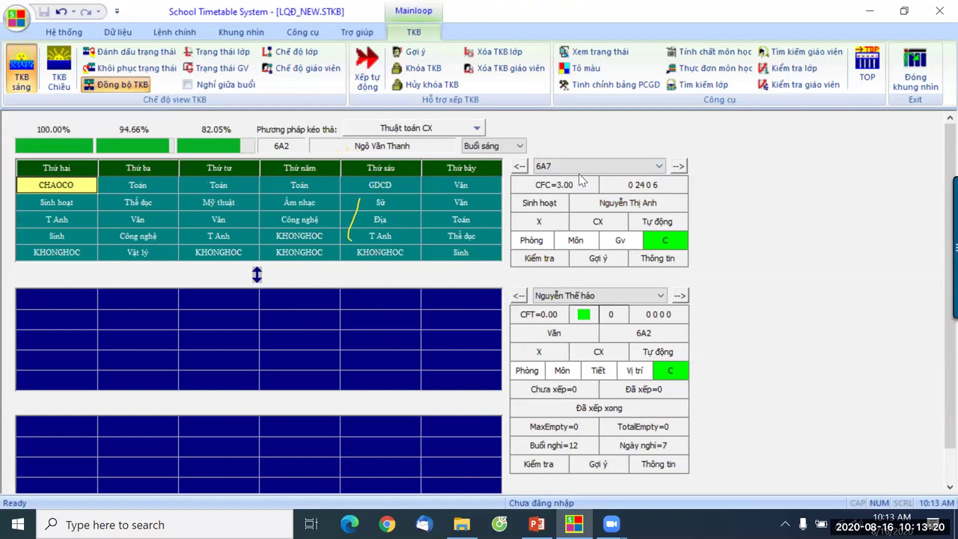
Check the teachers of 6A7's Công nghệ, Địa, Toán and T Anh lessons, ending on class 9A3.
{"action": "left_click", "coordinate": [303, 220]}
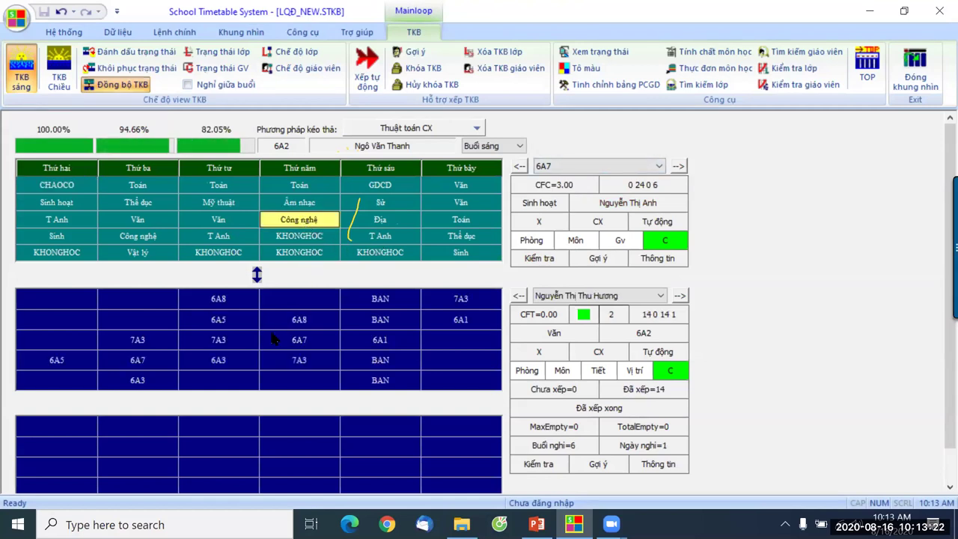
{"action": "left_click", "coordinate": [552, 300]}
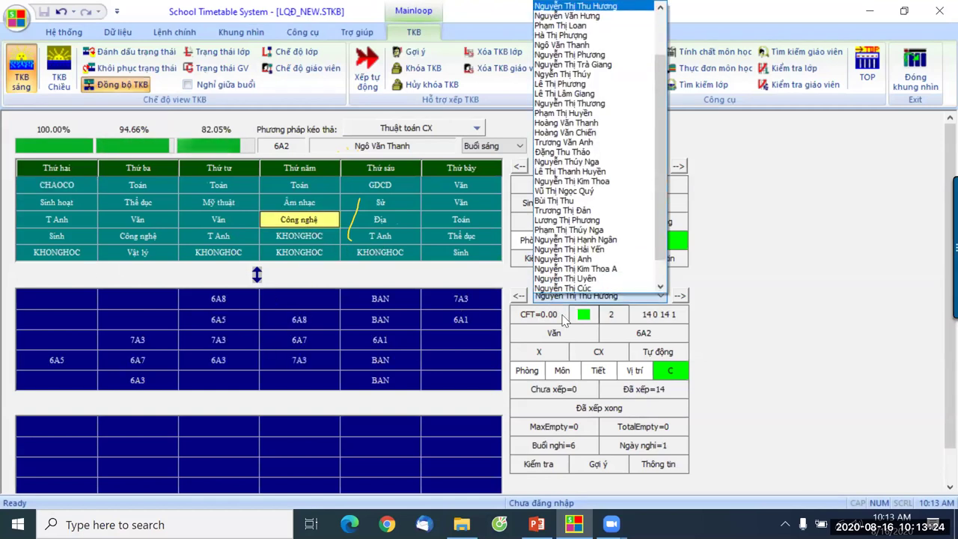
{"action": "left_click", "coordinate": [588, 113]}
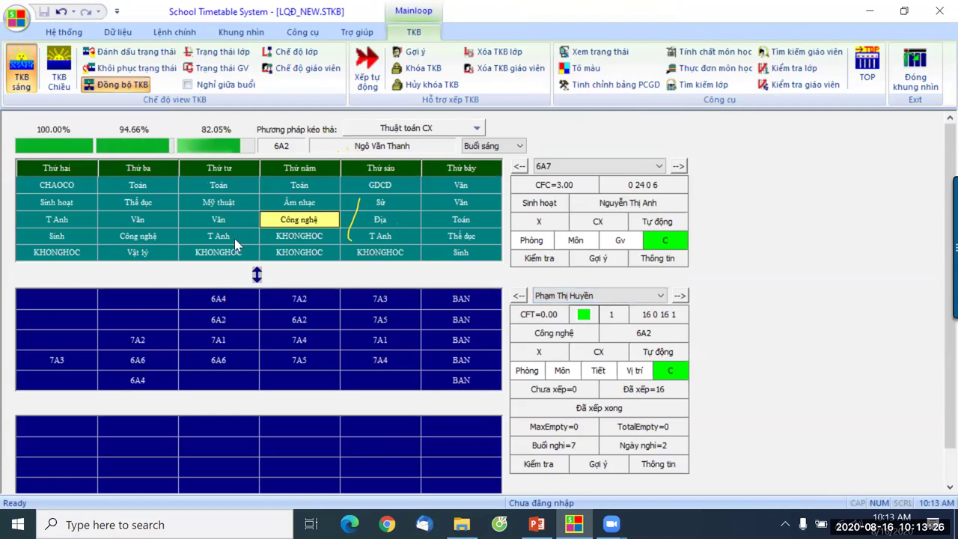
{"action": "left_click", "coordinate": [379, 221]}
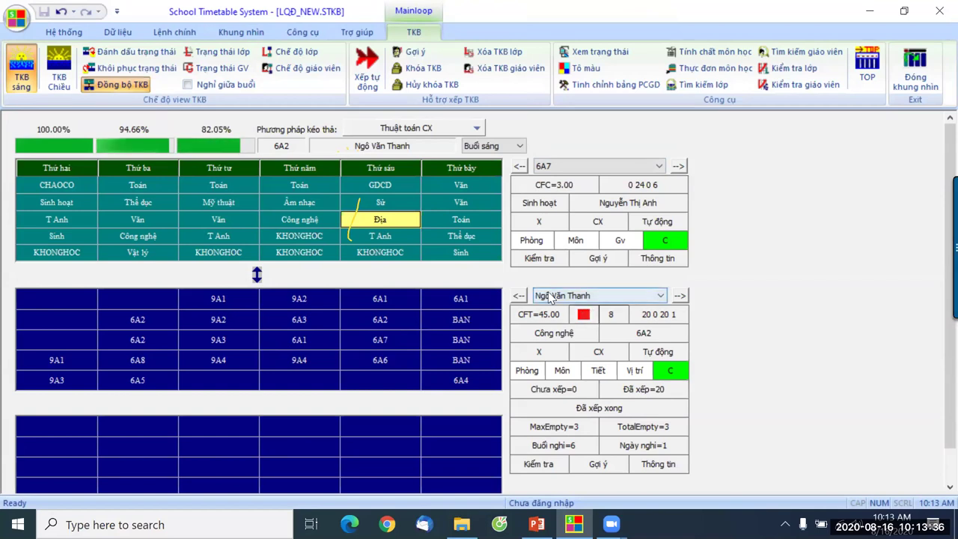
{"action": "left_click", "coordinate": [462, 222]}
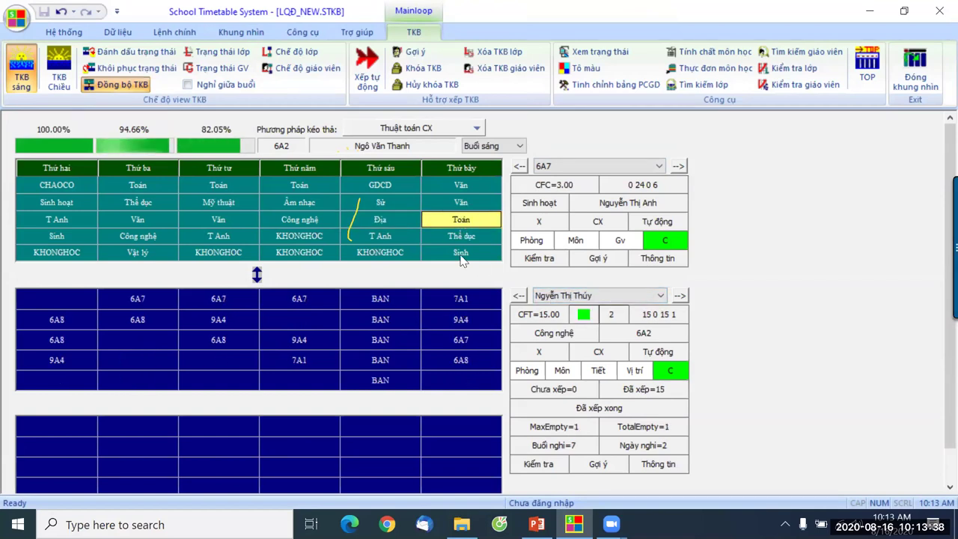
{"action": "left_click", "coordinate": [217, 237]}
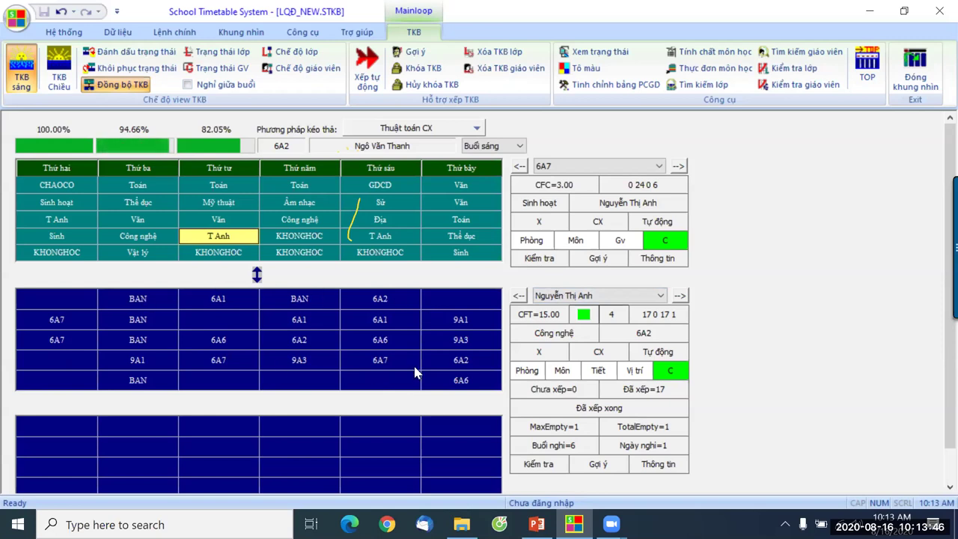
{"action": "left_click", "coordinate": [464, 346]}
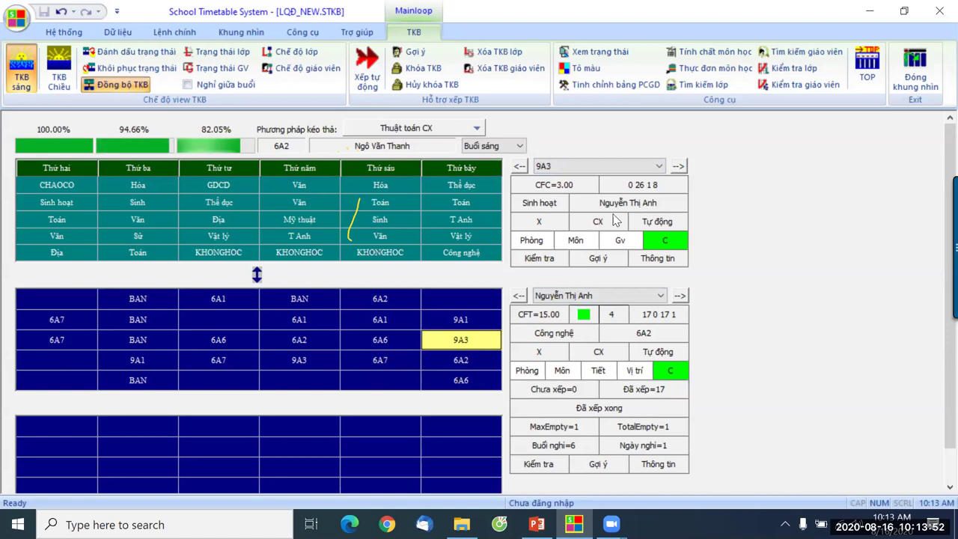
{"action": "left_click", "coordinate": [616, 219]}
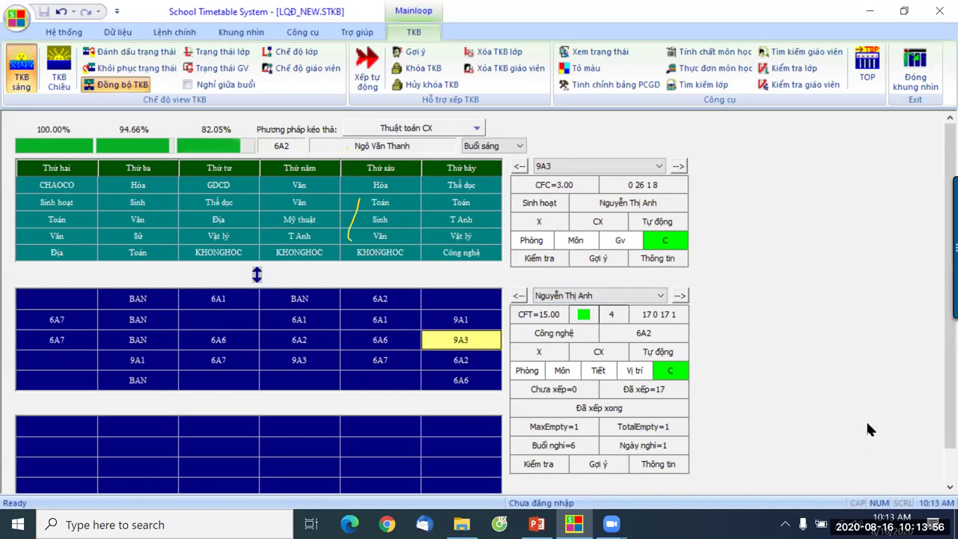
Show the teacher of 9A3's Wednesday Thể dục lesson and step through the next four teachers.
{"action": "left_click", "coordinate": [241, 203]}
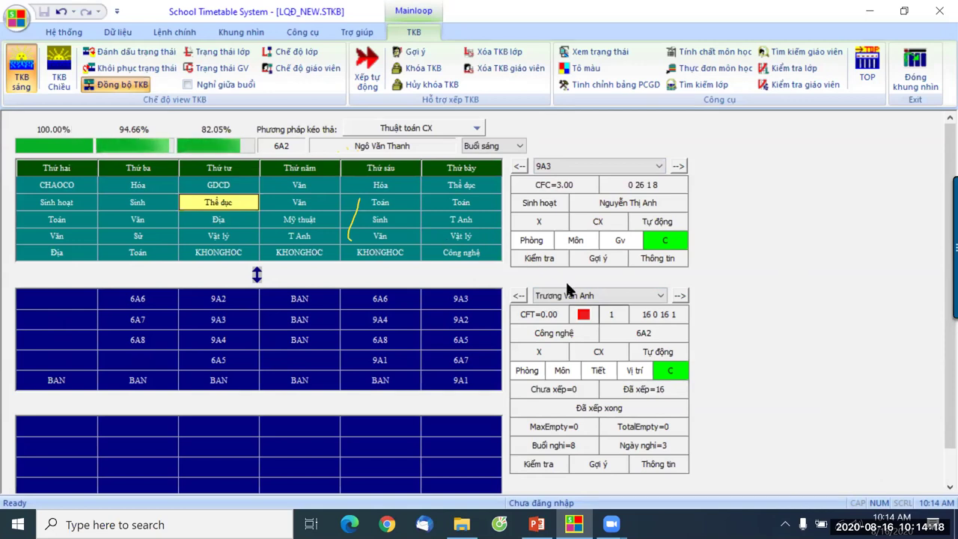
{"action": "left_click", "coordinate": [680, 297]}
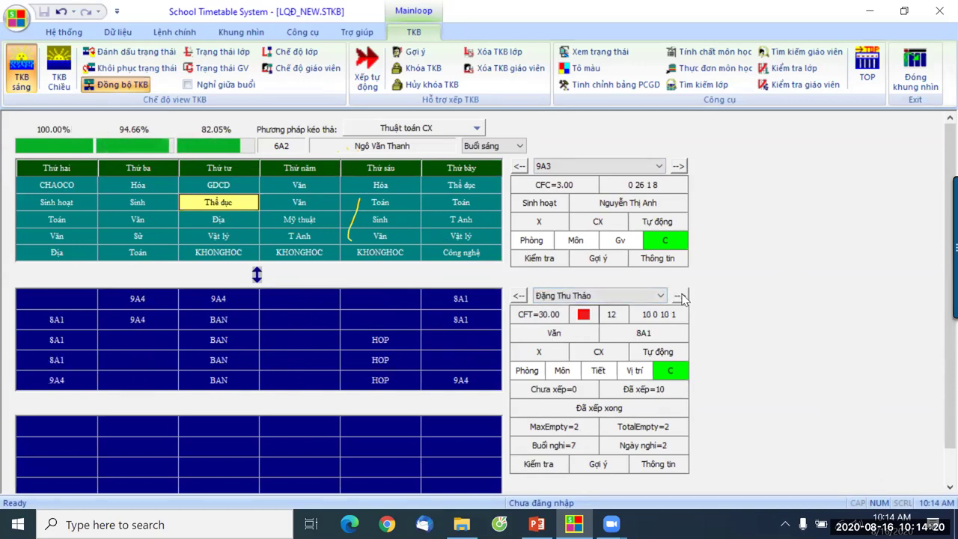
{"action": "left_click", "coordinate": [680, 297]}
{"action": "left_click", "coordinate": [680, 297]}
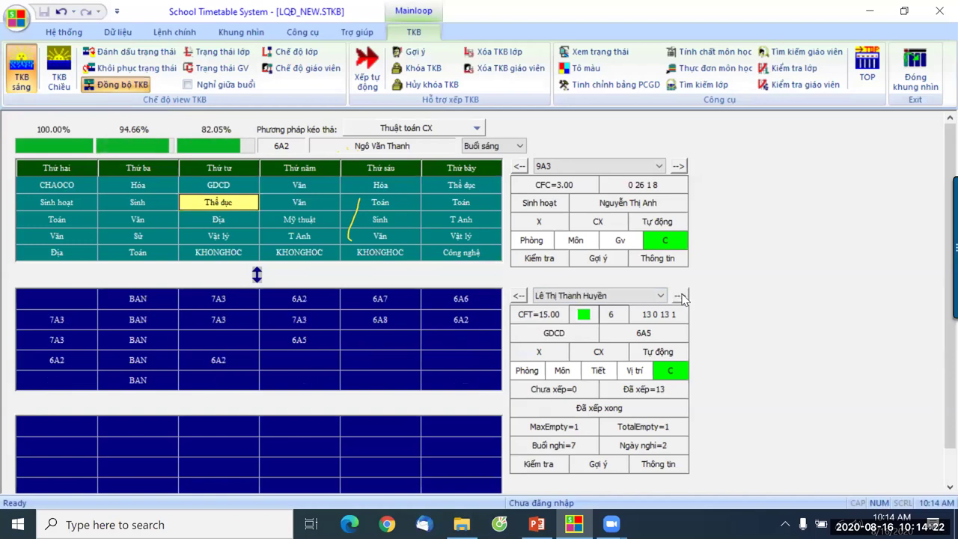
{"action": "left_click", "coordinate": [679, 296]}
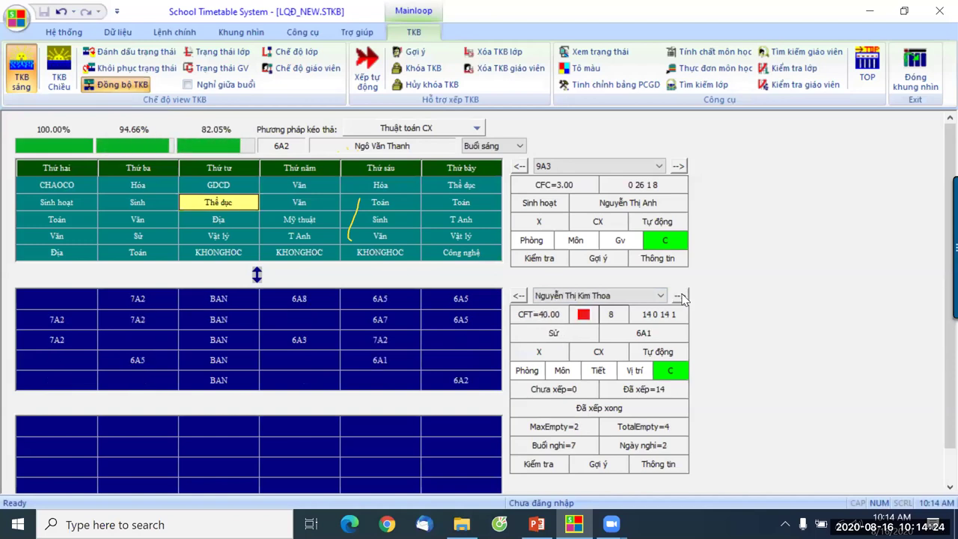
Inspect the teacher's lesson slots, opening classes 6A5 and 6A2 from their Saturday lessons.
{"action": "left_click", "coordinate": [297, 328]}
{"action": "left_click", "coordinate": [162, 341]}
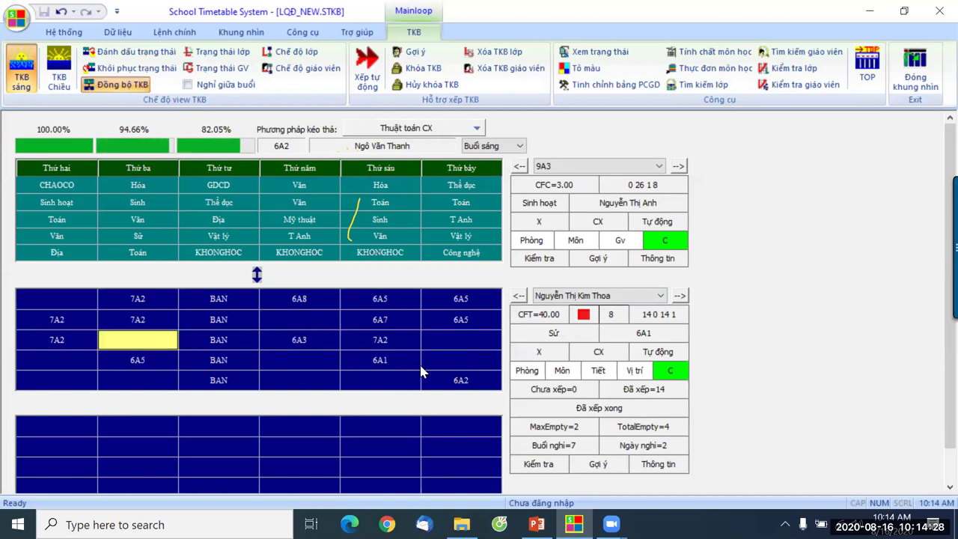
{"action": "left_click", "coordinate": [454, 366]}
{"action": "left_click", "coordinate": [463, 339]}
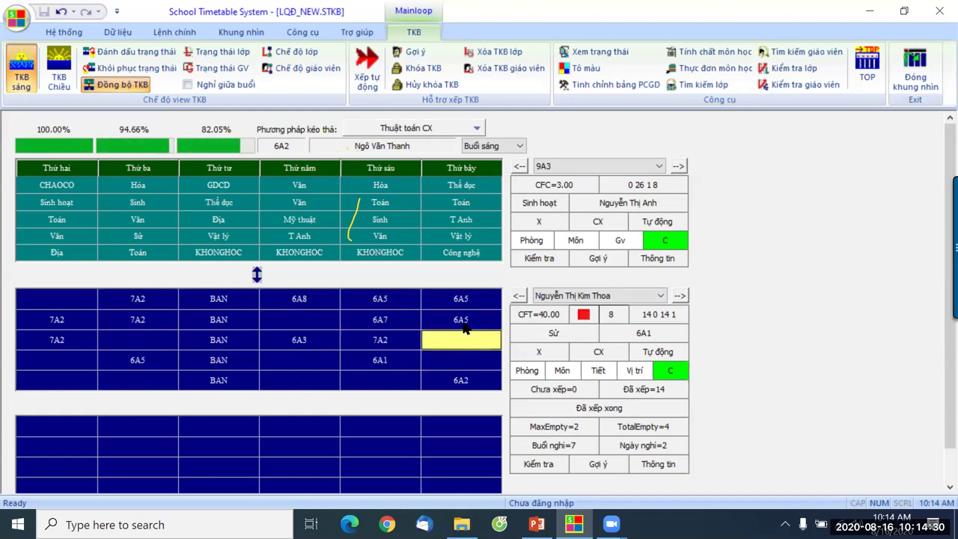
{"action": "left_click", "coordinate": [462, 322]}
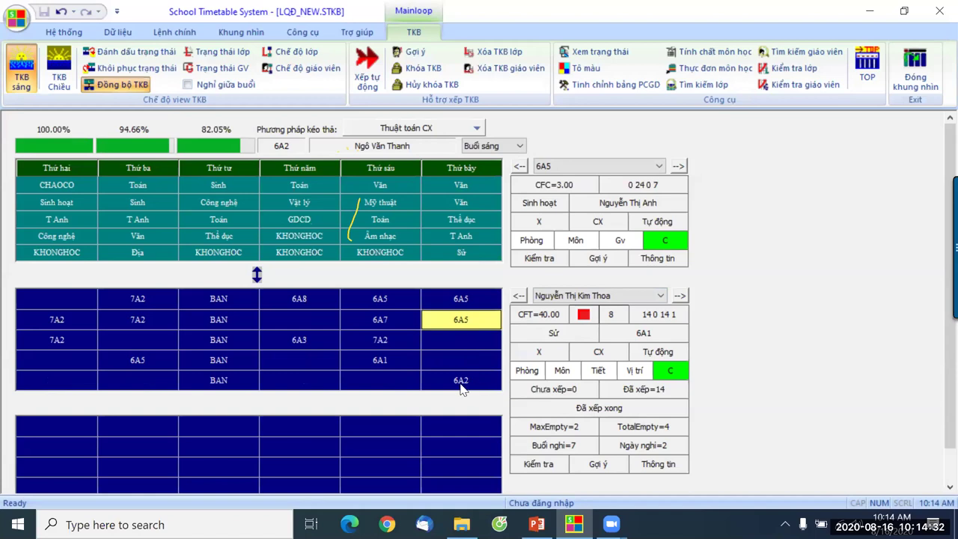
{"action": "left_click", "coordinate": [461, 383]}
{"action": "left_click", "coordinate": [460, 342]}
{"action": "left_click", "coordinate": [466, 359]}
{"action": "left_click", "coordinate": [465, 344]}
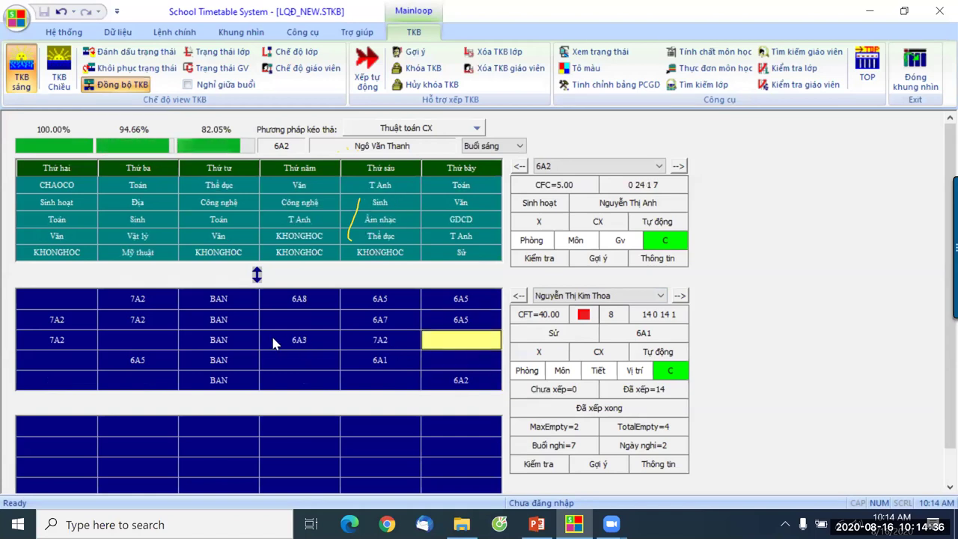
Step through five more teachers and check who teaches 6A2's Công nghệ, Địa, Sinh and Toán lessons, glancing at PowerPoint.
{"action": "left_click", "coordinate": [679, 295]}
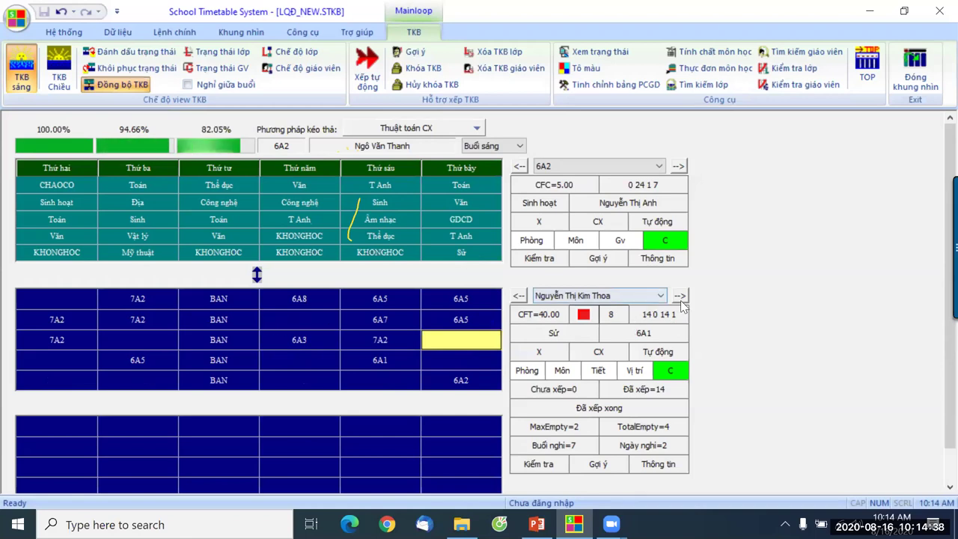
{"action": "left_click", "coordinate": [679, 295]}
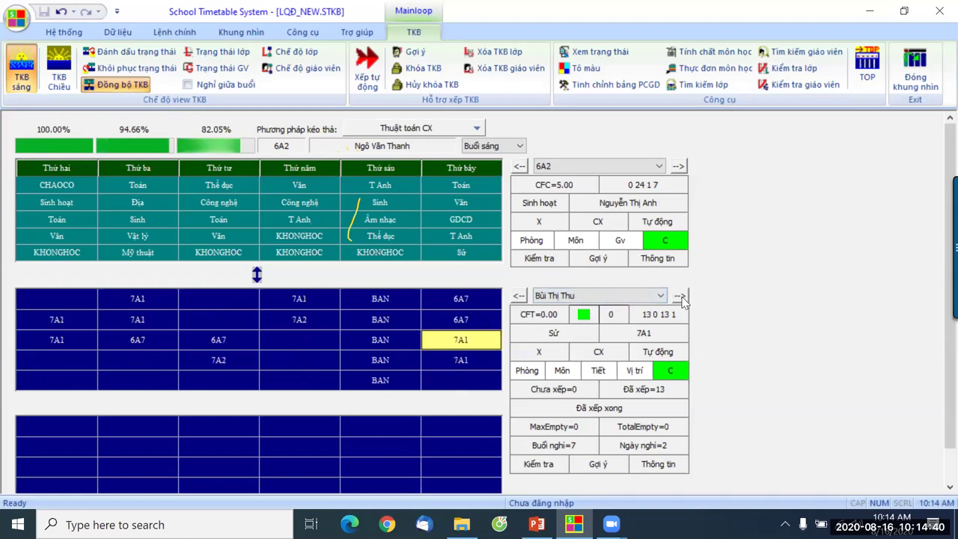
{"action": "left_click", "coordinate": [679, 295]}
{"action": "left_click", "coordinate": [679, 295]}
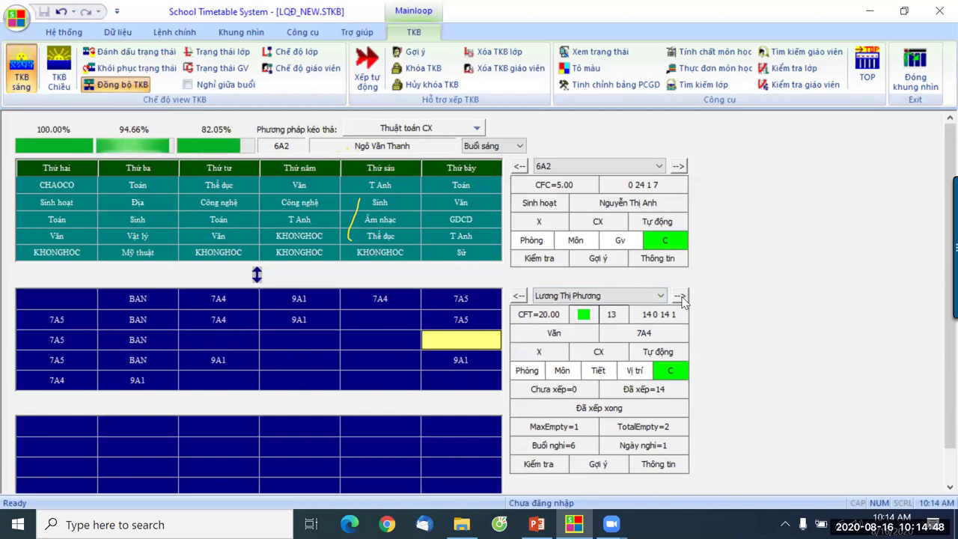
{"action": "left_click", "coordinate": [680, 295]}
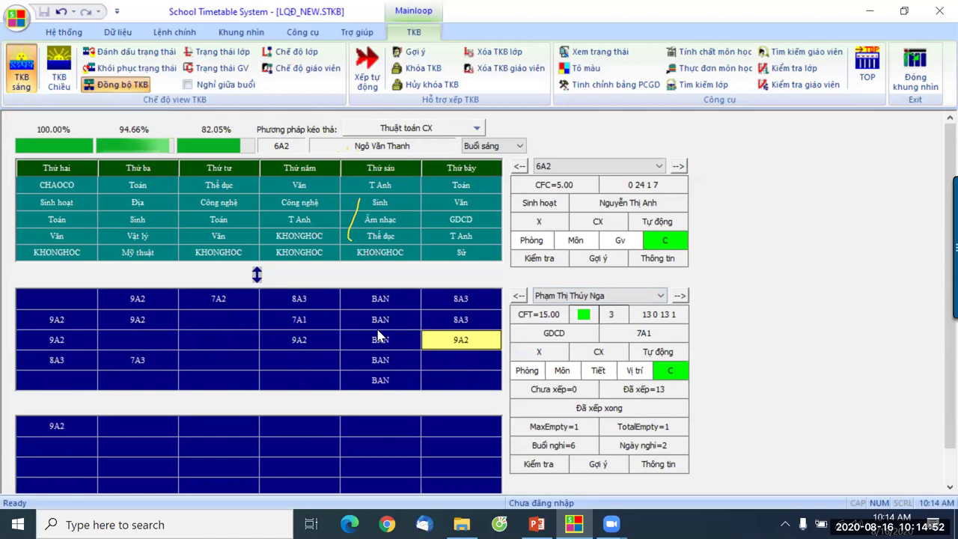
{"action": "left_click", "coordinate": [200, 203]}
{"action": "left_click", "coordinate": [138, 201]}
{"action": "left_click", "coordinate": [138, 221]}
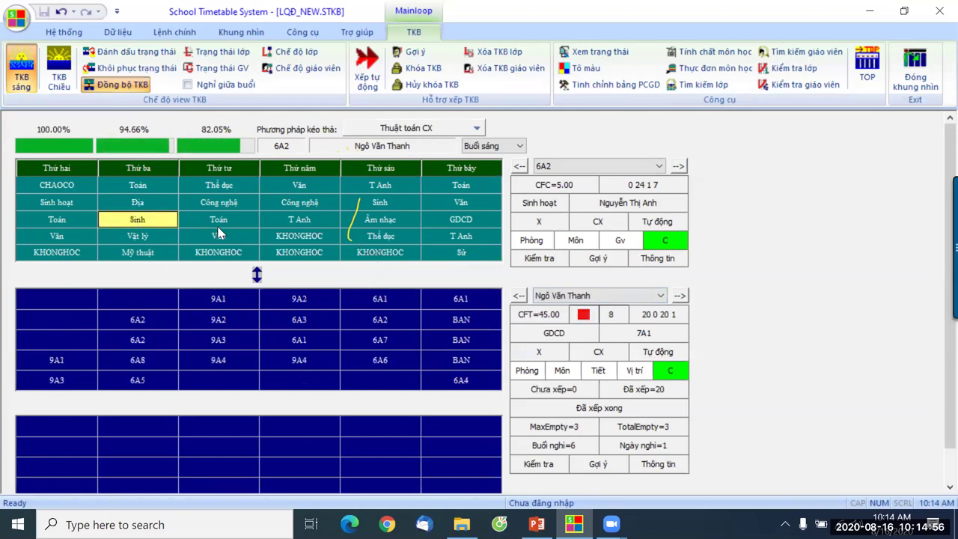
{"action": "left_click", "coordinate": [222, 225]}
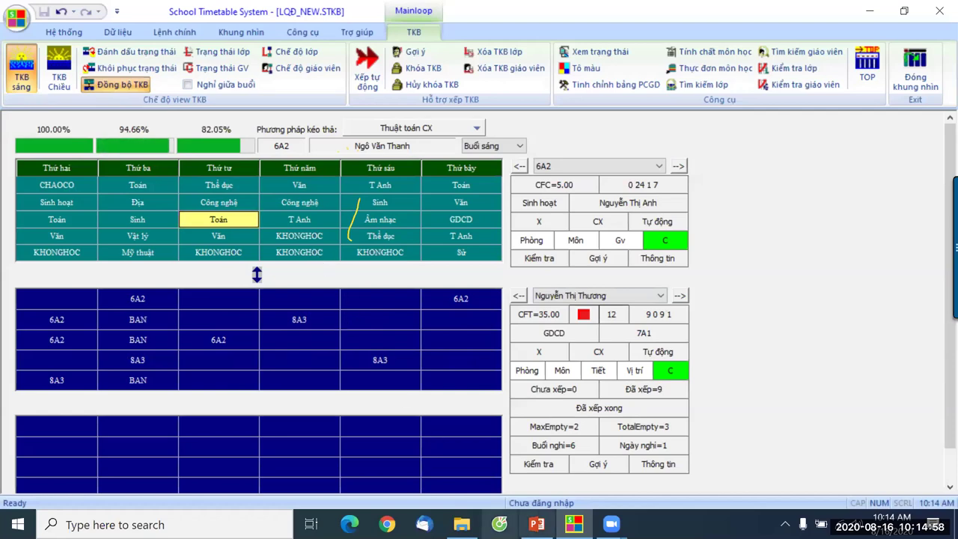
{"action": "left_click", "coordinate": [537, 525]}
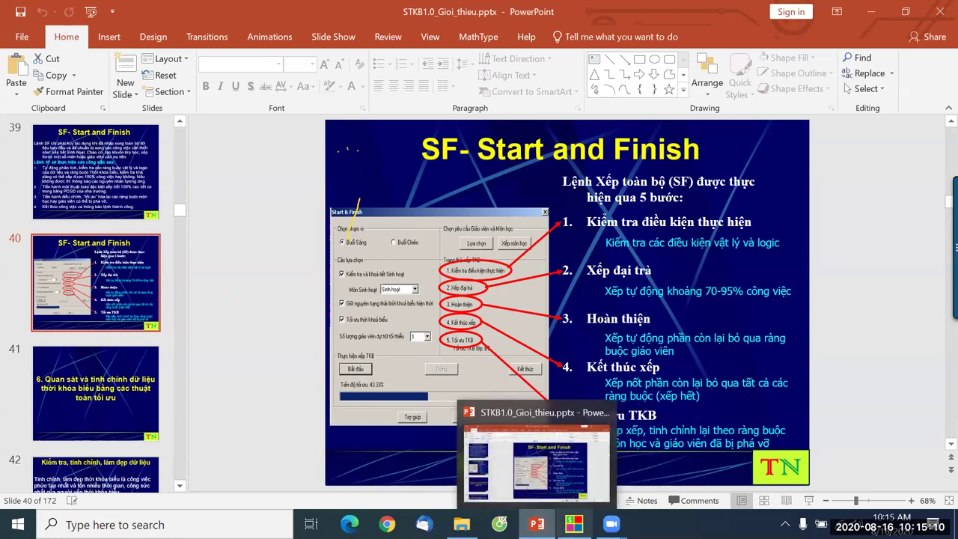
{"action": "left_click", "coordinate": [575, 524]}
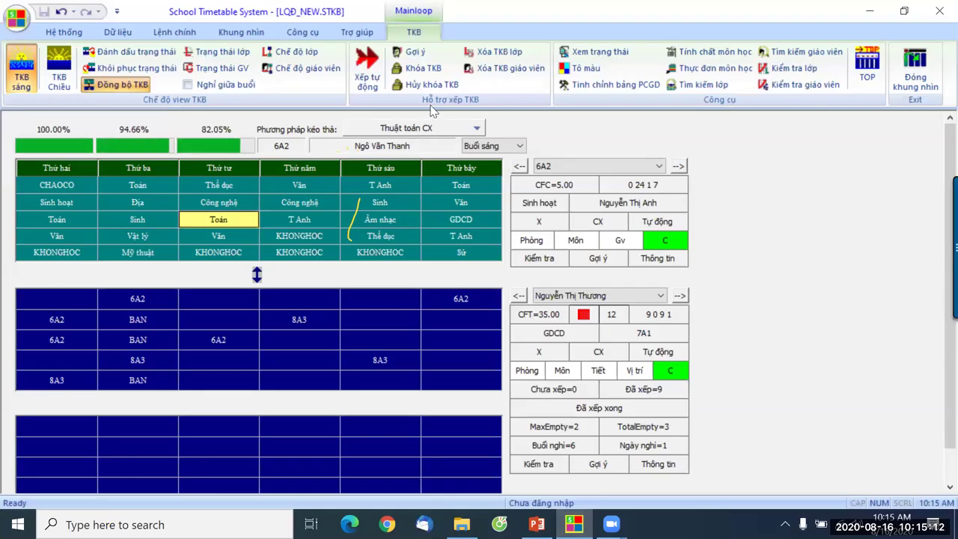
Close the timetable view and open the Ghi ra Excel export dialog.
{"action": "left_click", "coordinate": [904, 79]}
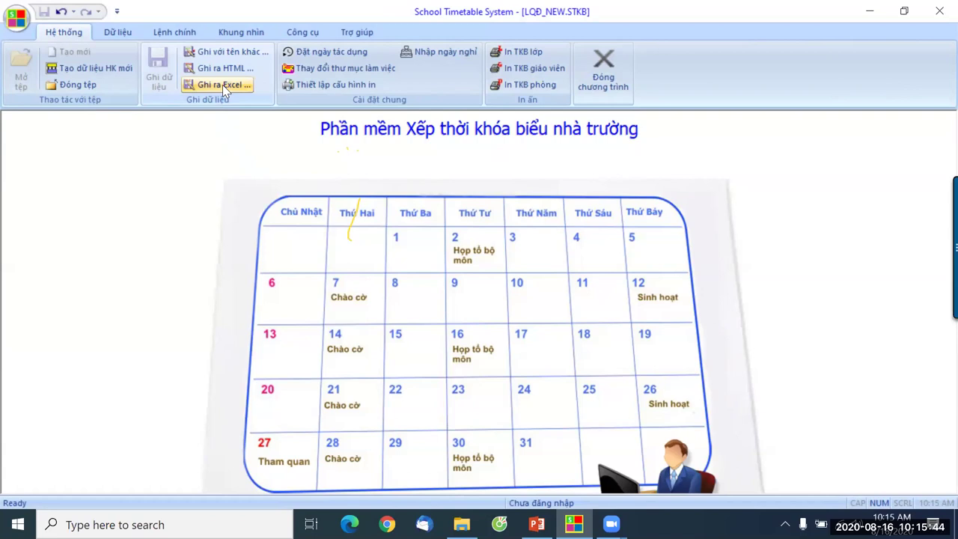
{"action": "left_click", "coordinate": [224, 87]}
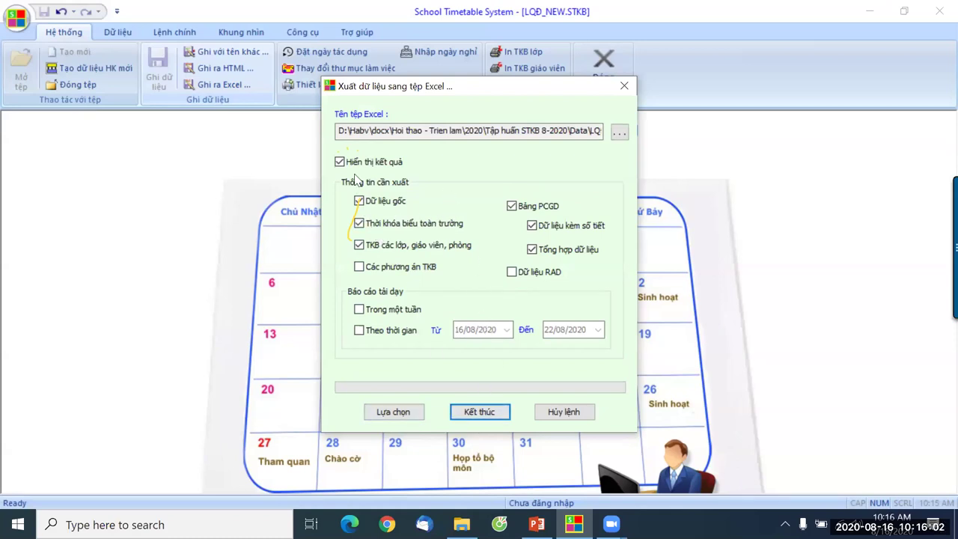
Export with the ticked options to LQD_NEW.xls and bring the workbook forward in Excel.
{"action": "left_click", "coordinate": [476, 412]}
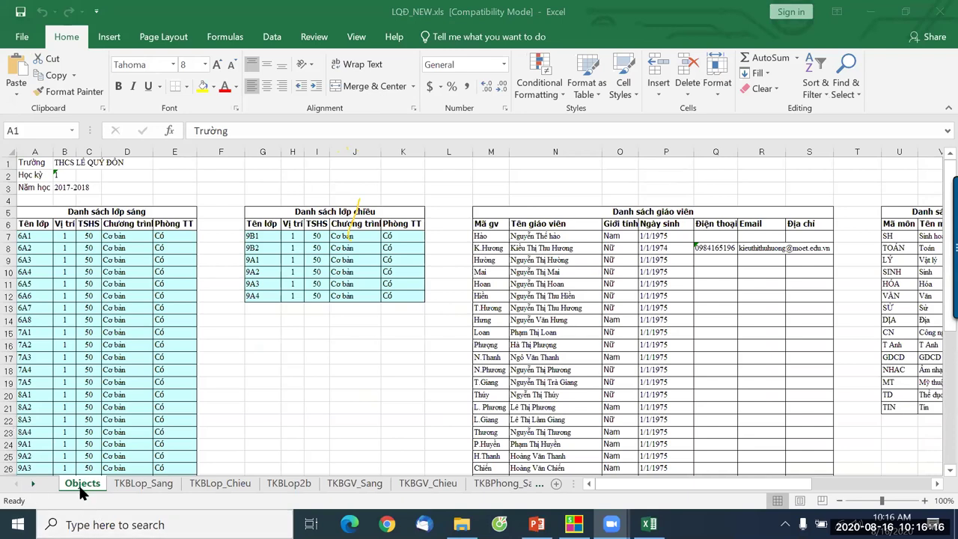
{"action": "left_click", "coordinate": [80, 486]}
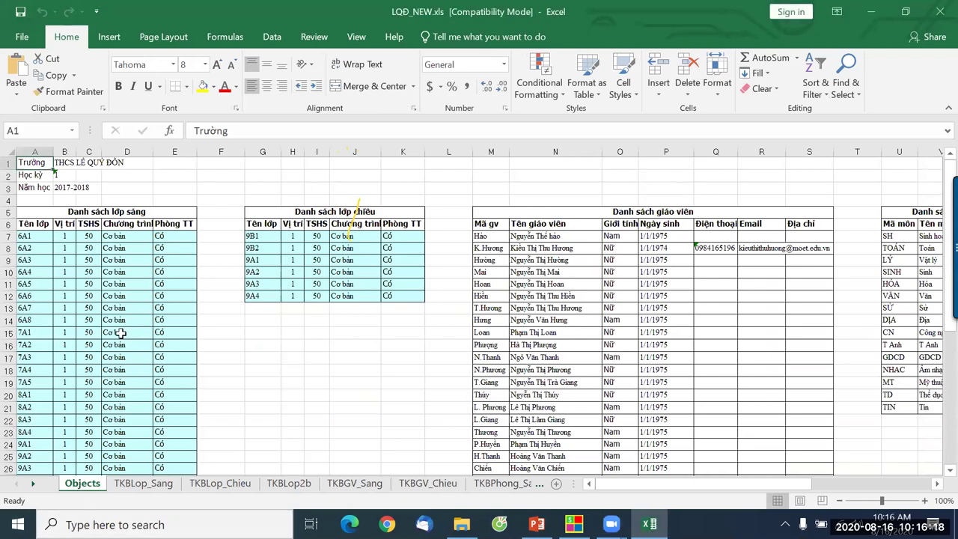
Browse the first exported sheet, selecting cells I10 and U10.
{"action": "left_click", "coordinate": [312, 271]}
{"action": "scroll", "coordinate": [611, 323], "scroll_direction": "down", "scroll_amount": 3}
{"action": "scroll", "coordinate": [608, 366], "scroll_direction": "down", "scroll_amount": 5}
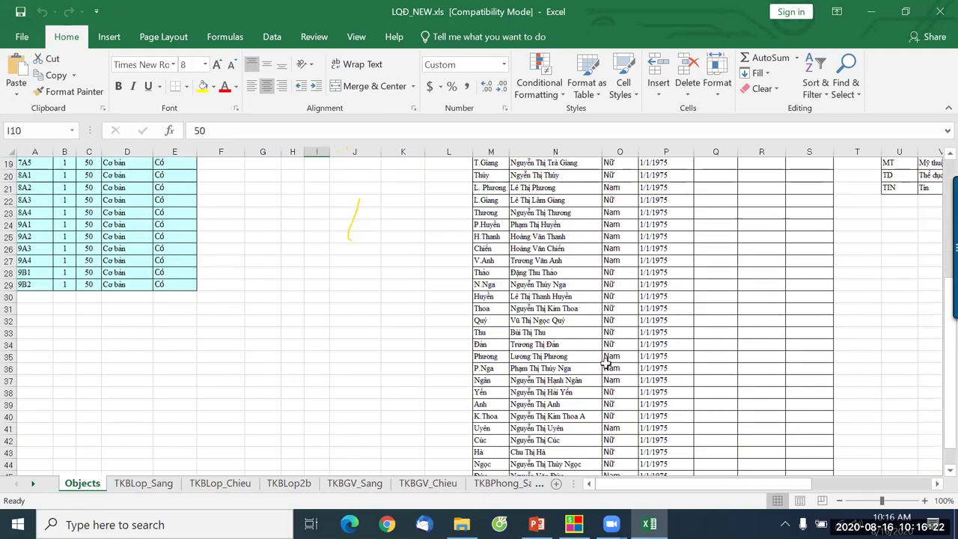
{"action": "scroll", "coordinate": [607, 400], "scroll_direction": "up", "scroll_amount": 5}
{"action": "scroll", "coordinate": [621, 390], "scroll_direction": "up", "scroll_amount": 3}
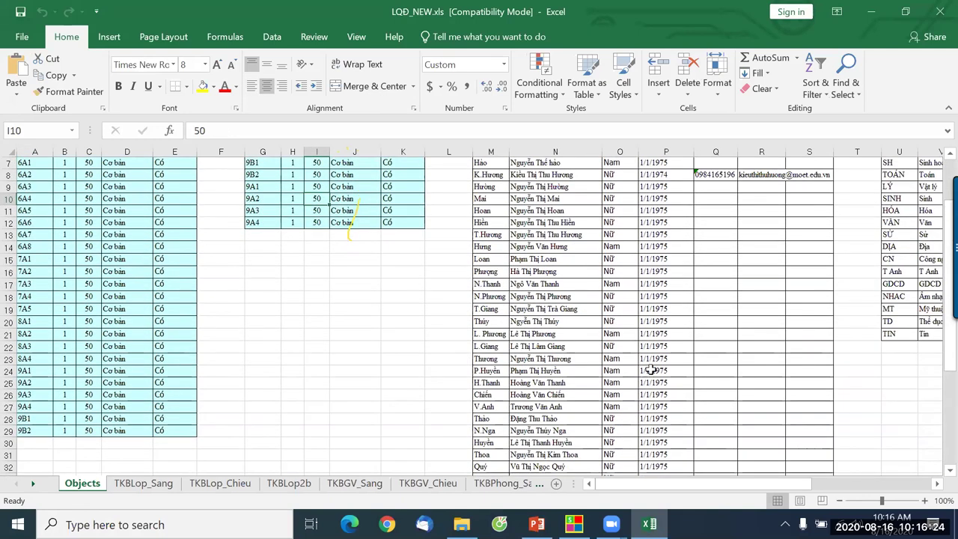
{"action": "left_click", "coordinate": [905, 236]}
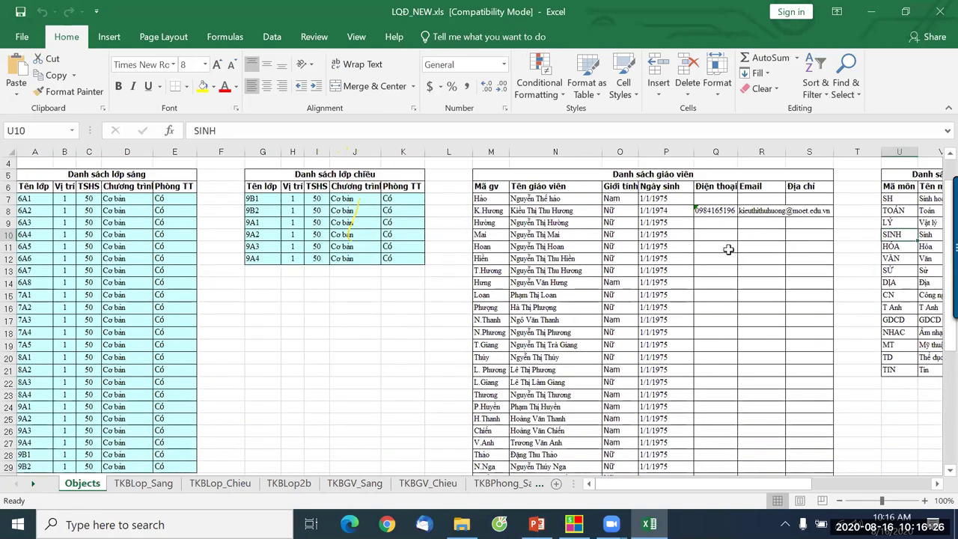
Review the TKBLop_Sang morning class timetable, selecting cells D12 and D11.
{"action": "left_click", "coordinate": [144, 484]}
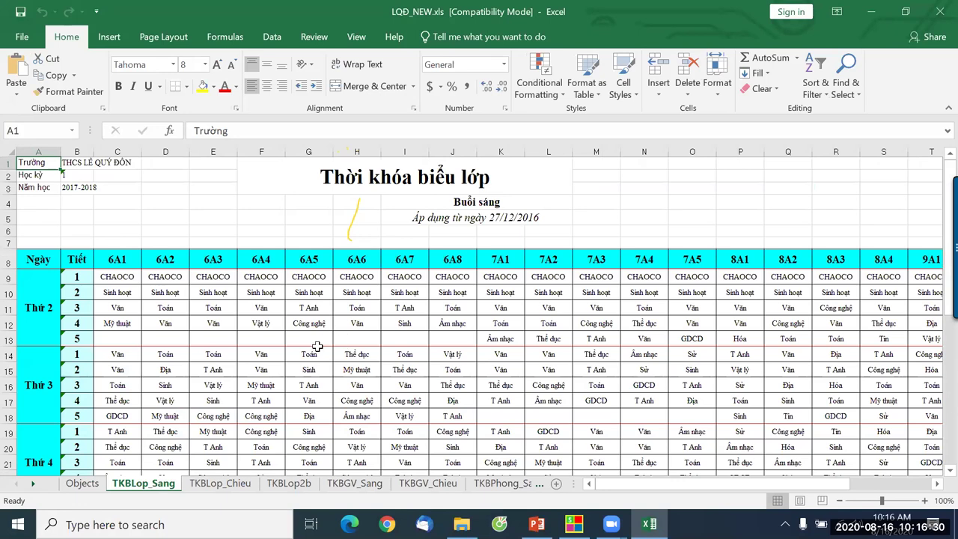
{"action": "scroll", "coordinate": [318, 340], "scroll_direction": "down", "scroll_amount": 6}
{"action": "scroll", "coordinate": [318, 341], "scroll_direction": "up", "scroll_amount": 6}
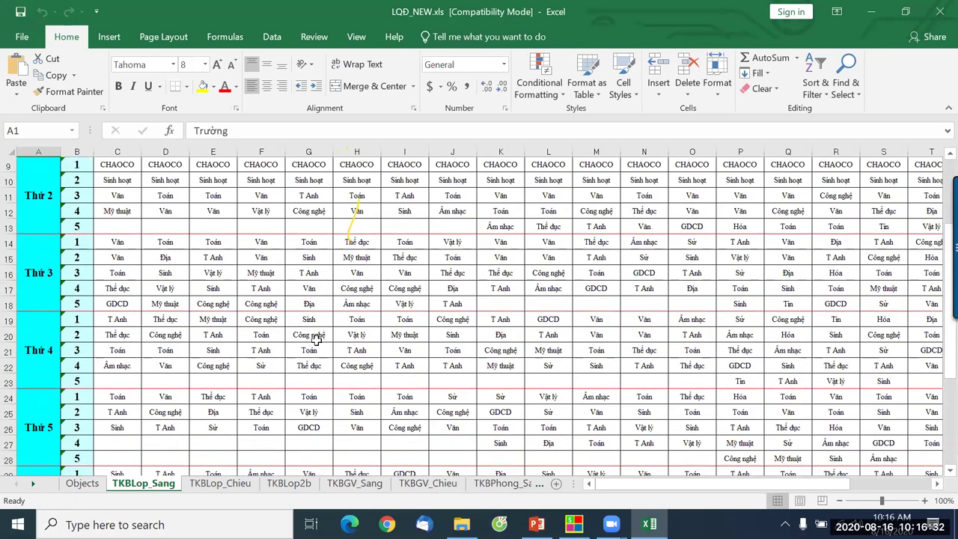
{"action": "scroll", "coordinate": [317, 339], "scroll_direction": "down", "scroll_amount": 1}
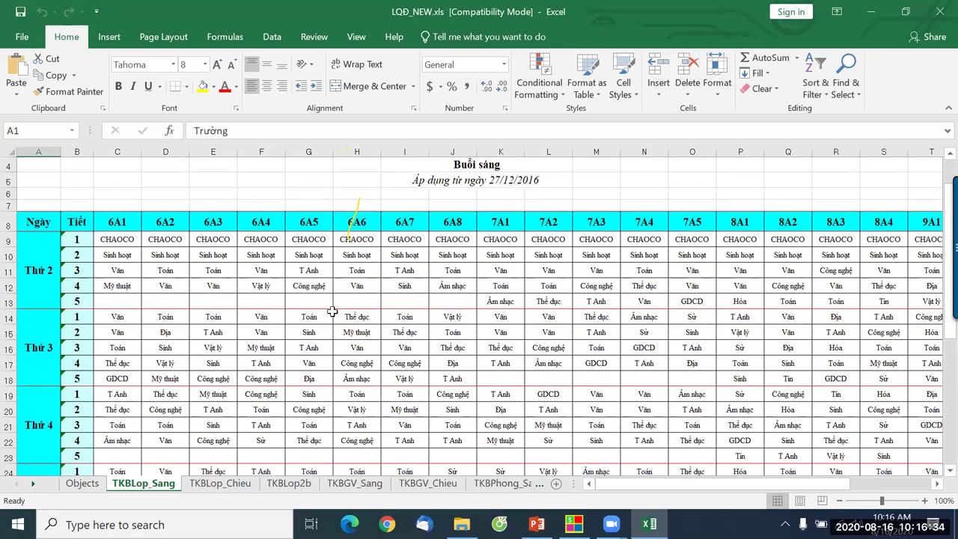
{"action": "left_click", "coordinate": [166, 286]}
{"action": "left_click", "coordinate": [165, 271]}
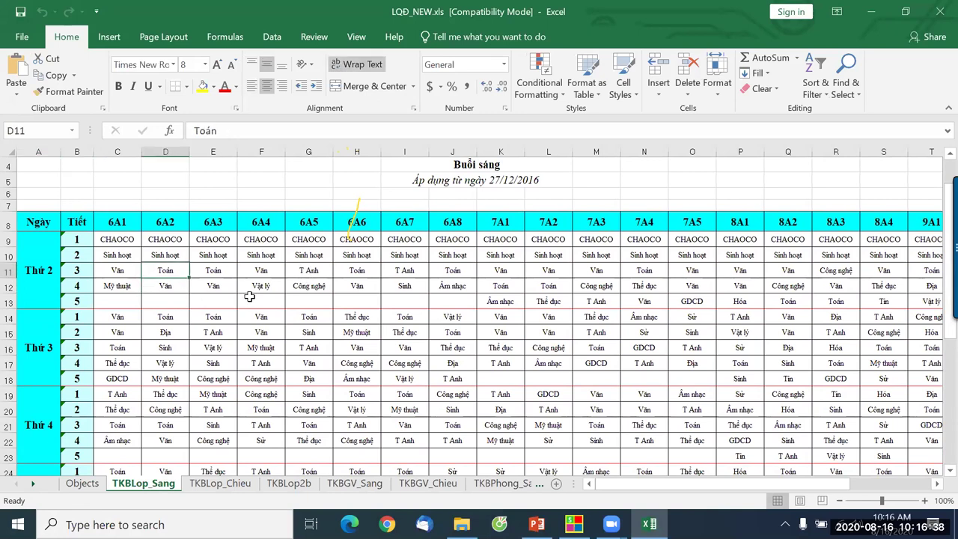
{"action": "scroll", "coordinate": [262, 378], "scroll_direction": "down", "scroll_amount": 6}
{"action": "scroll", "coordinate": [264, 367], "scroll_direction": "up", "scroll_amount": 3}
{"action": "scroll", "coordinate": [265, 365], "scroll_direction": "up", "scroll_amount": 5}
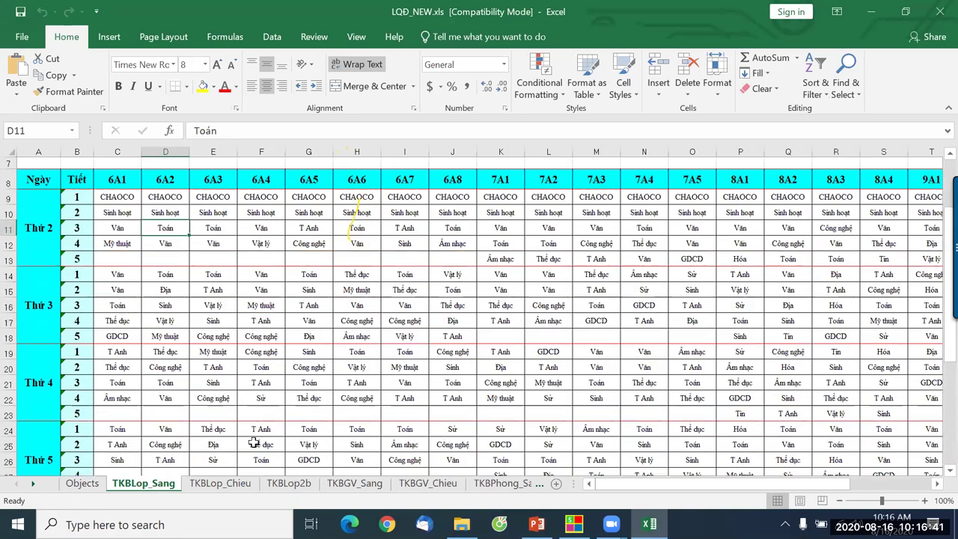
Glance at TKBLop_Chieu, then scroll the TKBLop2b timetable from cell C14 downward.
{"action": "left_click", "coordinate": [232, 485]}
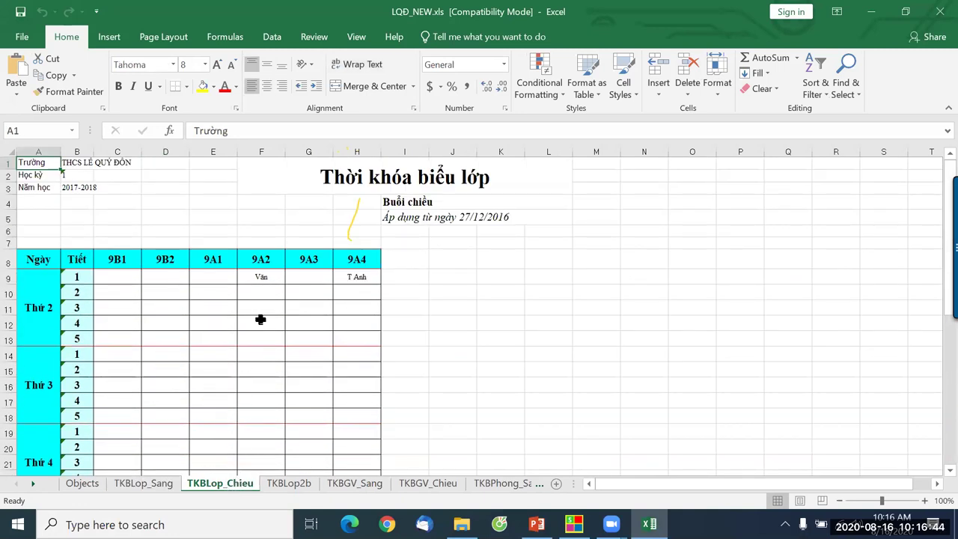
{"action": "scroll", "coordinate": [261, 319], "scroll_direction": "down", "scroll_amount": 3}
{"action": "scroll", "coordinate": [262, 319], "scroll_direction": "up", "scroll_amount": 2}
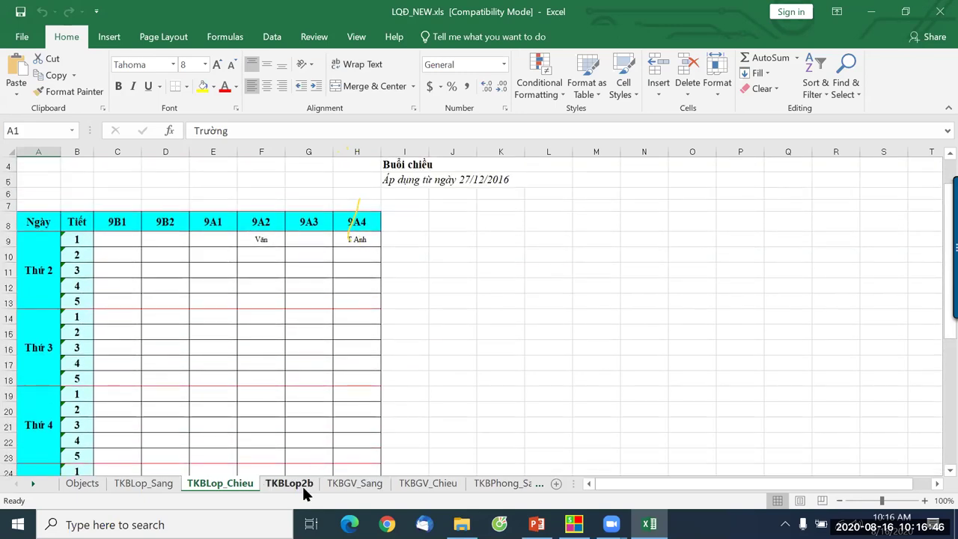
{"action": "left_click", "coordinate": [290, 484]}
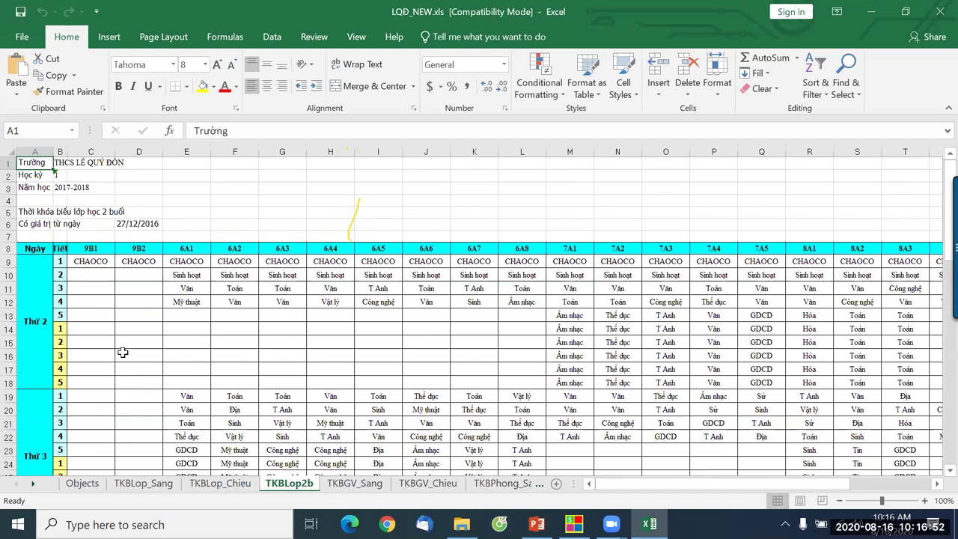
{"action": "left_click", "coordinate": [86, 330]}
{"action": "scroll", "coordinate": [242, 411], "scroll_direction": "down", "scroll_amount": 2}
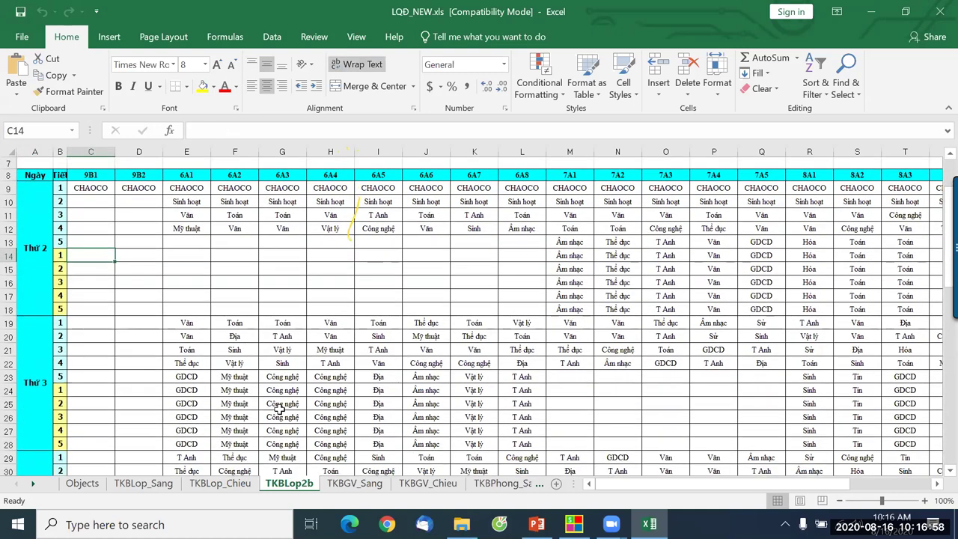
{"action": "scroll", "coordinate": [279, 408], "scroll_direction": "down", "scroll_amount": 10}
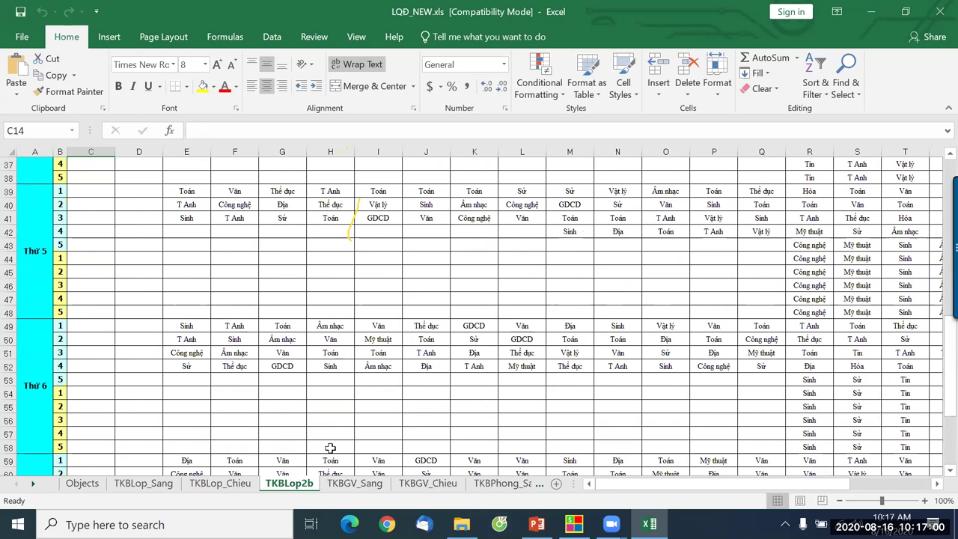
Review the TKBGV_Sang and TKBGV_Chieu teacher timetables and add a blank sheet.
{"action": "left_click", "coordinate": [356, 484]}
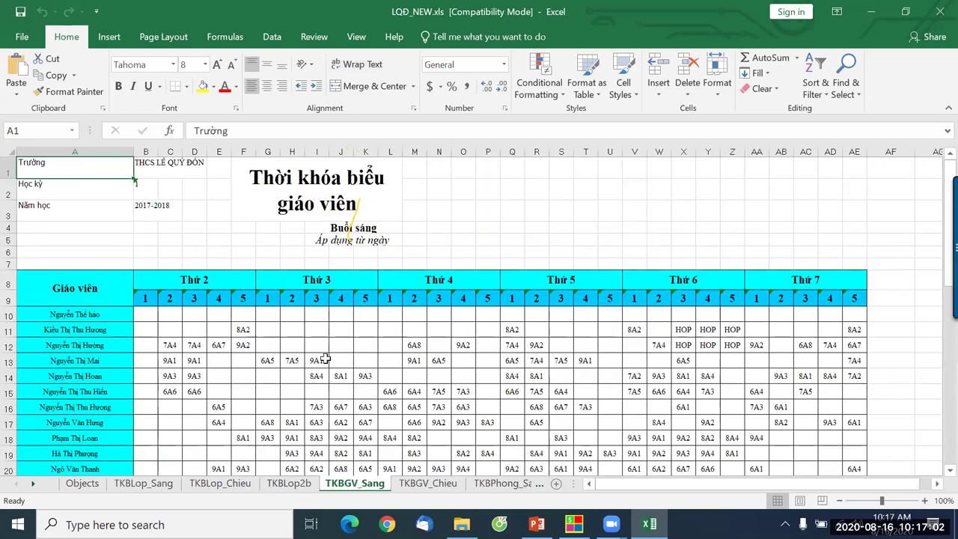
{"action": "scroll", "coordinate": [324, 359], "scroll_direction": "down", "scroll_amount": 4}
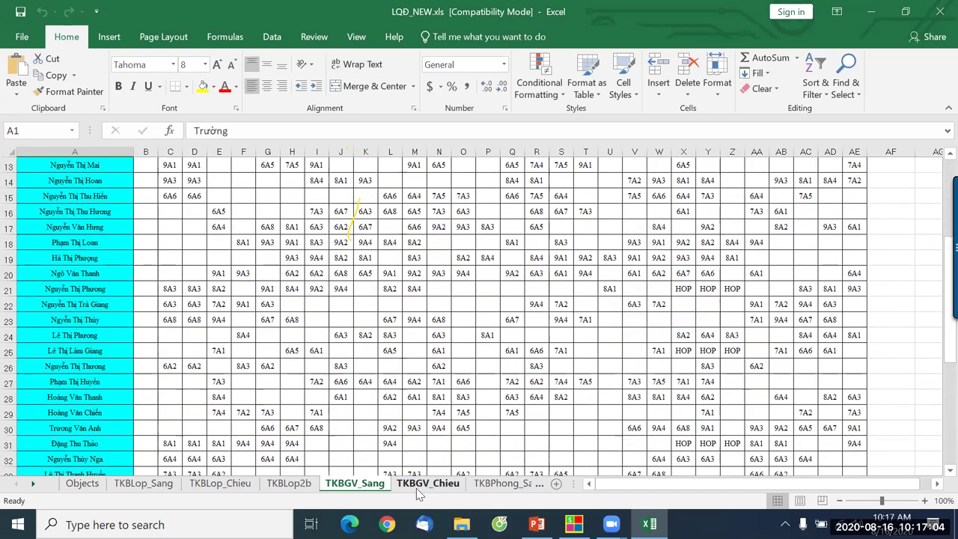
{"action": "left_click", "coordinate": [421, 489]}
{"action": "scroll", "coordinate": [421, 405], "scroll_direction": "down", "scroll_amount": 3}
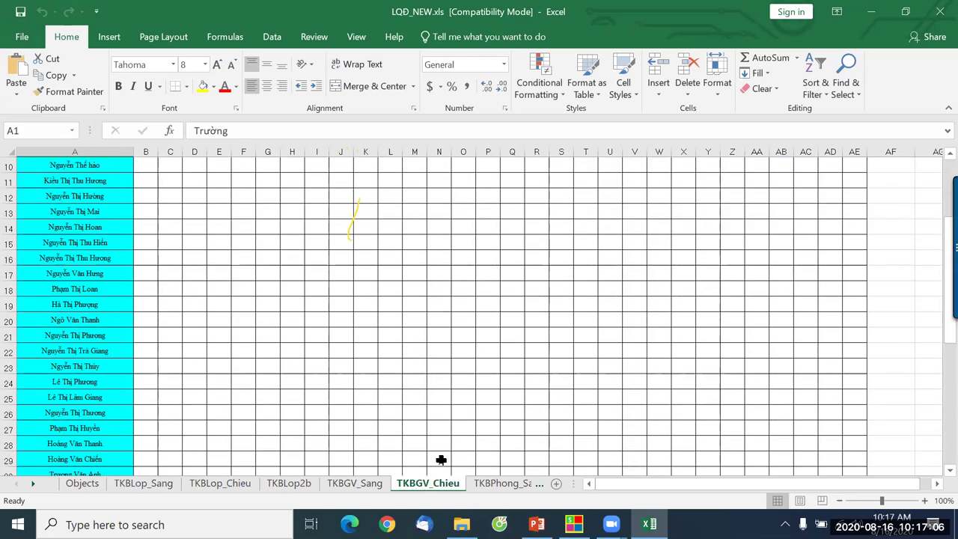
{"action": "left_click", "coordinate": [556, 486]}
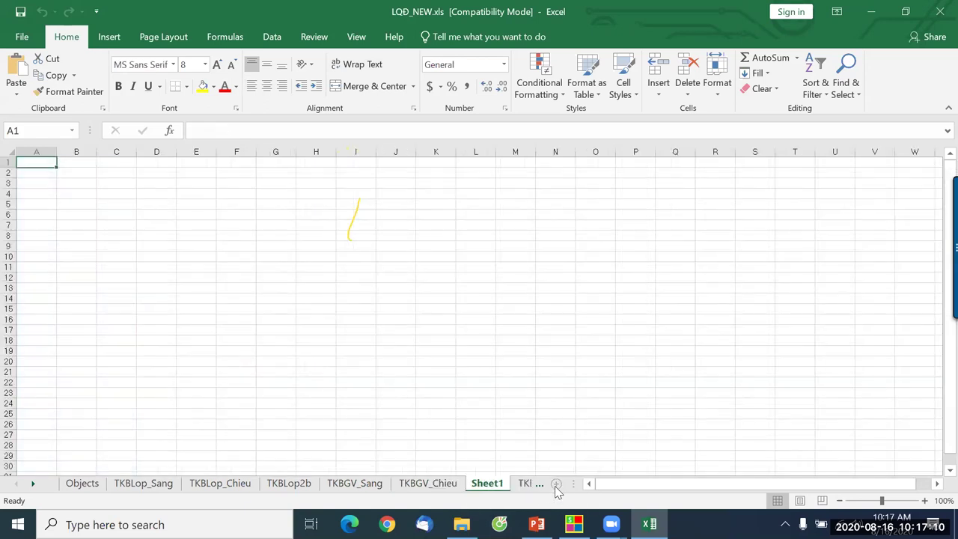
Cycle through the class and teacher sheets, then open the TKBPhong_Sang room timetable.
{"action": "left_click", "coordinate": [160, 484]}
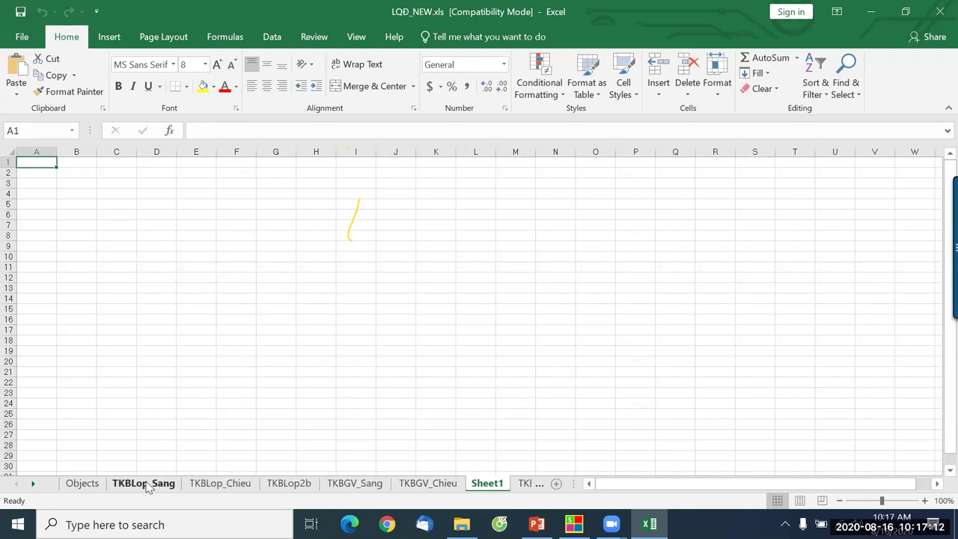
{"action": "left_click", "coordinate": [217, 485]}
{"action": "left_click", "coordinate": [285, 485]}
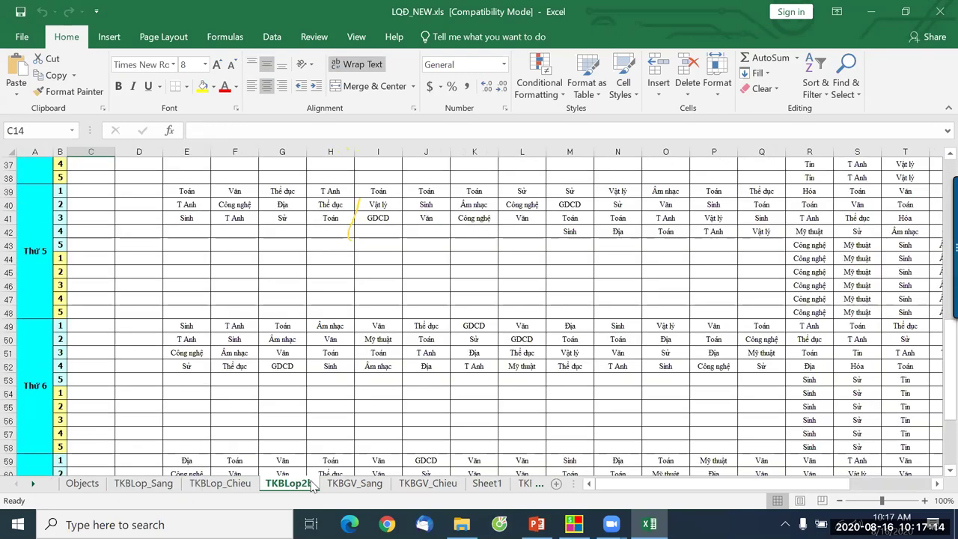
{"action": "left_click", "coordinate": [354, 484]}
{"action": "left_click", "coordinate": [431, 485]}
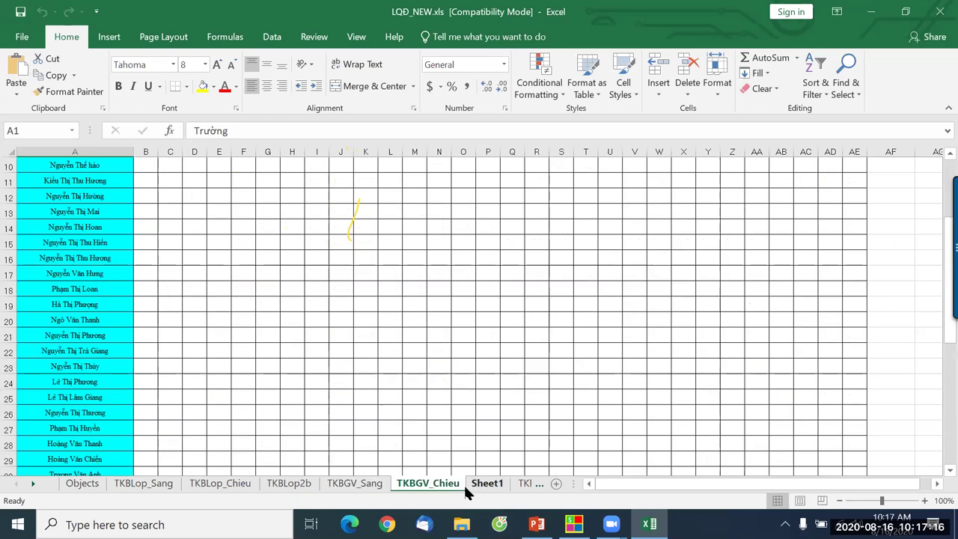
{"action": "left_click", "coordinate": [528, 484]}
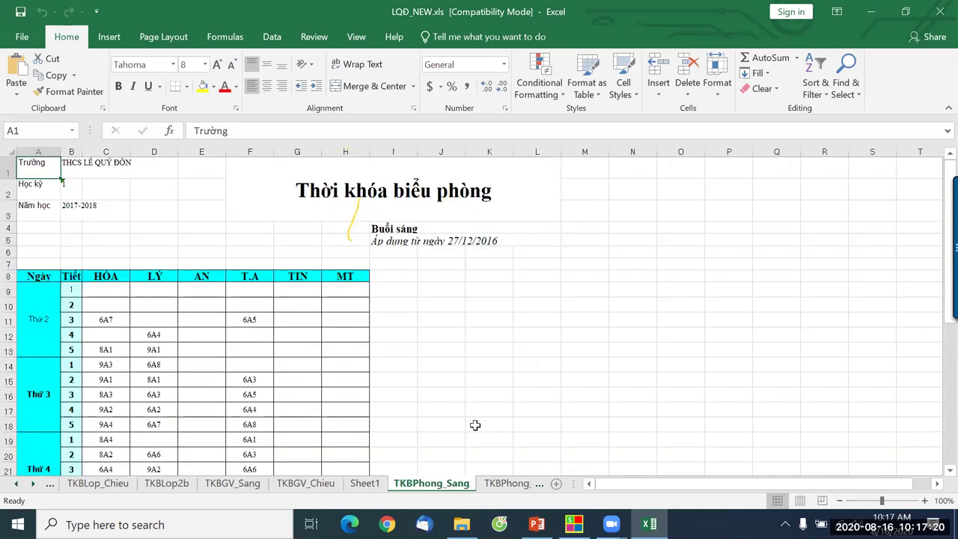
{"action": "scroll", "coordinate": [475, 424], "scroll_direction": "down", "scroll_amount": 2}
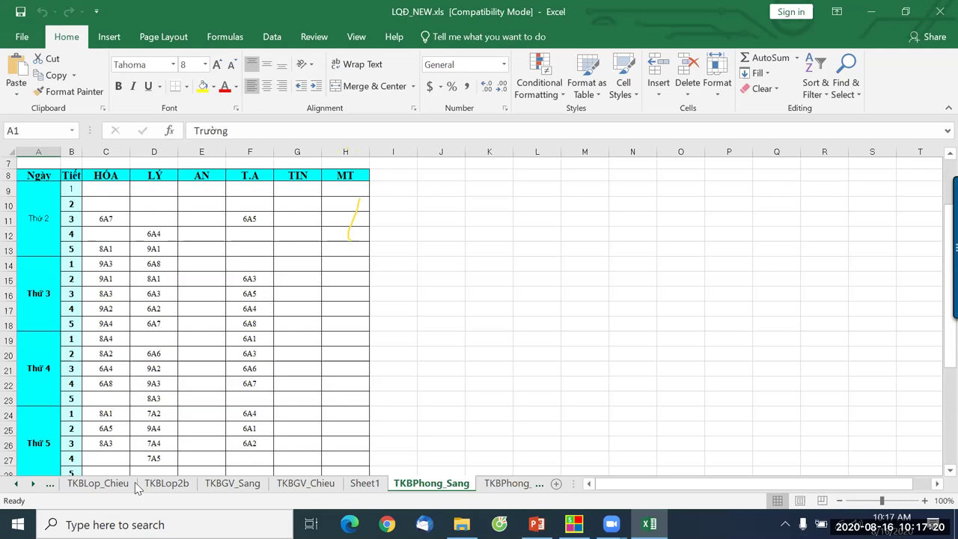
Scroll the sheet tabs along and review the TKBGV_SC combined teacher timetable.
{"action": "left_click", "coordinate": [33, 485]}
{"action": "left_click", "coordinate": [33, 484]}
{"action": "left_click", "coordinate": [33, 485]}
{"action": "left_click", "coordinate": [33, 484]}
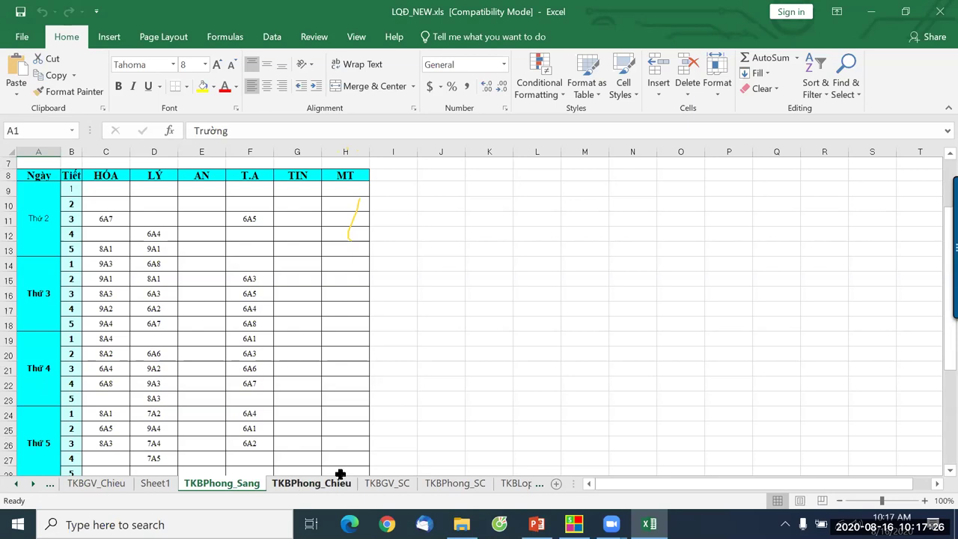
{"action": "left_click", "coordinate": [387, 483]}
{"action": "scroll", "coordinate": [171, 367], "scroll_direction": "down", "scroll_amount": 3}
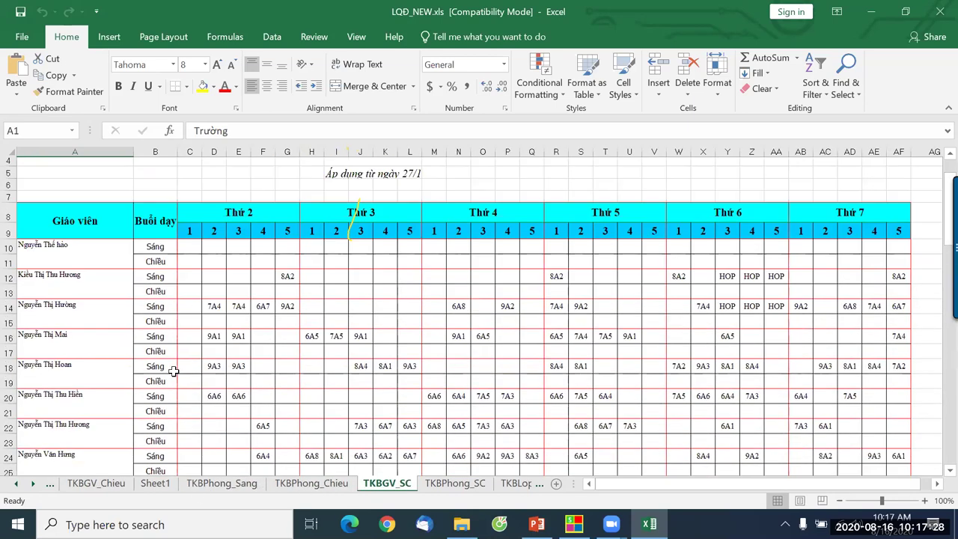
{"action": "scroll", "coordinate": [184, 289], "scroll_direction": "up", "scroll_amount": 1}
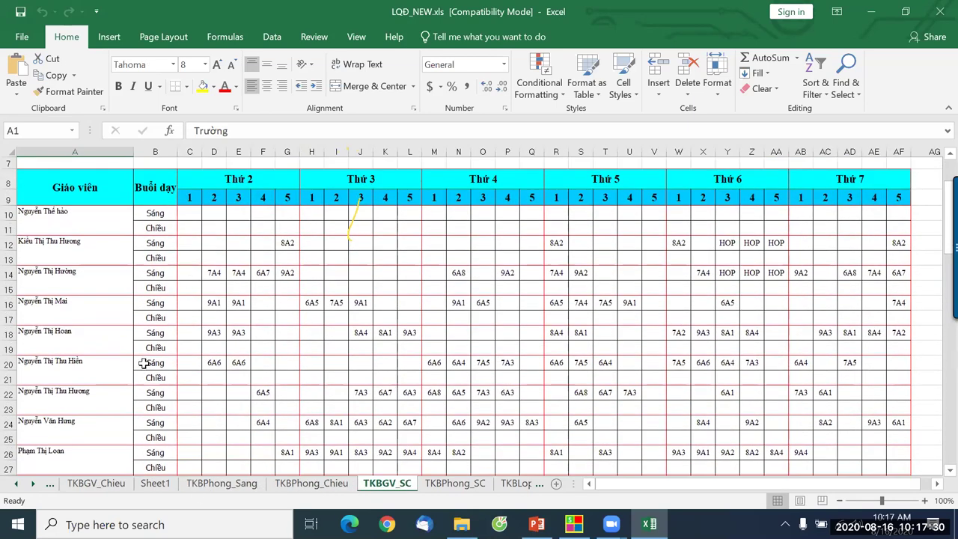
Review the TKBLop per-class and TKBGiaovien per-teacher timetable sheets.
{"action": "left_click", "coordinate": [33, 484]}
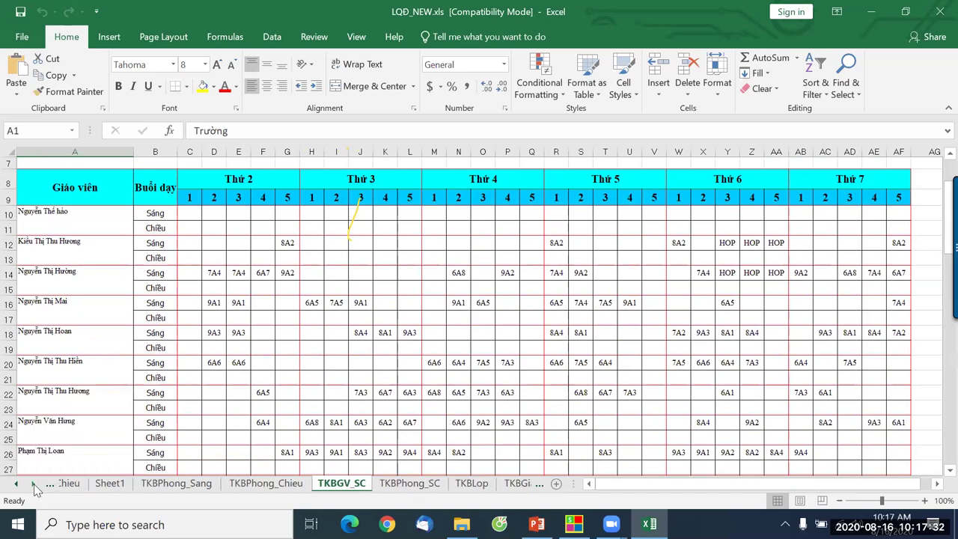
{"action": "left_click", "coordinate": [33, 484]}
{"action": "left_click", "coordinate": [33, 484]}
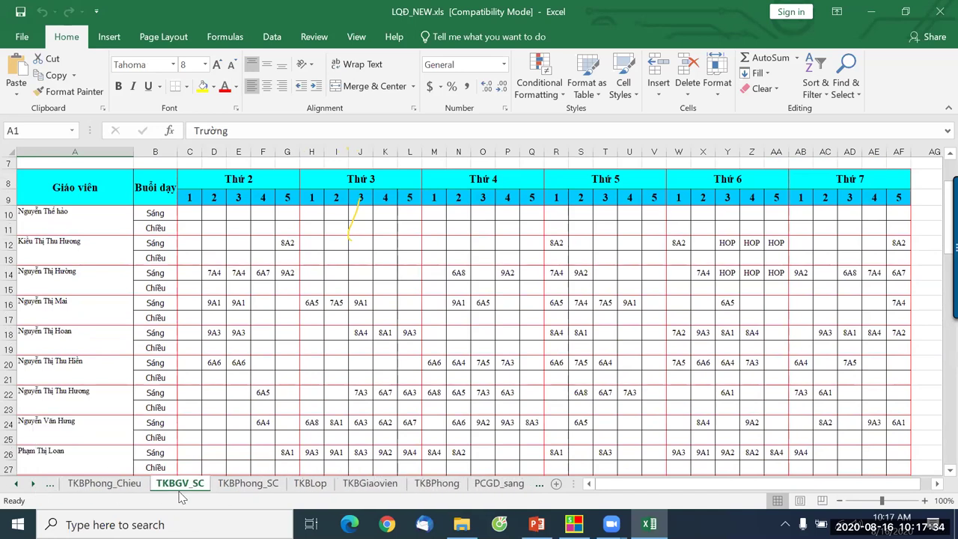
{"action": "left_click", "coordinate": [310, 484]}
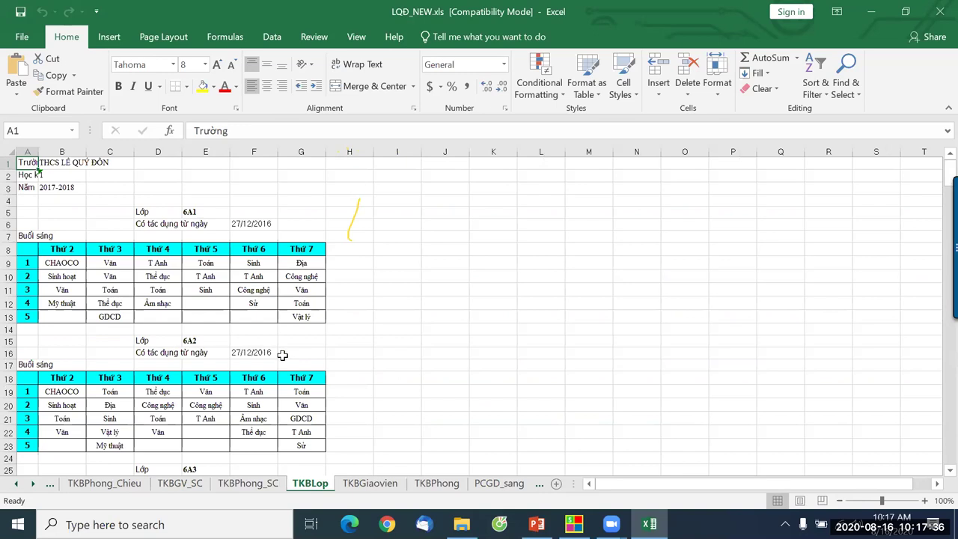
{"action": "scroll", "coordinate": [225, 314], "scroll_direction": "down", "scroll_amount": 1}
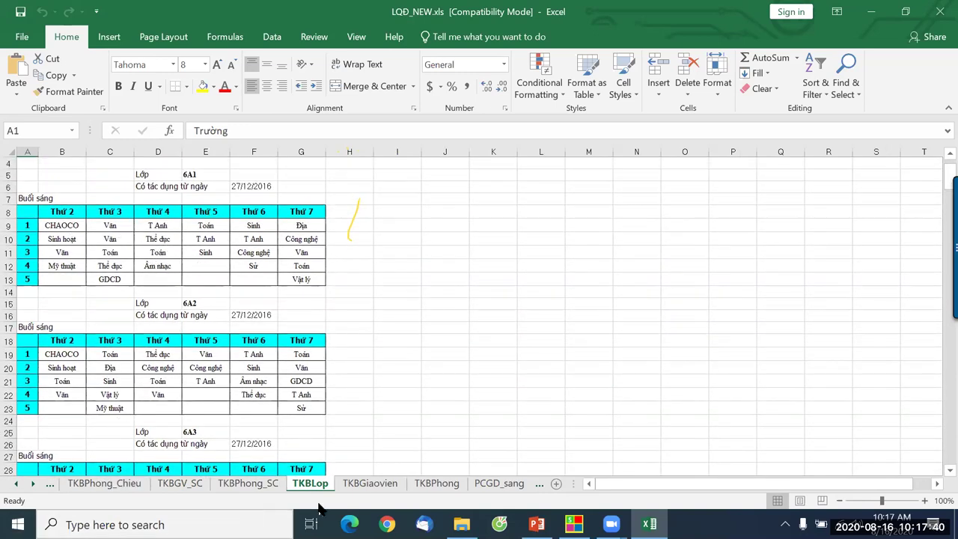
{"action": "left_click", "coordinate": [366, 487]}
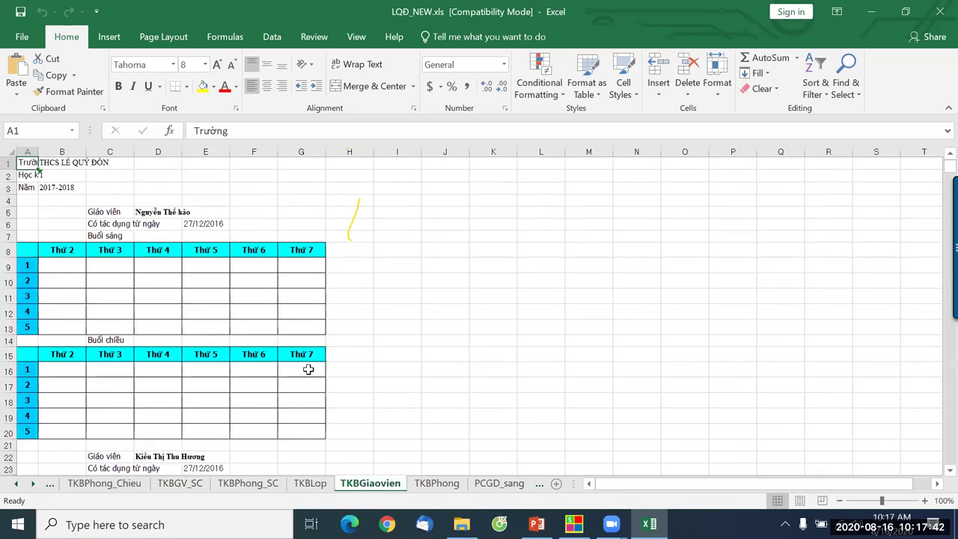
{"action": "scroll", "coordinate": [155, 278], "scroll_direction": "down", "scroll_amount": 1}
{"action": "scroll", "coordinate": [234, 335], "scroll_direction": "down", "scroll_amount": 9}
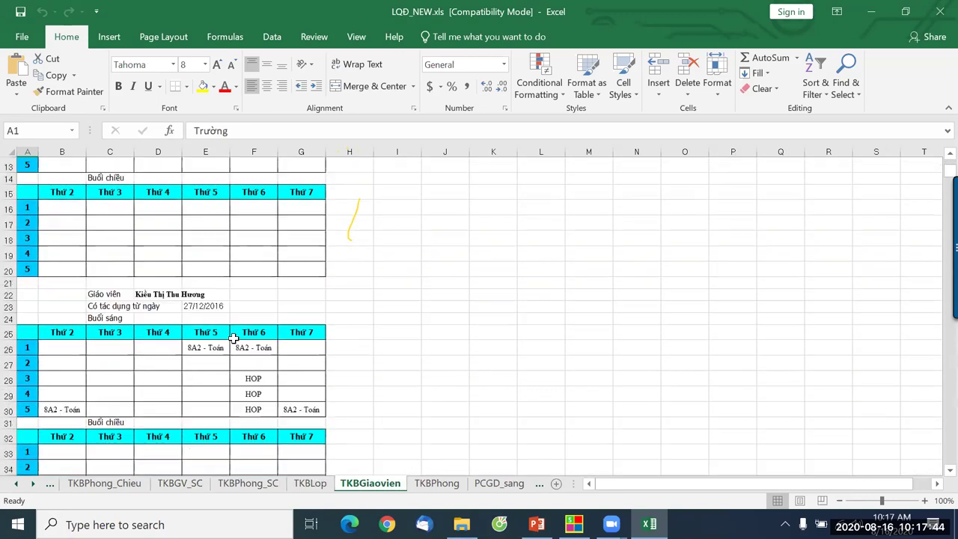
{"action": "scroll", "coordinate": [234, 336], "scroll_direction": "down", "scroll_amount": 3}
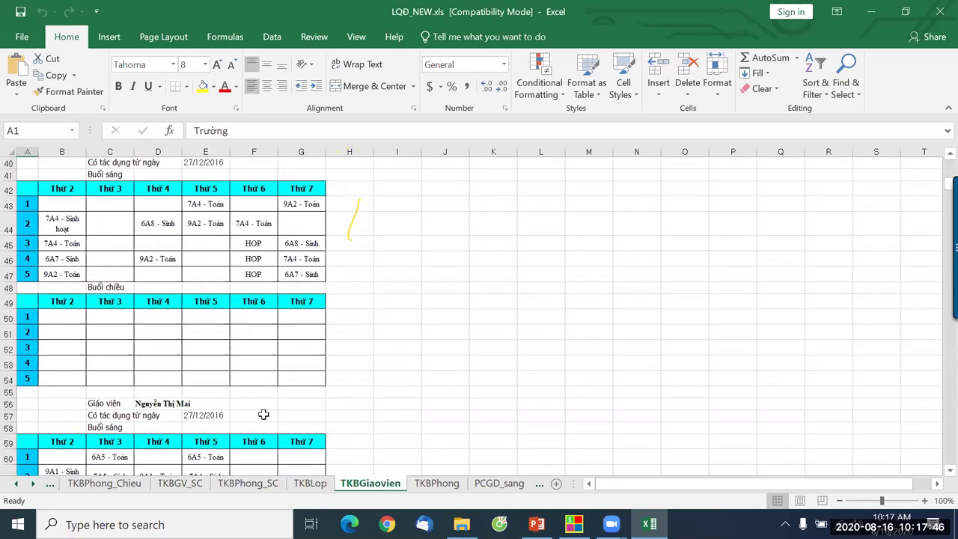
Check the PCGD_sang, PCGD_chieu and PCGD_Mau1–Mau3 sheets, then close Excel.
{"action": "left_click", "coordinate": [34, 484]}
{"action": "left_click", "coordinate": [34, 485]}
{"action": "left_click", "coordinate": [34, 485]}
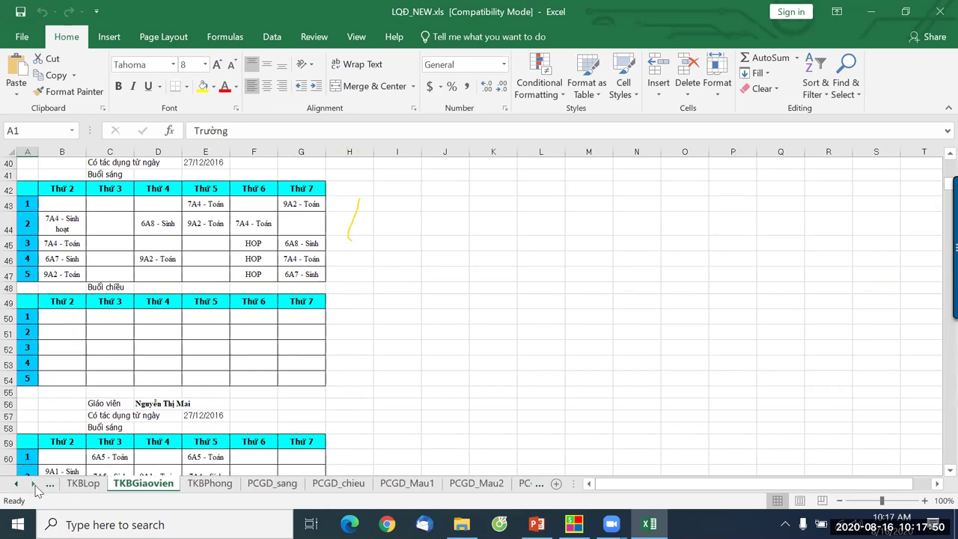
{"action": "left_click", "coordinate": [271, 483]}
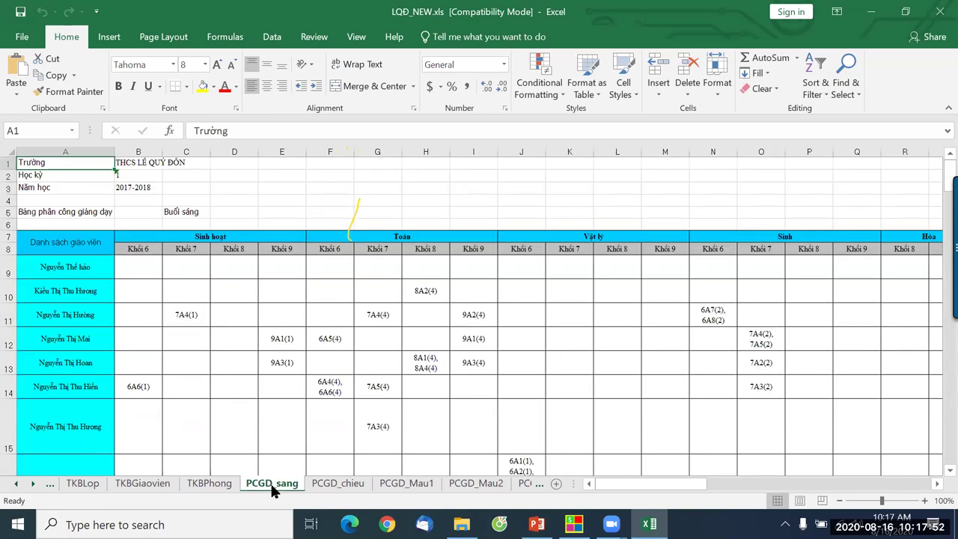
{"action": "left_click", "coordinate": [334, 486]}
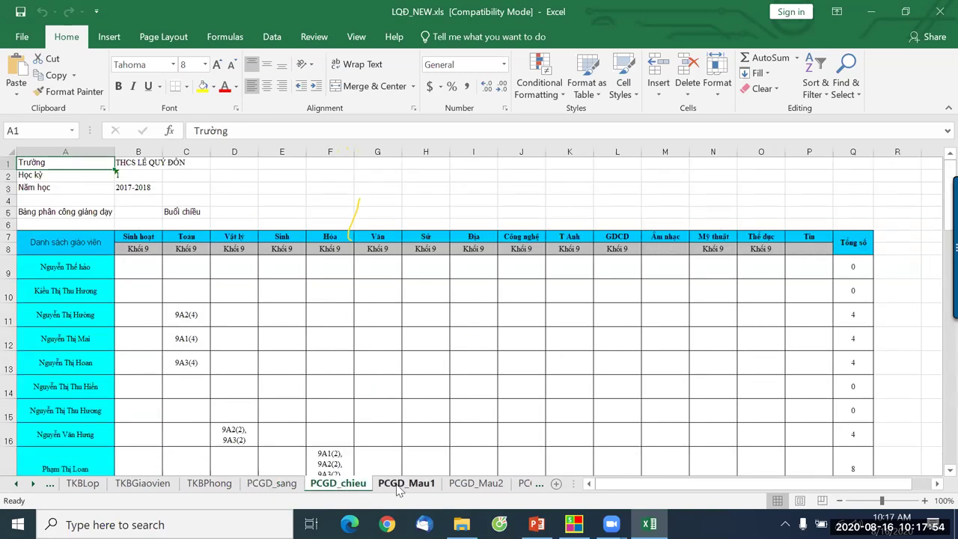
{"action": "left_click", "coordinate": [401, 487]}
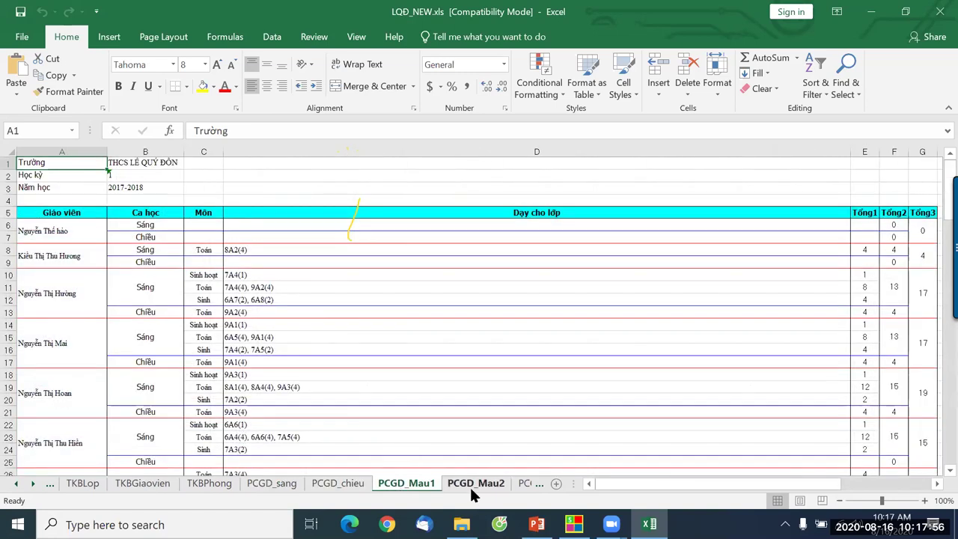
{"action": "left_click", "coordinate": [474, 484]}
{"action": "left_click", "coordinate": [526, 484]}
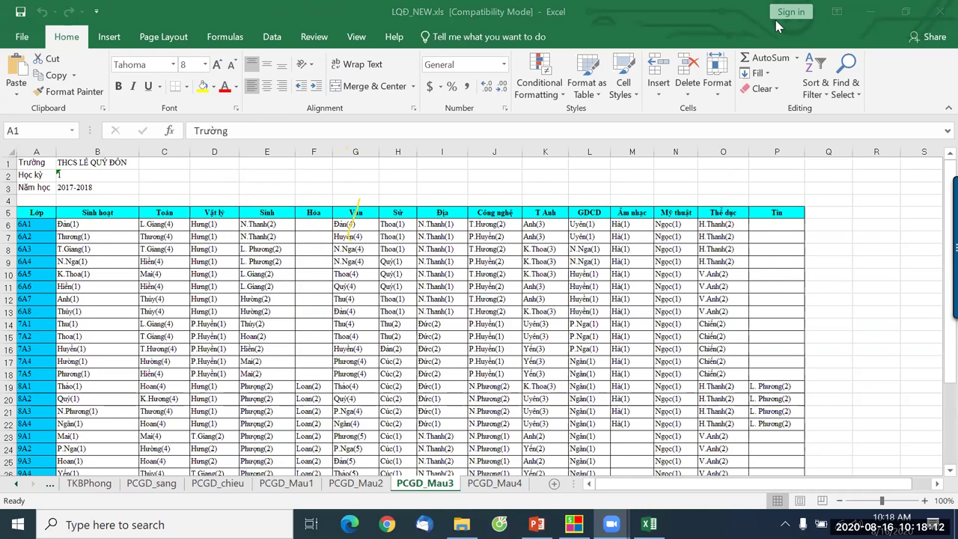
{"action": "left_click", "coordinate": [940, 11]}
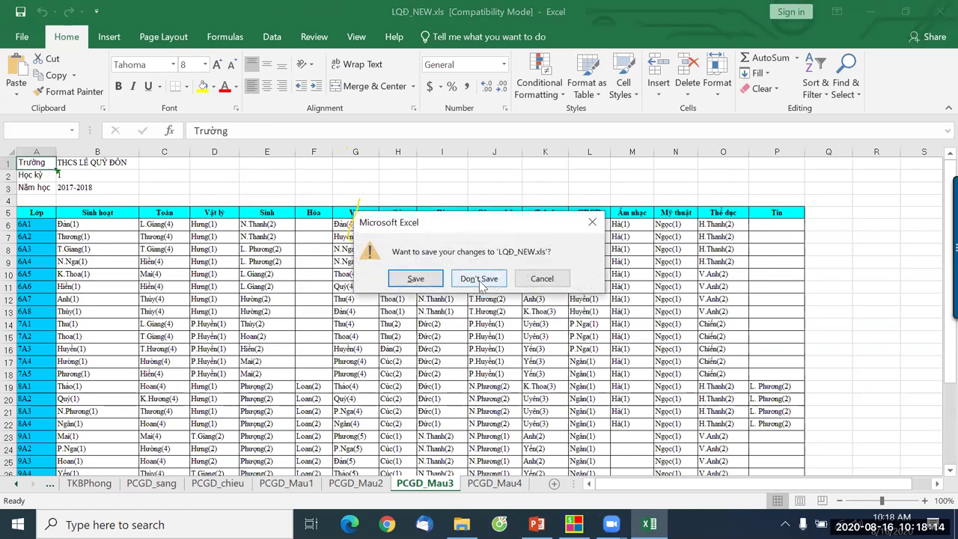
Close LQD_NEW.xls without saving, view slides 41 and 42 in PowerPoint, then return.
{"action": "left_click", "coordinate": [480, 278]}
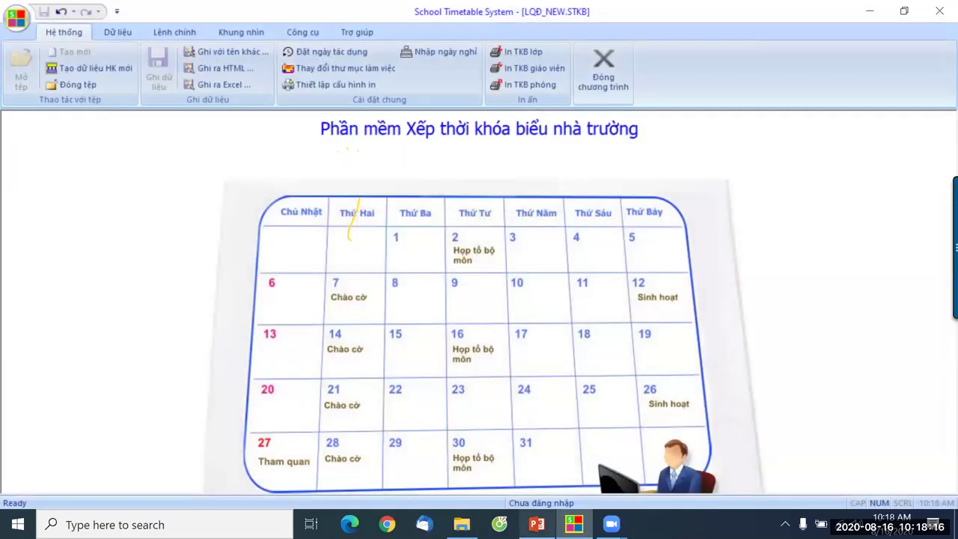
{"action": "left_click", "coordinate": [537, 525]}
{"action": "left_click", "coordinate": [98, 404]}
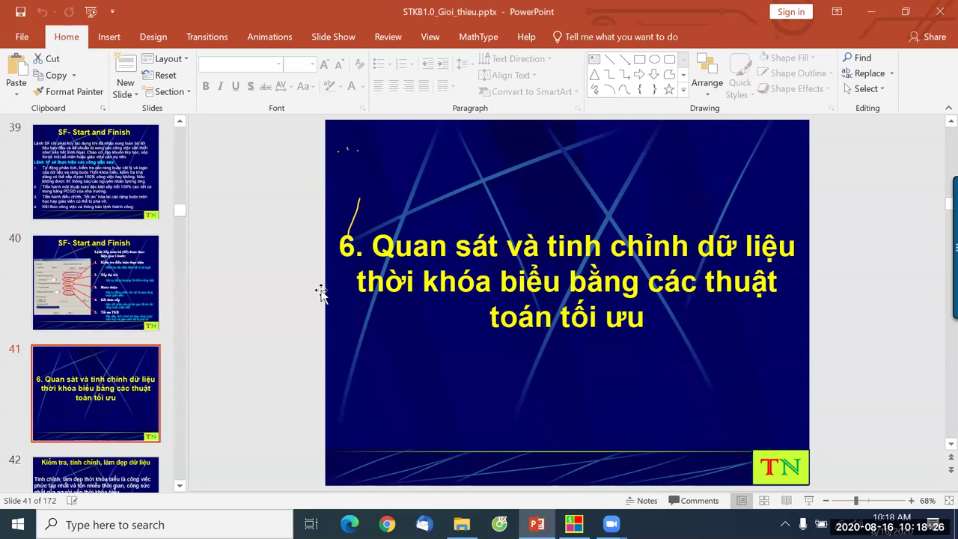
{"action": "scroll", "coordinate": [225, 306], "scroll_direction": "down", "scroll_amount": 2}
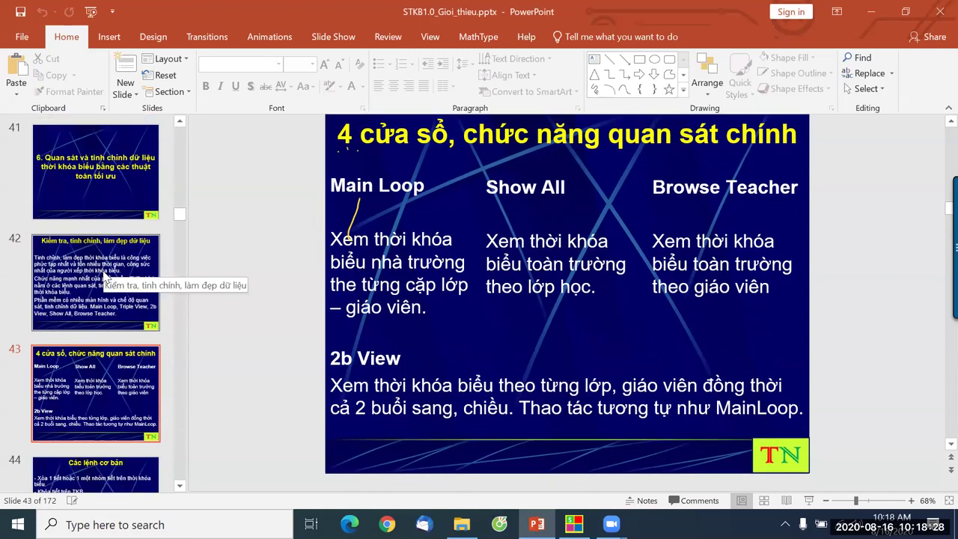
{"action": "left_click", "coordinate": [99, 287]}
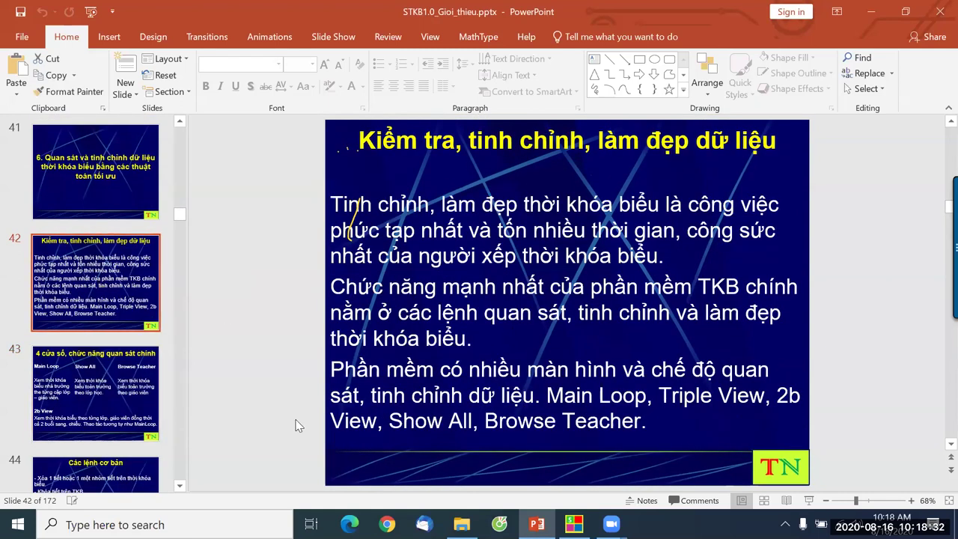
{"action": "left_click", "coordinate": [575, 525]}
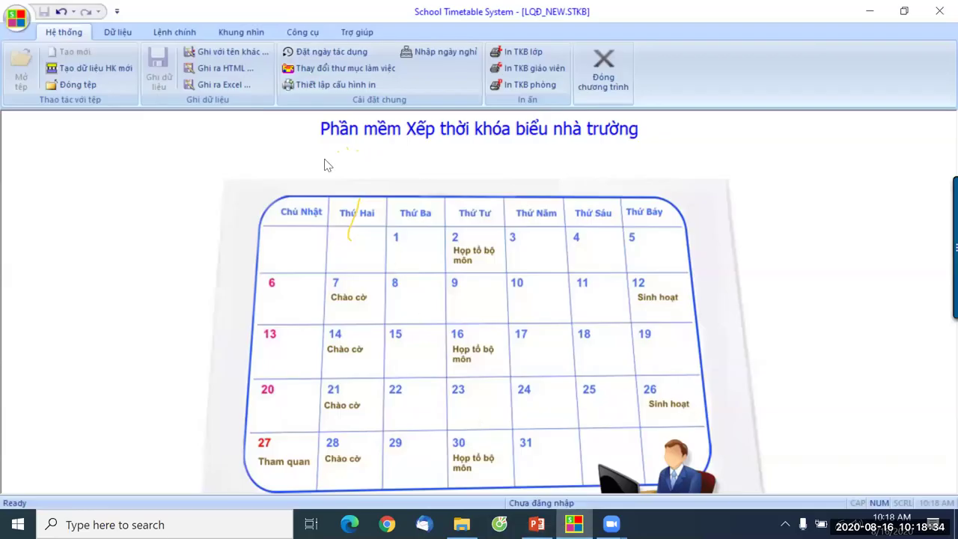
Open and close Mainloop, then check 6A6's and 6A5's third periods in the ShowAll view.
{"action": "left_click", "coordinate": [241, 32]}
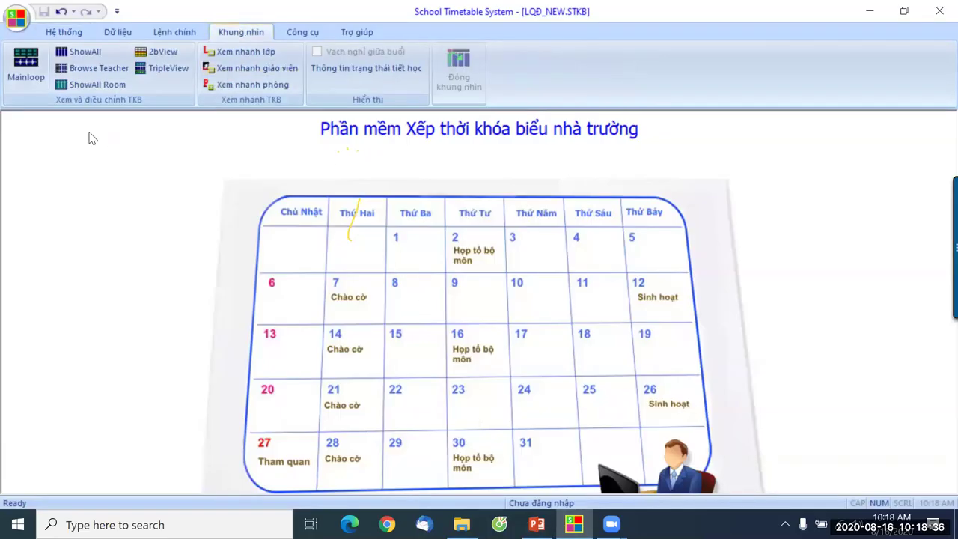
{"action": "left_click", "coordinate": [26, 64]}
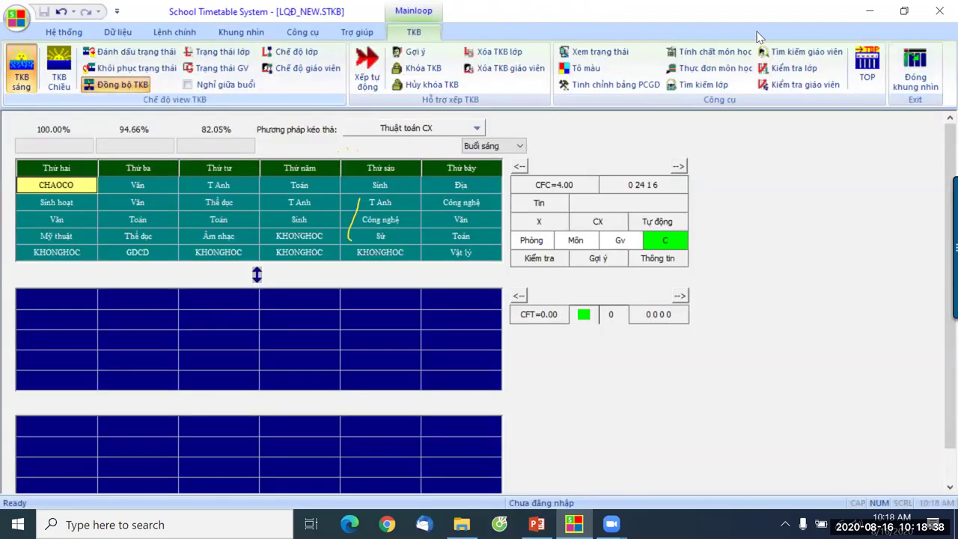
{"action": "left_click", "coordinate": [930, 77]}
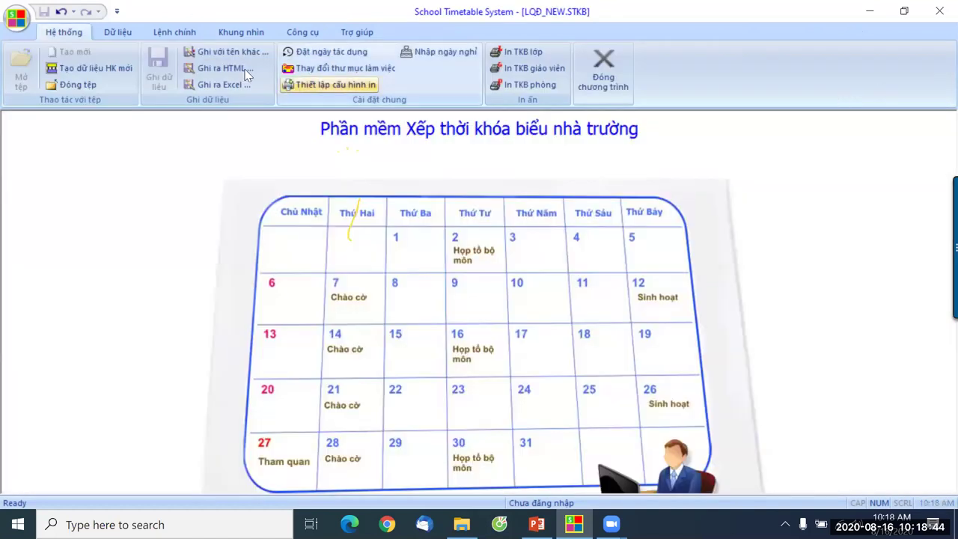
{"action": "left_click", "coordinate": [243, 32]}
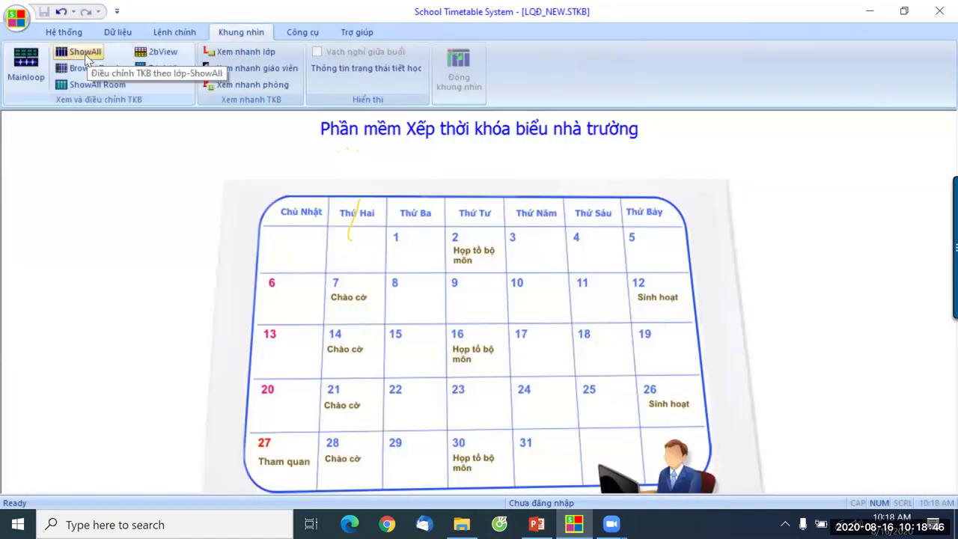
{"action": "left_click", "coordinate": [86, 54]}
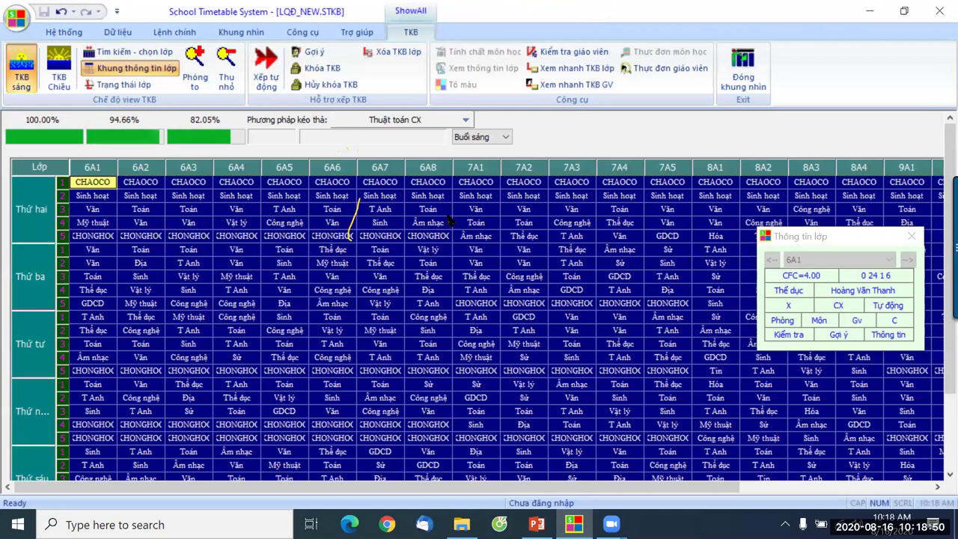
{"action": "left_click", "coordinate": [327, 211]}
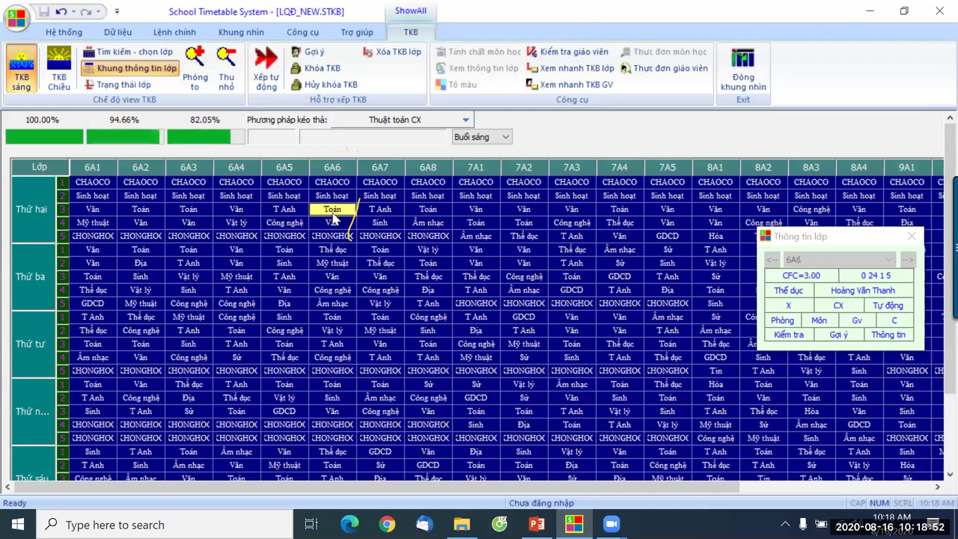
{"action": "left_click", "coordinate": [294, 213]}
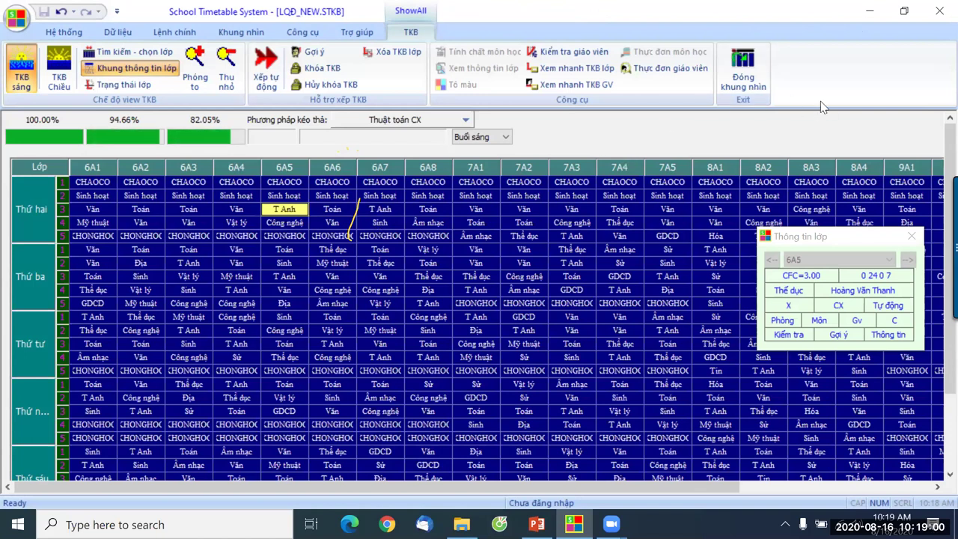
{"action": "left_click", "coordinate": [742, 64]}
In the Browse Teacher view, inspect a teacher's 7A3 lesson and move the details panel right.
{"action": "left_click", "coordinate": [243, 32]}
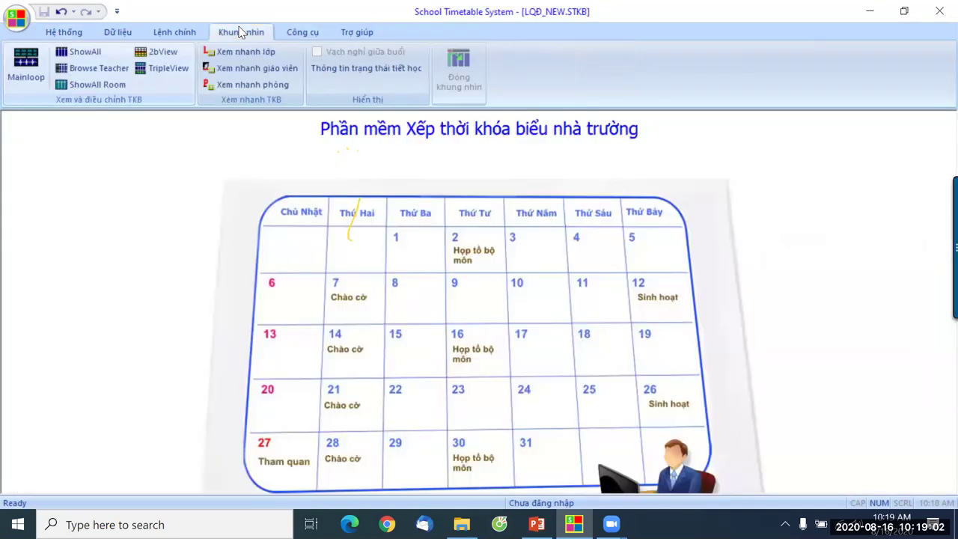
{"action": "left_click", "coordinate": [83, 68]}
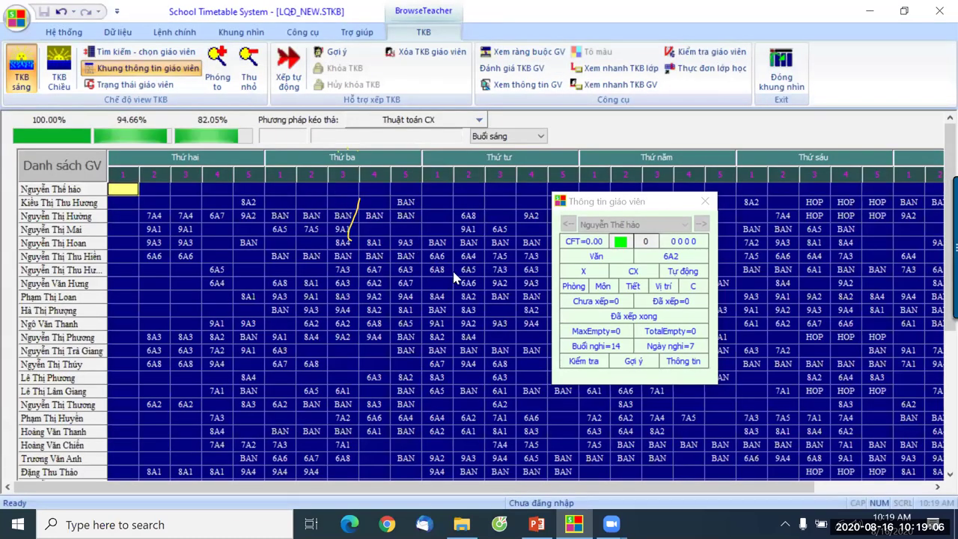
{"action": "scroll", "coordinate": [457, 277], "scroll_direction": "down", "scroll_amount": 6}
{"action": "left_click", "coordinate": [468, 255]}
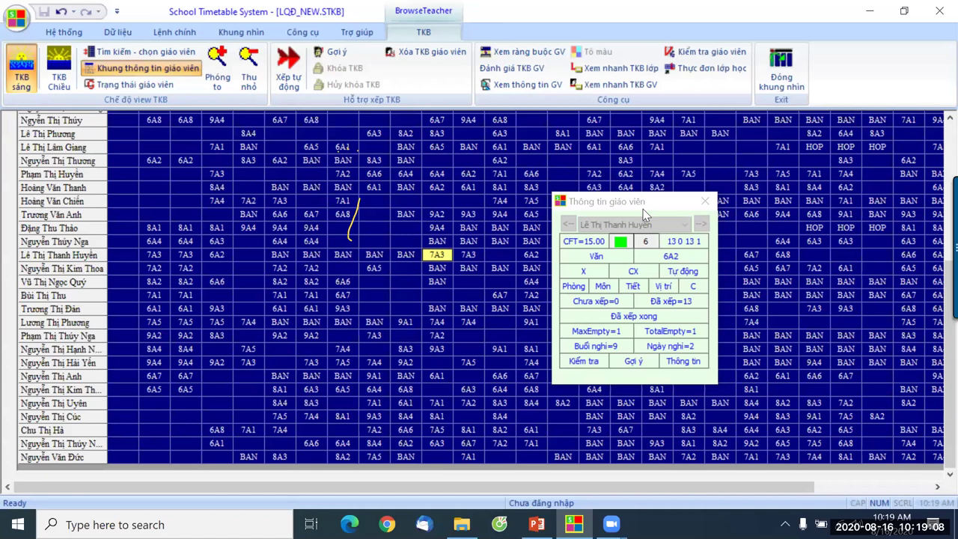
{"action": "left_click_drag", "start_coordinate": [645, 202], "coordinate": [738, 180]}
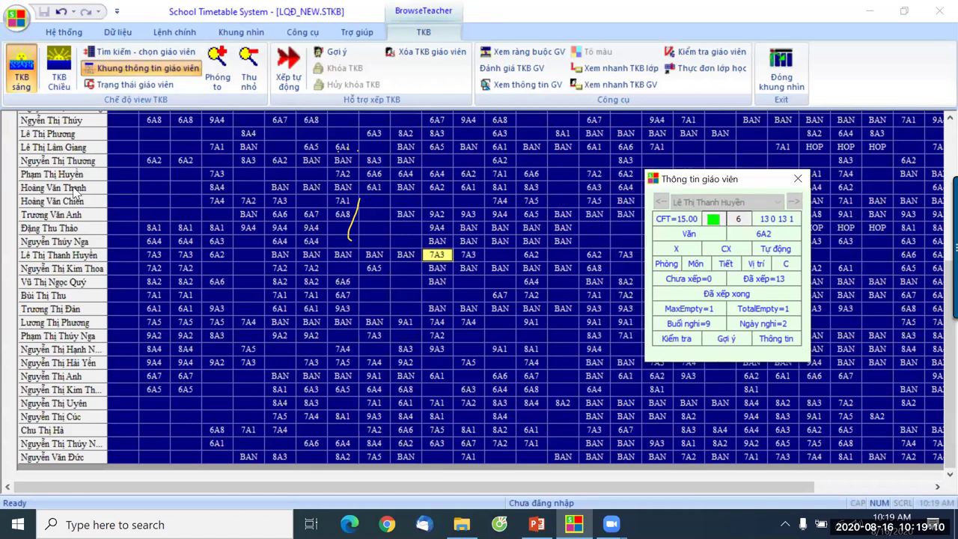